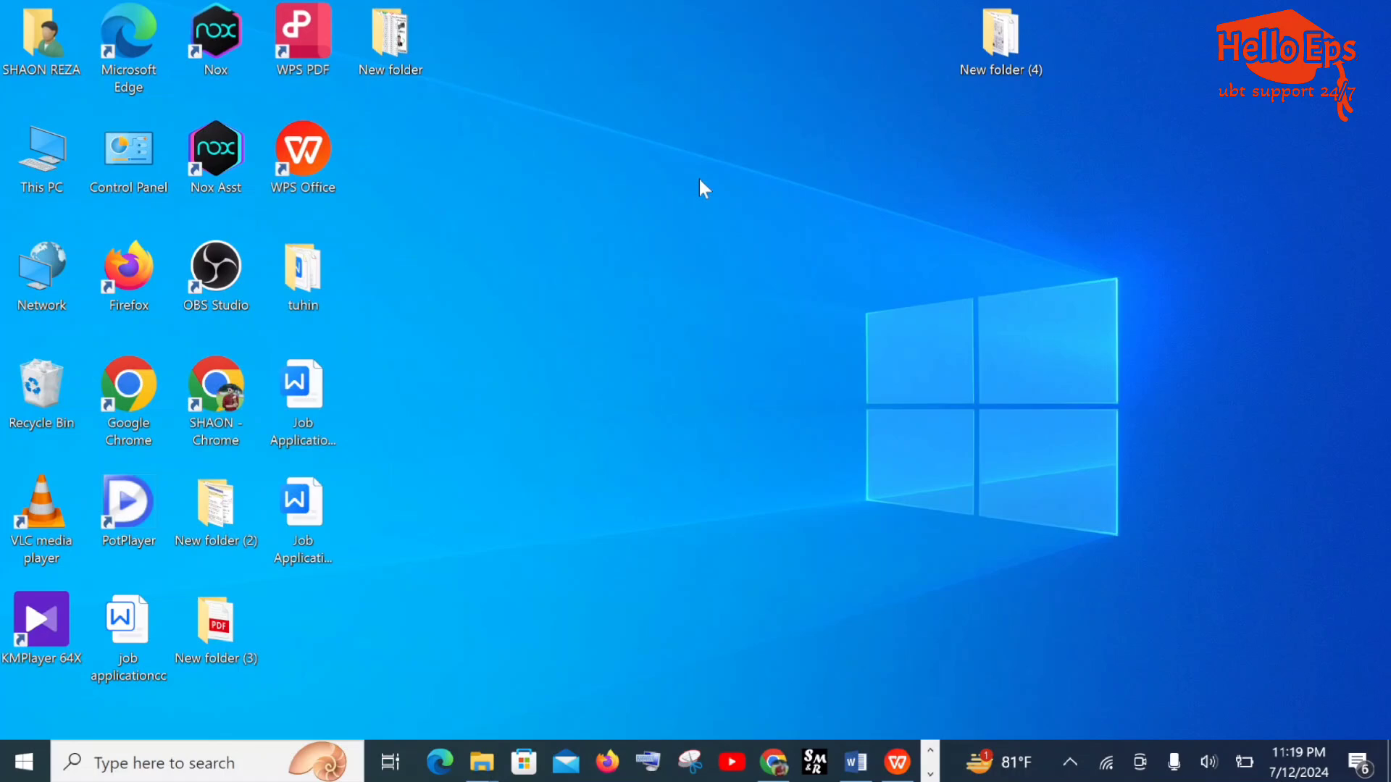
pyautogui.rightClick(680, 142)
pyautogui.click(646, 204)
pyautogui.rightClick(641, 176)
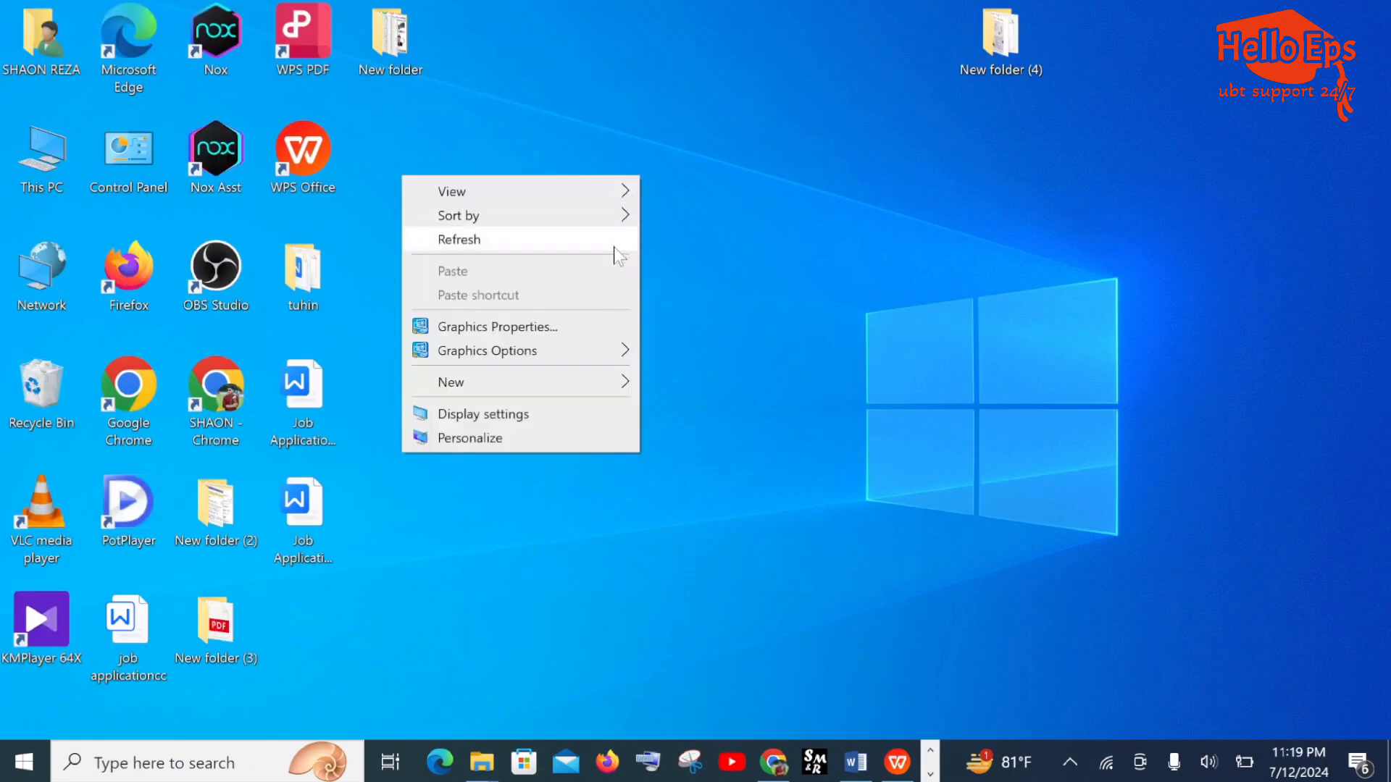
pyautogui.click(610, 242)
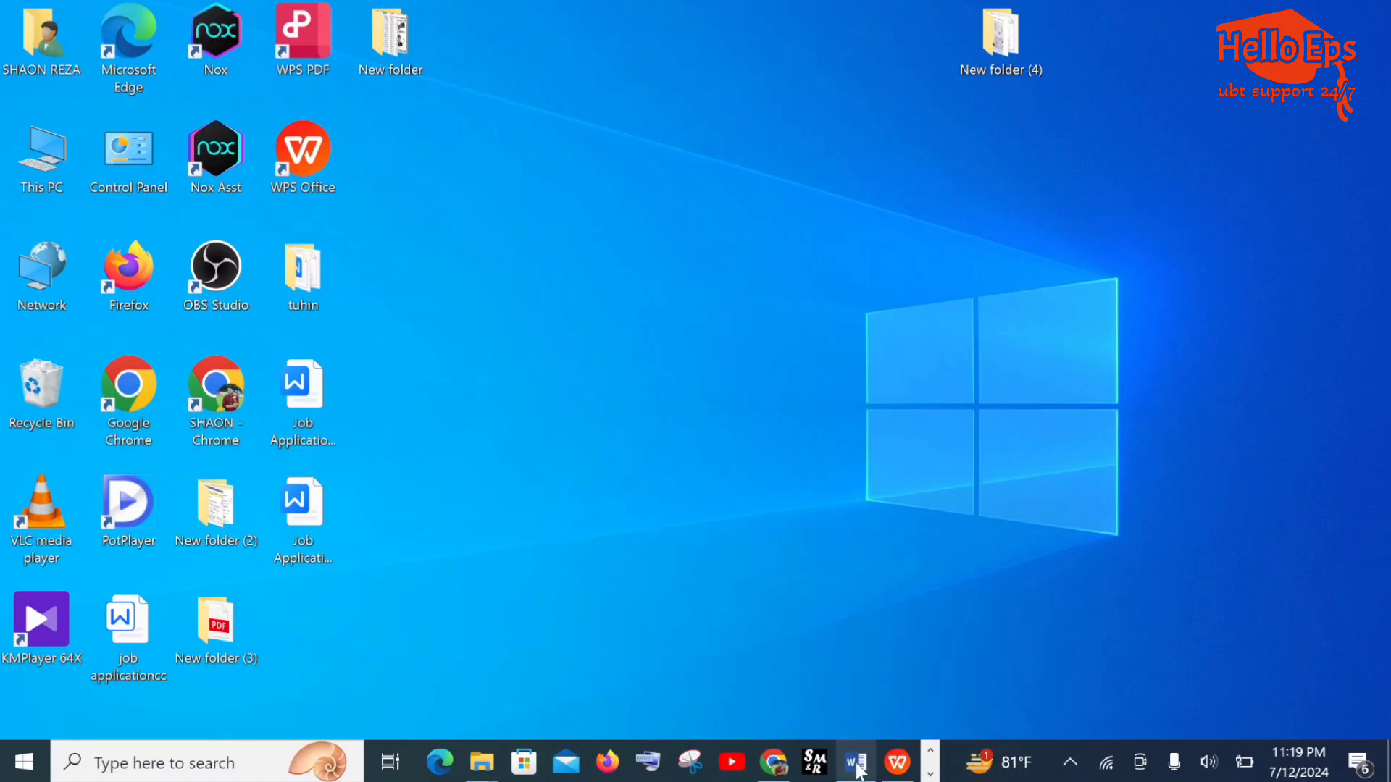
# Switch to the open "job applicationcc" document in Word and look over the first page of the form
pyautogui.moveTo(855, 766)
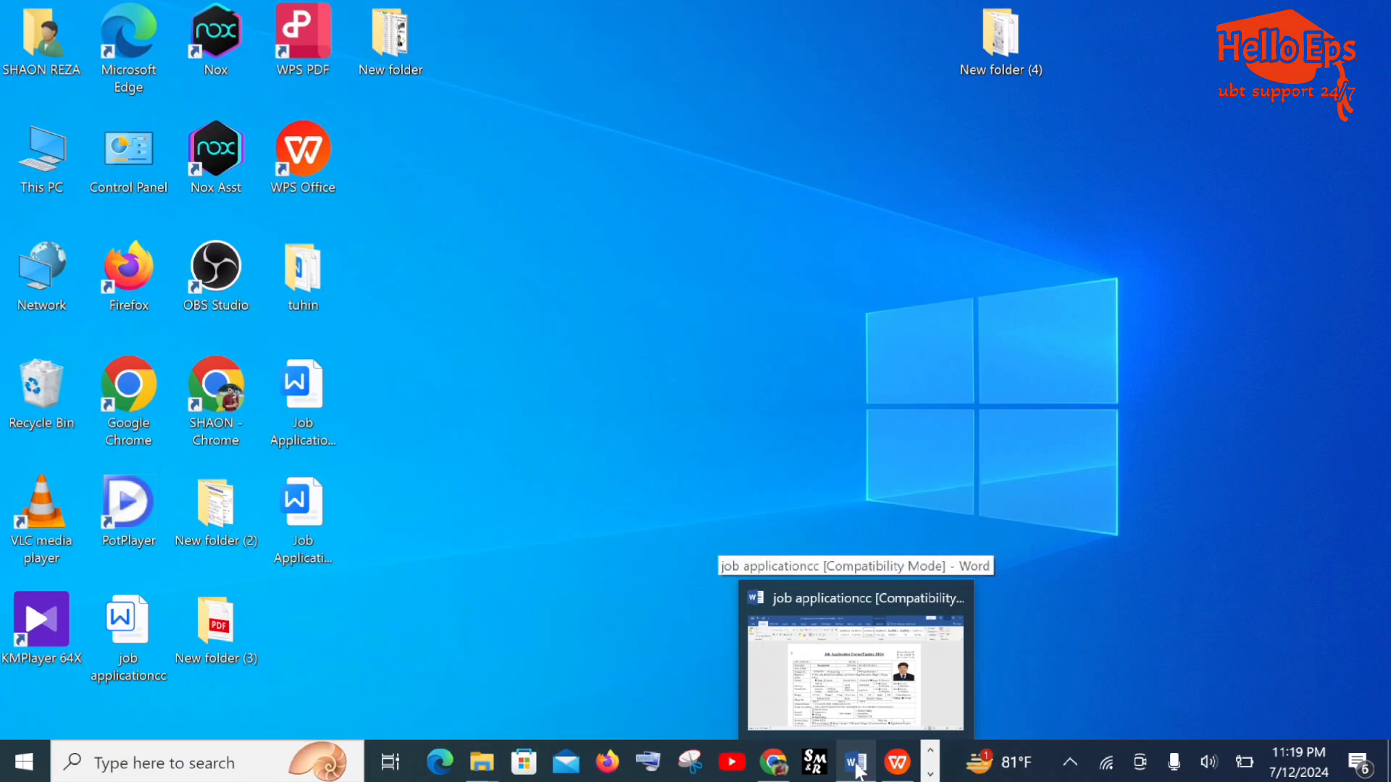
pyautogui.click(855, 766)
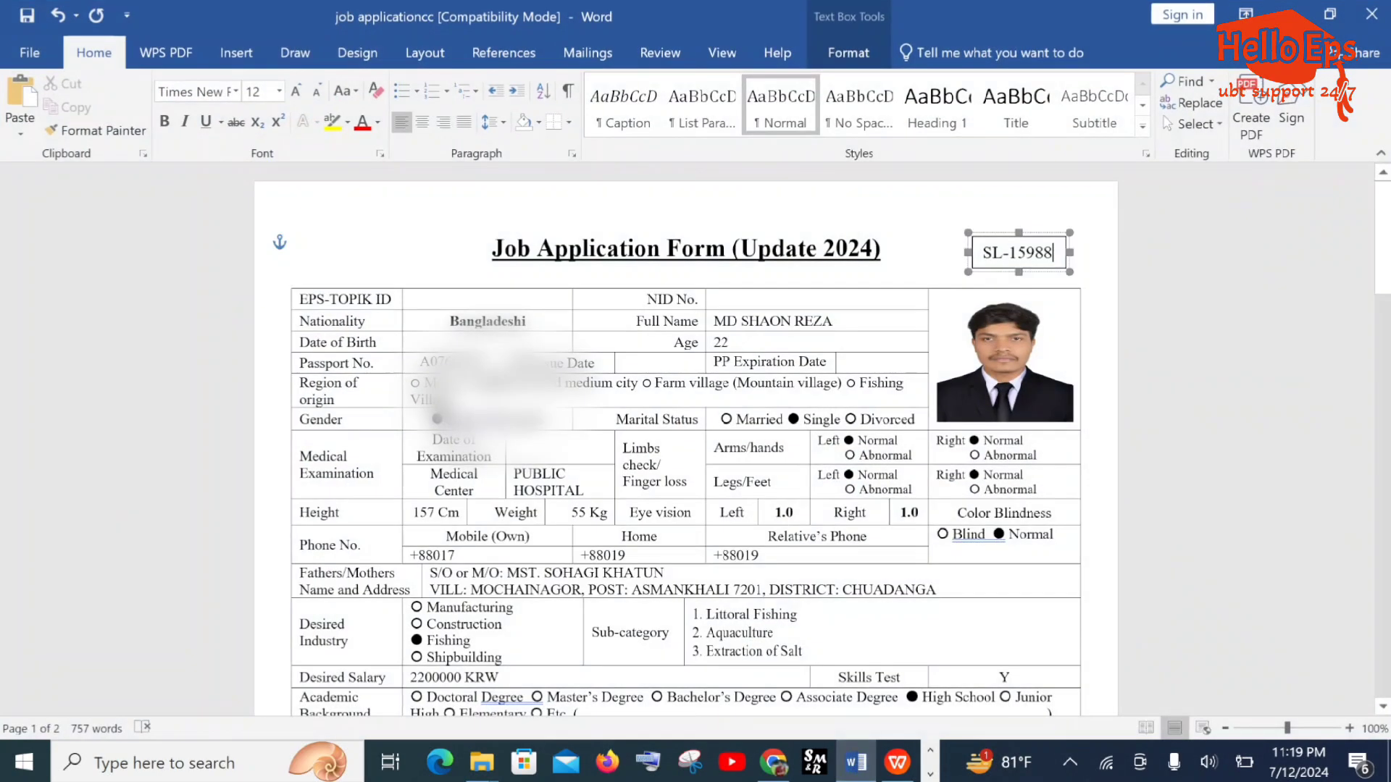
pyautogui.scroll(-1, 685, 434)
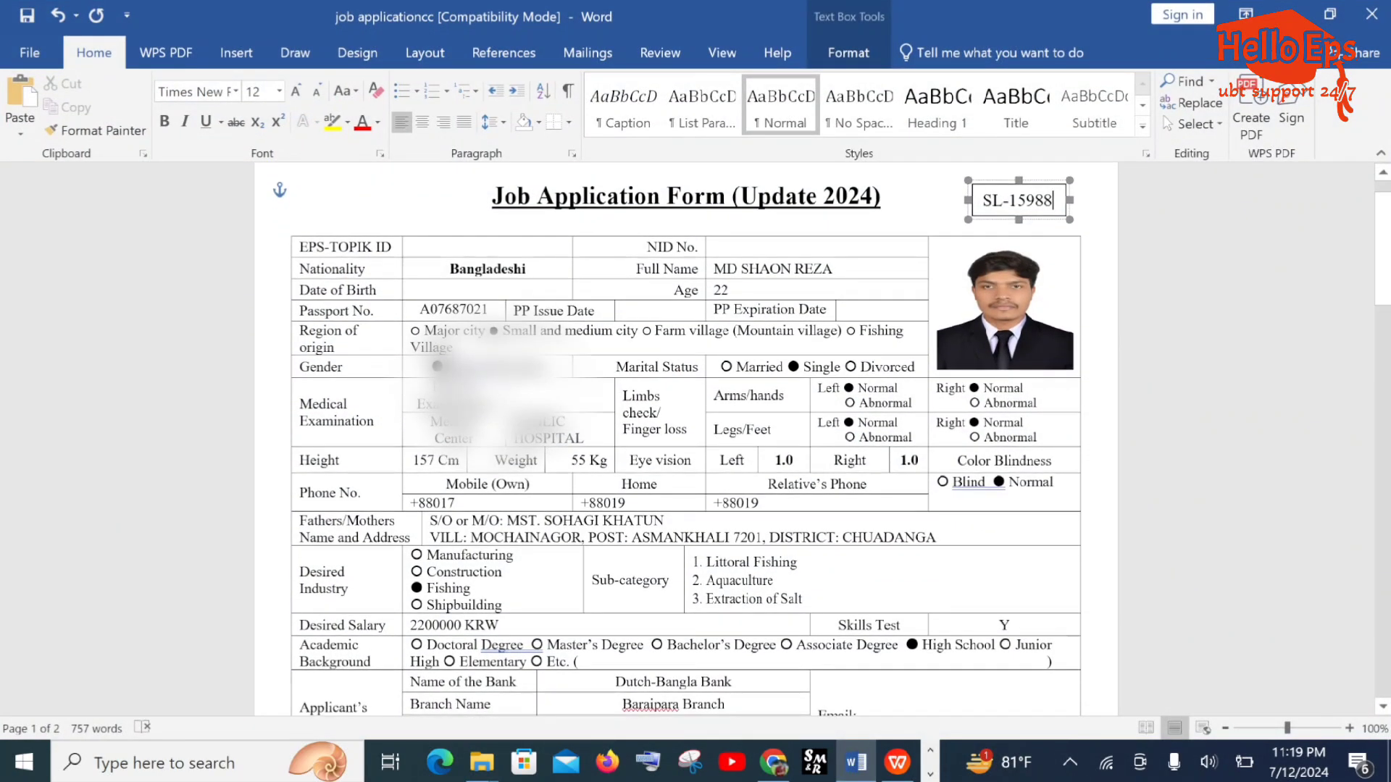
pyautogui.scroll(1, 685, 434)
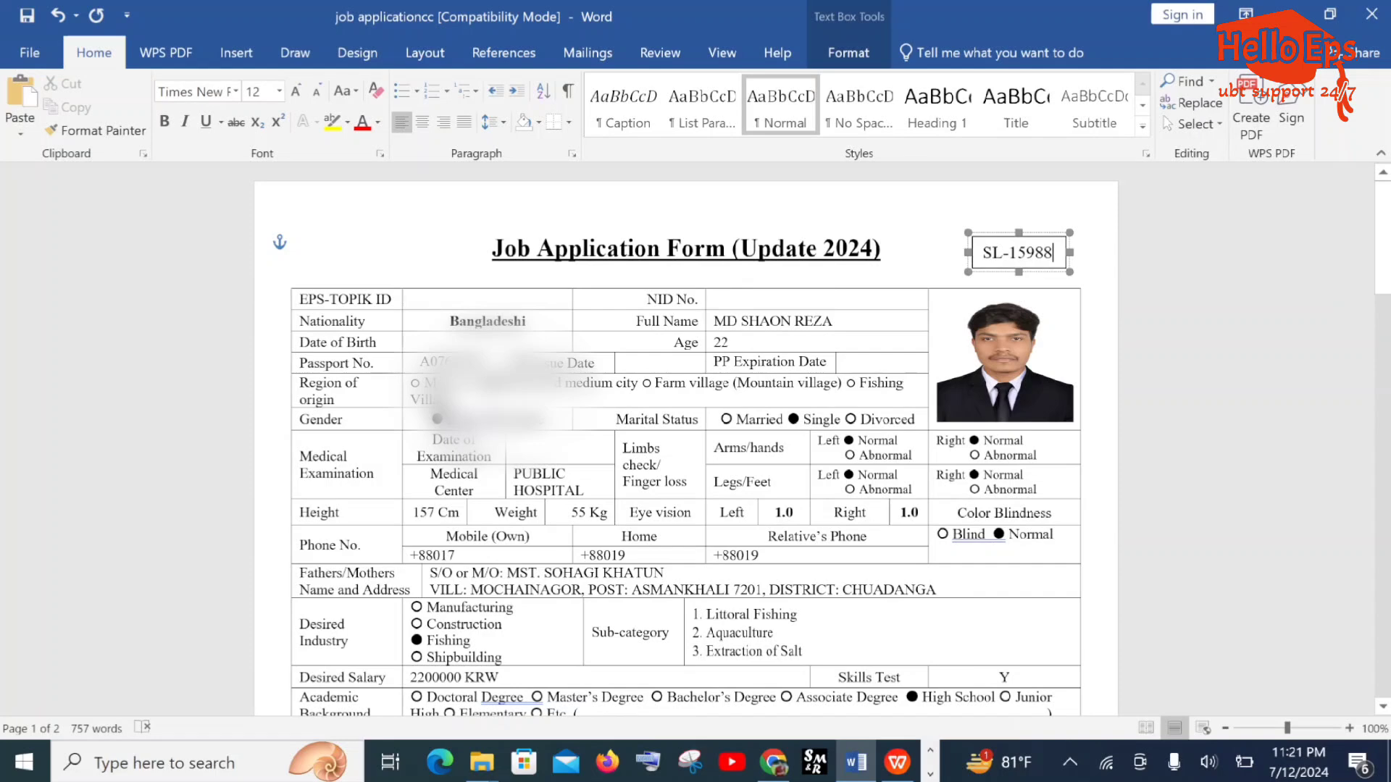
# Examine the "Job Application Form (Update 2024)" title and the serial number text box beside it
pyautogui.moveTo(883, 250); pyautogui.dragTo(491, 250)
pyautogui.click(463, 262)
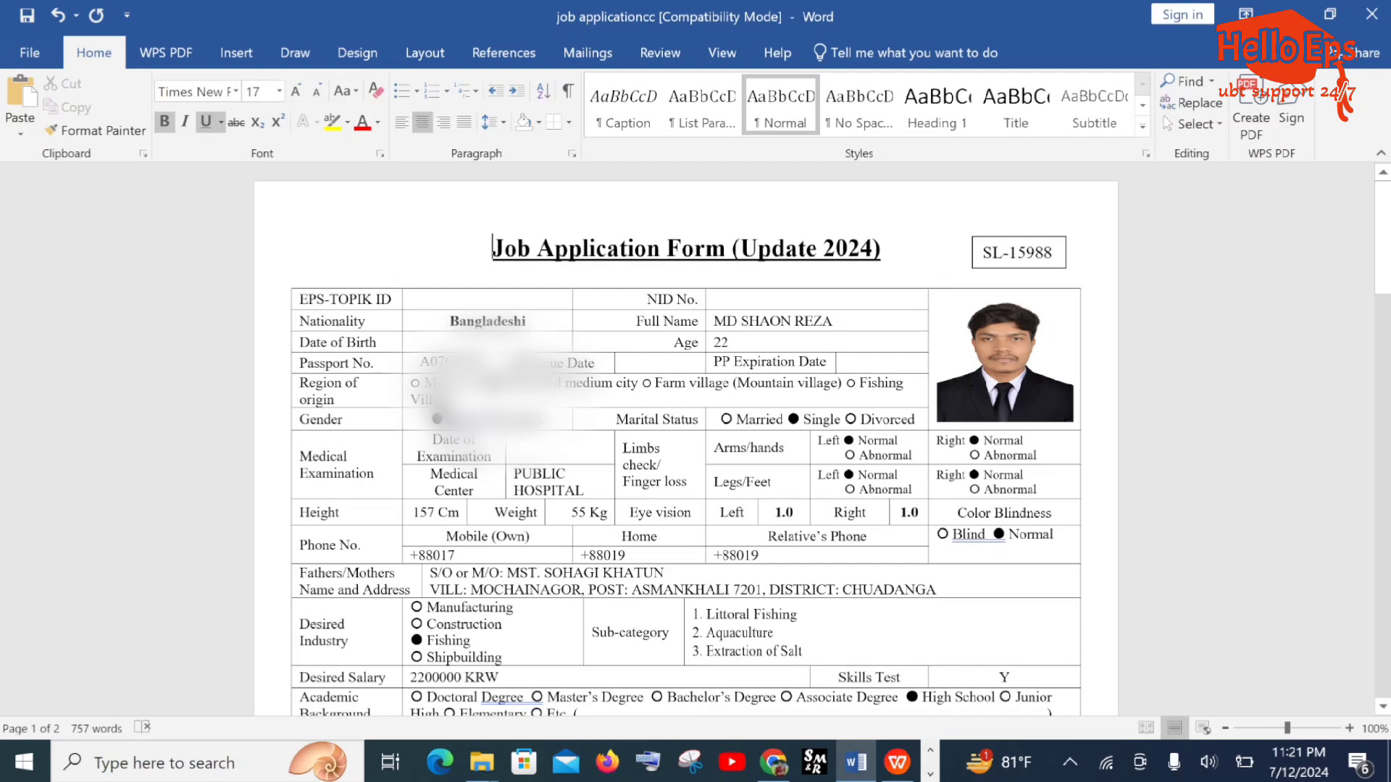
pyautogui.click(968, 261)
pyautogui.scroll(-1, 685, 439)
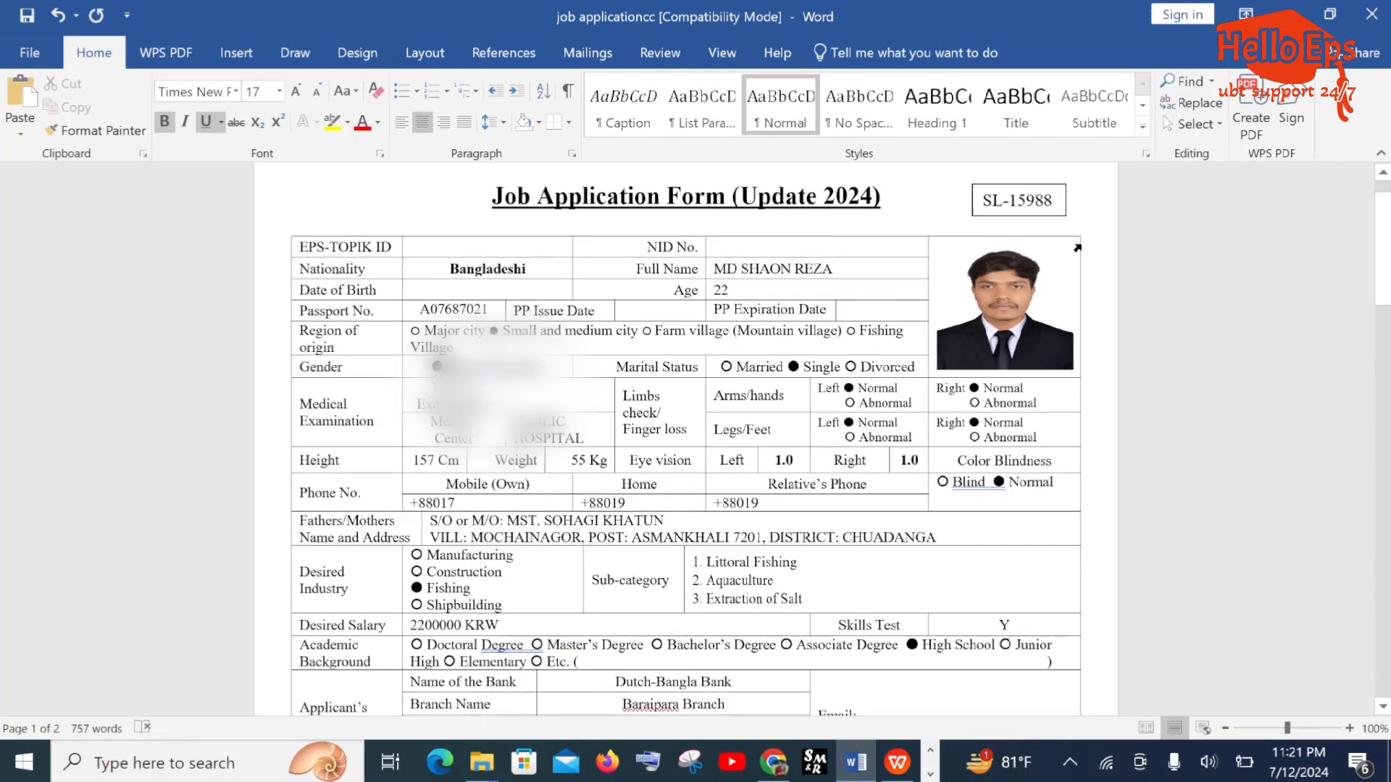
pyautogui.scroll(1, 685, 440)
pyautogui.click(1054, 252)
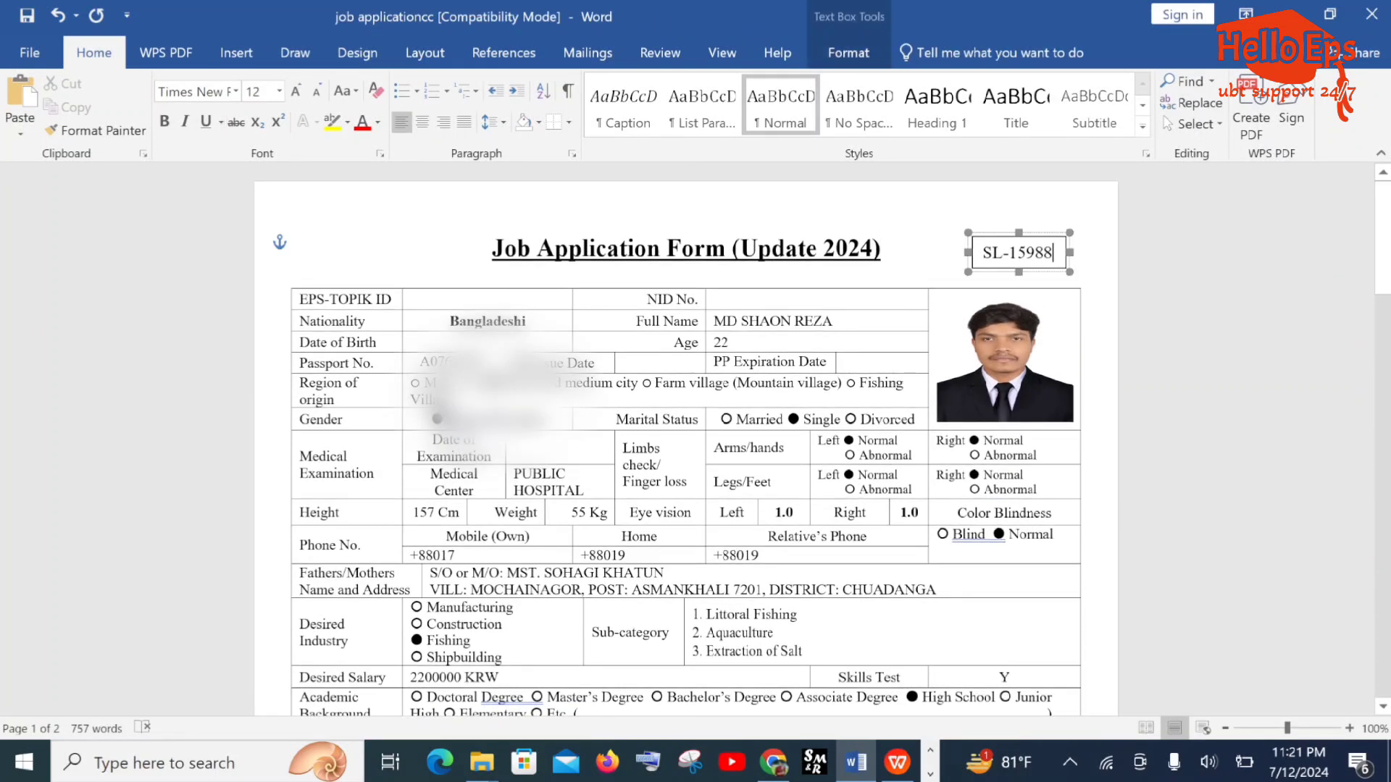
pyautogui.click(1082, 262)
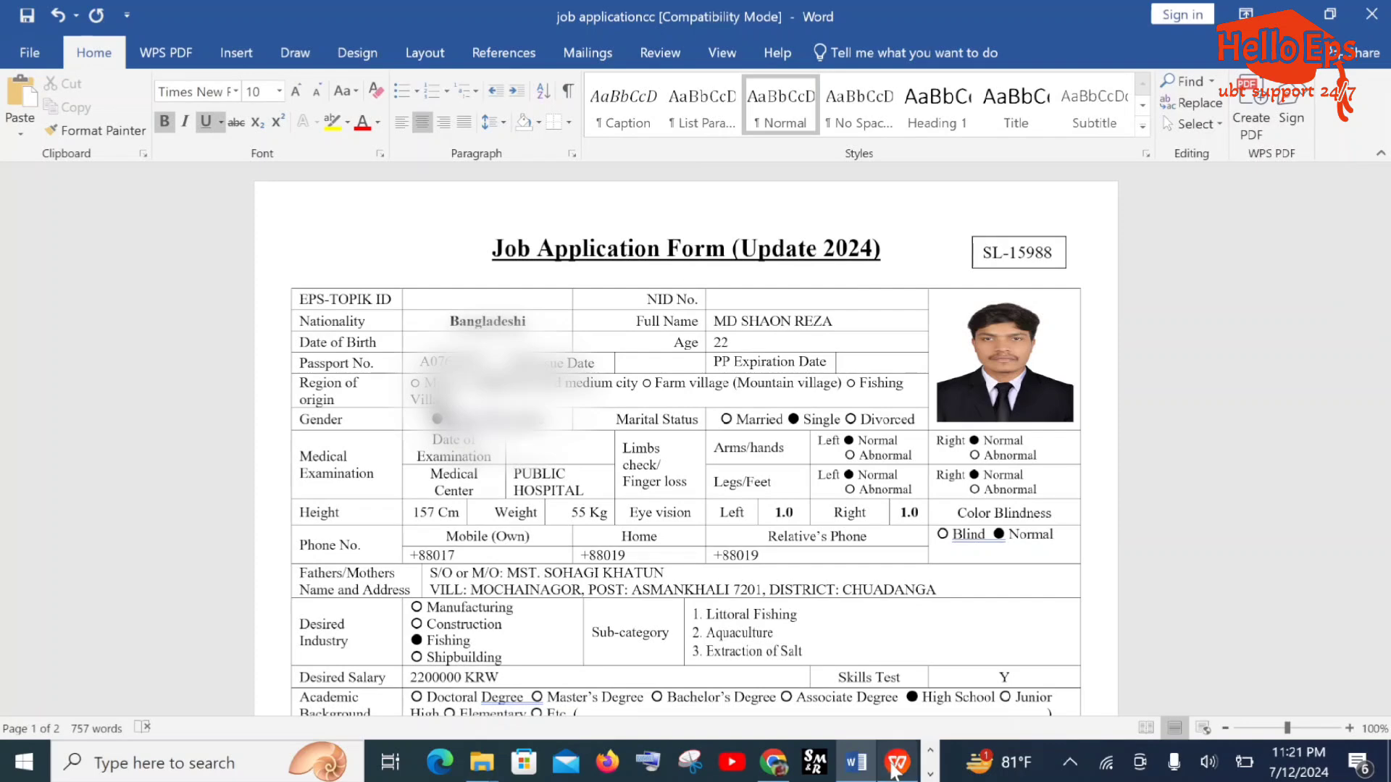
# Switch to the WPS spreadsheet listing the TOPIK IDs and enlarge Sheet1 to 210% zoom around row 102
pyautogui.moveTo(897, 757)
pyautogui.click(856, 618)
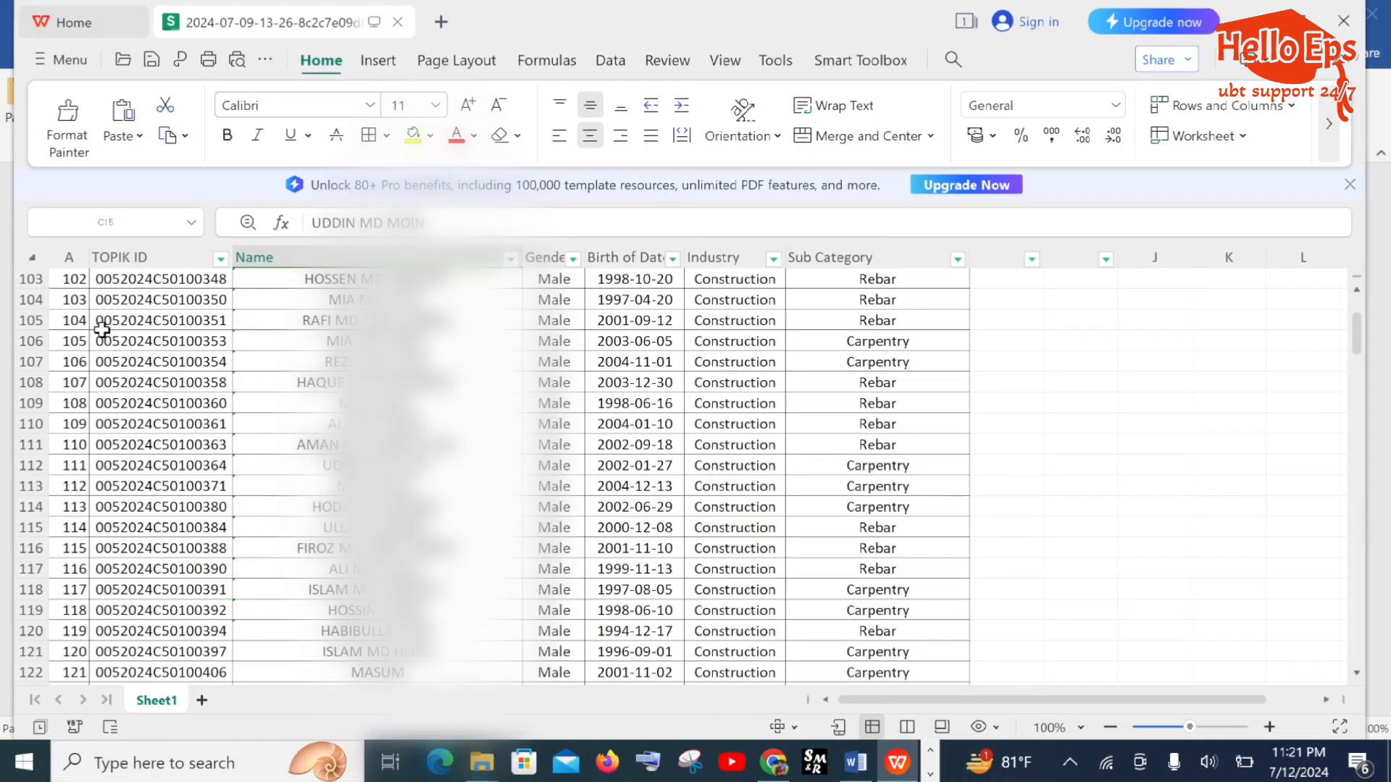
pyautogui.scroll(7, 283, 400)
pyautogui.scroll(13, 283, 400)
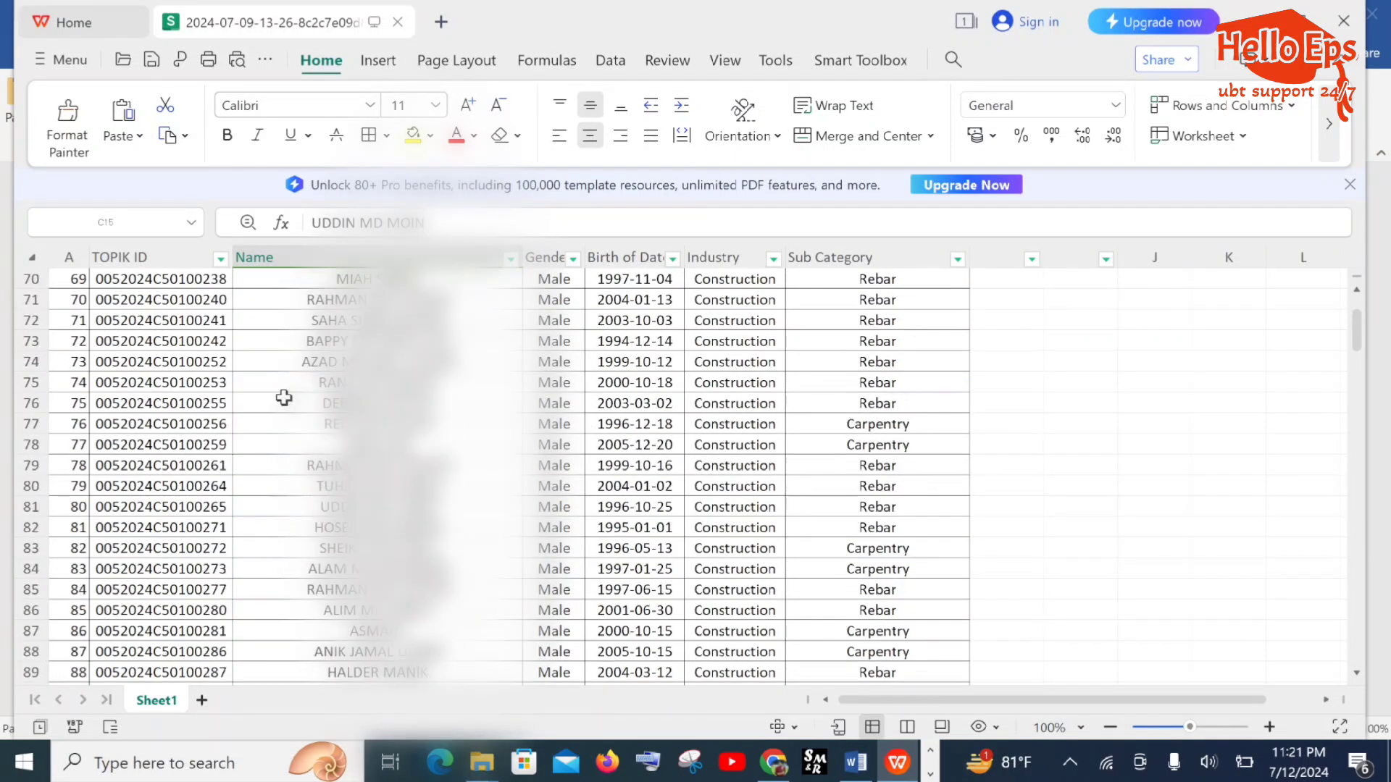
pyautogui.scroll(-14, 283, 396)
pyautogui.scroll(-7, 283, 396)
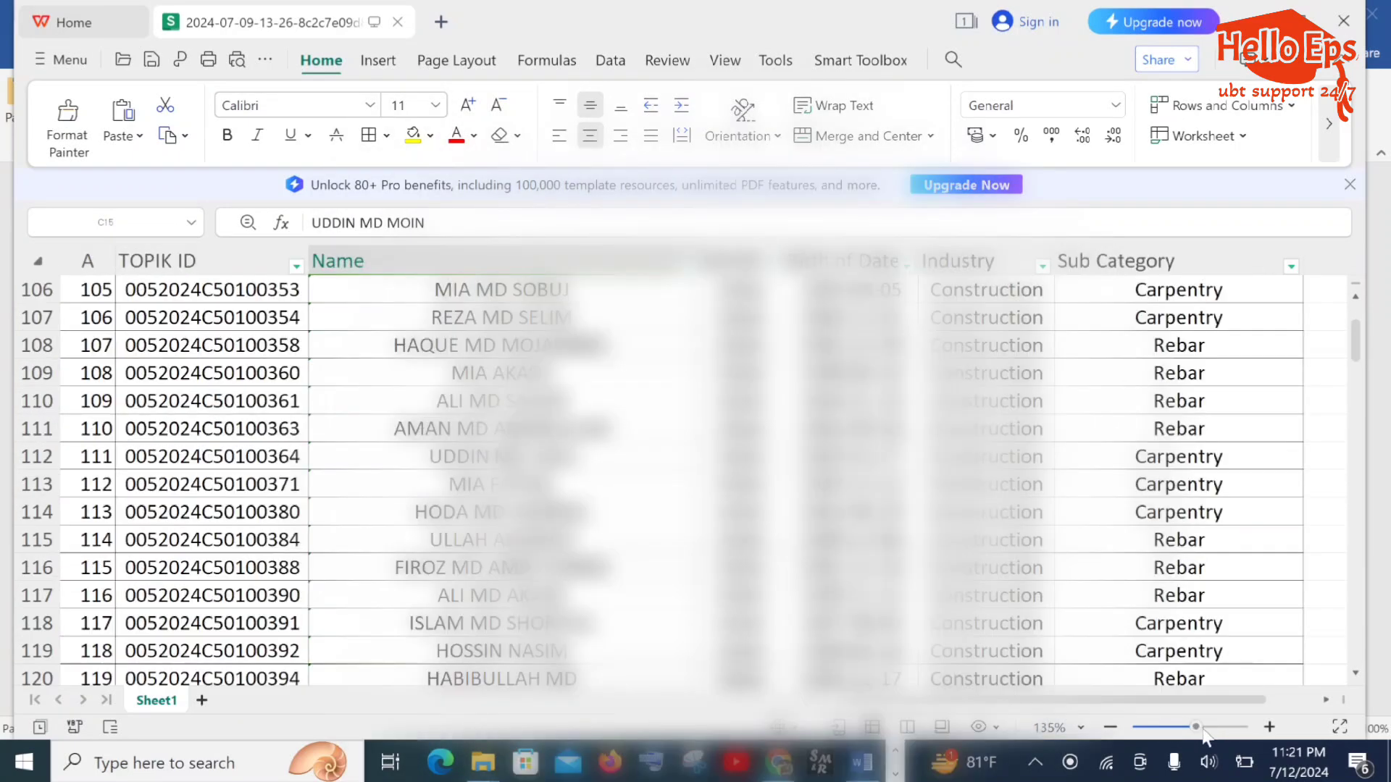
pyautogui.moveTo(1189, 728); pyautogui.dragTo(1208, 728)
pyautogui.scroll(2, 324, 460)
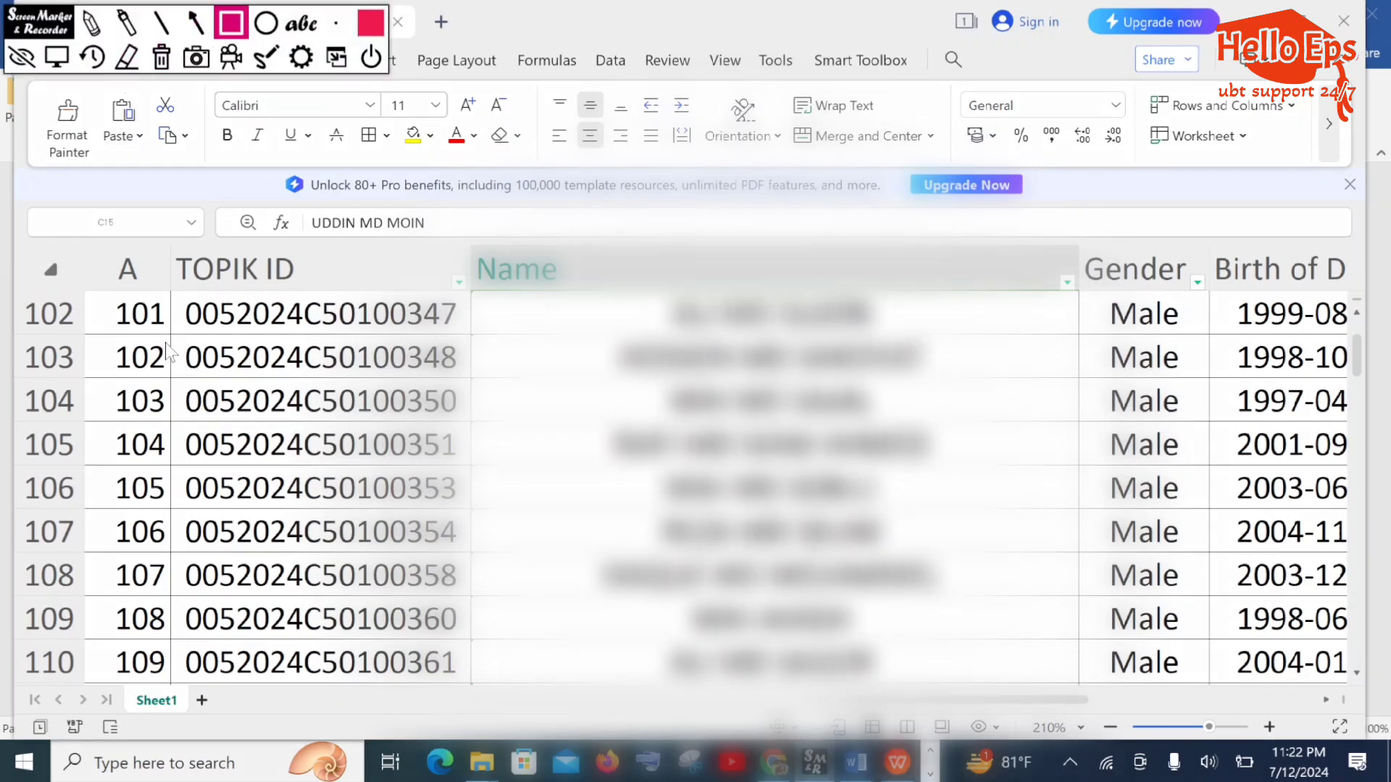
# Outline serial numbers 102 to 107 and the TOPIK IDs of 102 and 103 with red rectangles, and quit the screen marker
pyautogui.moveTo(168, 341)
pyautogui.mouseDown()
pyautogui.moveTo(465, 397)
pyautogui.moveTo(470, 382)
pyautogui.mouseUp()
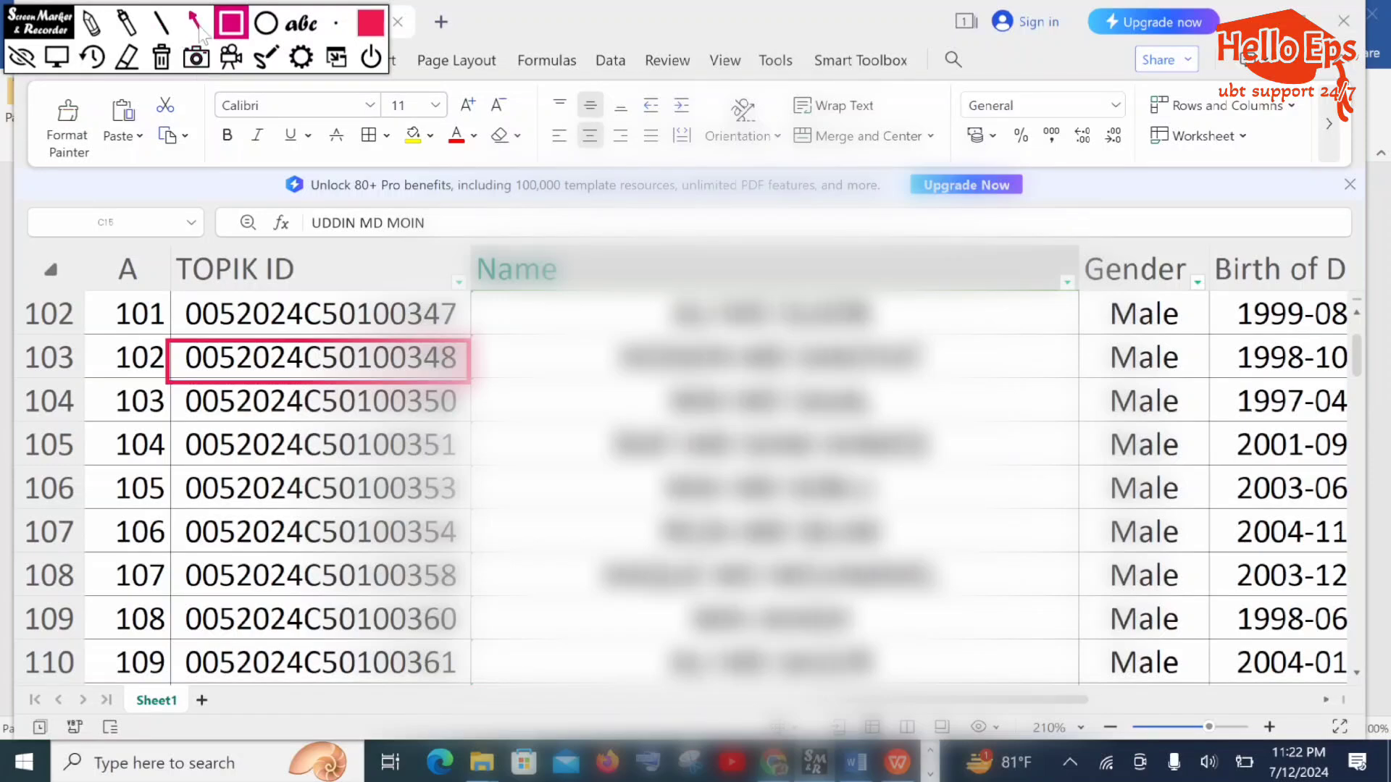
pyautogui.moveTo(88, 335); pyautogui.dragTo(168, 376)
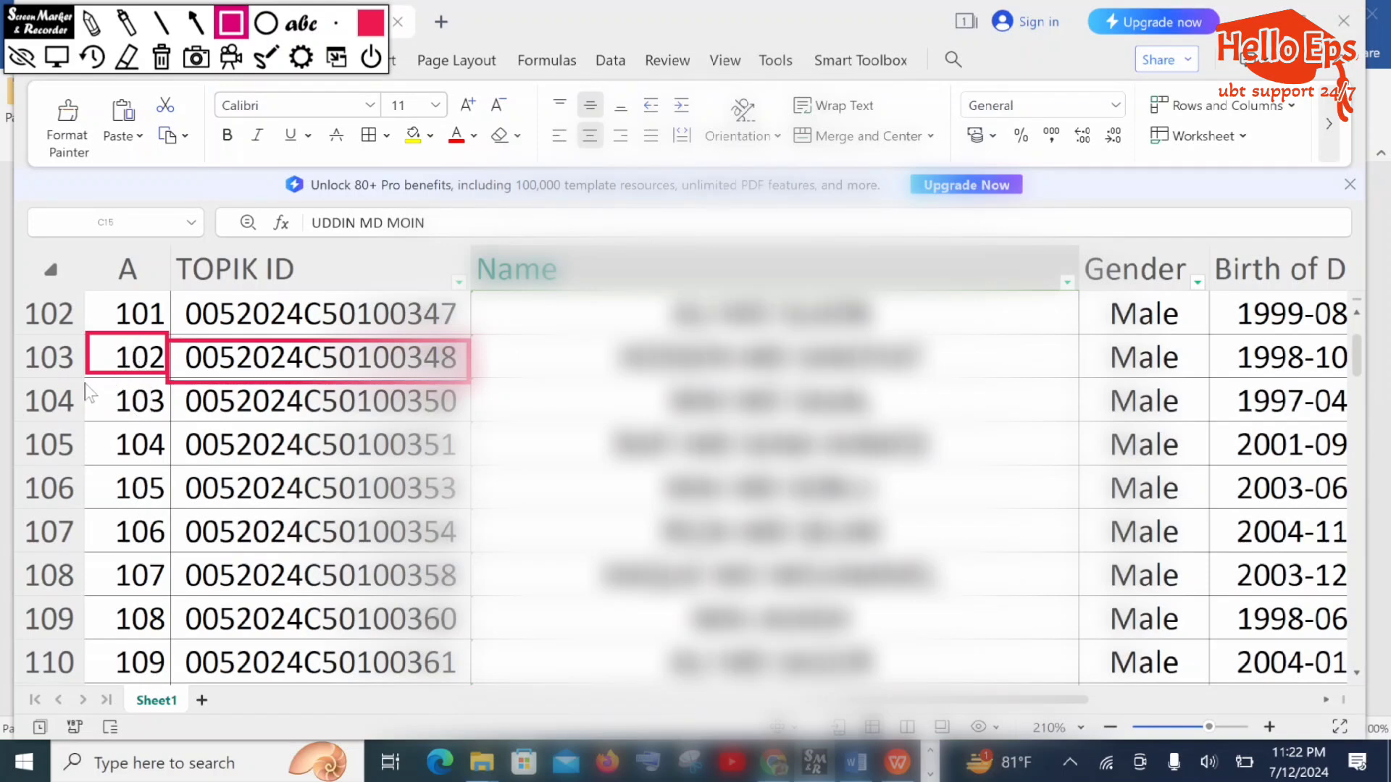
pyautogui.moveTo(86, 383); pyautogui.dragTo(171, 422)
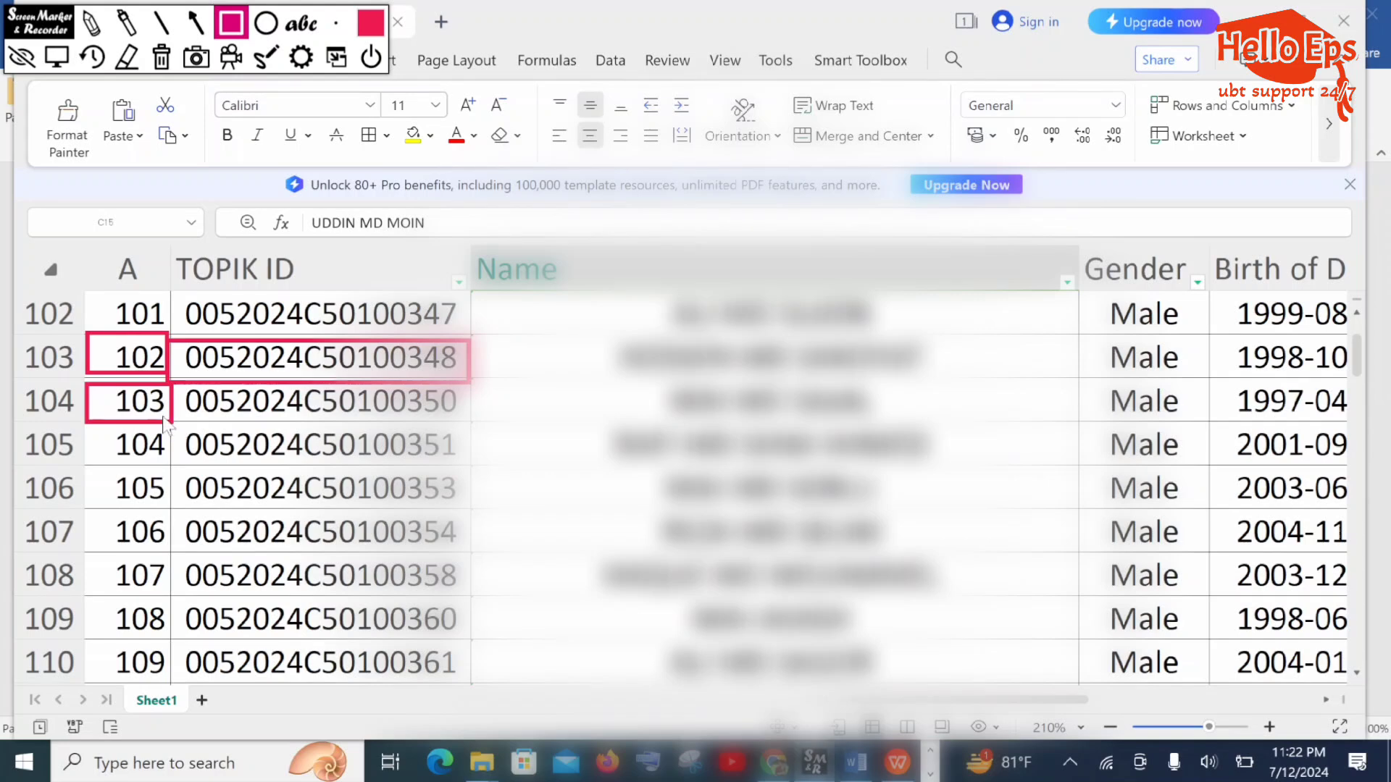
pyautogui.moveTo(24, 301)
pyautogui.mouseDown()
pyautogui.moveTo(85, 330)
pyautogui.moveTo(83, 376)
pyautogui.moveTo(52, 409)
pyautogui.moveTo(84, 414)
pyautogui.moveTo(87, 478)
pyautogui.moveTo(76, 460)
pyautogui.moveTo(175, 455)
pyautogui.moveTo(184, 479)
pyautogui.moveTo(176, 467)
pyautogui.moveTo(130, 501)
pyautogui.moveTo(165, 512)
pyautogui.moveTo(123, 532)
pyautogui.moveTo(171, 549)
pyautogui.moveTo(170, 590)
pyautogui.mouseUp()
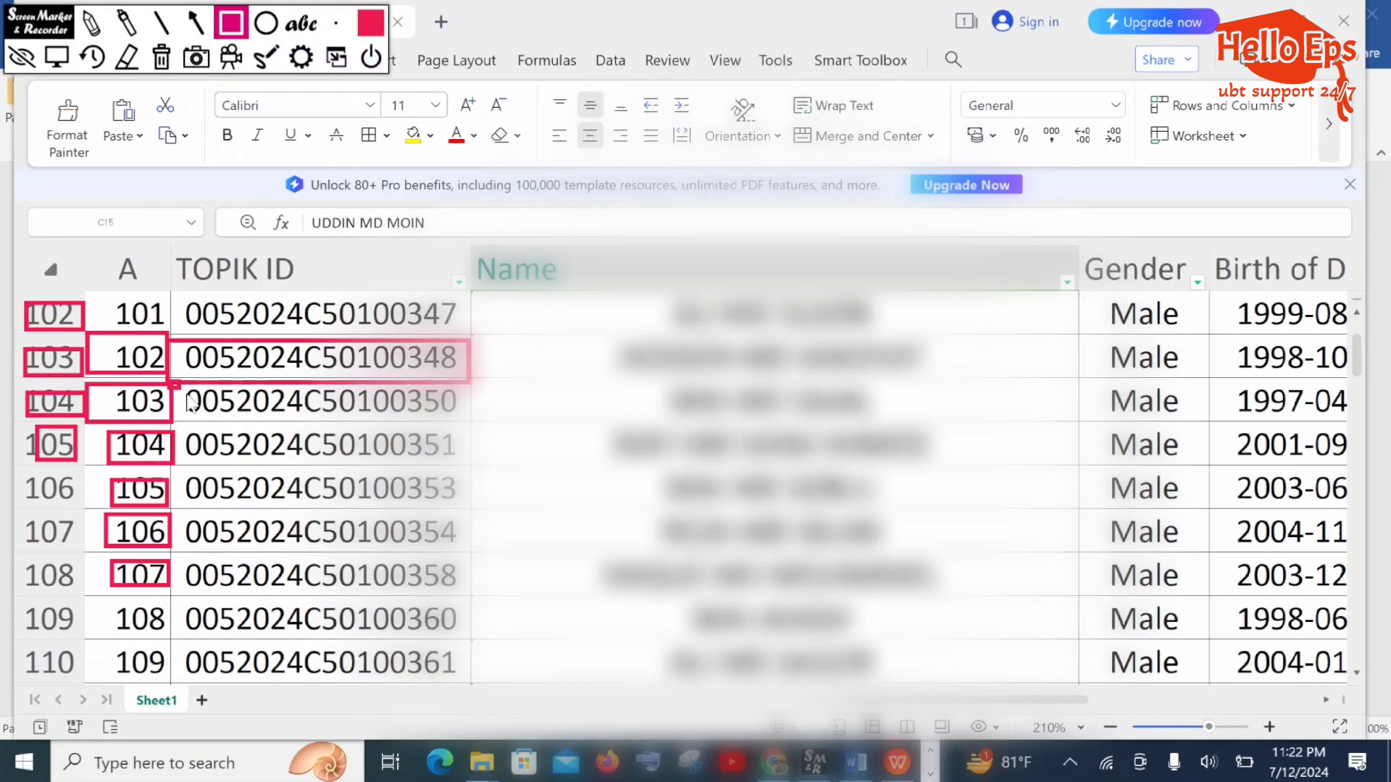
pyautogui.moveTo(171, 382)
pyautogui.mouseDown()
pyautogui.moveTo(289, 421)
pyautogui.moveTo(461, 424)
pyautogui.mouseUp()
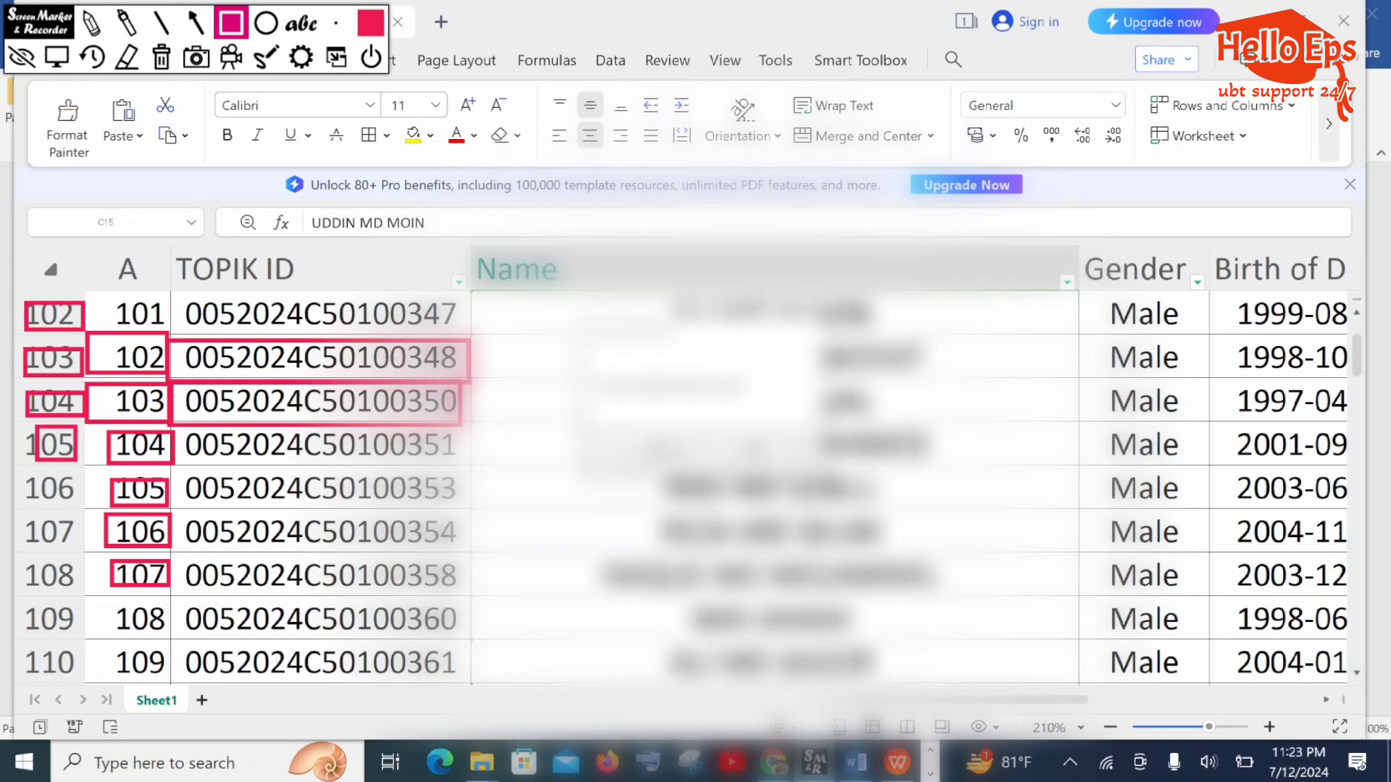
pyautogui.click(664, 442)
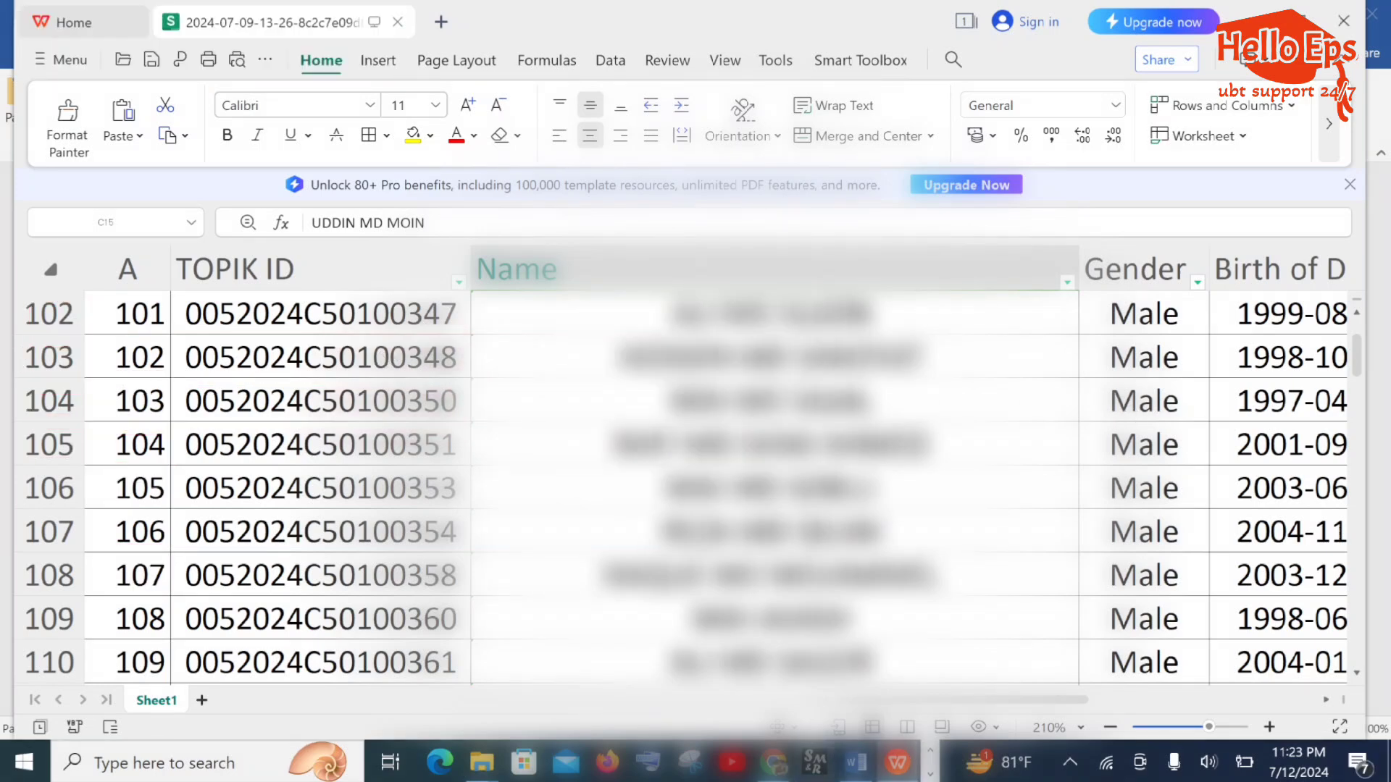
# Return to the Word application form, check the serial number box and place the cursor in the empty EPS-TOPIK ID field
pyautogui.click(852, 775)
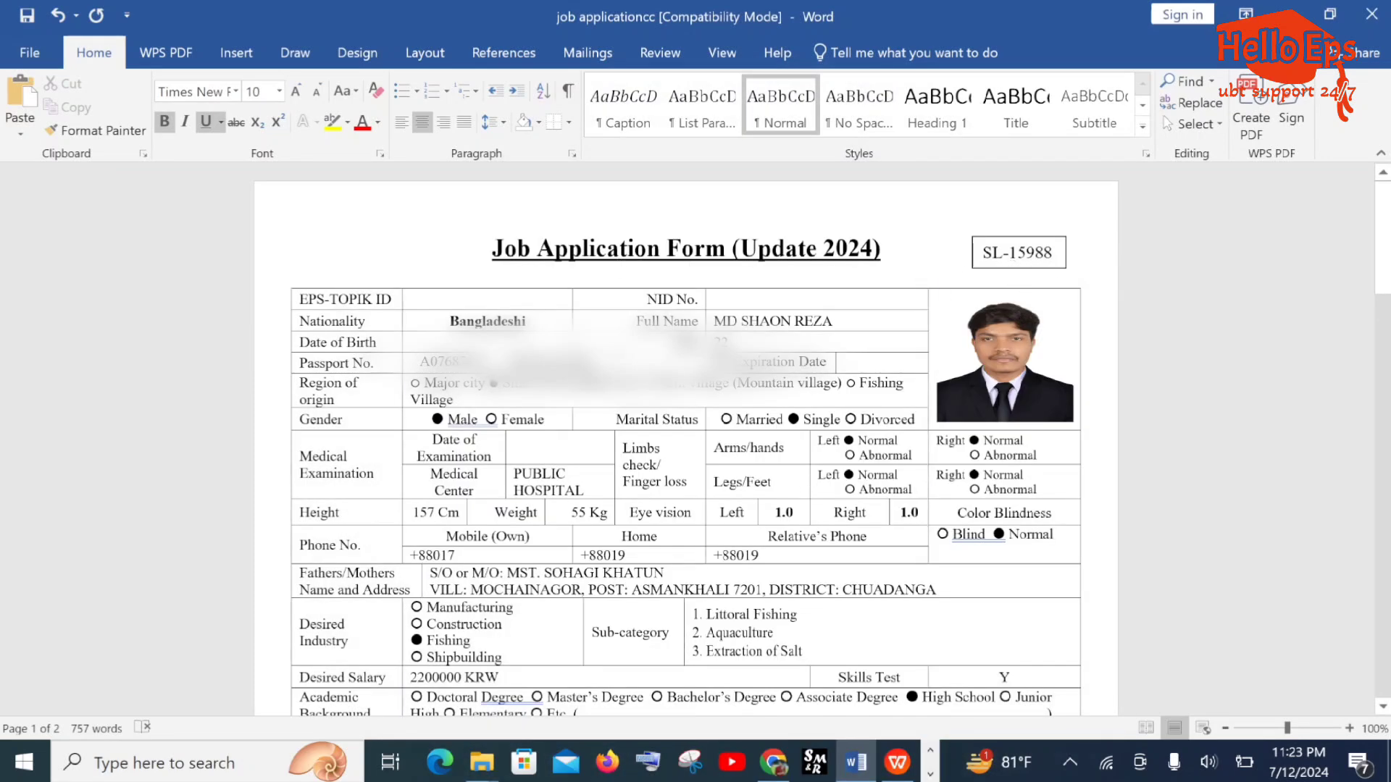
pyautogui.click(1054, 252)
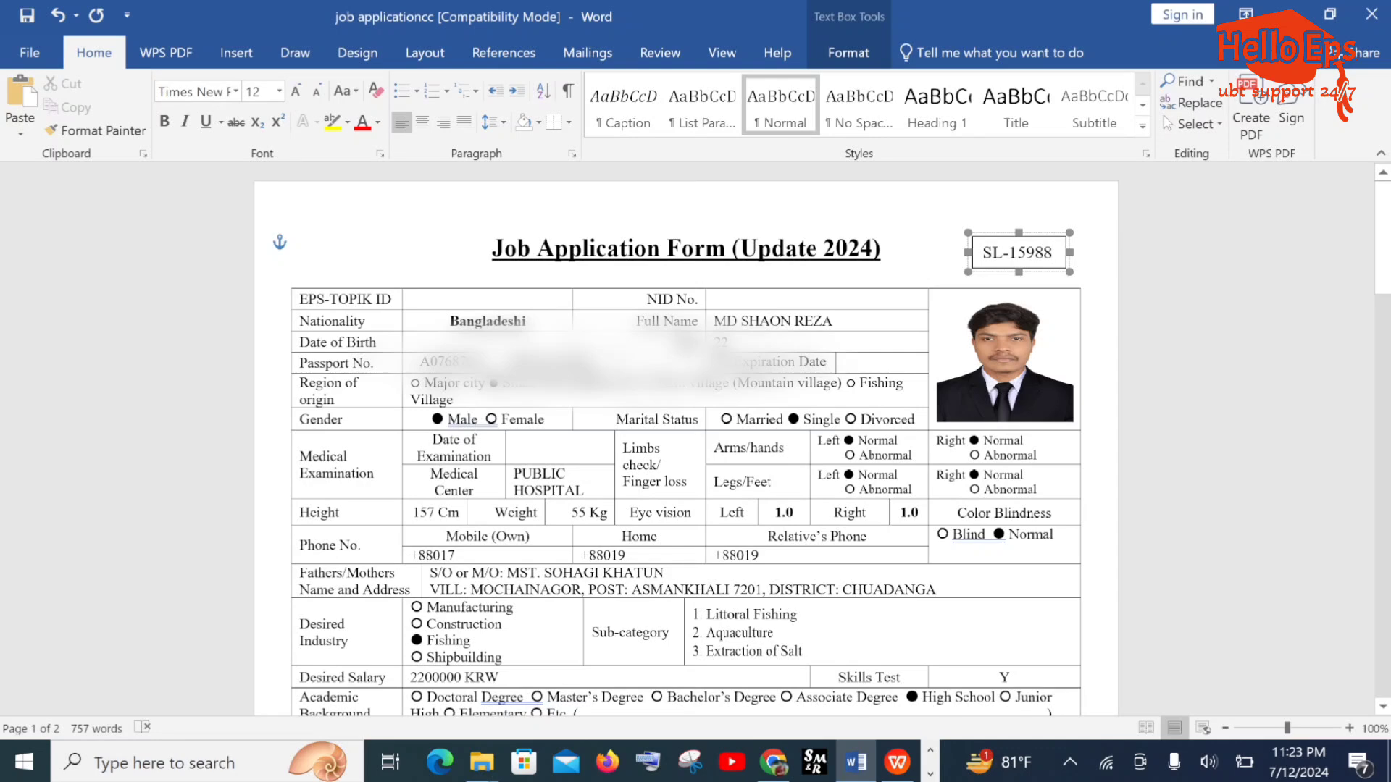
pyautogui.click(1094, 272)
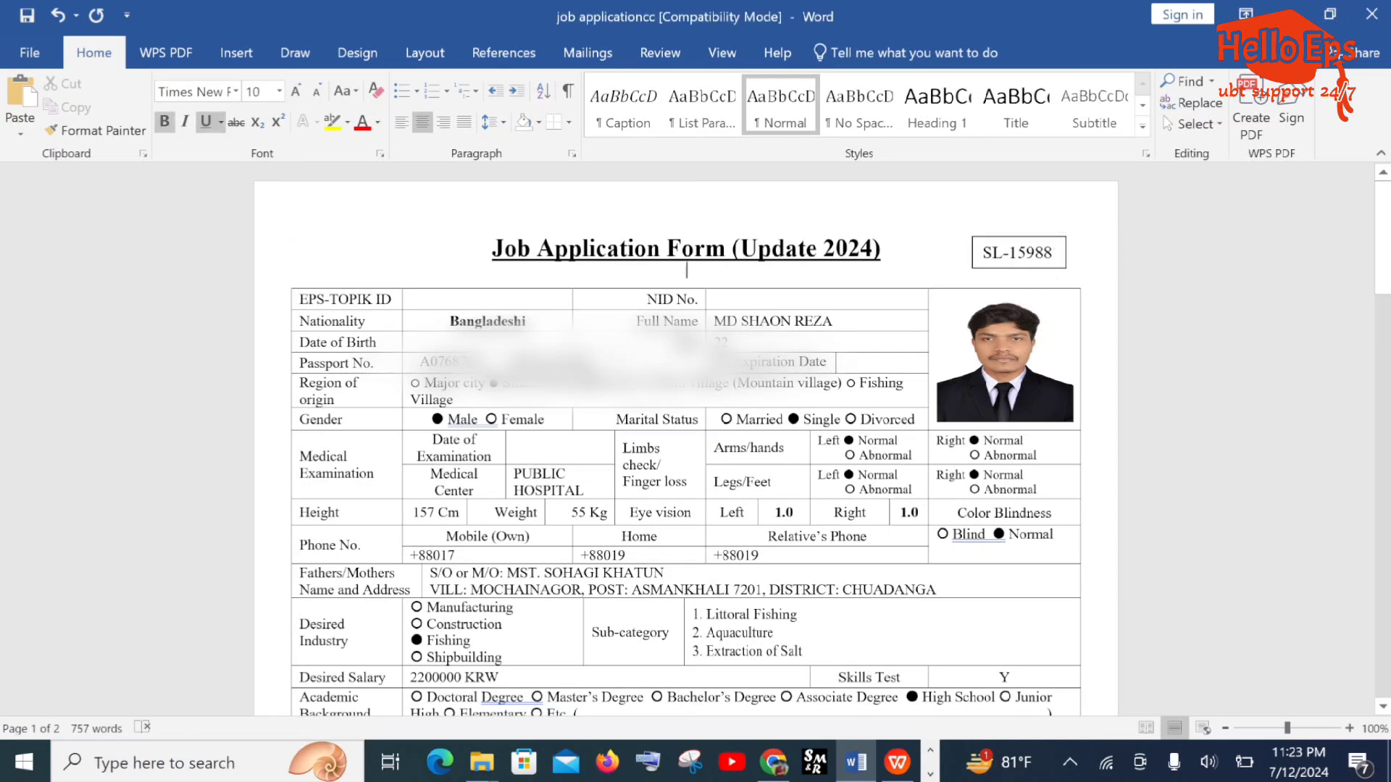
pyautogui.scroll(-1, 686, 439)
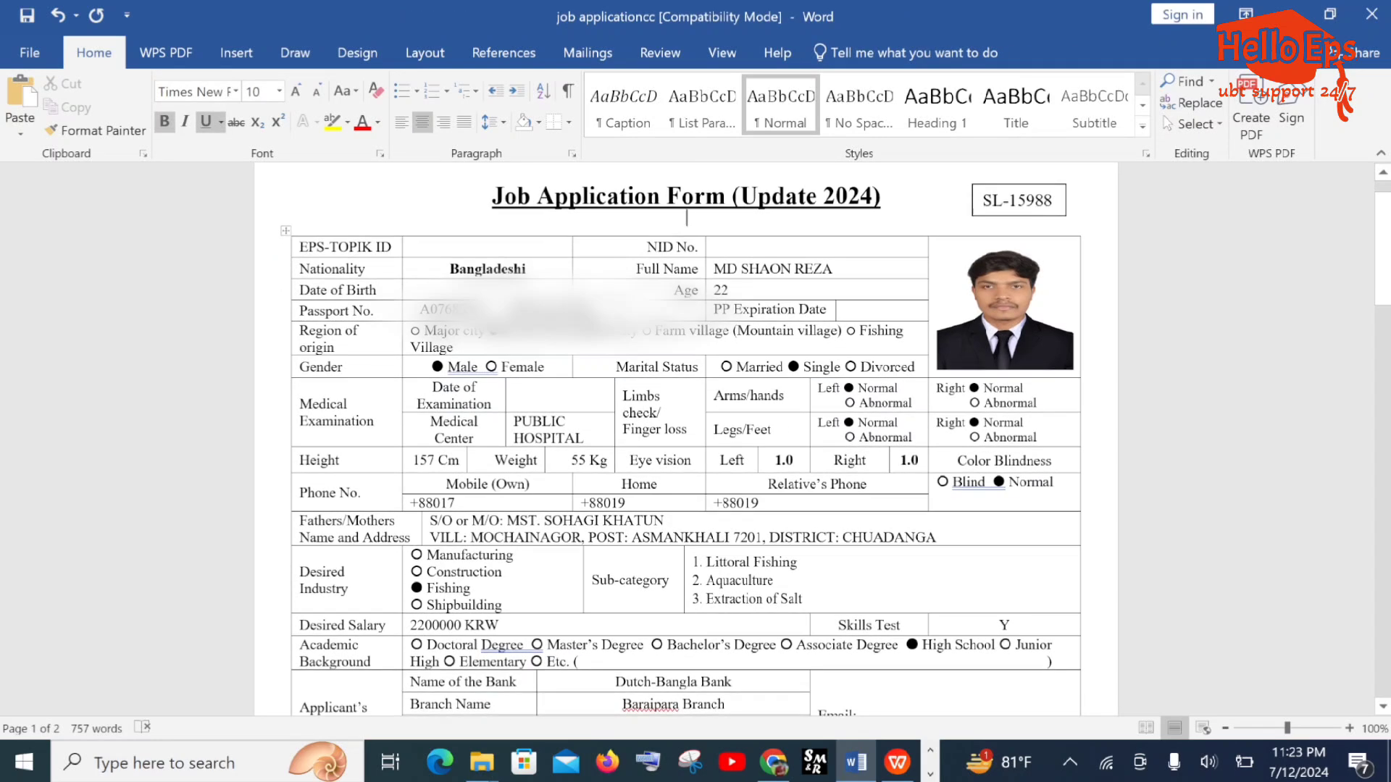
pyautogui.click(410, 247)
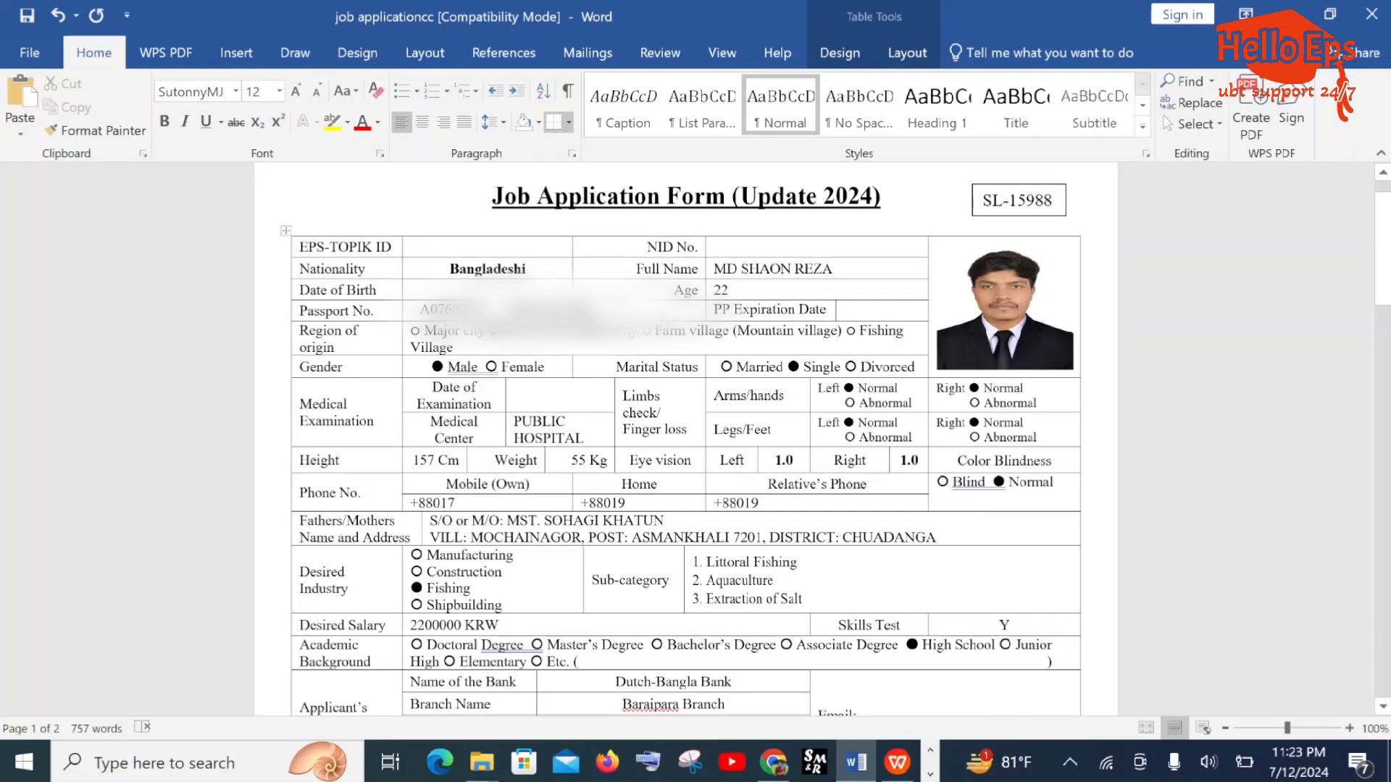
# Switch to Chrome and go back from the EPS-TOPIK exam results page to the Google results for "hrd korea"
pyautogui.click(774, 762)
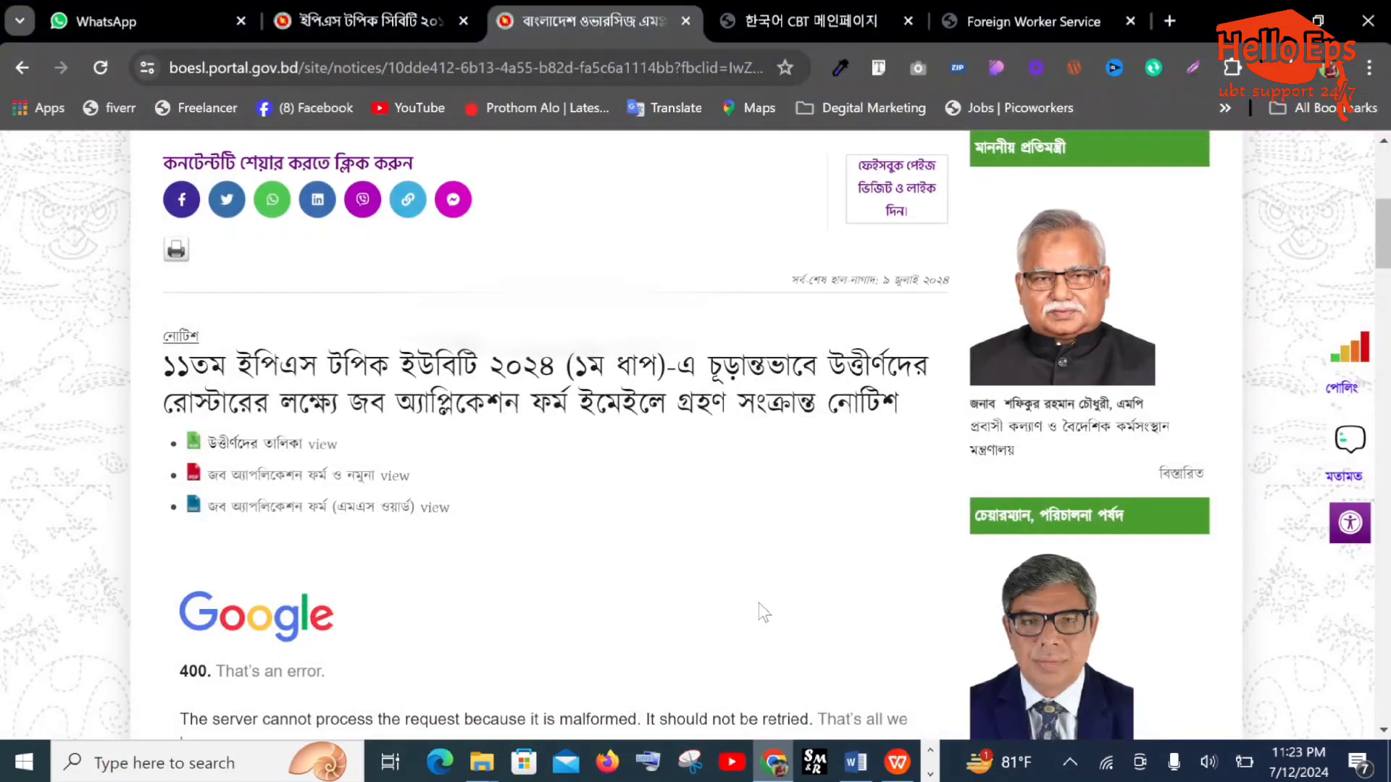
pyautogui.click(807, 18)
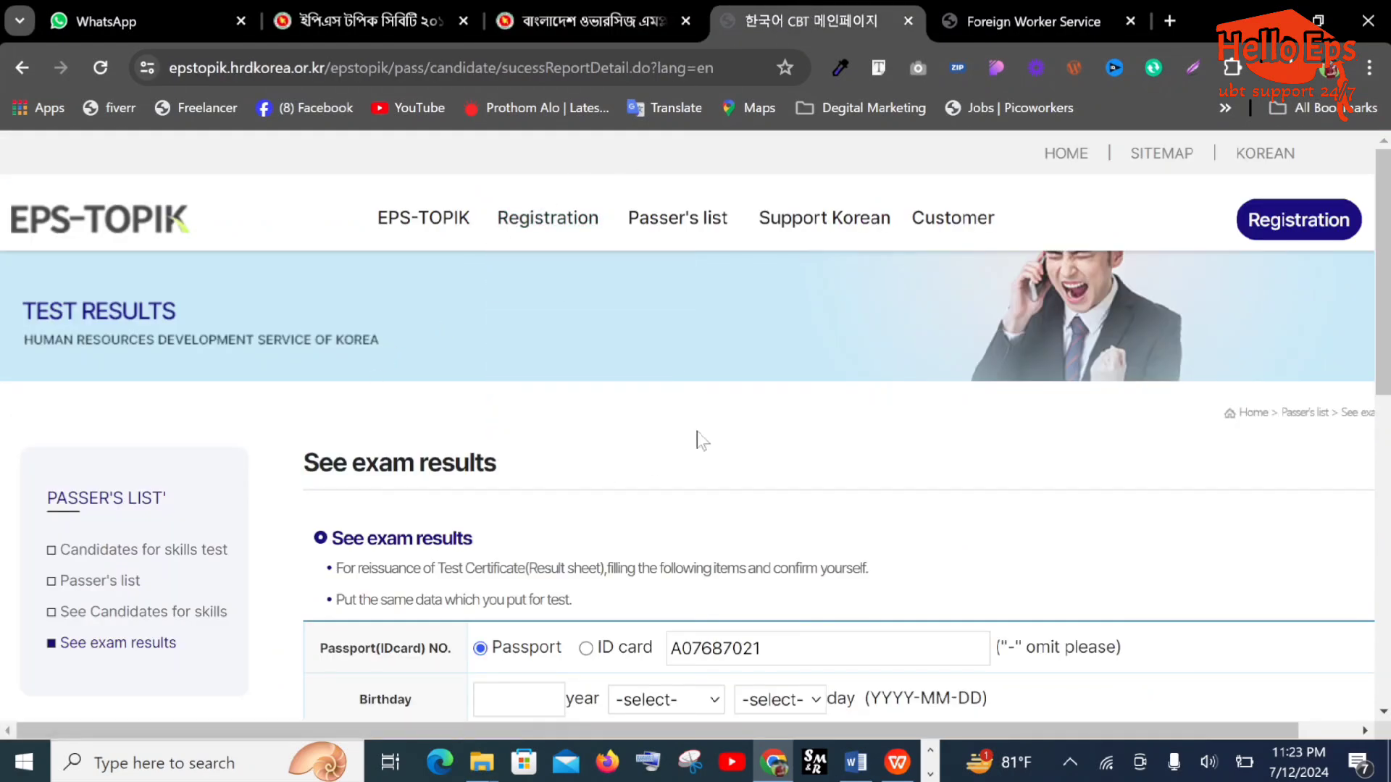
pyautogui.click(22, 67)
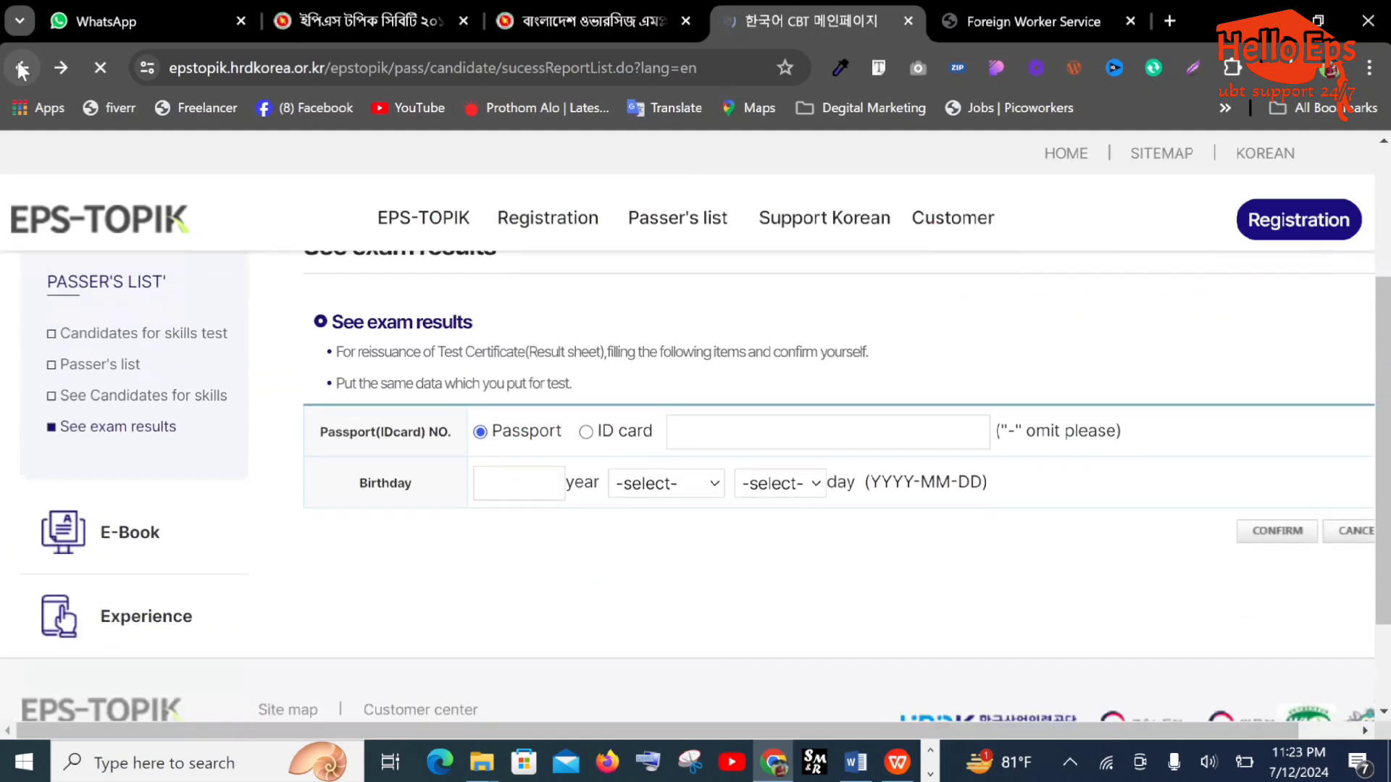
pyautogui.click(22, 67)
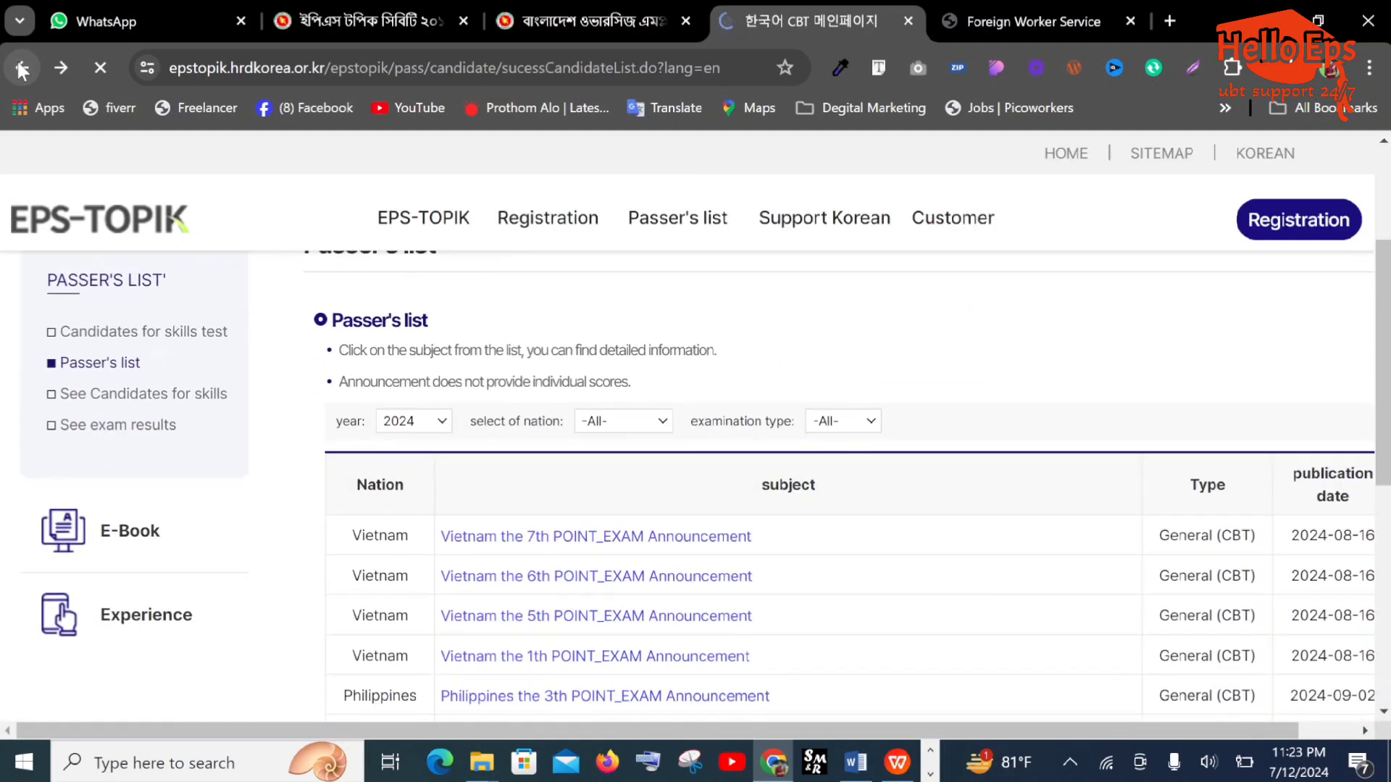
pyautogui.click(22, 68)
pyautogui.click(22, 67)
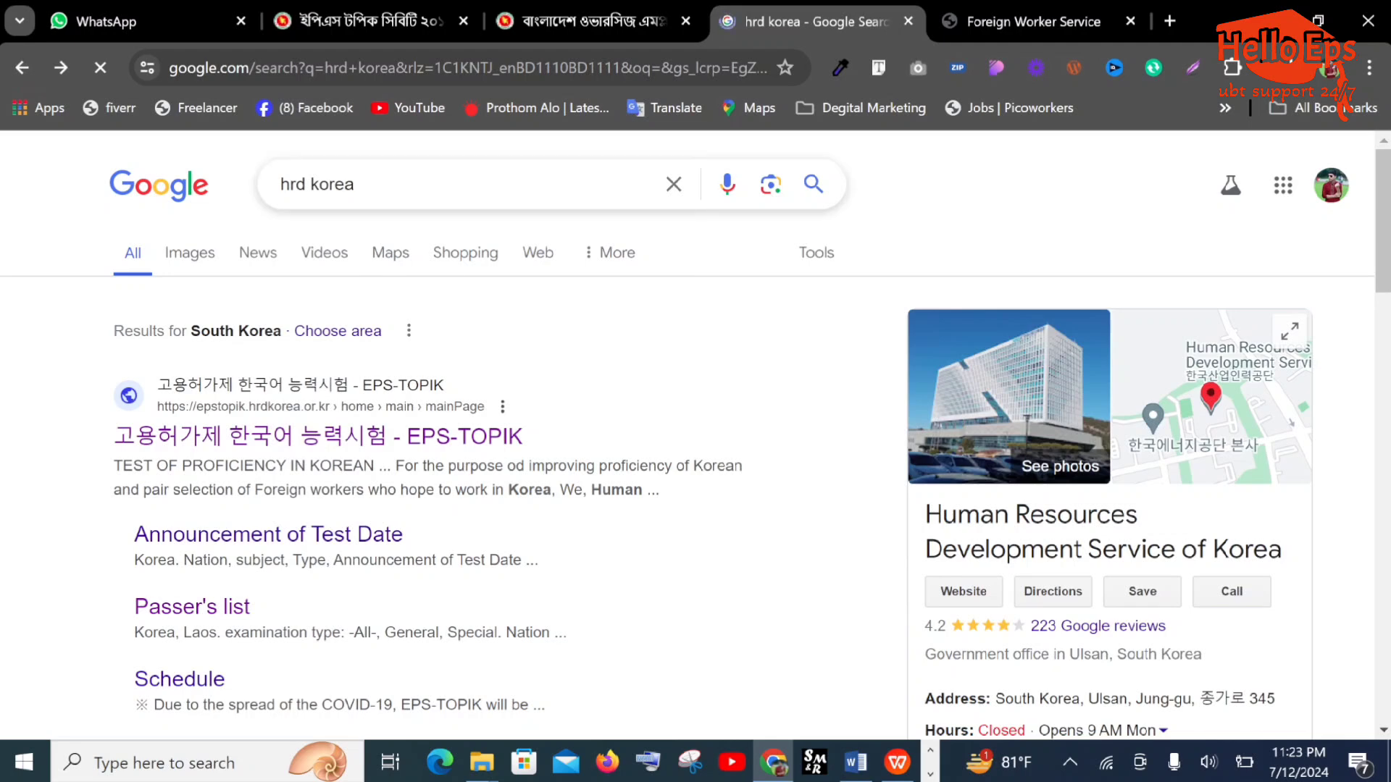
# Outline the "hrd korea" search term and the first EPS-TOPIK result with red rectangles using Screen Marker, and quit the marker
pyautogui.click(815, 762)
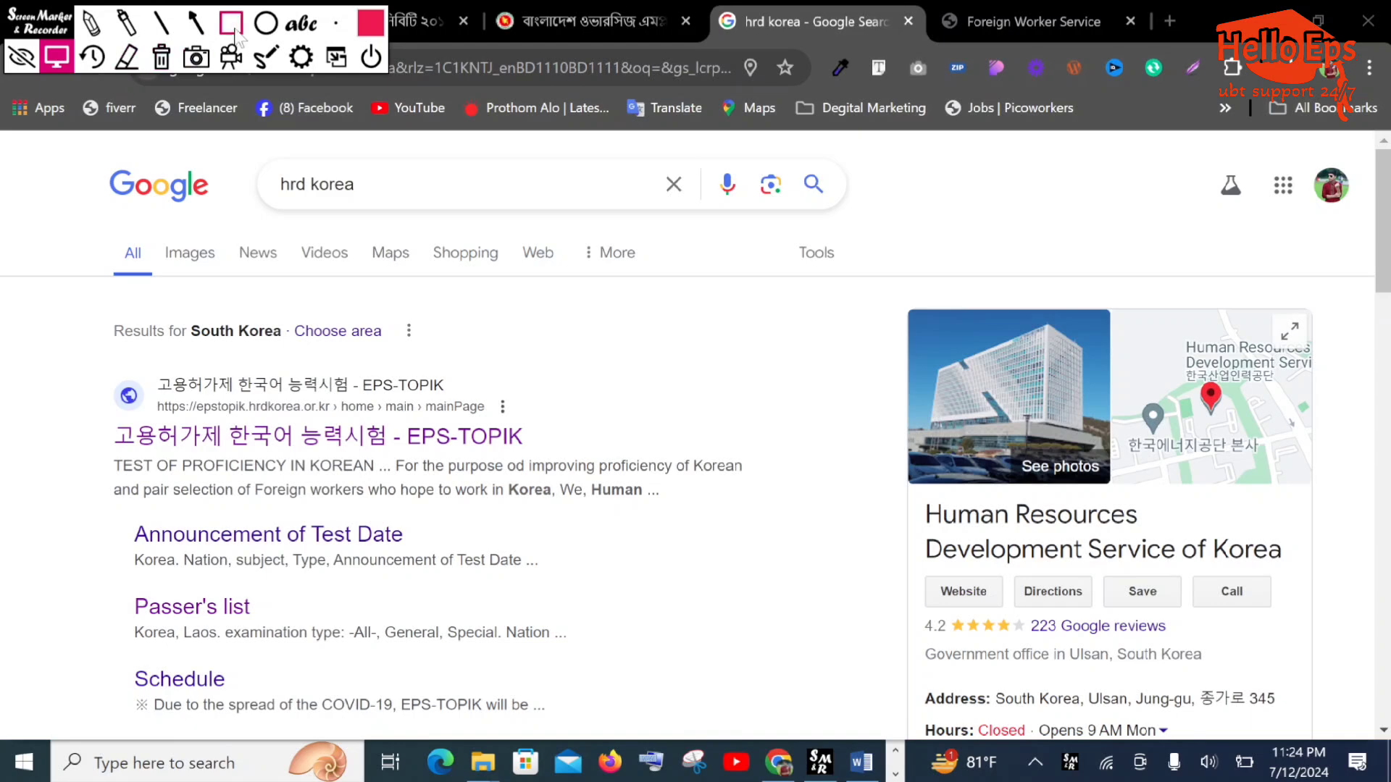
pyautogui.click(232, 29)
pyautogui.moveTo(245, 152); pyautogui.dragTo(409, 218)
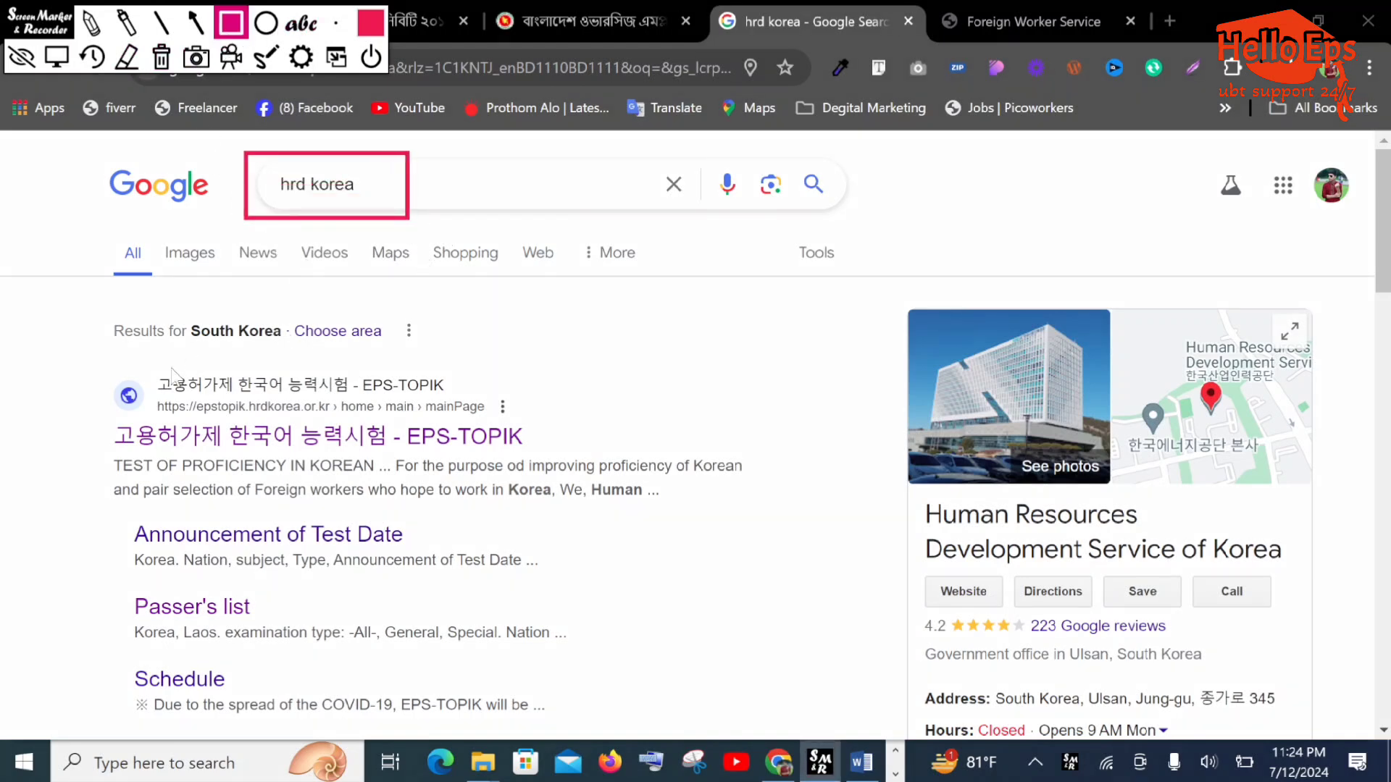
pyautogui.moveTo(65, 359)
pyautogui.mouseDown()
pyautogui.moveTo(218, 449)
pyautogui.moveTo(619, 498)
pyautogui.mouseUp()
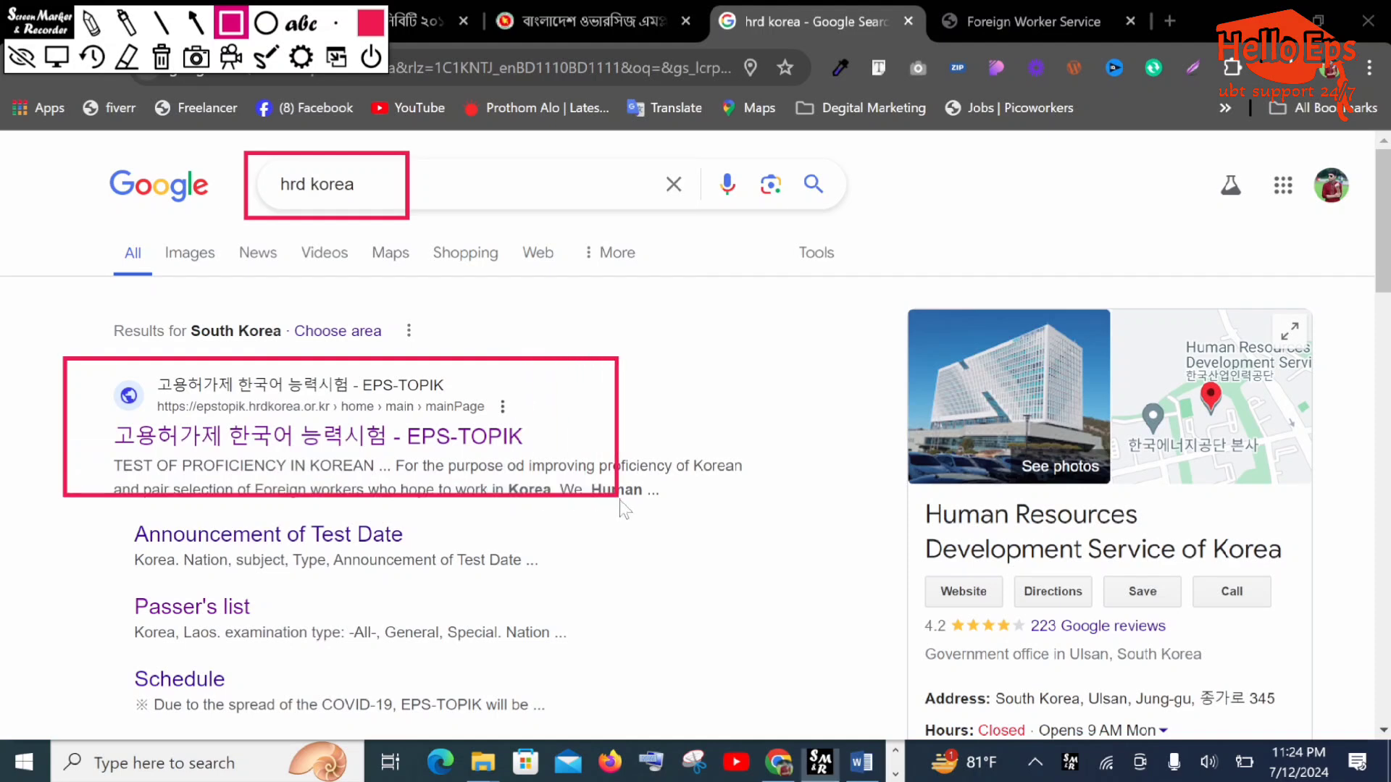
pyautogui.click(372, 58)
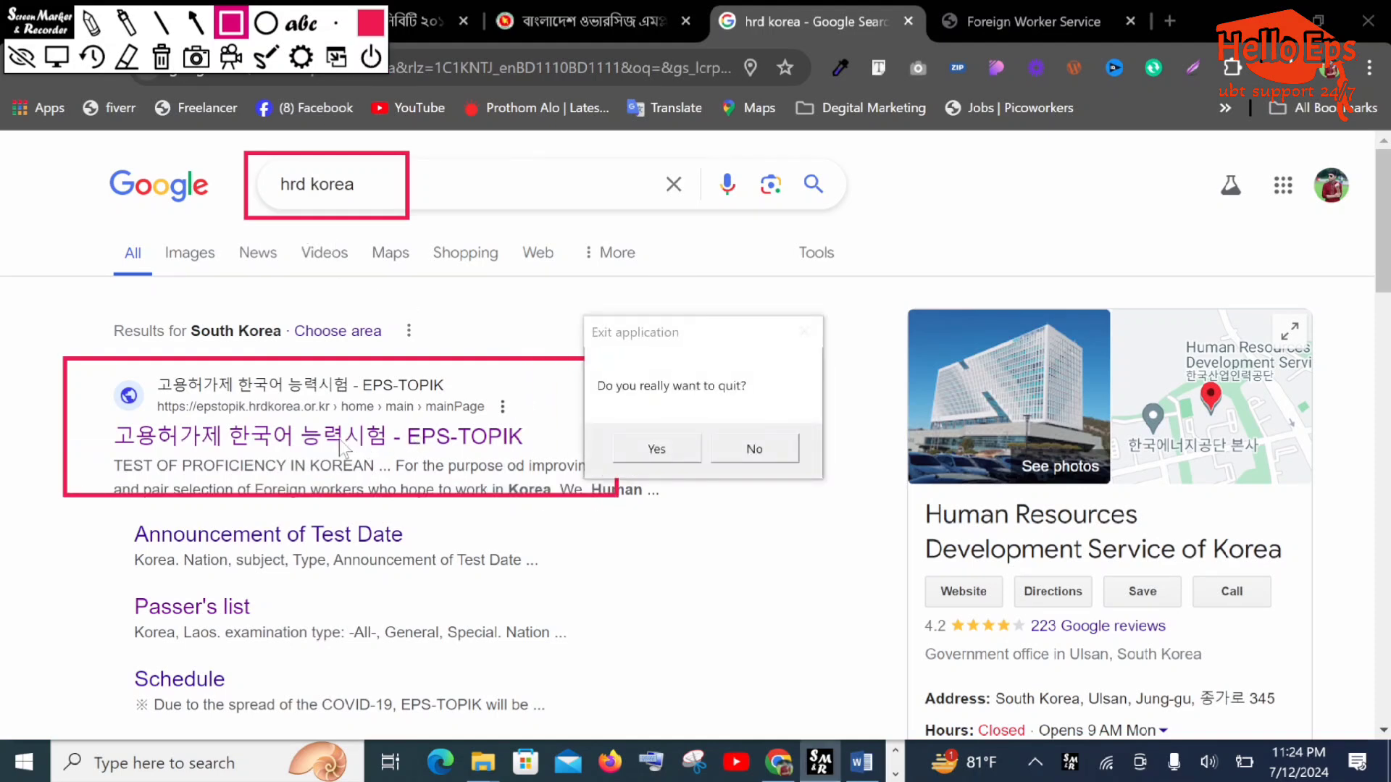
pyautogui.click(656, 450)
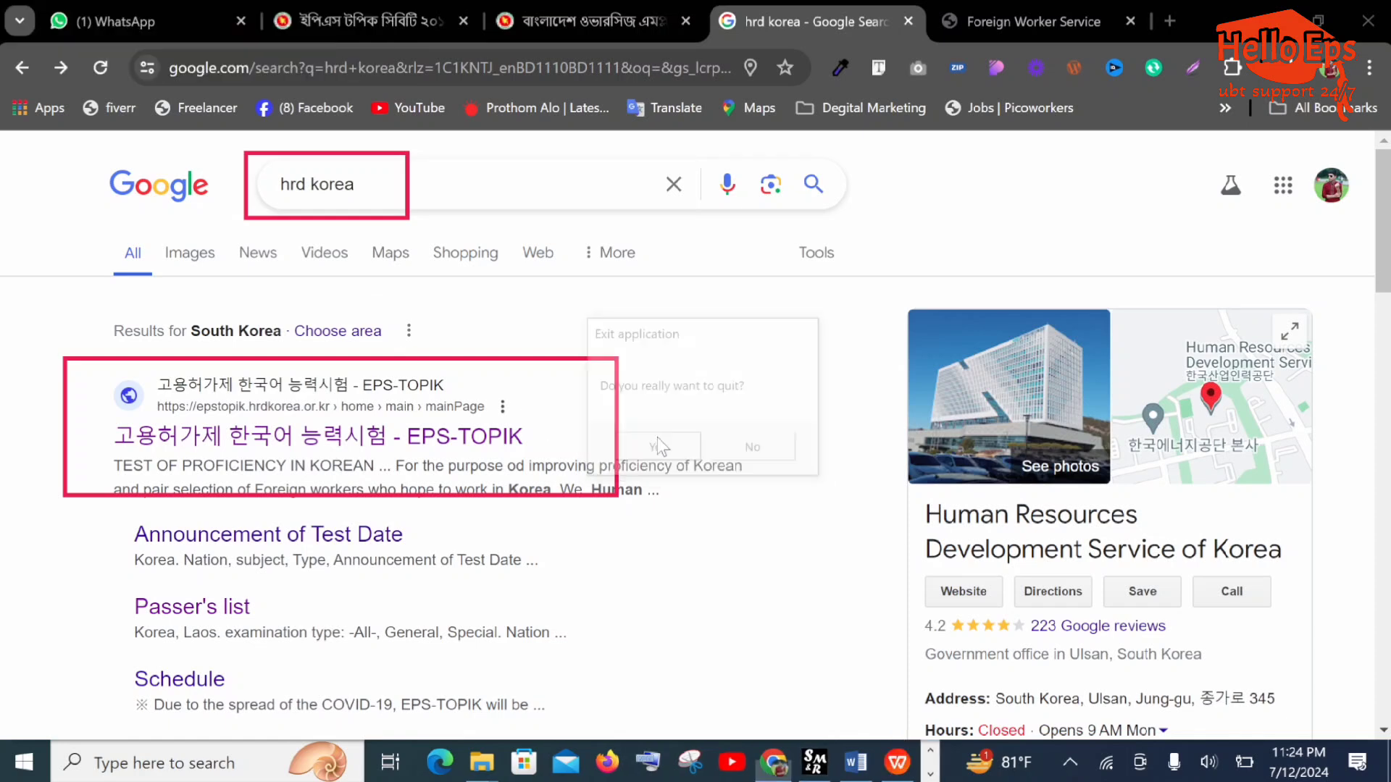
# Open the EPS-TOPIK site from the search results and go to its See exam results page
pyautogui.click(339, 443)
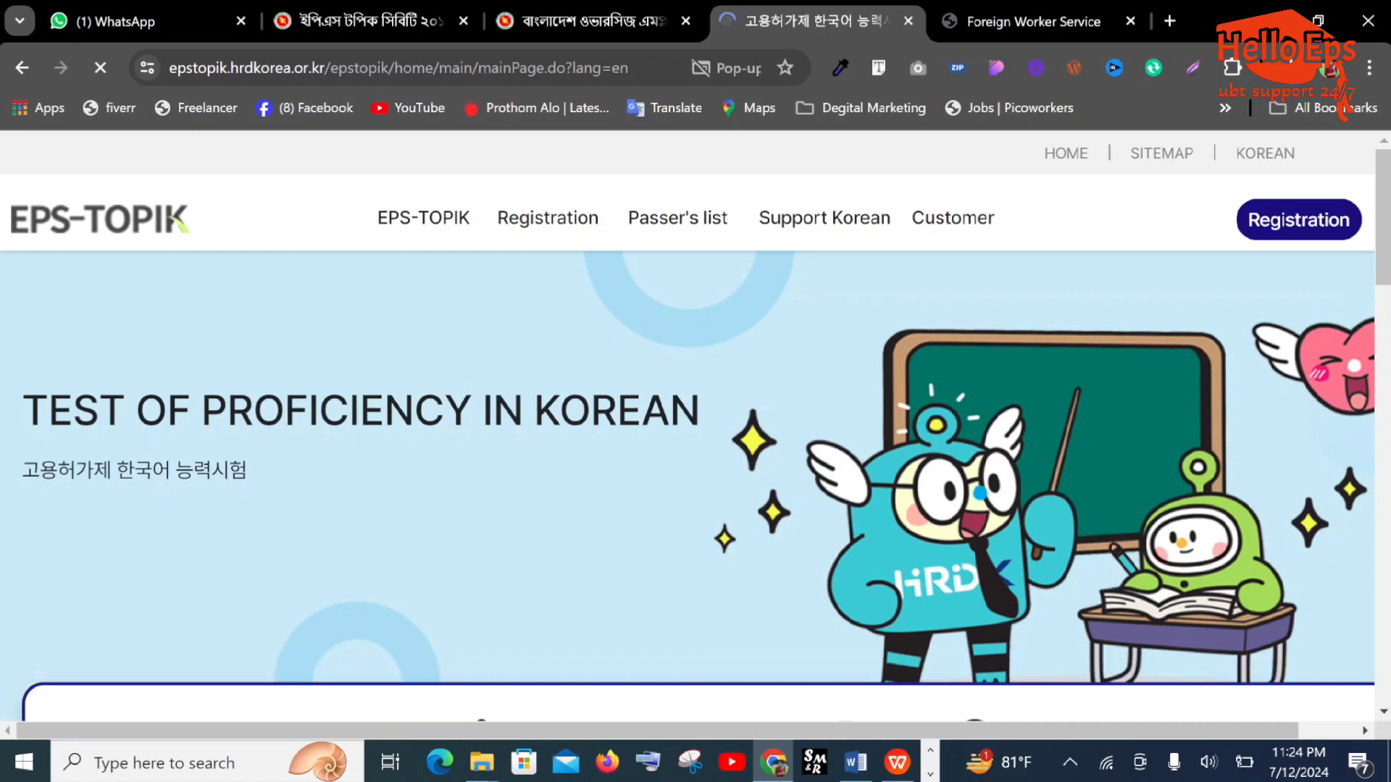
pyautogui.scroll(-3, 608, 437)
pyautogui.scroll(-2, 463, 413)
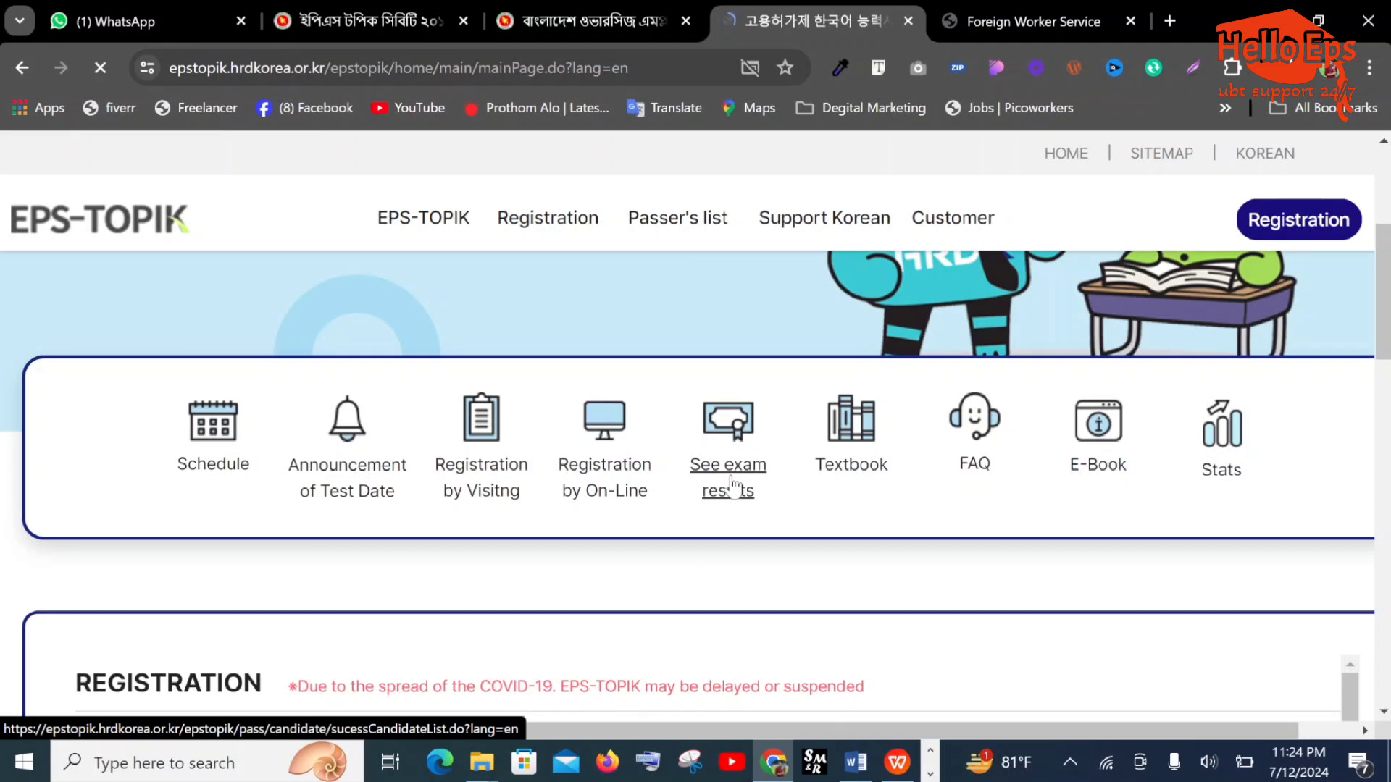
pyautogui.click(732, 481)
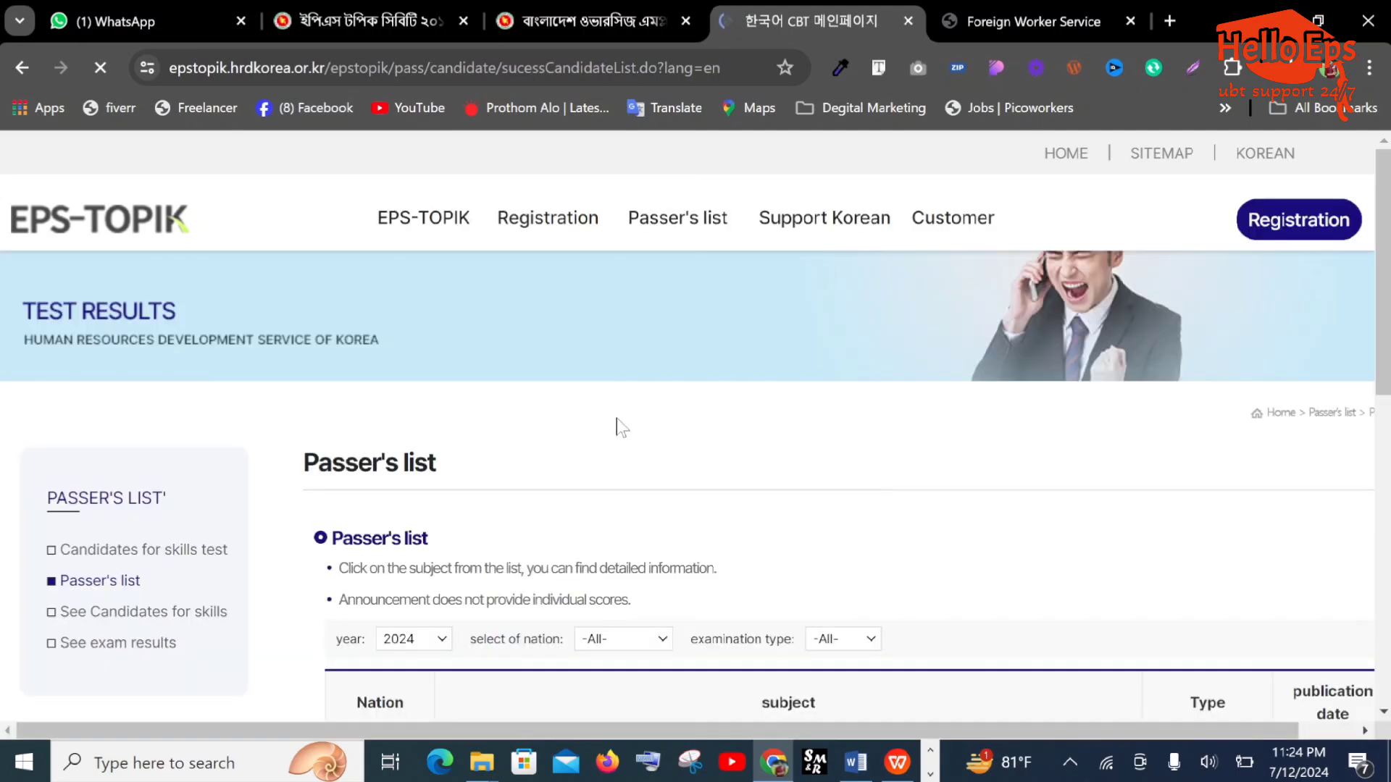
pyautogui.scroll(-3, 507, 402)
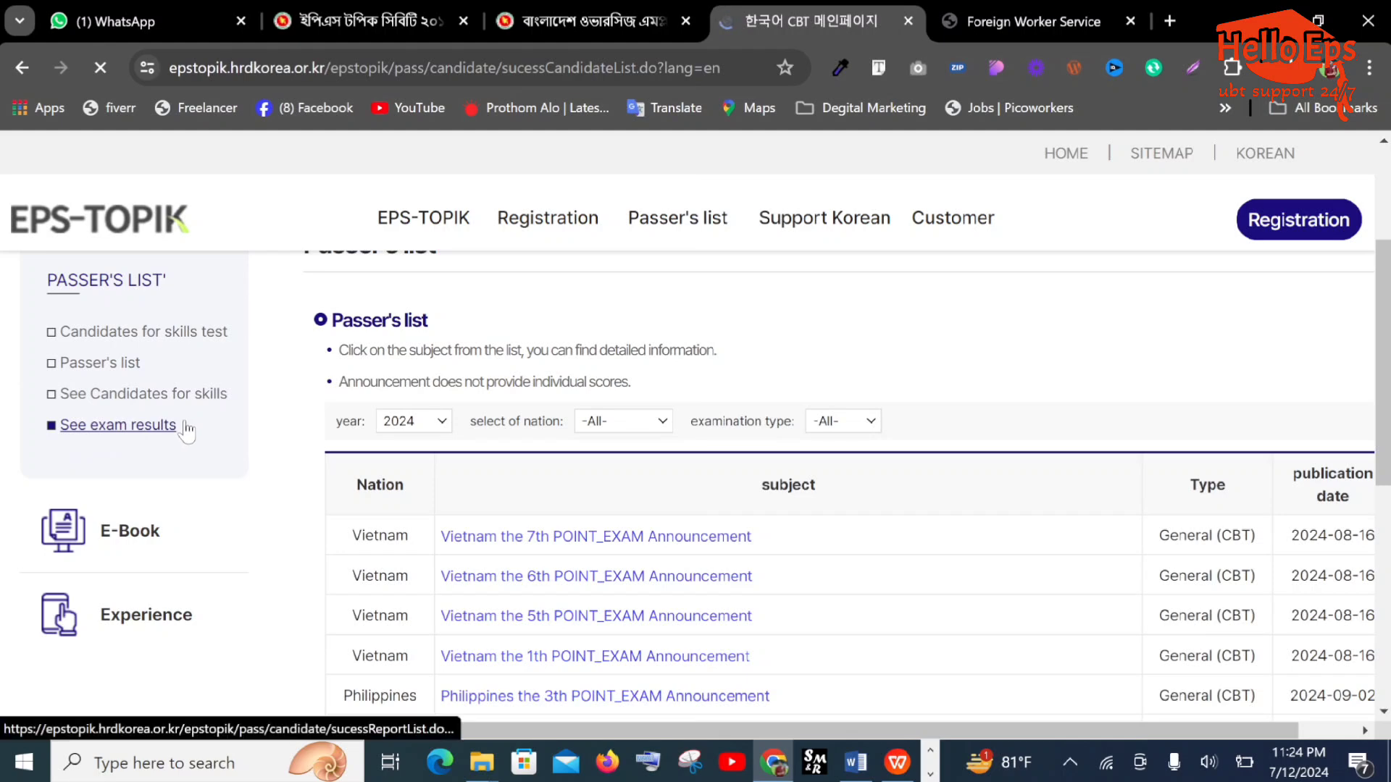
pyautogui.click(145, 431)
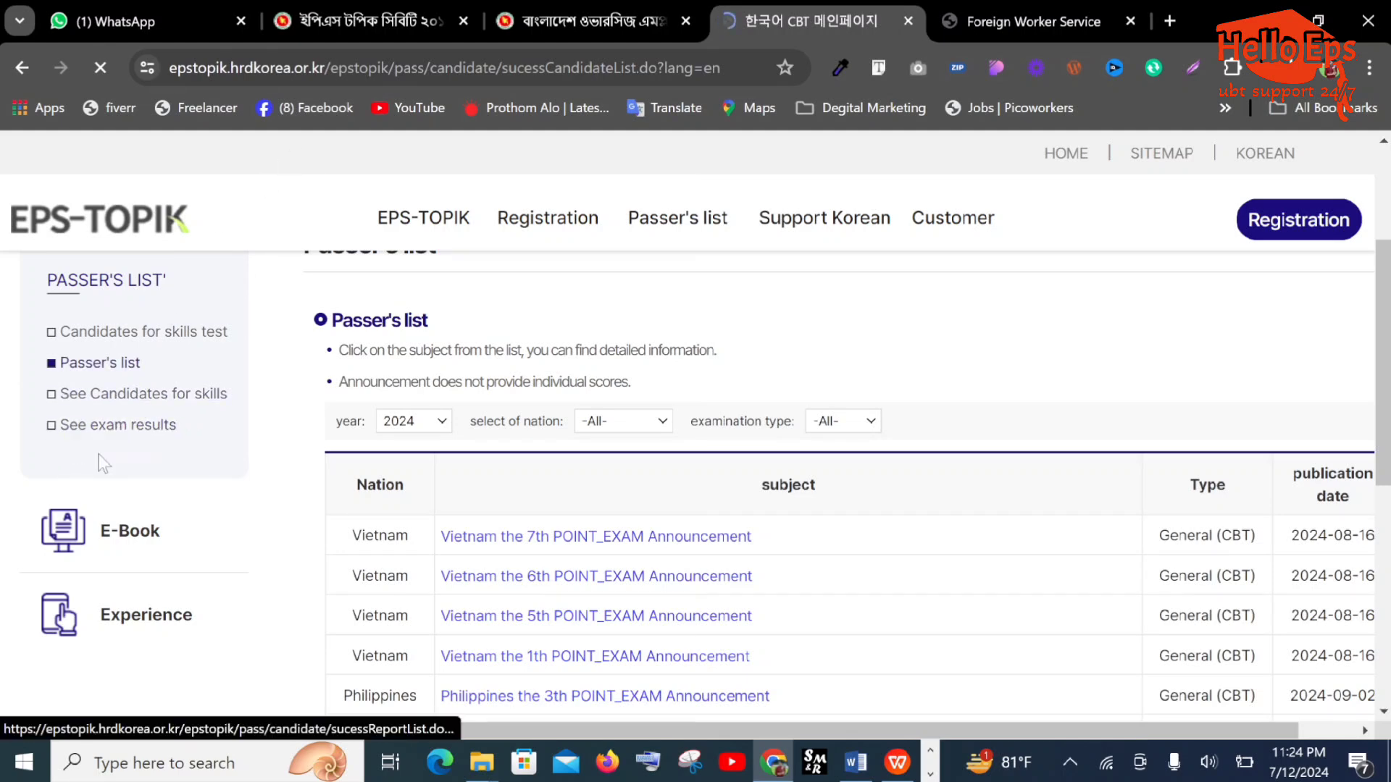
pyautogui.scroll(-3, 463, 449)
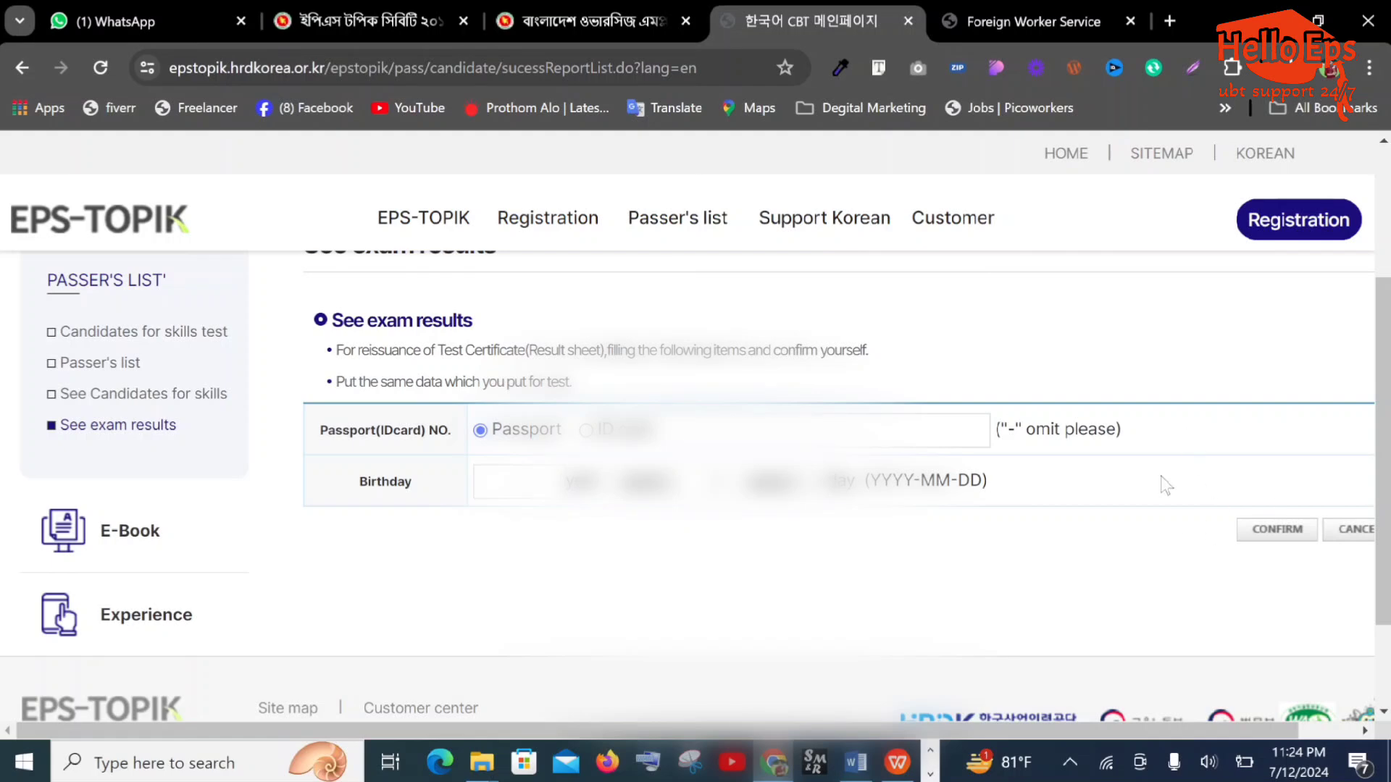
# Look up the exam result by entering the candidate's passport number and date of birth, and bring the result table into view
pyautogui.click(826, 431)
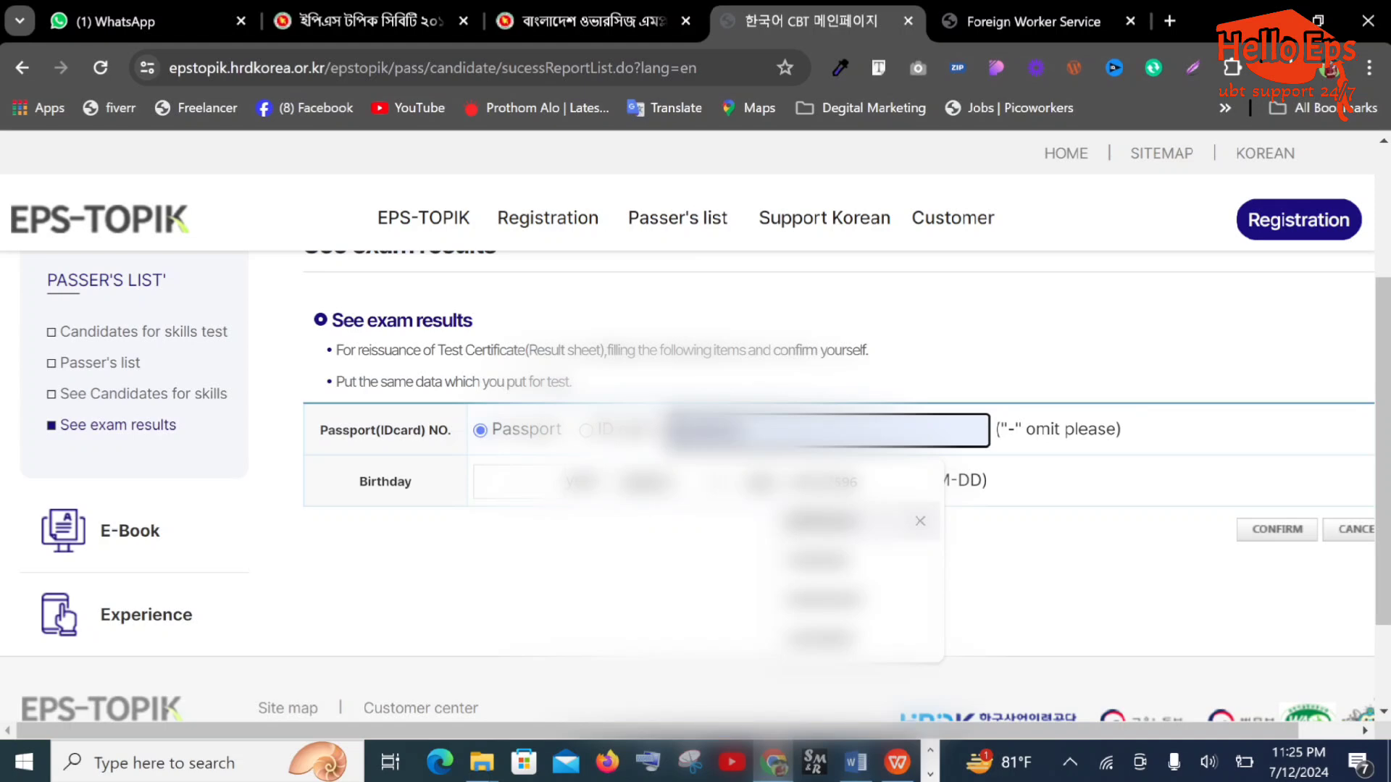
pyautogui.press('Return')
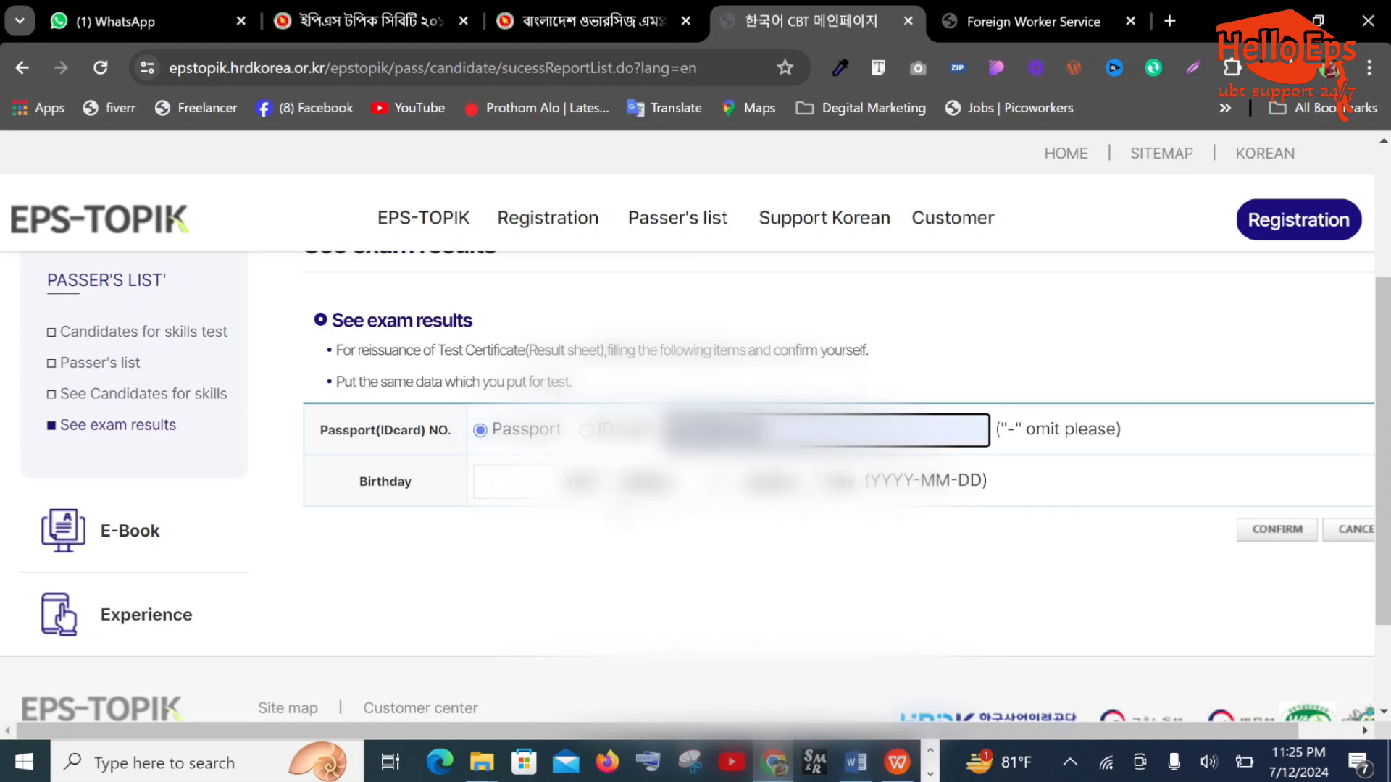
pyautogui.click(518, 481)
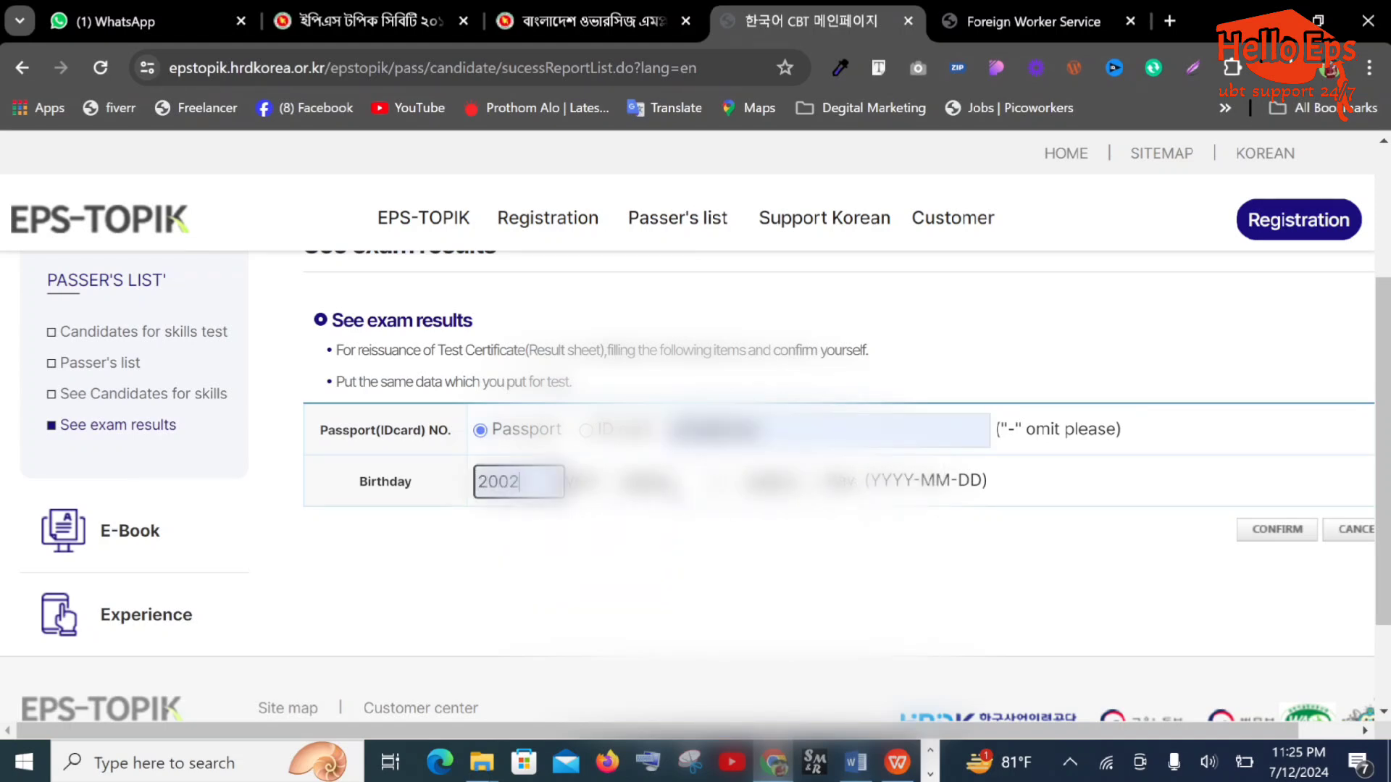
pyautogui.click(696, 482)
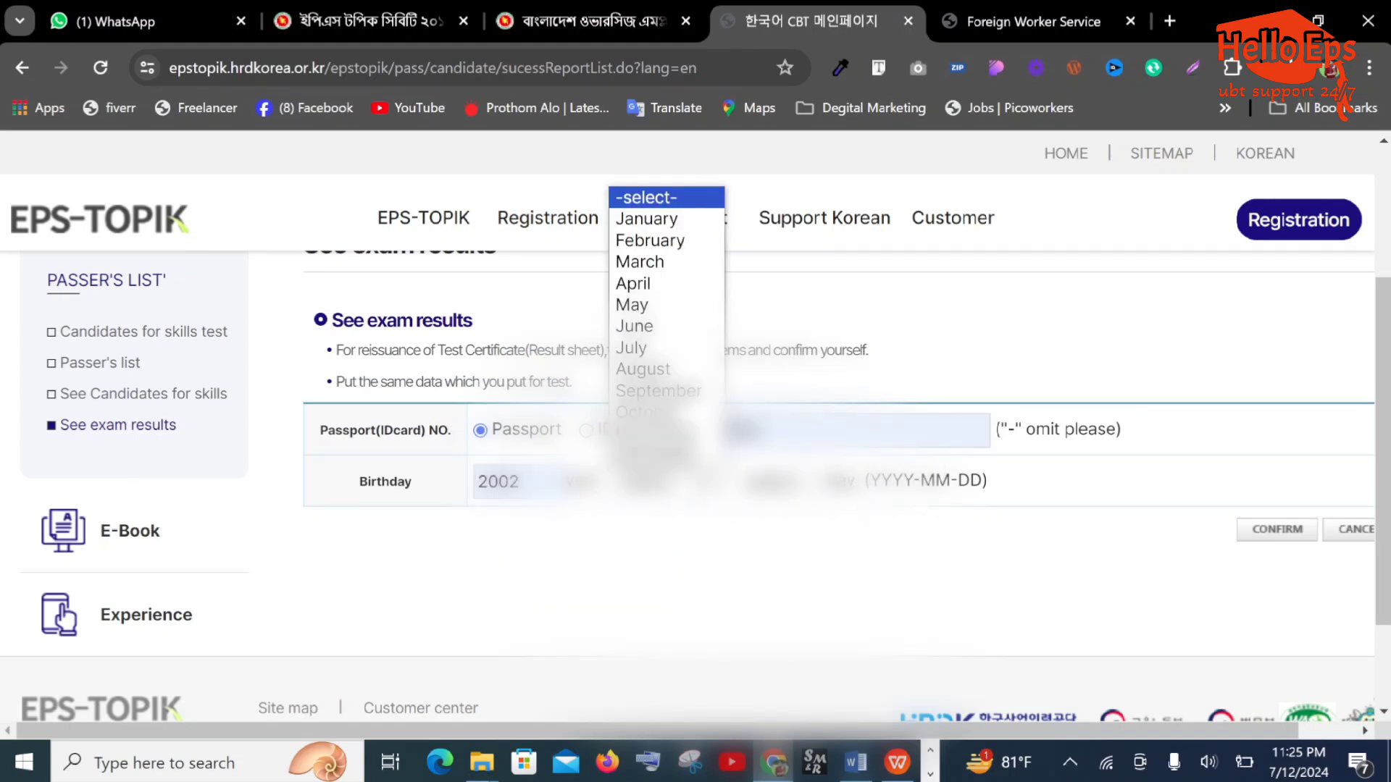
pyautogui.click(660, 288)
pyautogui.click(770, 482)
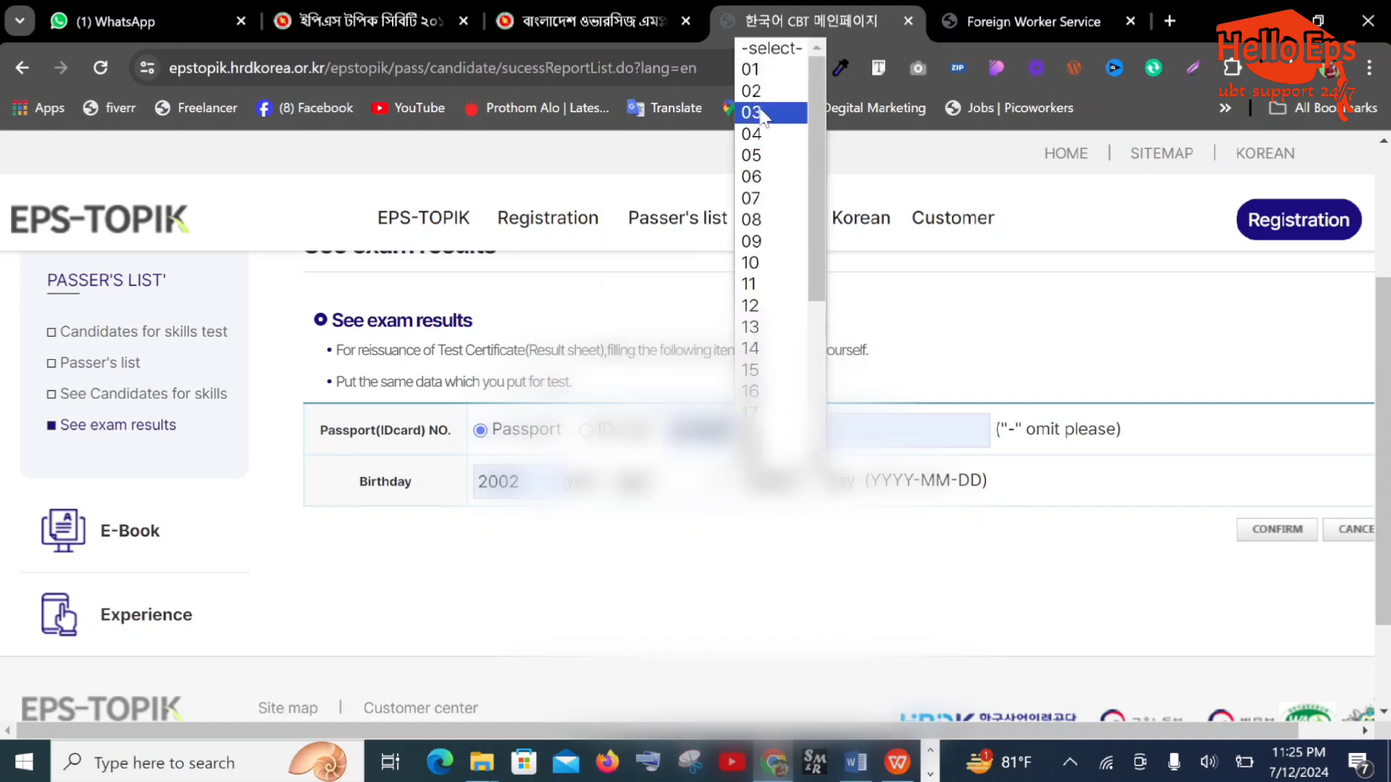
pyautogui.click(757, 286)
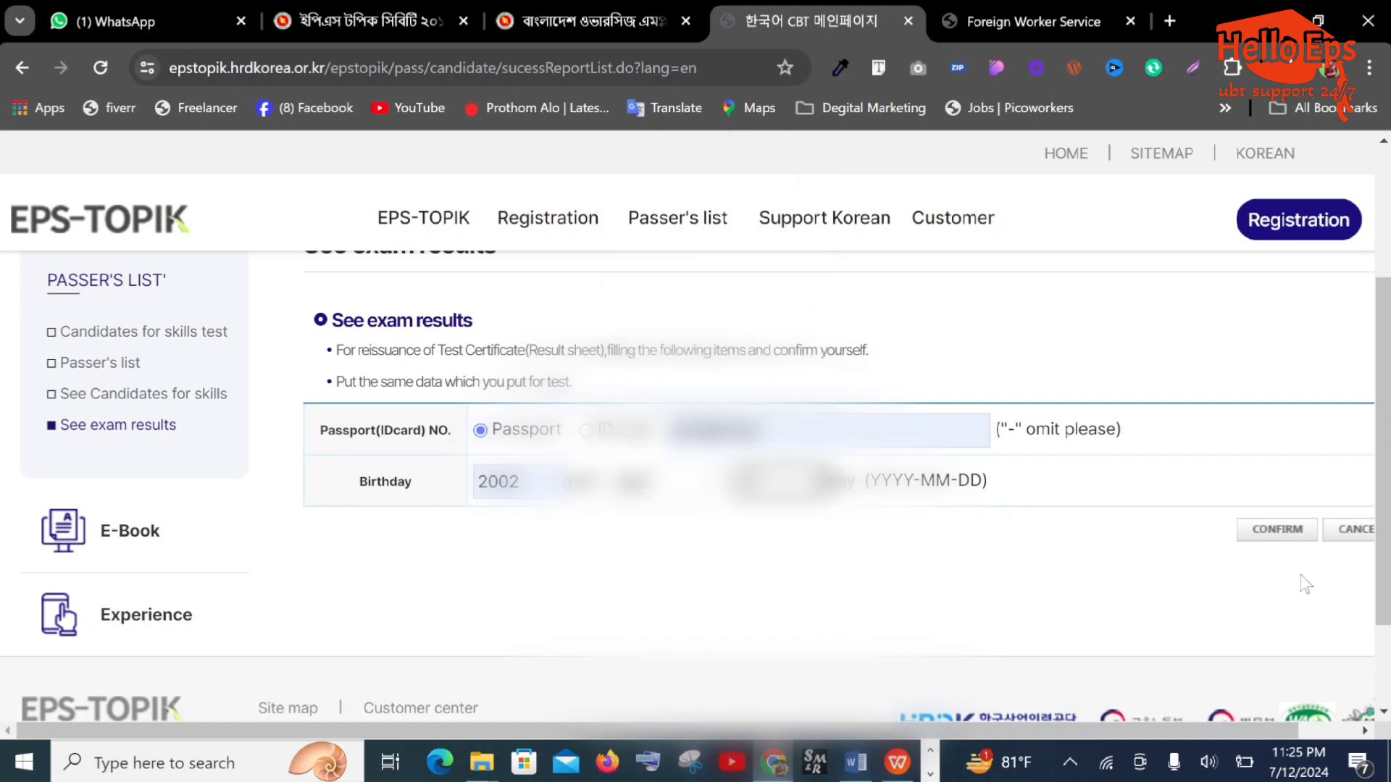
pyautogui.click(1281, 530)
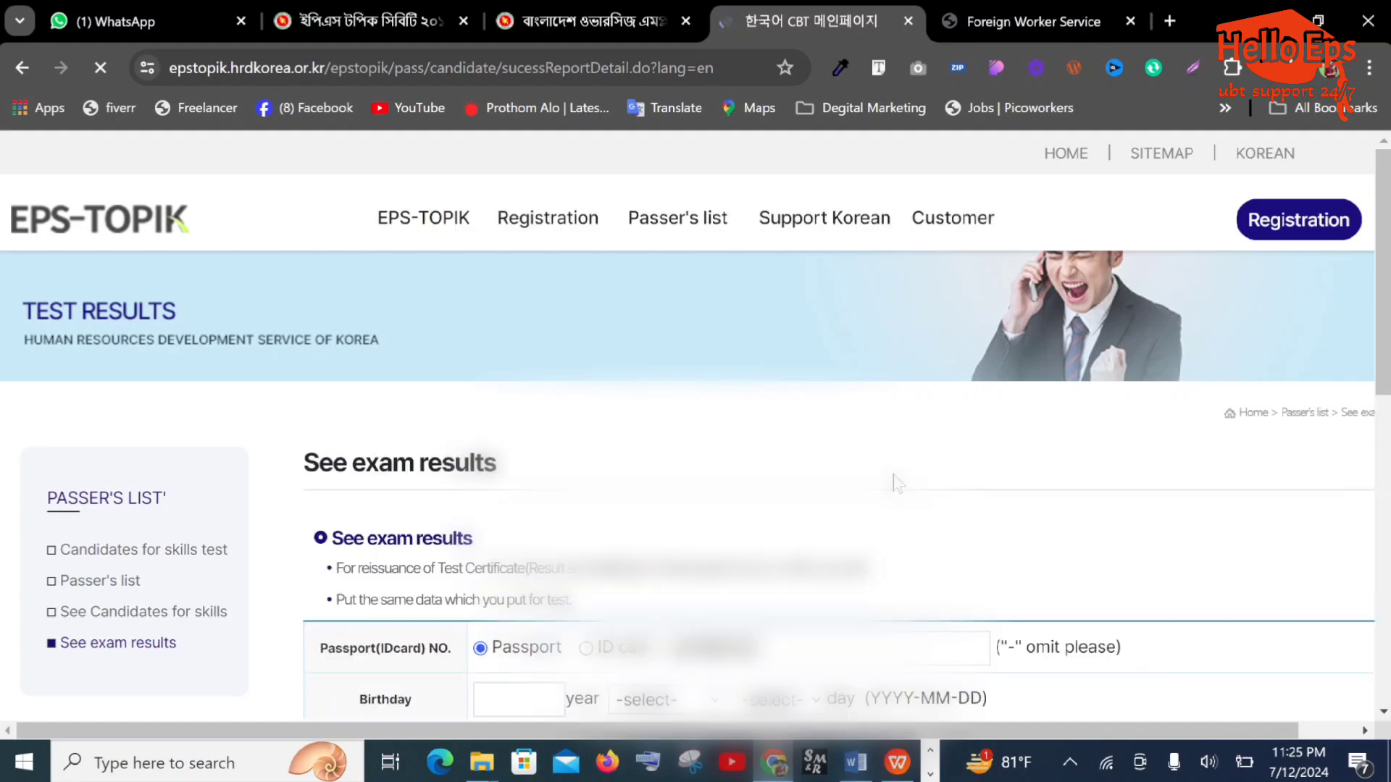
pyautogui.scroll(-5, 897, 481)
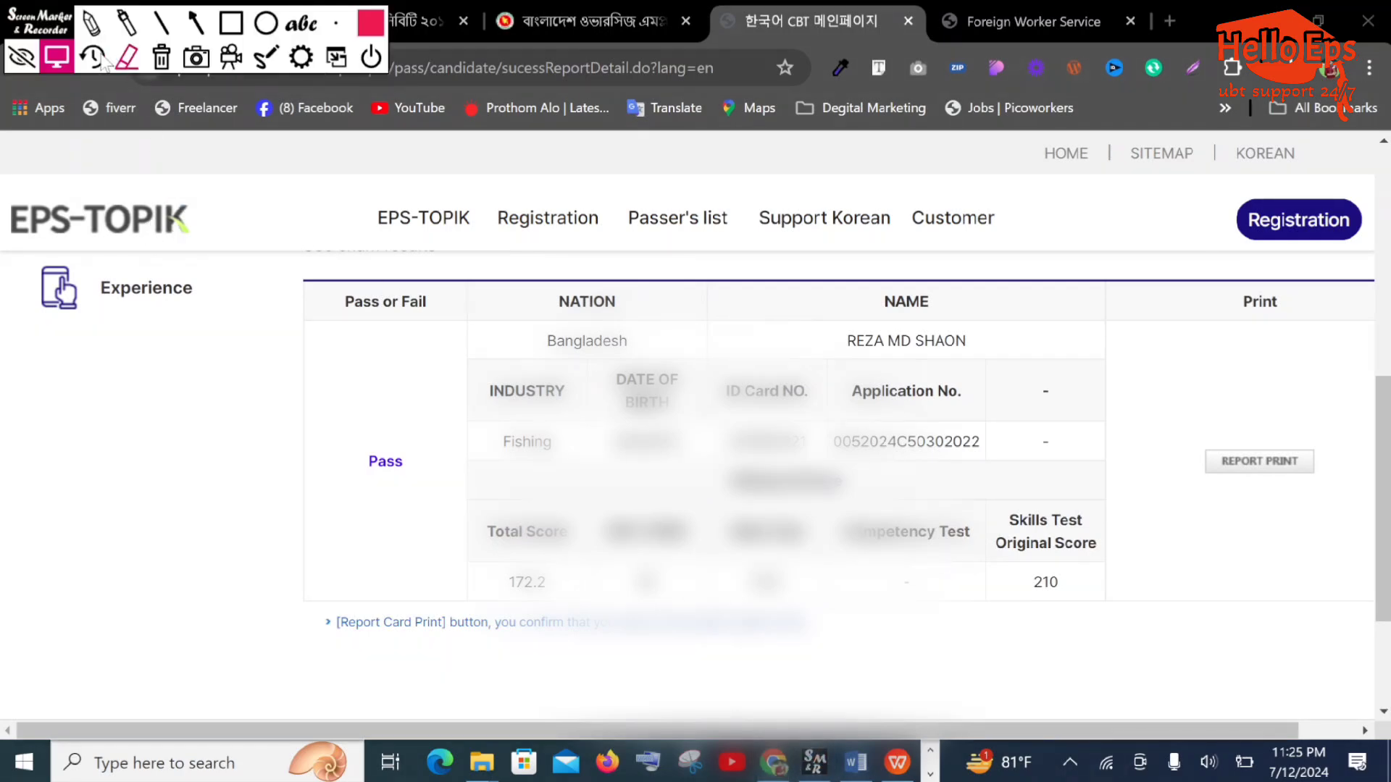
# Outline the Application No. column and the number beneath it with red rectangles using Screen Marker, and quit the marker
pyautogui.click(231, 29)
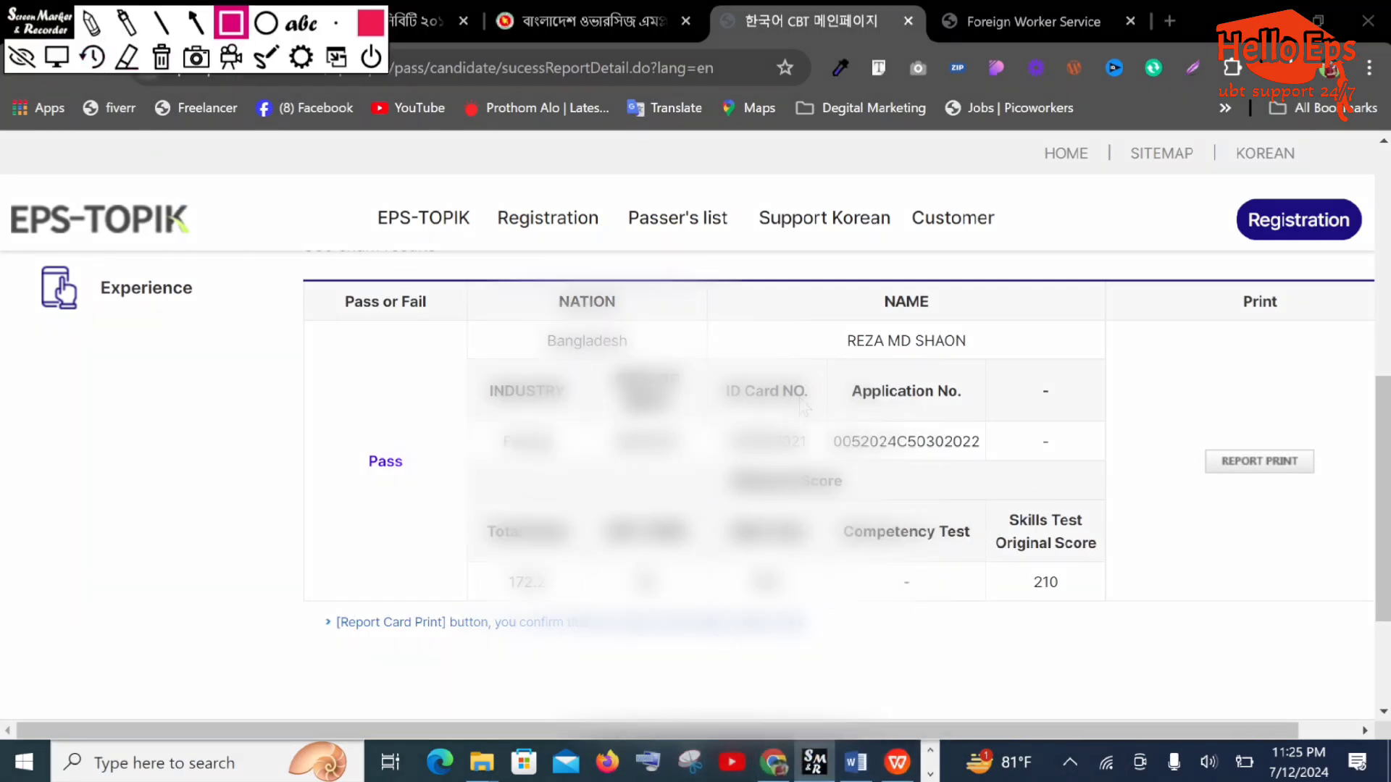
pyautogui.moveTo(815, 359)
pyautogui.mouseDown()
pyautogui.moveTo(832, 419)
pyautogui.moveTo(1072, 480)
pyautogui.mouseUp()
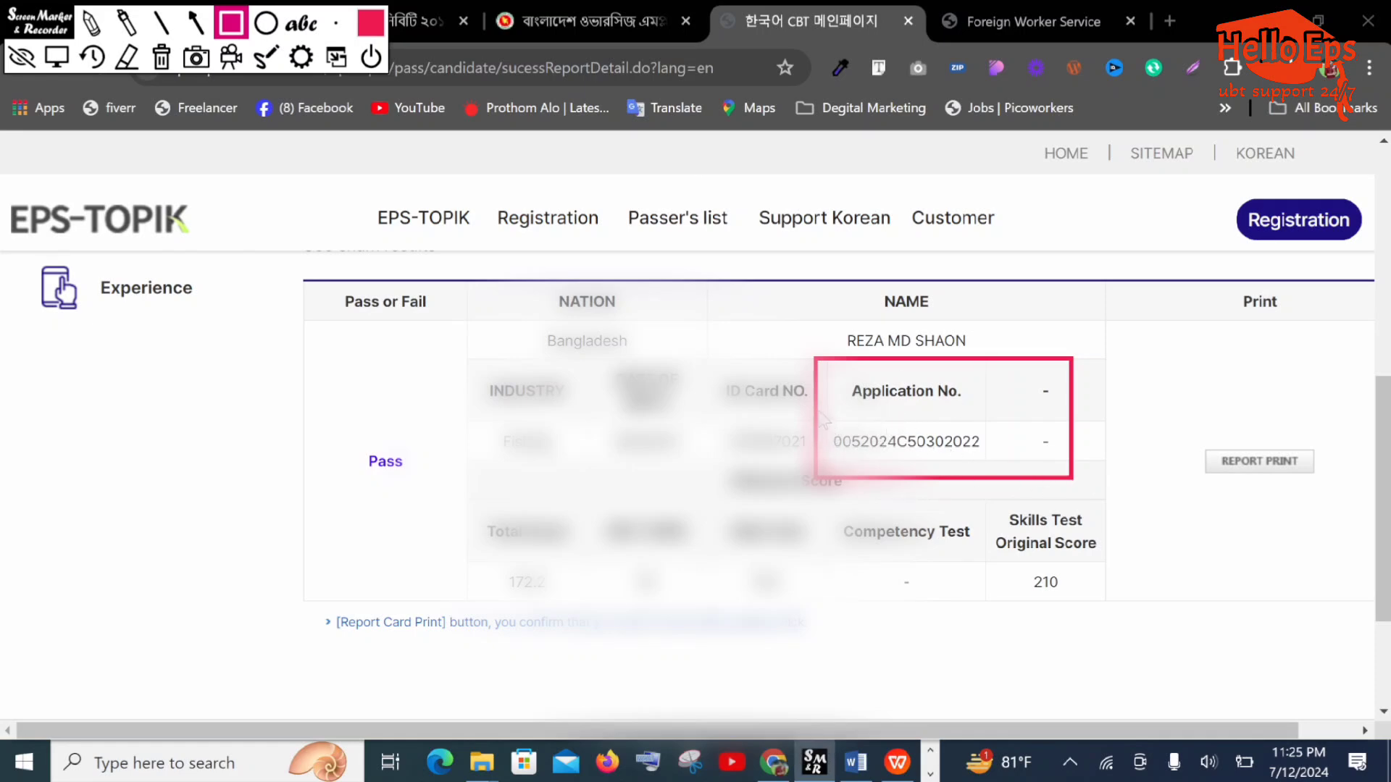
pyautogui.moveTo(820, 413); pyautogui.dragTo(994, 463)
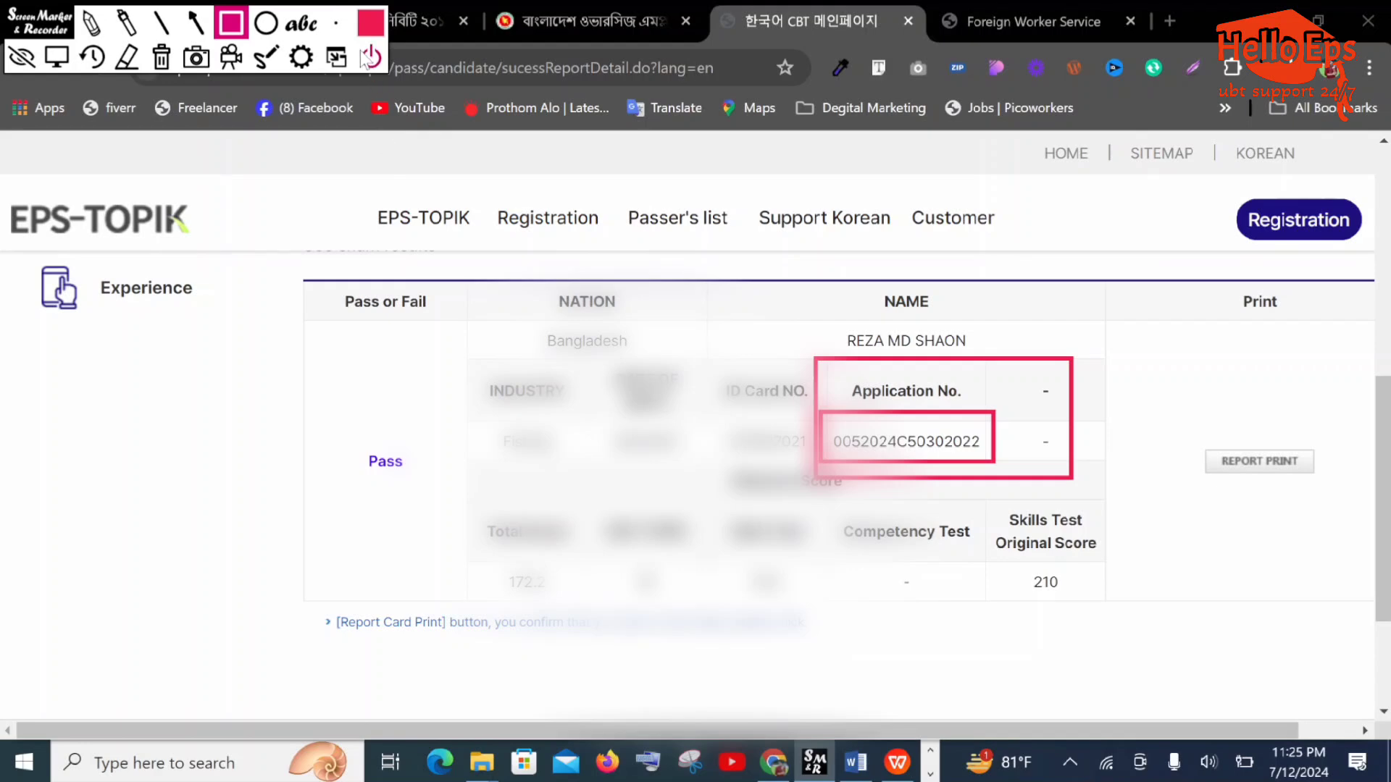
pyautogui.click(56, 60)
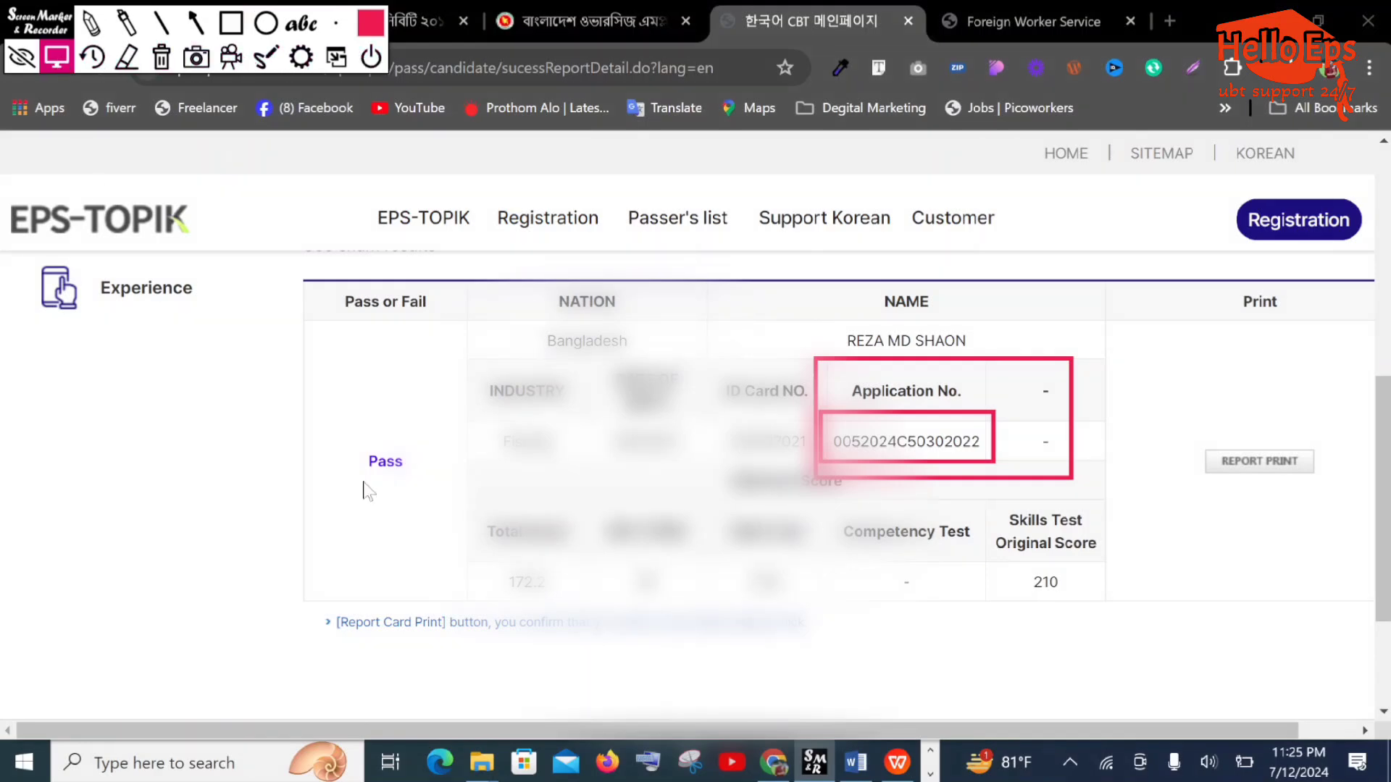
pyautogui.click(370, 58)
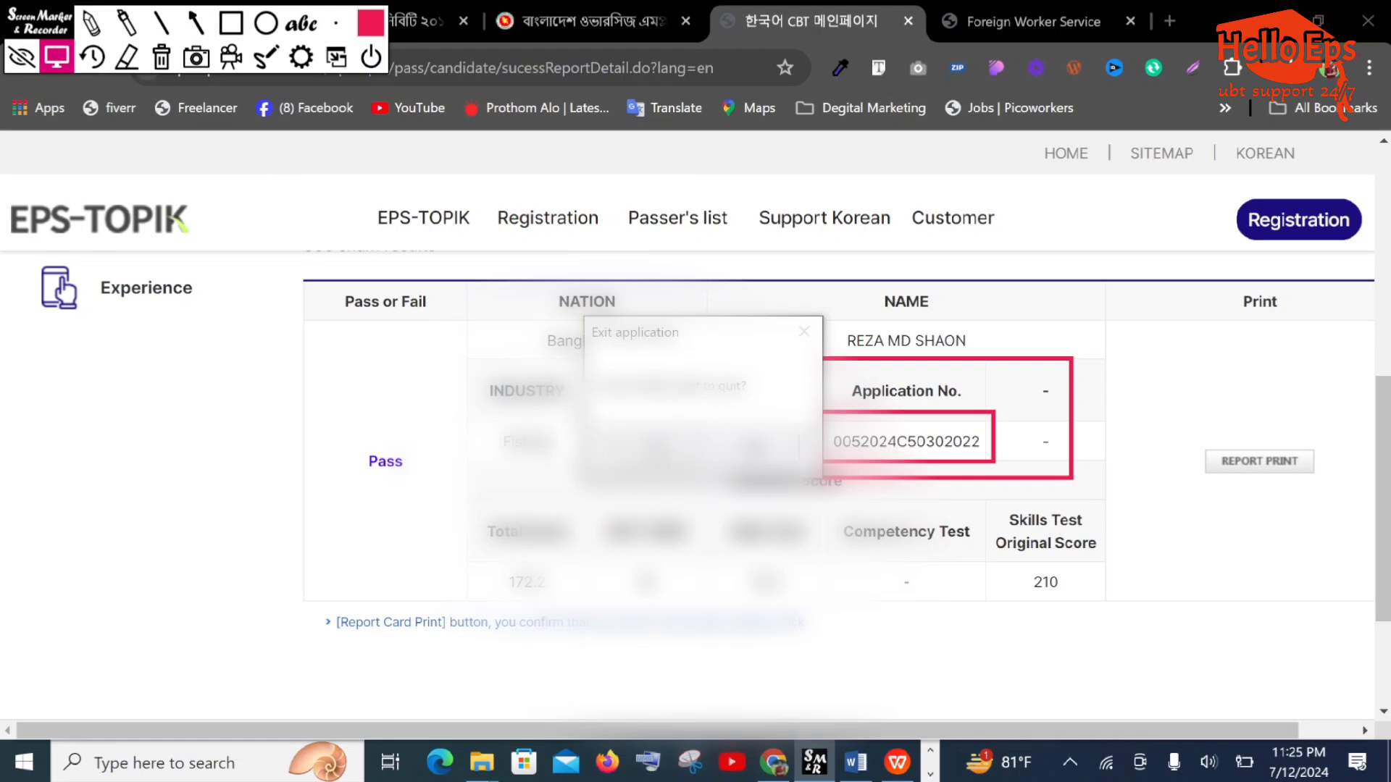
pyautogui.press('Return')
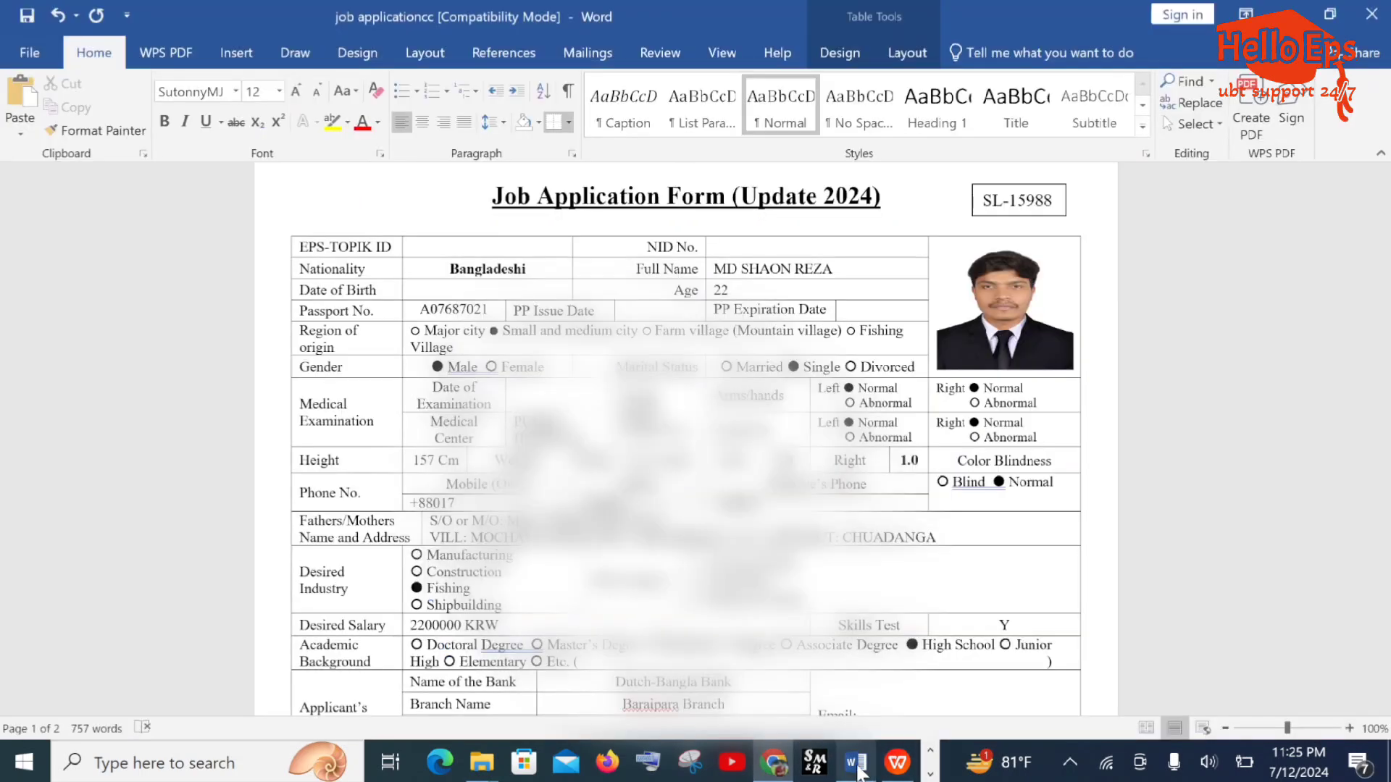
# Switch to the Word application form and go over the NID number, nationality, EPS-TOPIK ID, full name and date of birth fields
pyautogui.click(856, 761)
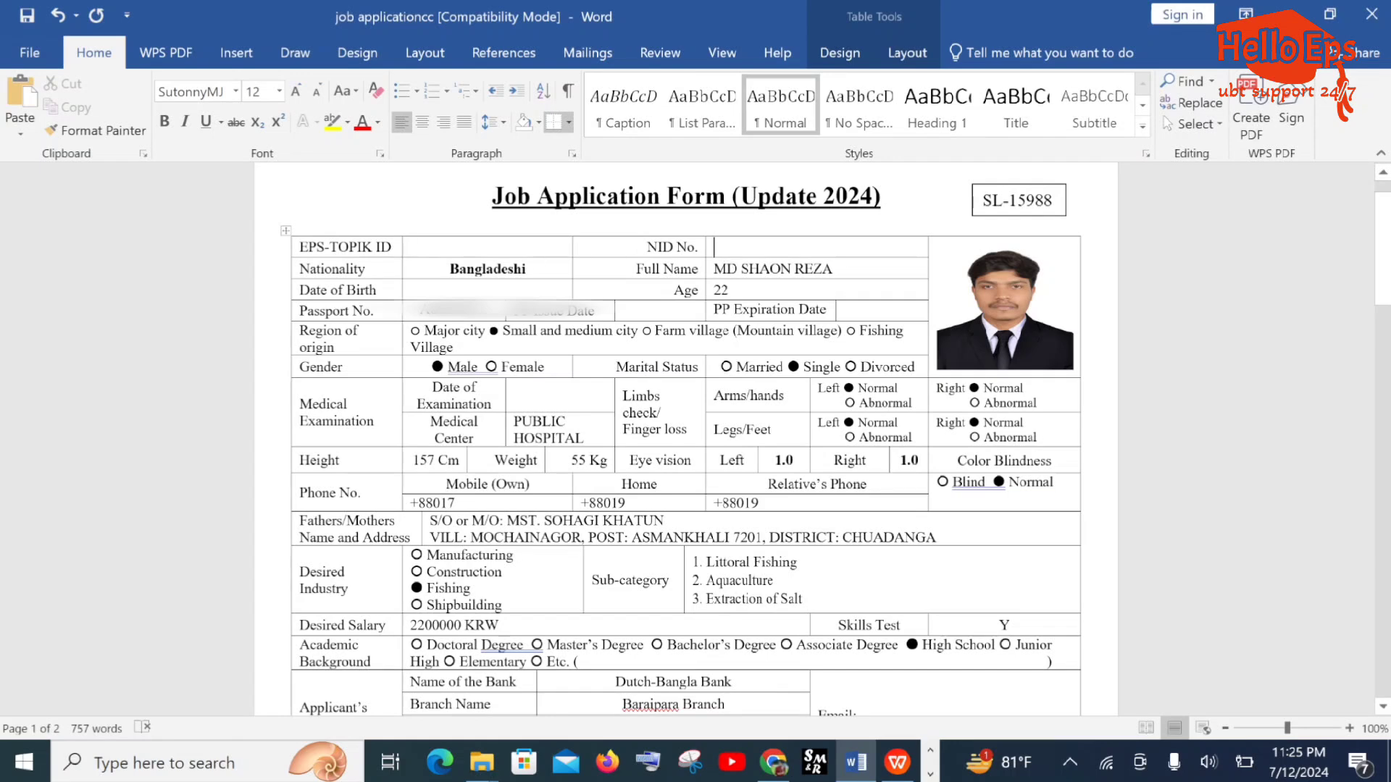
pyautogui.click(714, 247)
pyautogui.moveTo(528, 269); pyautogui.dragTo(447, 268)
pyautogui.click(410, 247)
pyautogui.click(836, 269)
pyautogui.click(412, 291)
# Clear the passport number from the Passport No. field of the application form
pyautogui.click(456, 310)
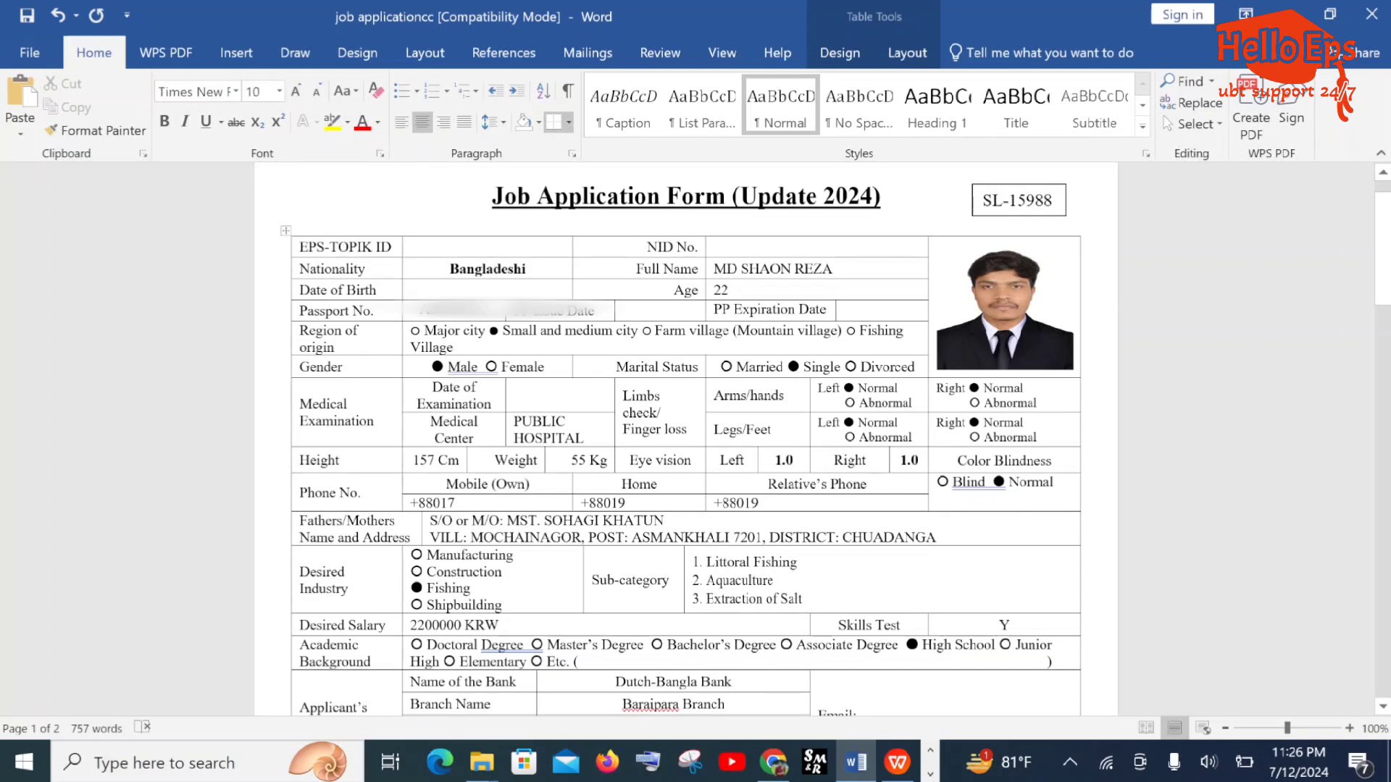
pyautogui.press('BackSpace')
pyautogui.press('BackSpace')
pyautogui.press('BackSpace')
pyautogui.press('BackSpace')
pyautogui.press('BackSpace')
pyautogui.press('BackSpace')
pyautogui.press('BackSpace')
pyautogui.press('BackSpace')
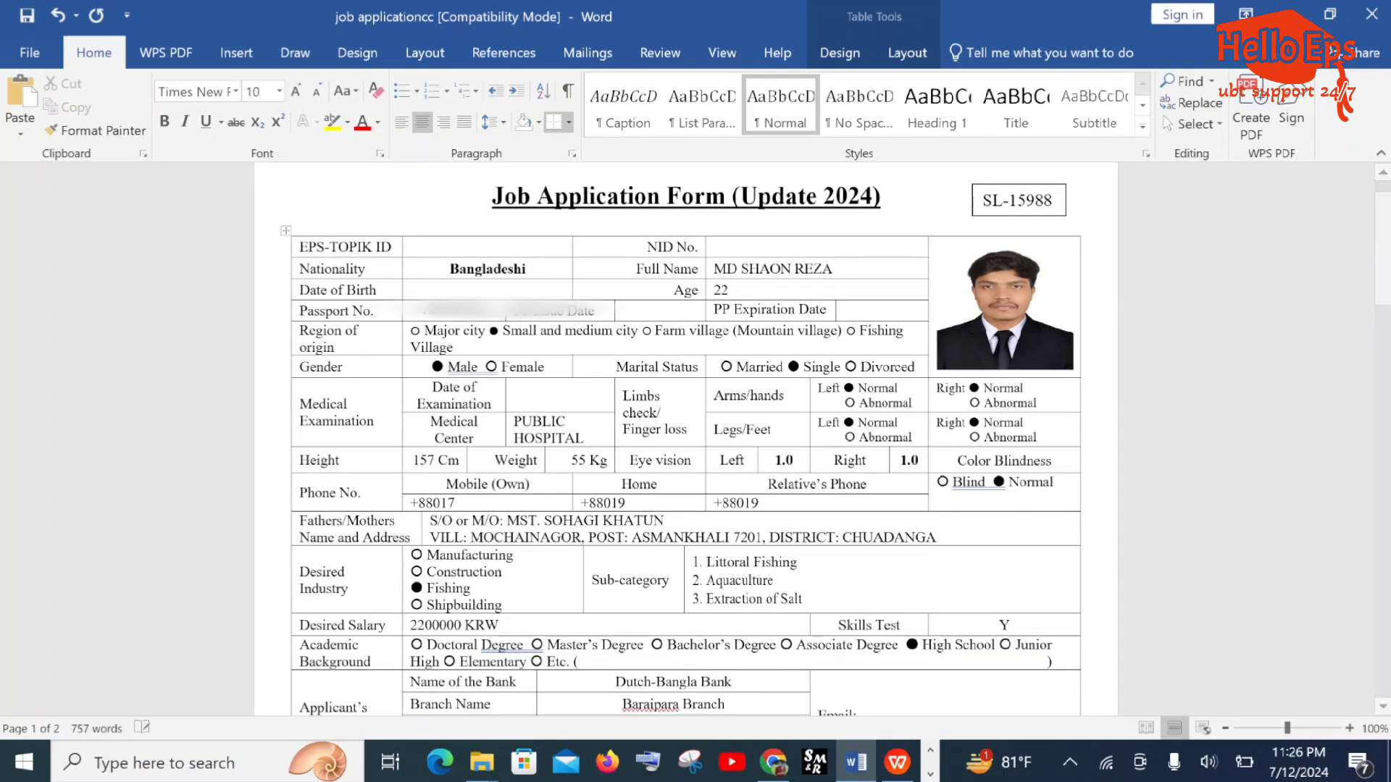
pyautogui.press('BackSpace')
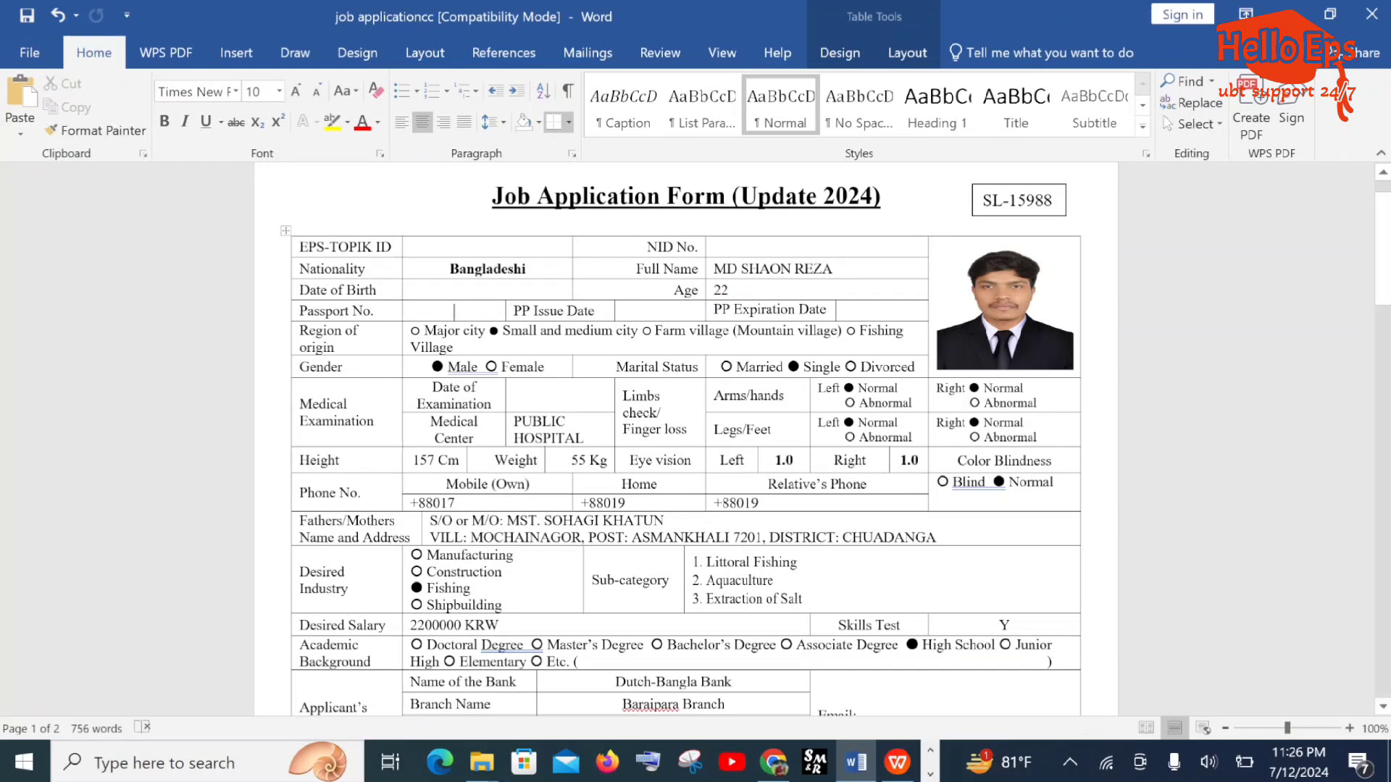
# Go over the age, passport number, passport issue date and passport expiration date fields of the form
pyautogui.click(730, 291)
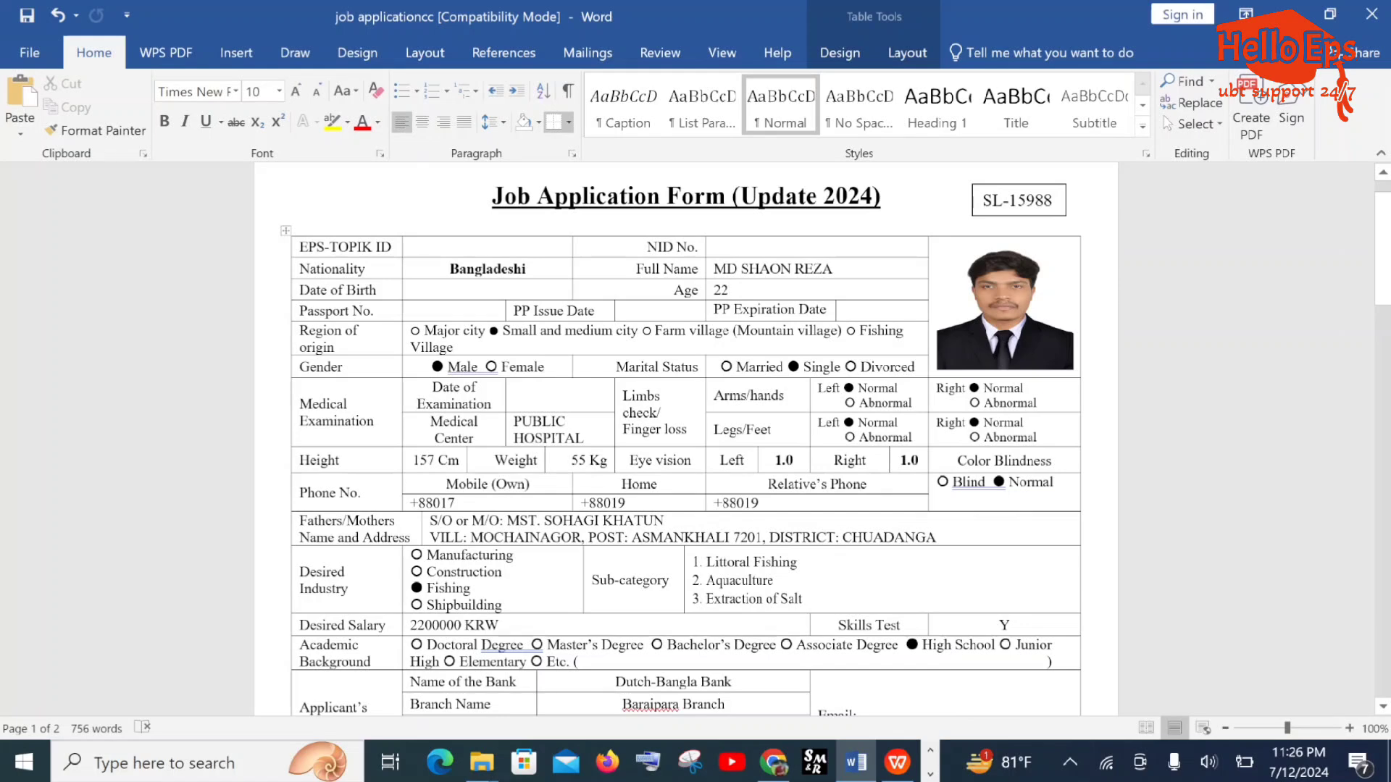
pyautogui.click(455, 310)
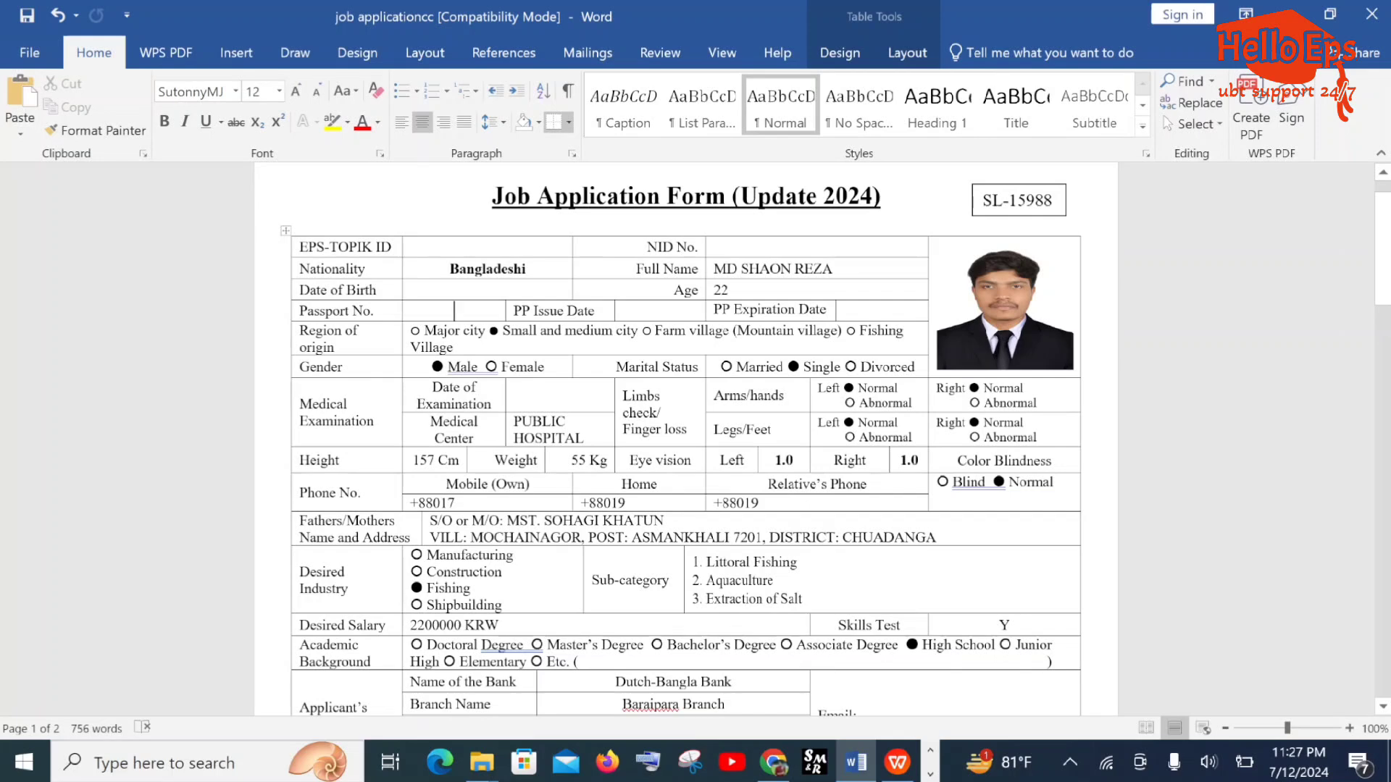
pyautogui.click(624, 311)
pyautogui.click(917, 315)
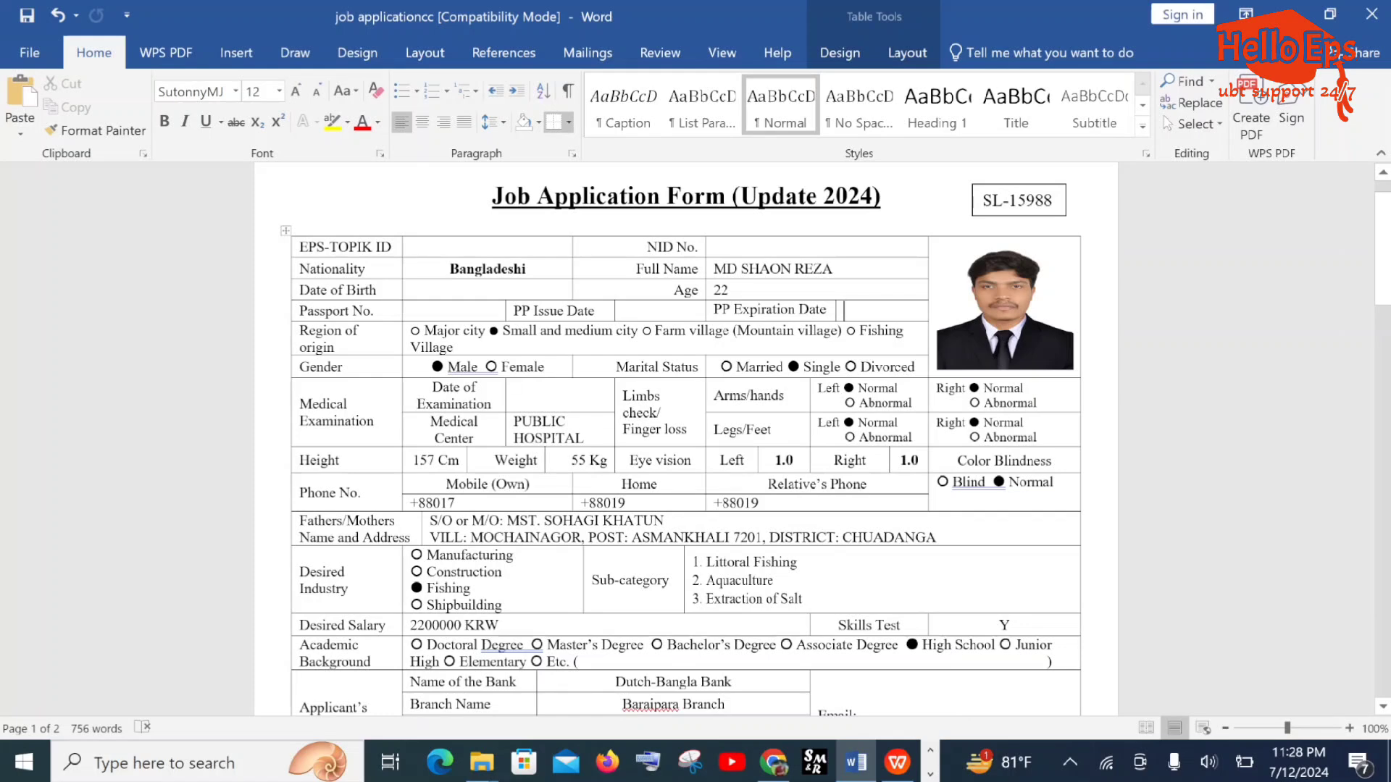
# Review the region of origin and gender rows, and place the cursor in the empty Date of Examination field
pyautogui.scroll(-1, 685, 435)
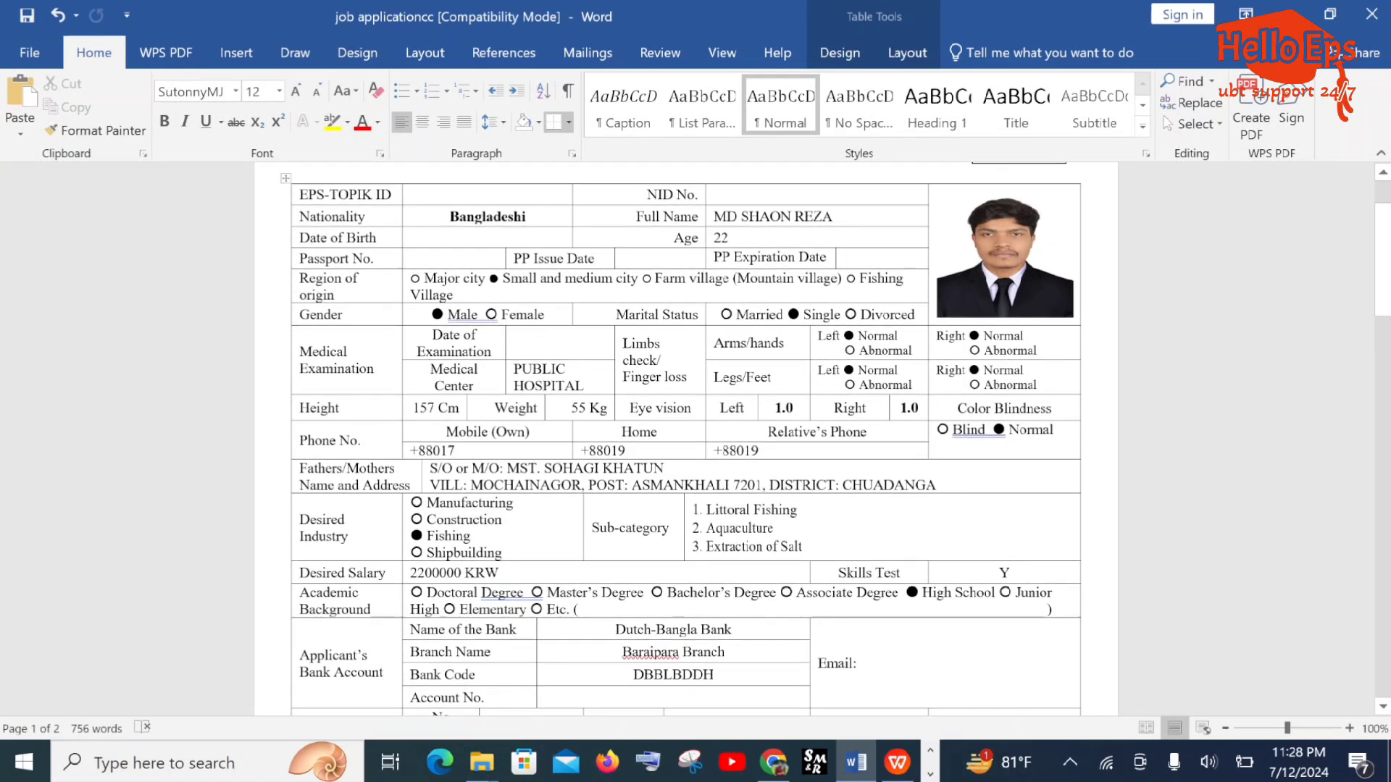
pyautogui.click(431, 315)
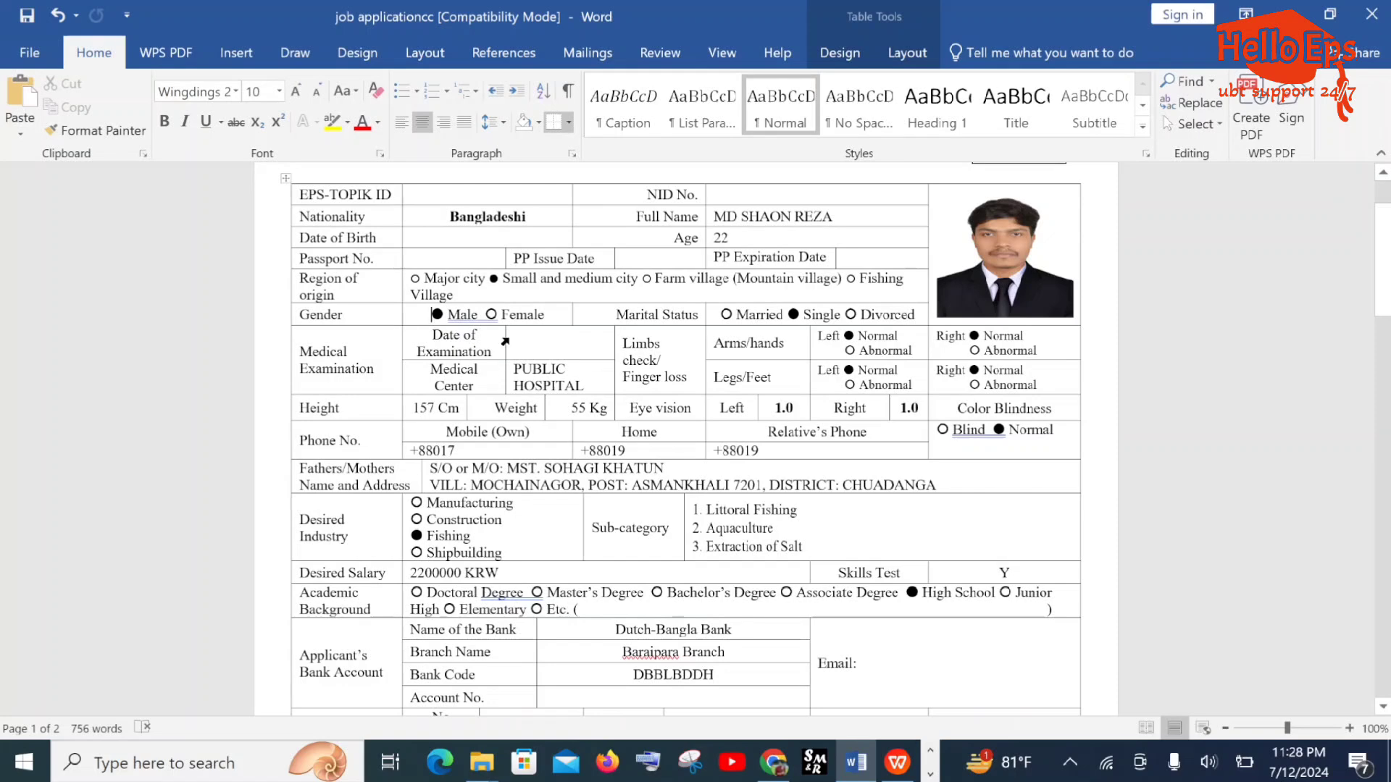
pyautogui.scroll(3, 584, 319)
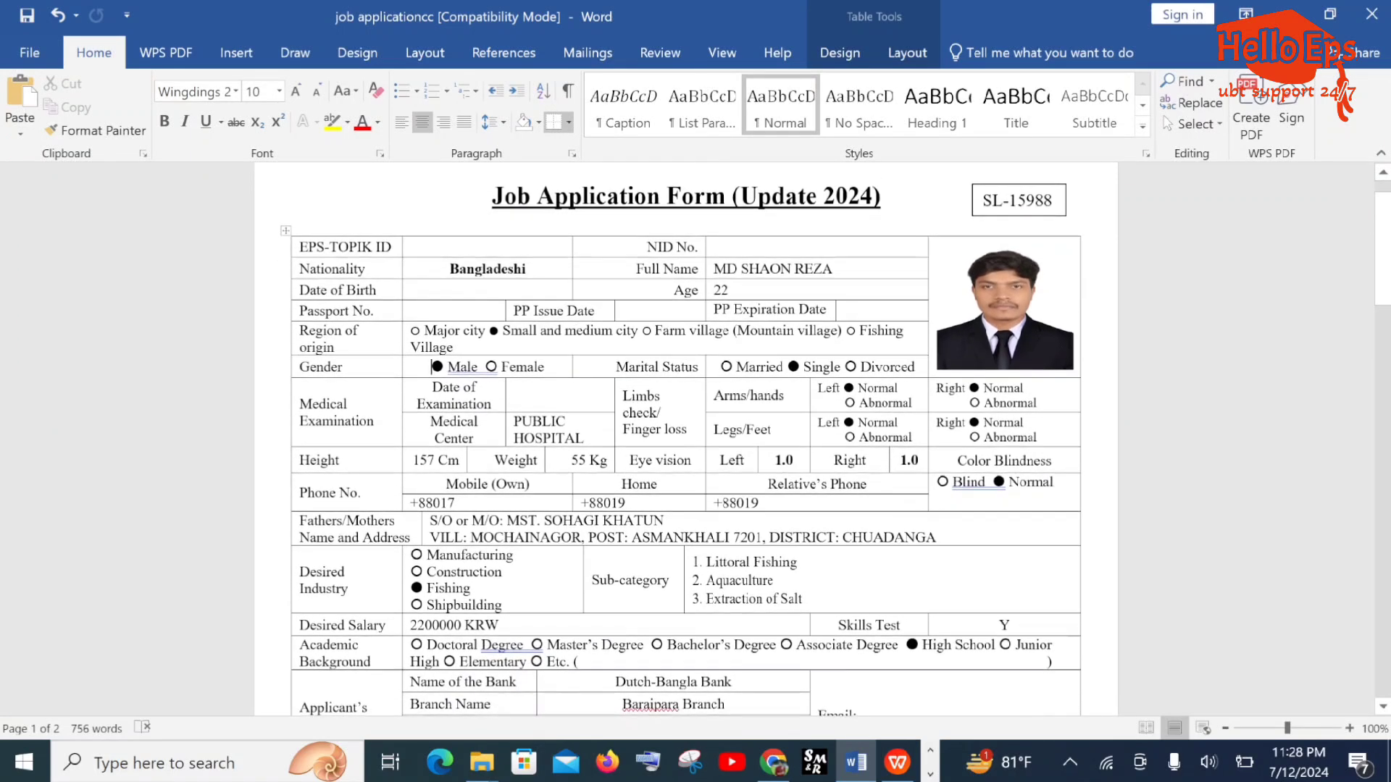
pyautogui.scroll(-2, 585, 319)
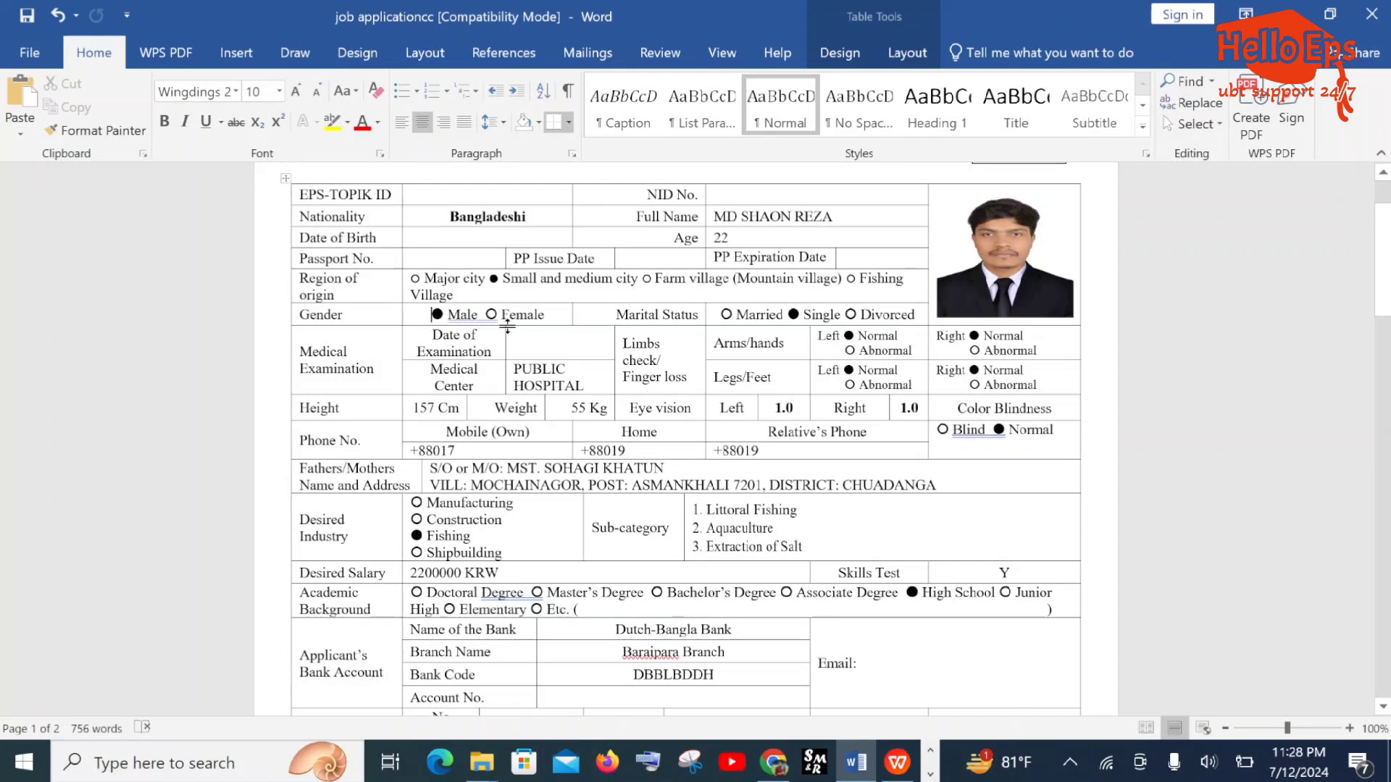
pyautogui.scroll(-1, 686, 434)
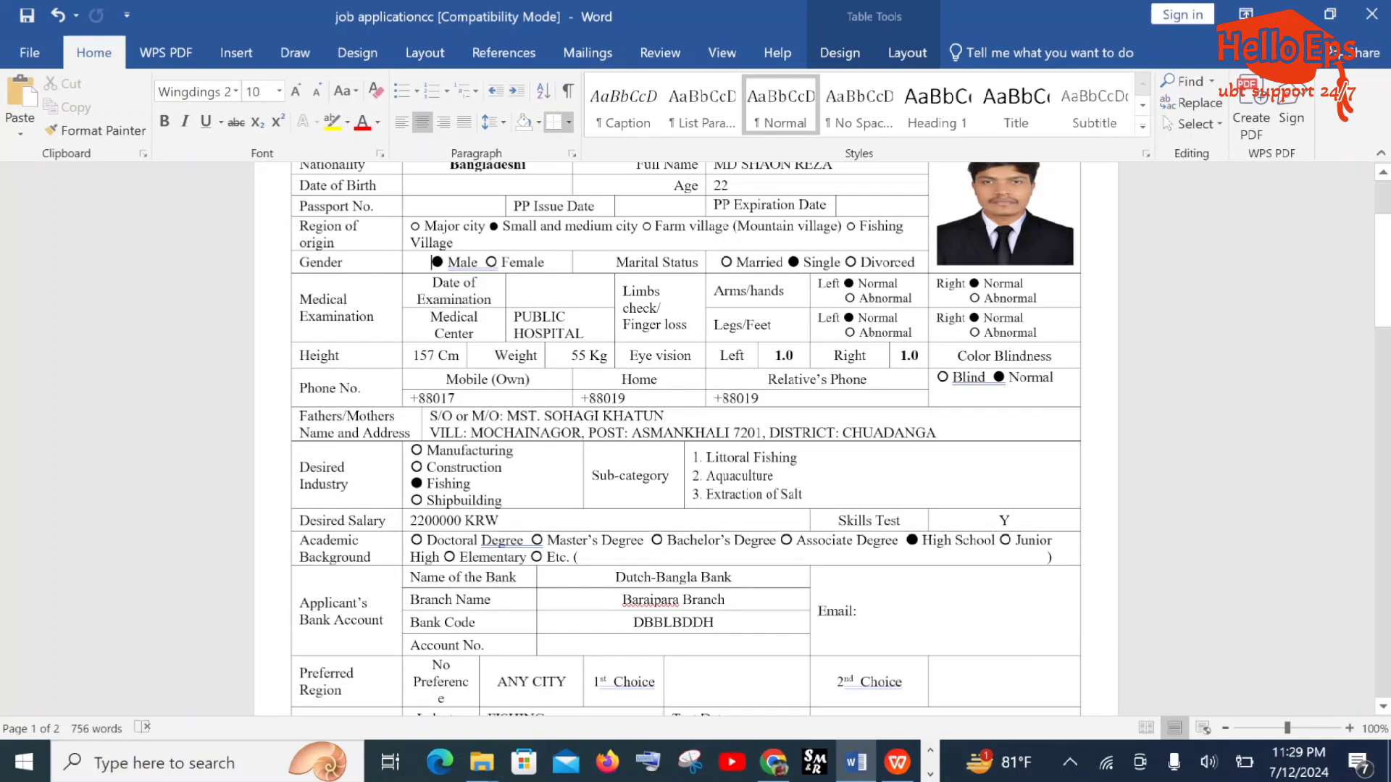
pyautogui.click(515, 290)
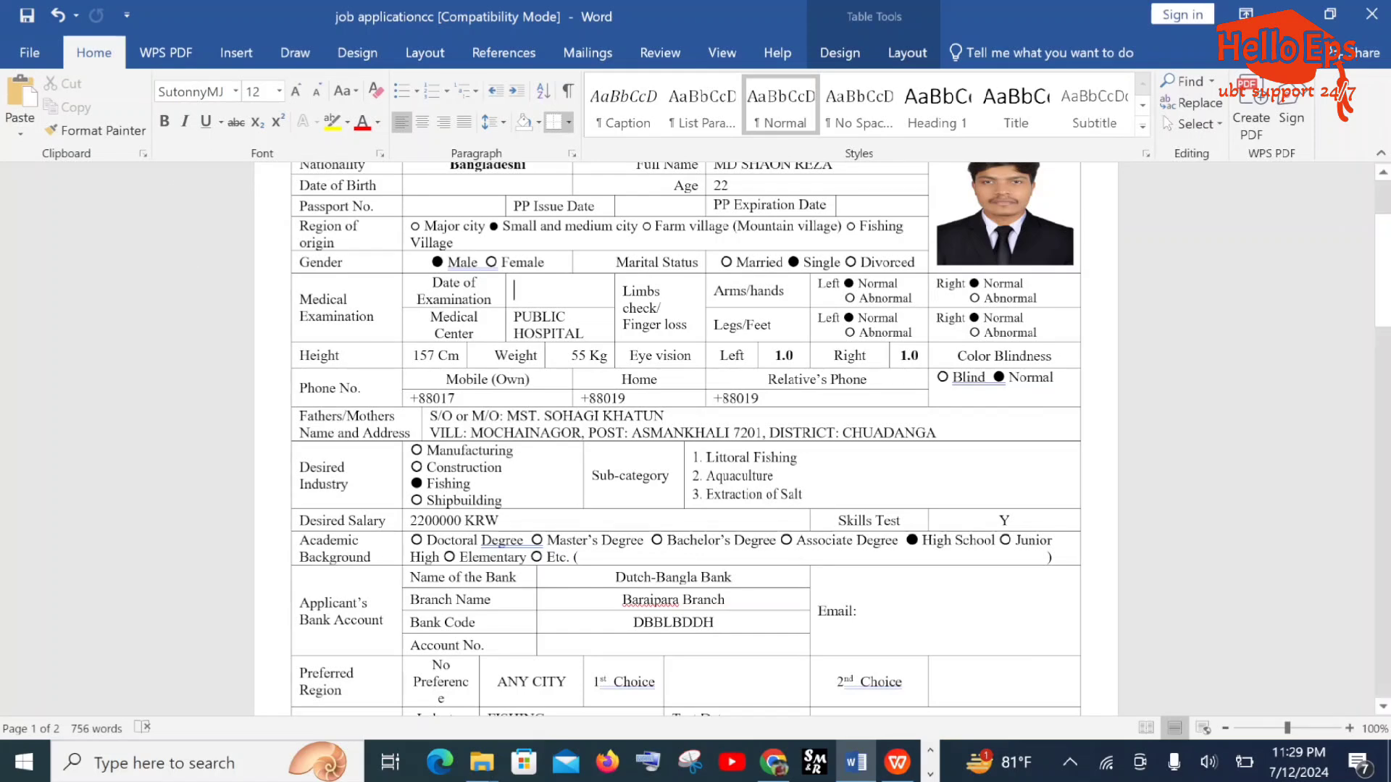
# Outline the Medical Center entry "PUBLIC HOSPITAL" with a red rectangle using Screen Marker
pyautogui.click(815, 762)
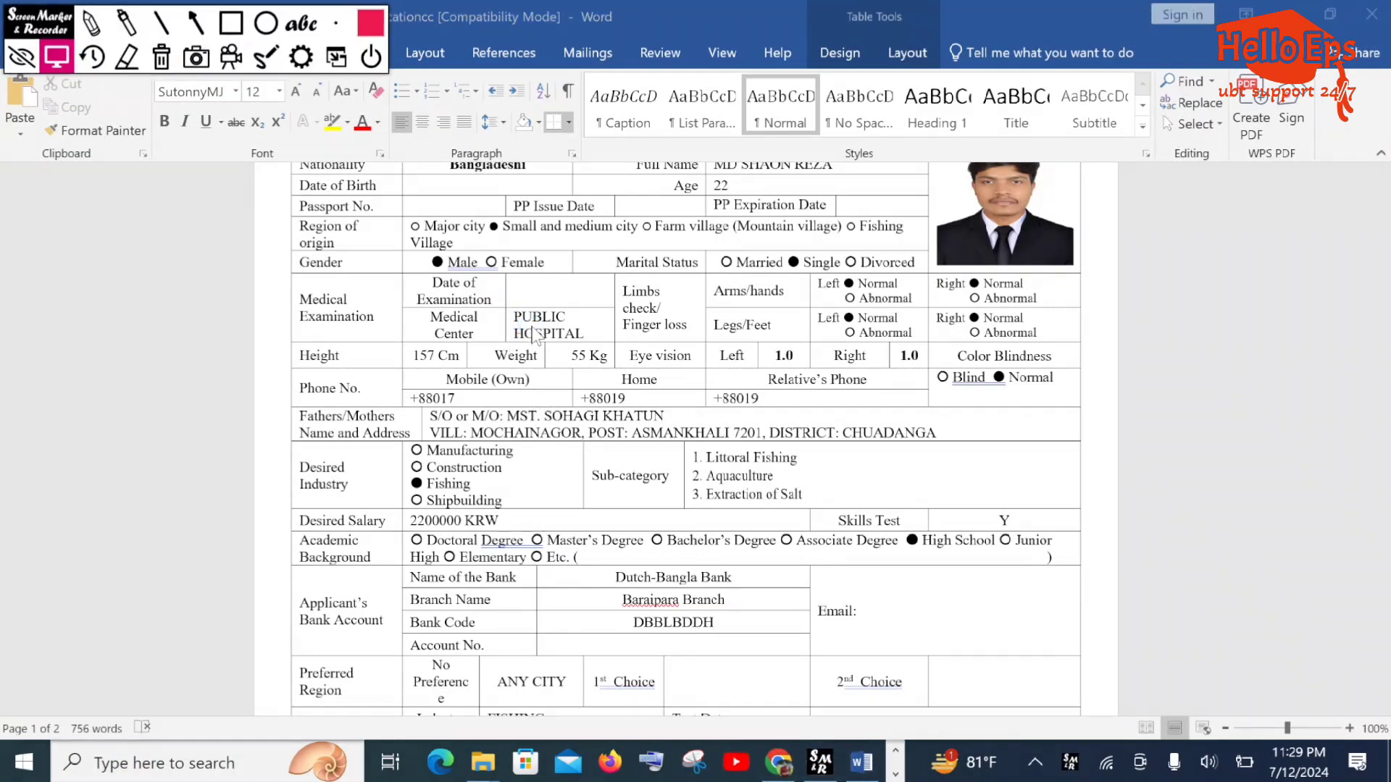
pyautogui.click(233, 23)
pyautogui.moveTo(498, 303)
pyautogui.mouseDown()
pyautogui.moveTo(543, 341)
pyautogui.moveTo(617, 346)
pyautogui.mouseUp()
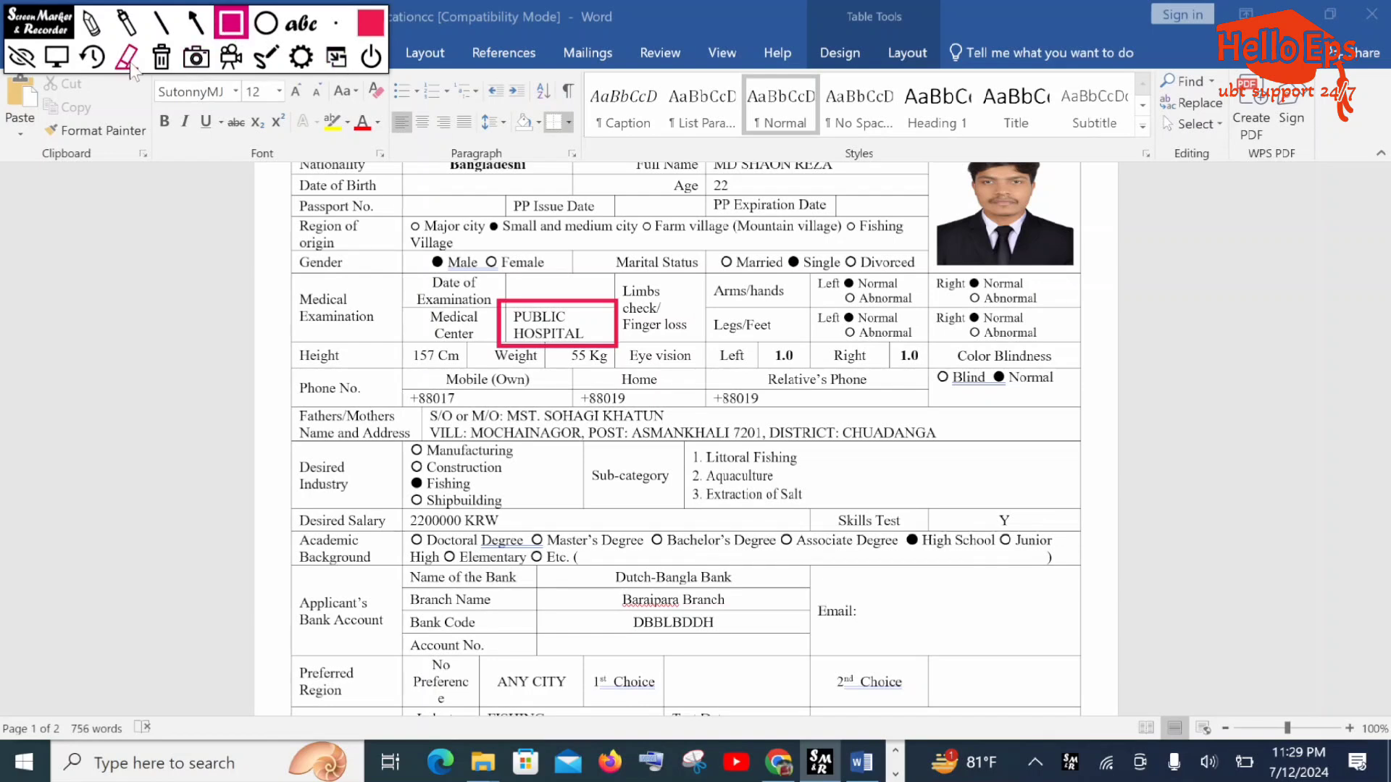
# Erase the red rectangle and insert "CS" in front of "PUBLIC HOSPITAL" in the Medical Center field
pyautogui.click(98, 59)
pyautogui.click(58, 60)
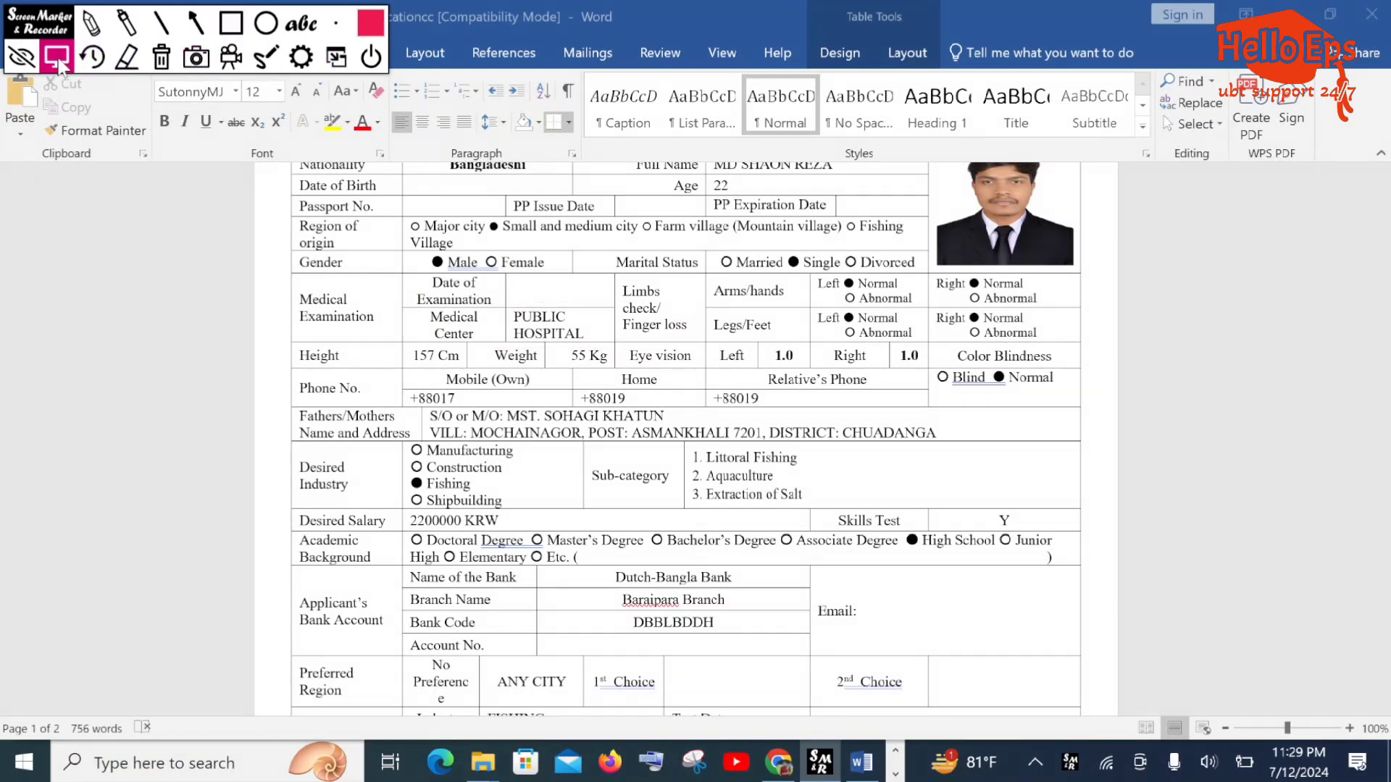
pyautogui.click(508, 319)
pyautogui.click(523, 319)
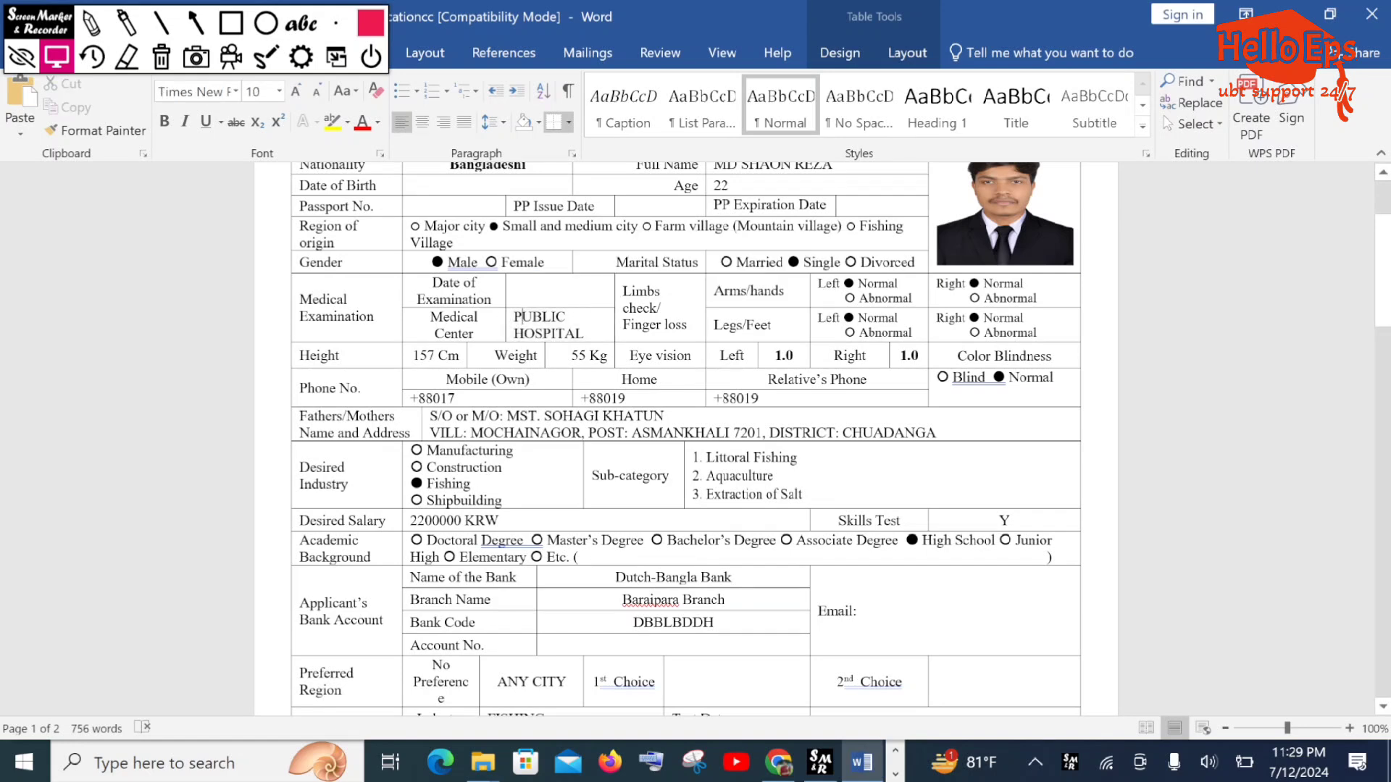
pyautogui.click(509, 319)
pyautogui.click(523, 319)
pyautogui.write('cs')
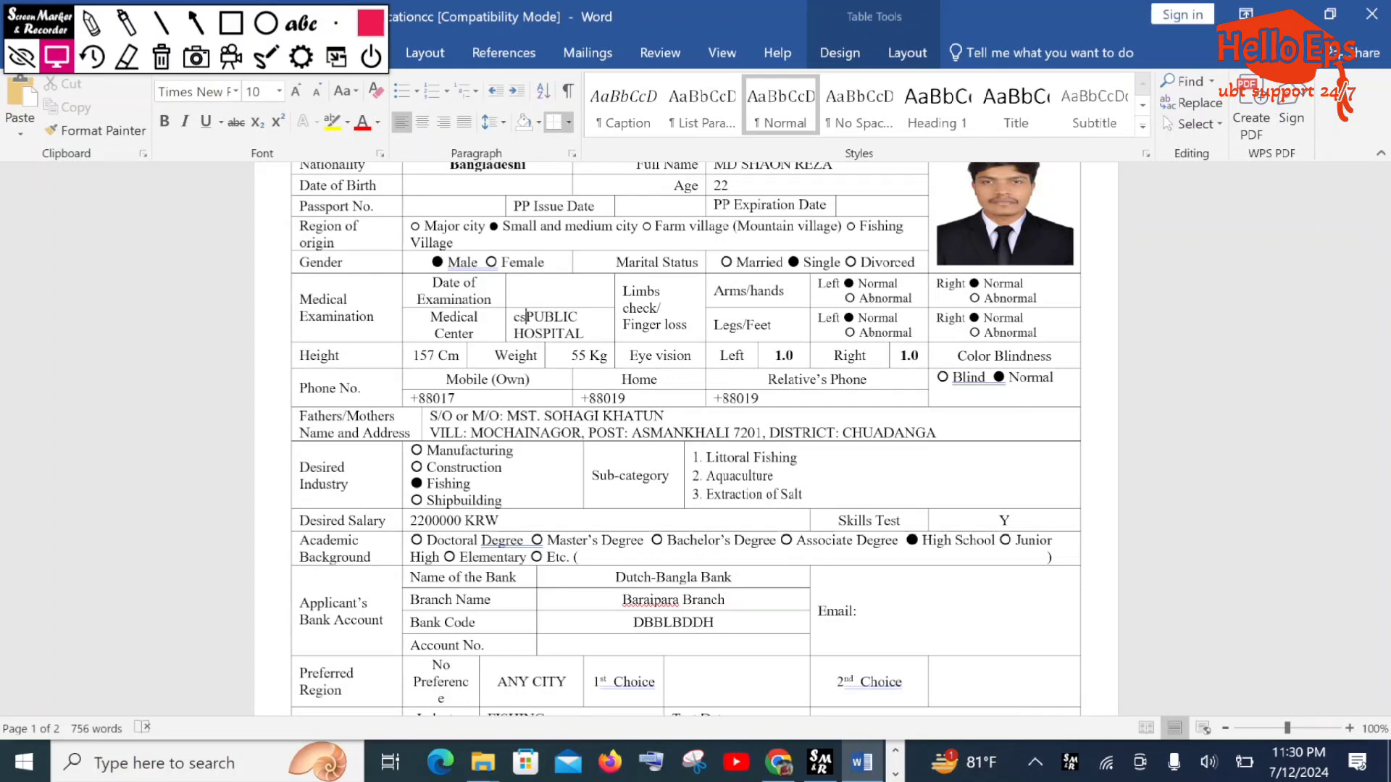
pyautogui.press('BackSpace')
pyautogui.press('BackSpace')
pyautogui.write('CS')
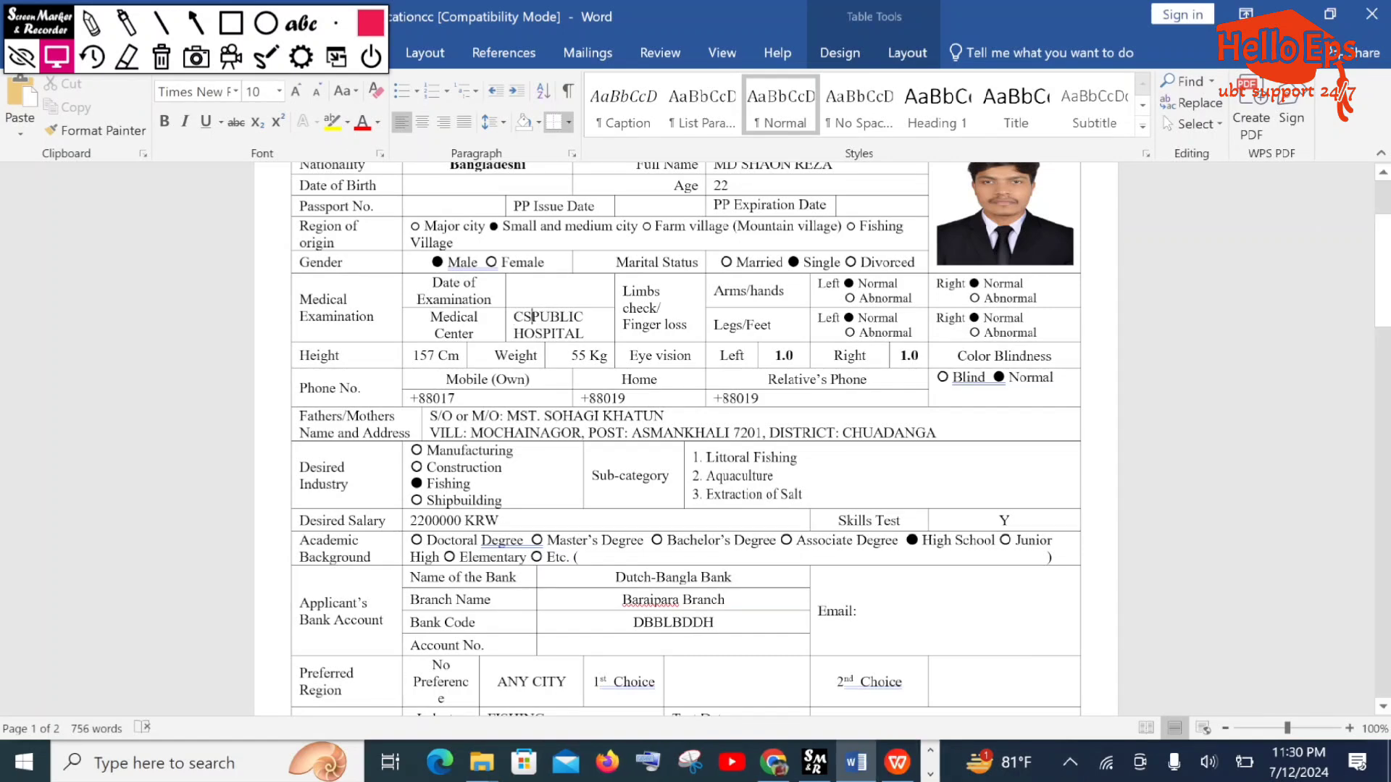
pyautogui.moveTo(536, 329)
pyautogui.mouseDown()
pyautogui.moveTo(576, 333)
pyautogui.moveTo(493, 326)
pyautogui.moveTo(532, 327)
pyautogui.mouseUp()
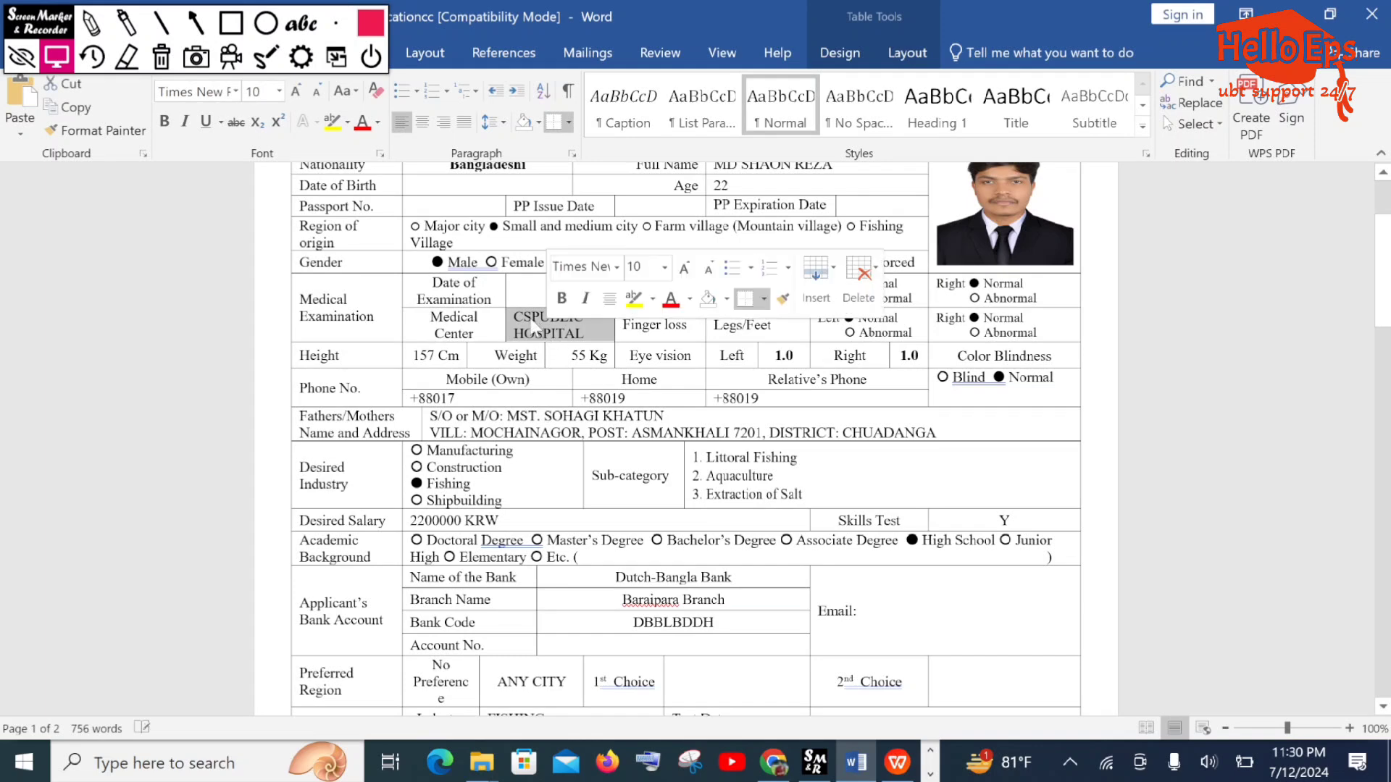
pyautogui.click(532, 321)
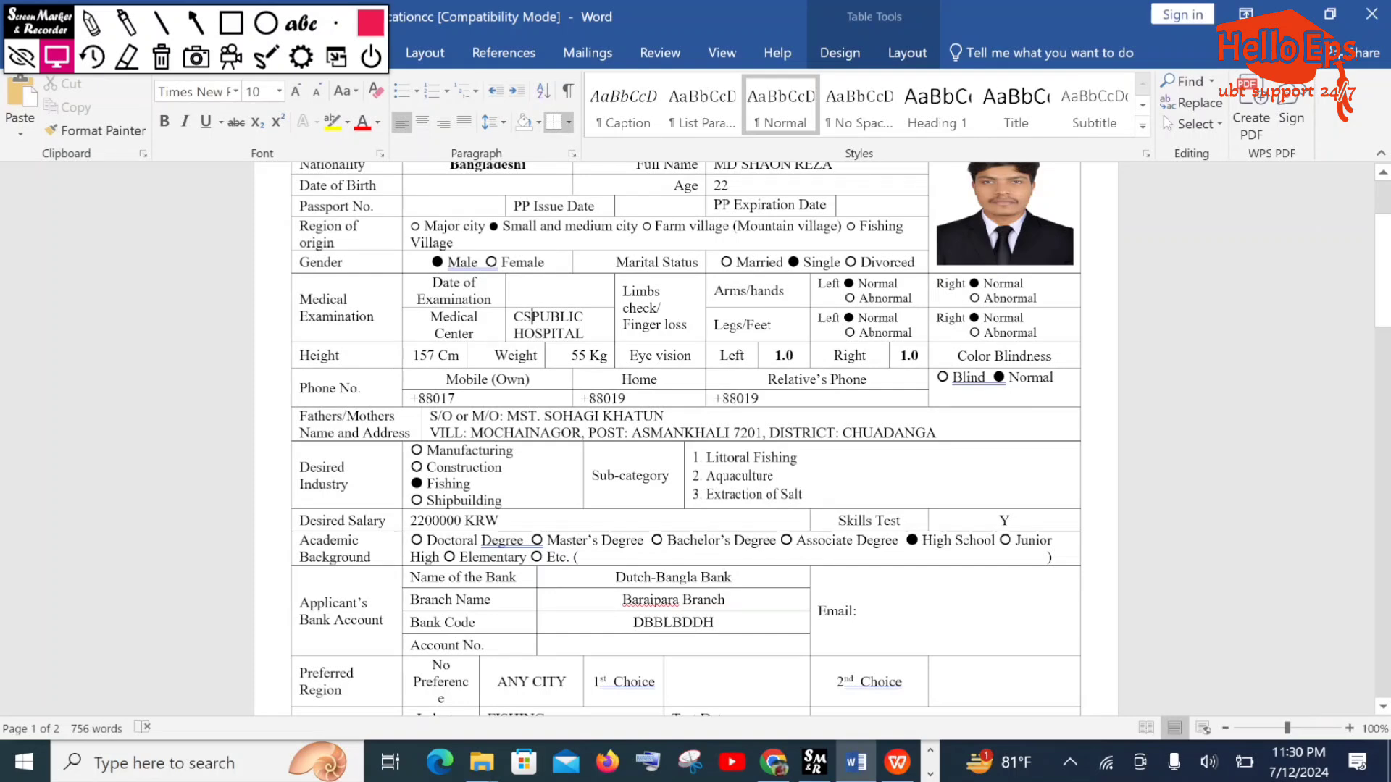
# Go over the height row and the own mobile, home and relative's phone number fields
pyautogui.click(342, 356)
pyautogui.scroll(-1, 686, 439)
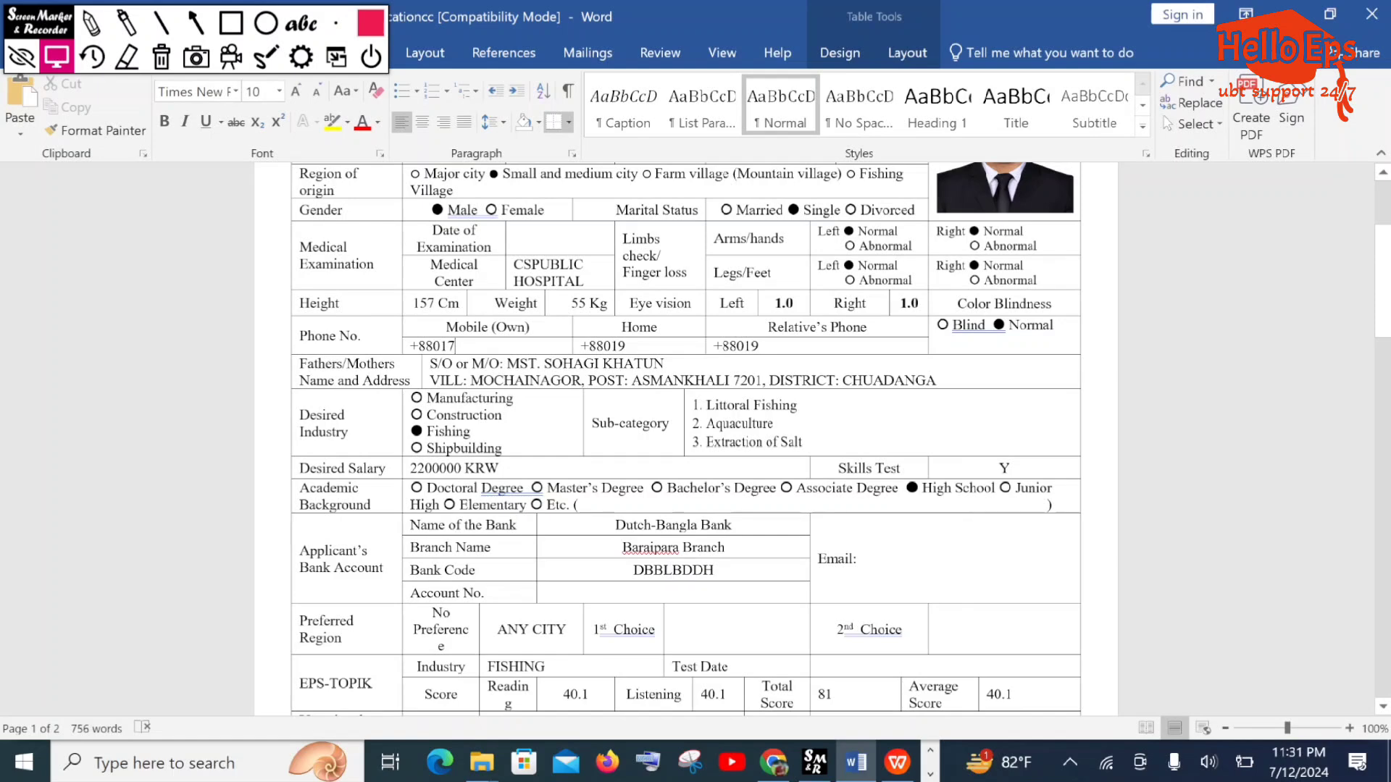
pyautogui.click(456, 346)
pyautogui.click(626, 345)
pyautogui.click(759, 345)
pyautogui.scroll(-1, 820, 347)
pyautogui.scroll(1, 821, 347)
# Highlight the parent's name and the address line in the Fathers/Mothers Name and Address row to review them
pyautogui.moveTo(499, 364); pyautogui.dragTo(665, 364)
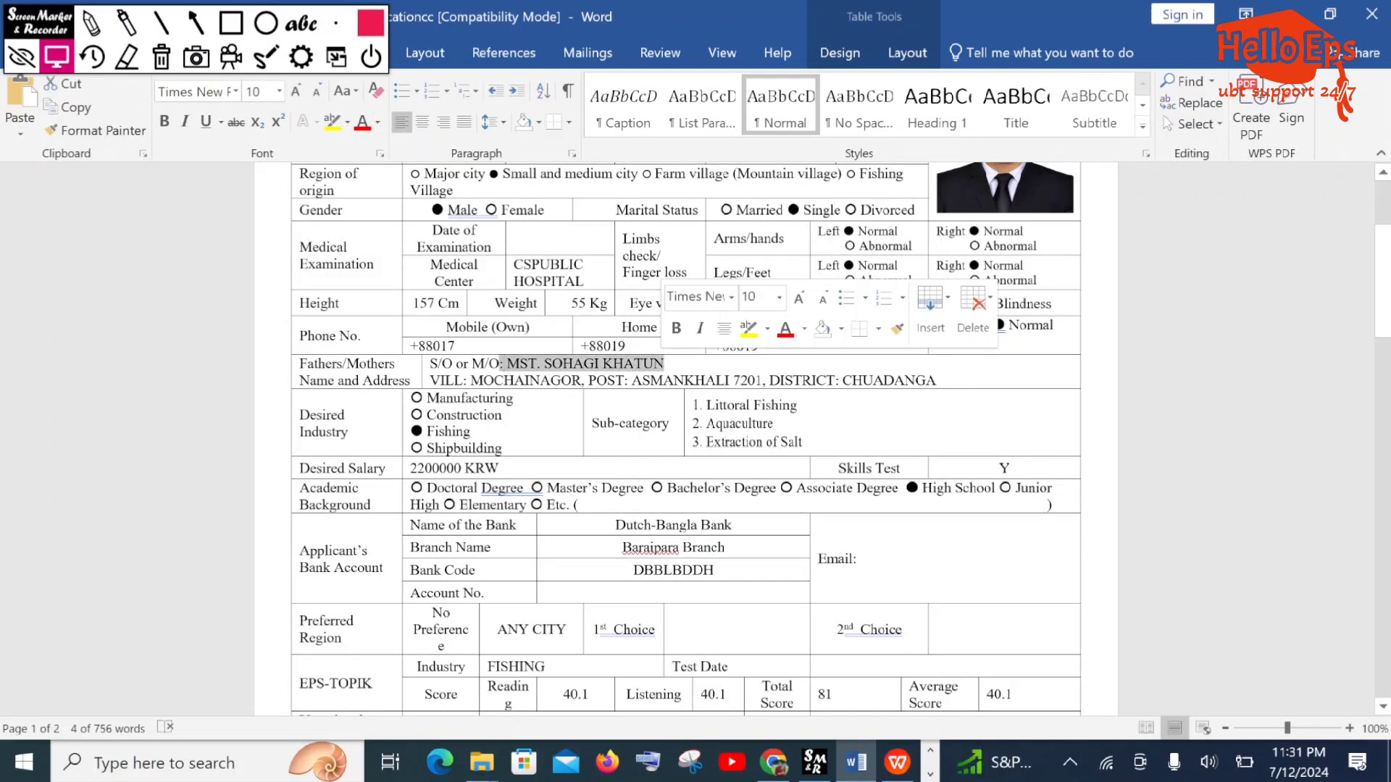
pyautogui.click(667, 364)
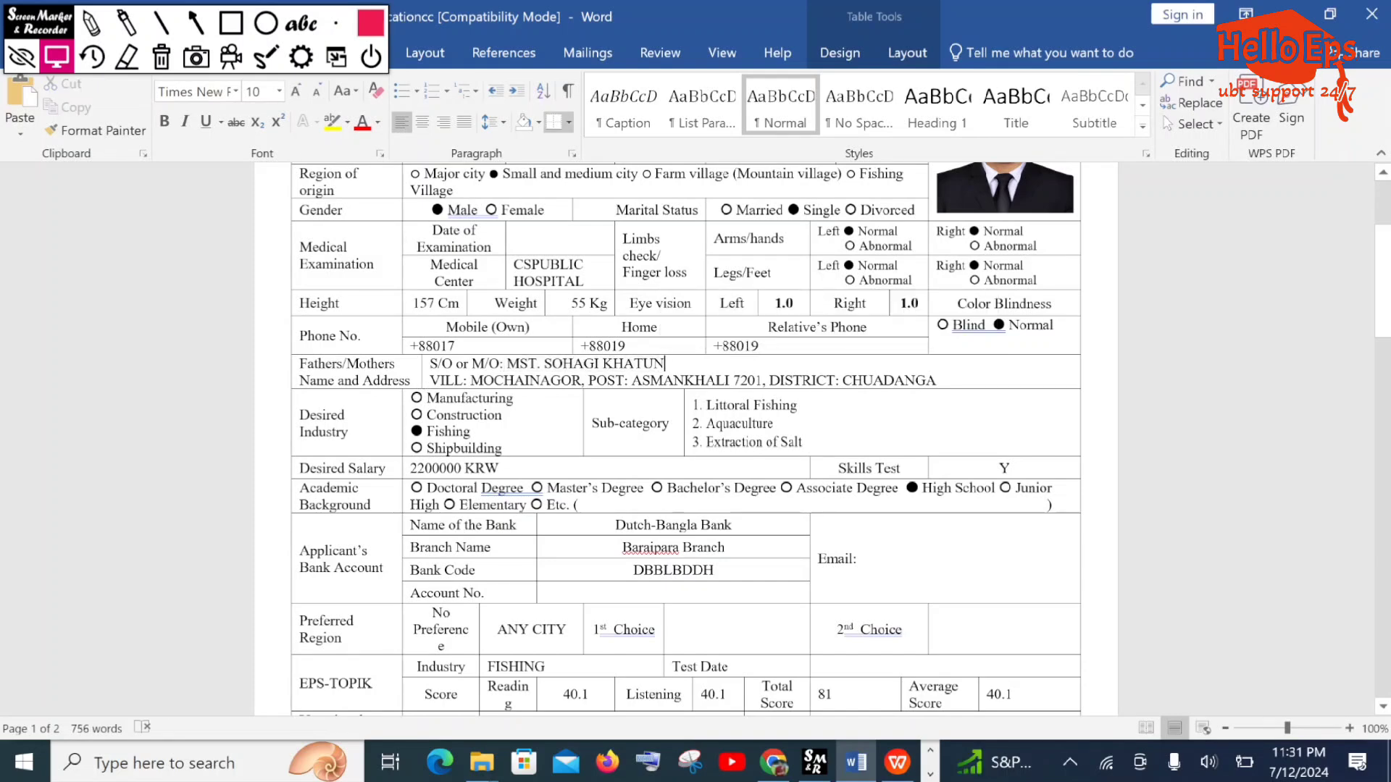
pyautogui.moveTo(430, 381); pyautogui.dragTo(936, 380)
pyautogui.click(936, 380)
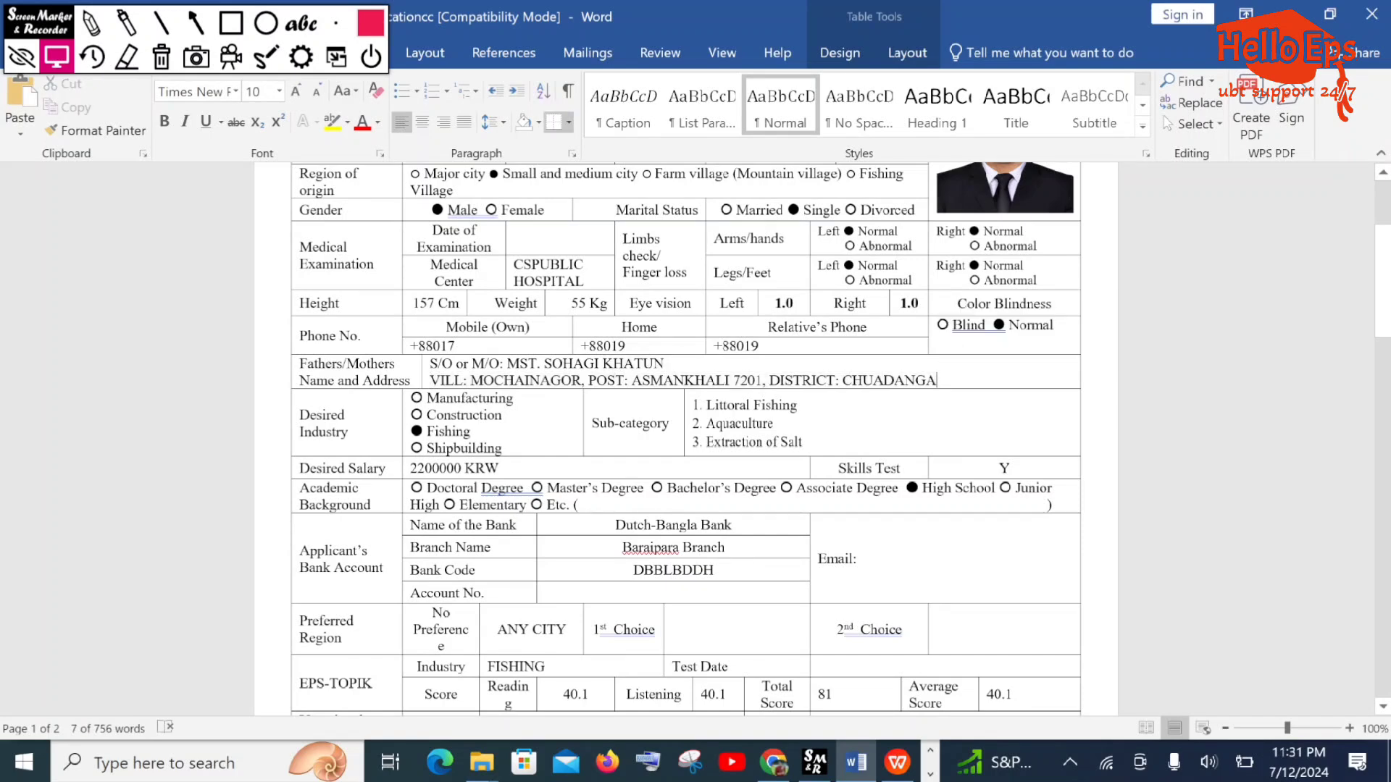
pyautogui.scroll(-1, 687, 439)
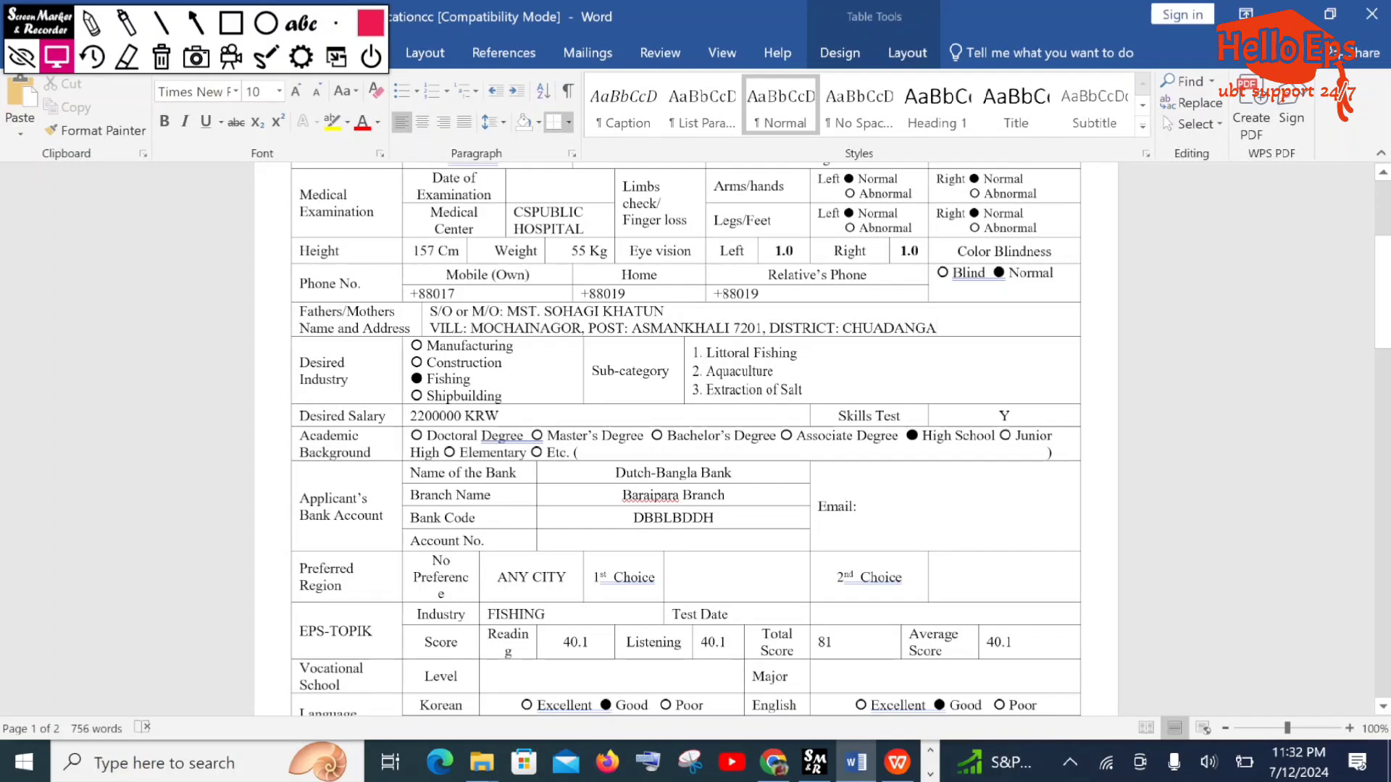
pyautogui.scroll(3, 687, 439)
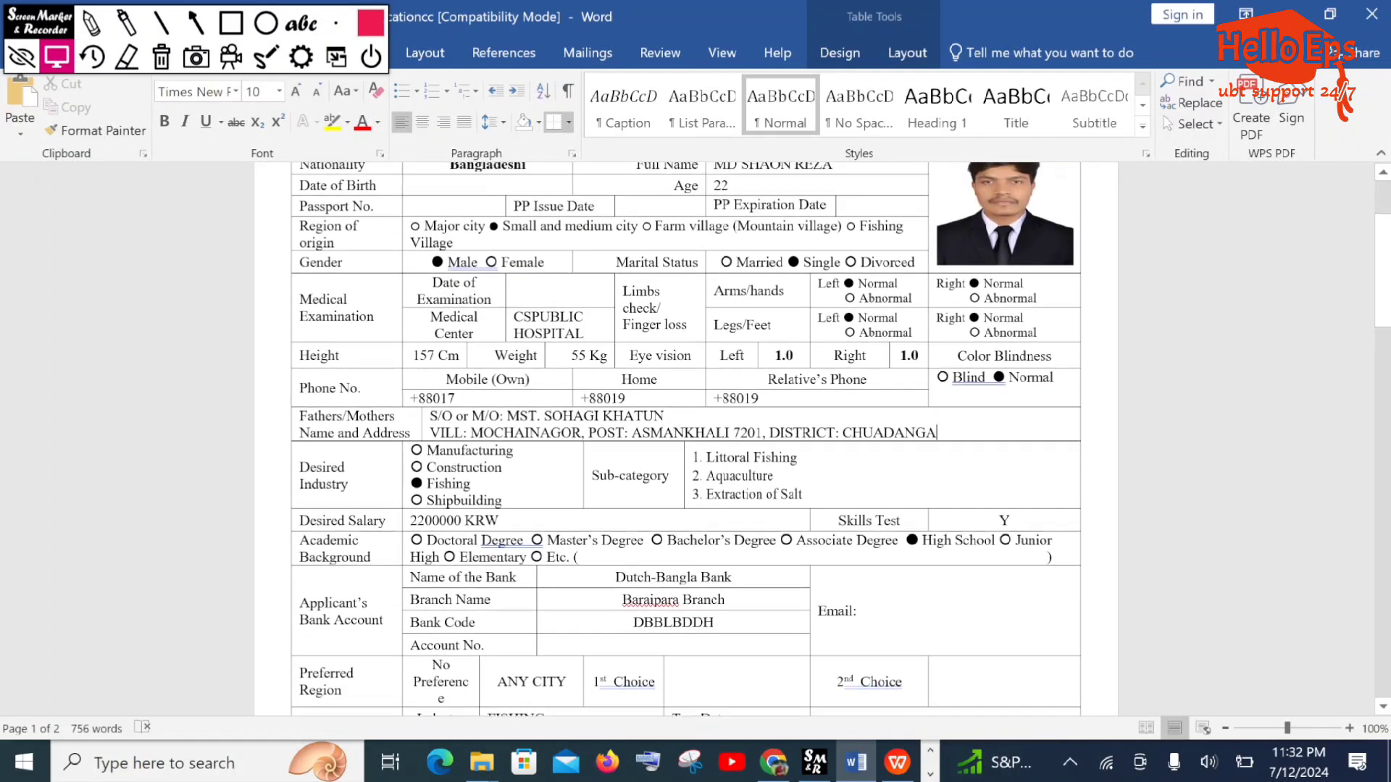
pyautogui.scroll(-1, 683, 391)
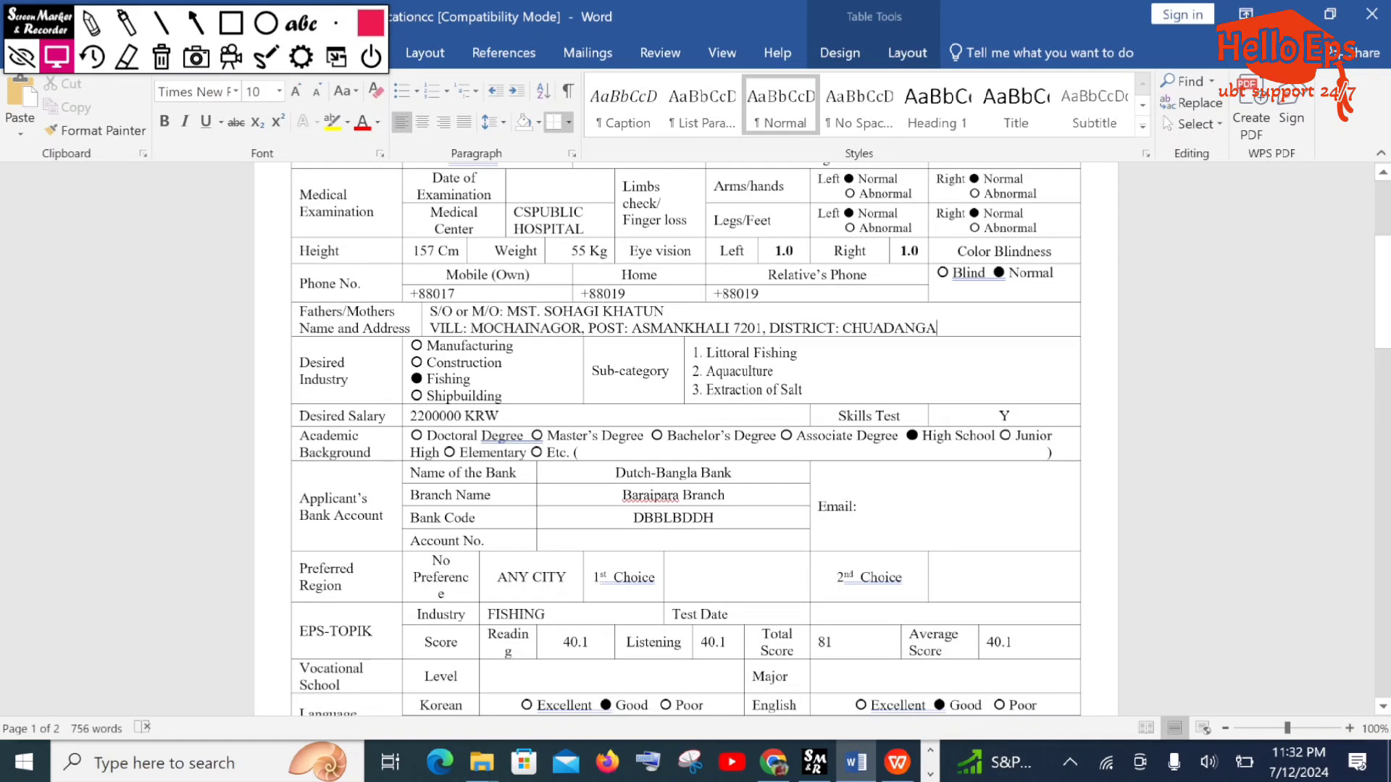
# Switch to Chrome and look through the notice page offering the job application form downloads
pyautogui.click(773, 764)
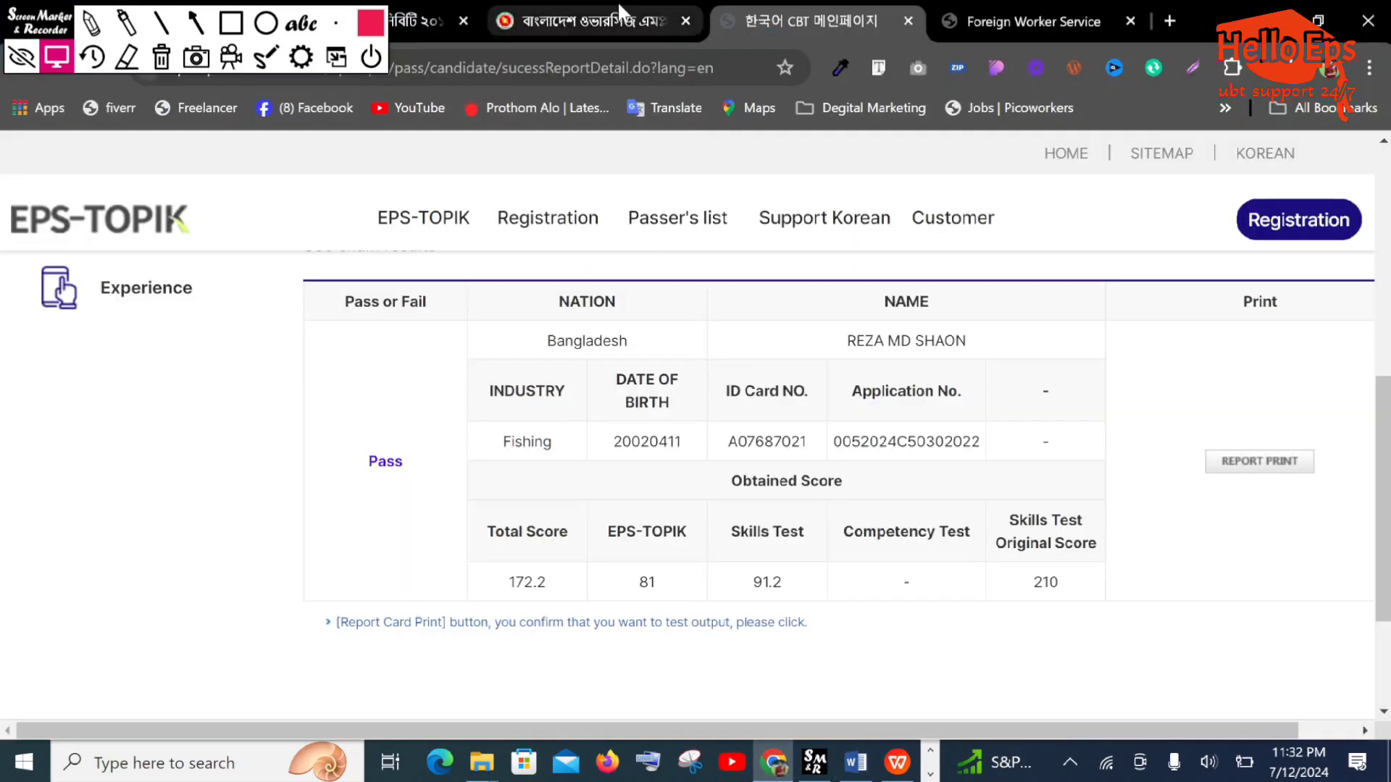
pyautogui.click(664, 13)
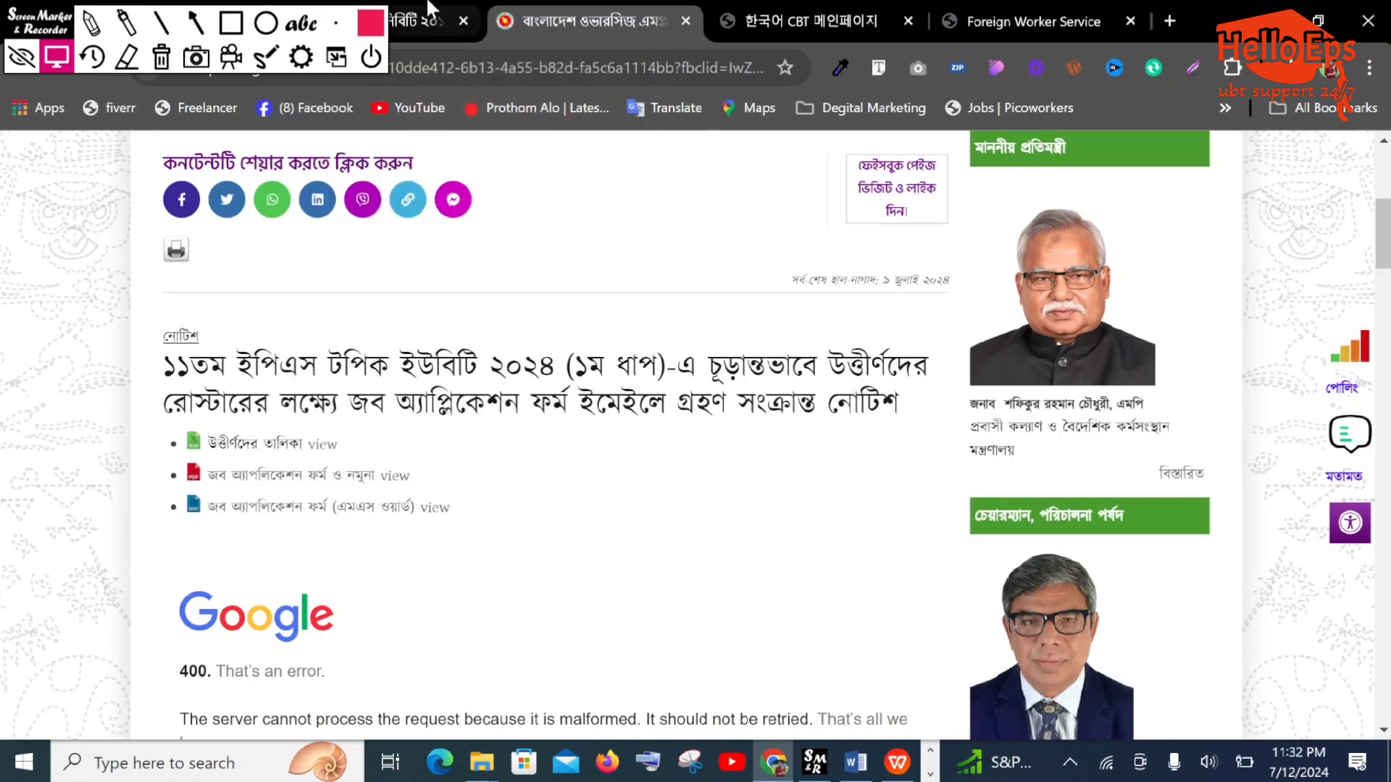
pyautogui.moveTo(423, 4)
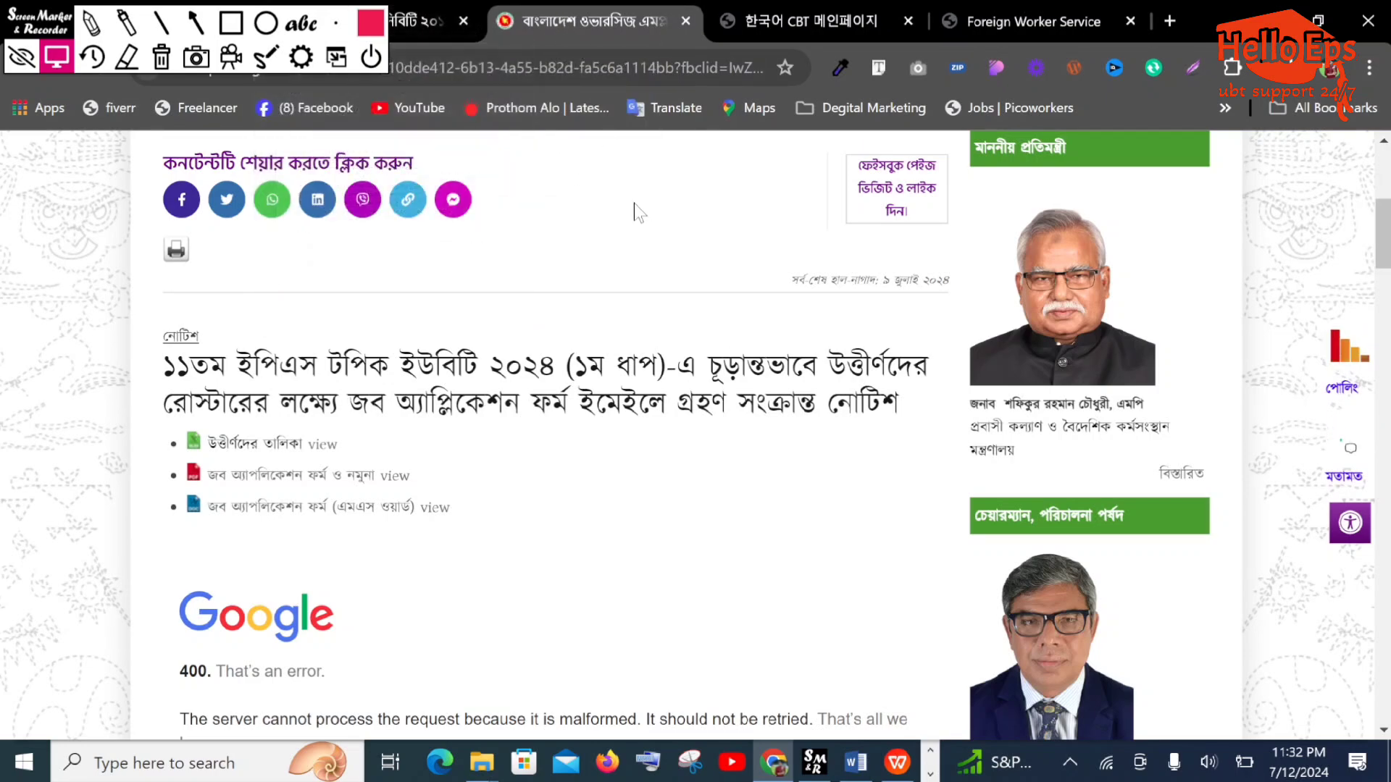
pyautogui.scroll(-3, 652, 283)
pyautogui.scroll(1, 652, 283)
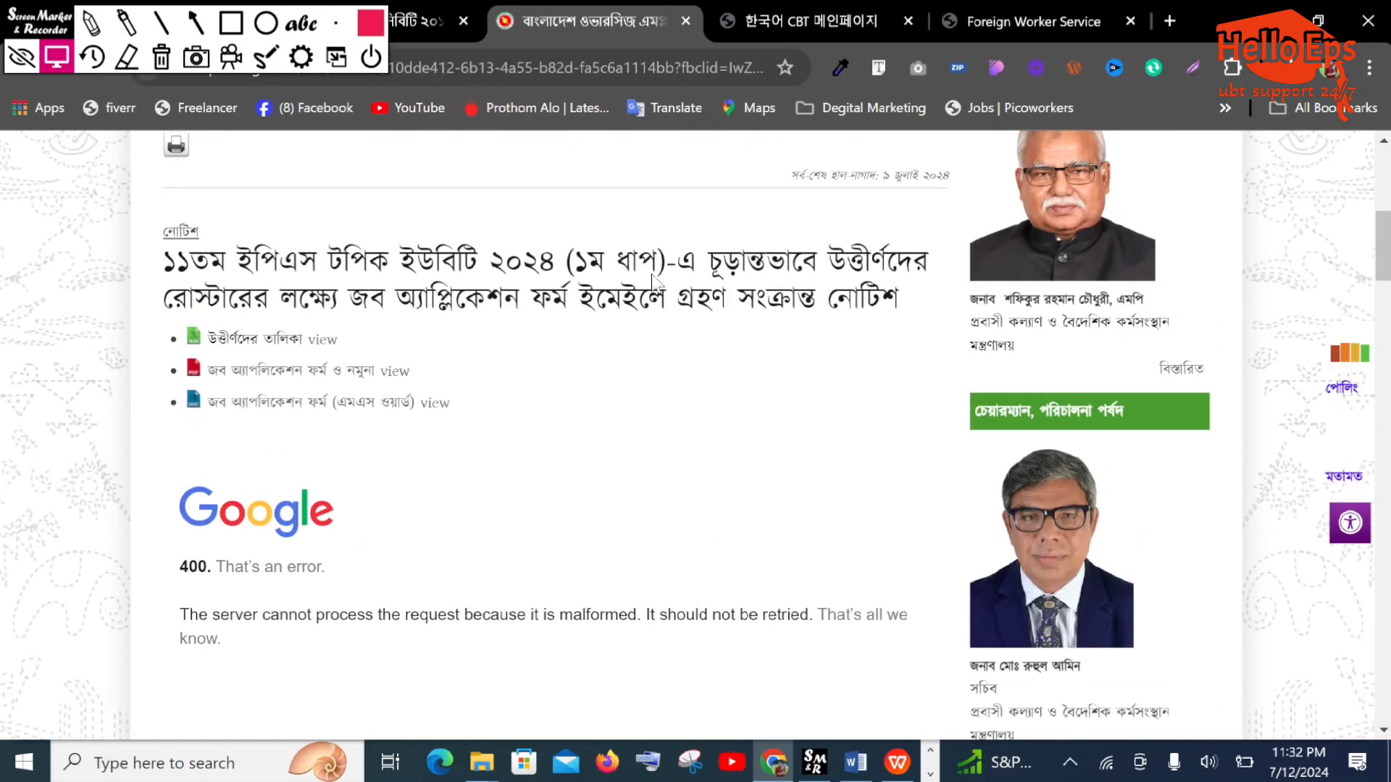
pyautogui.scroll(-1, 651, 283)
pyautogui.scroll(7, 652, 283)
pyautogui.scroll(-10, 652, 282)
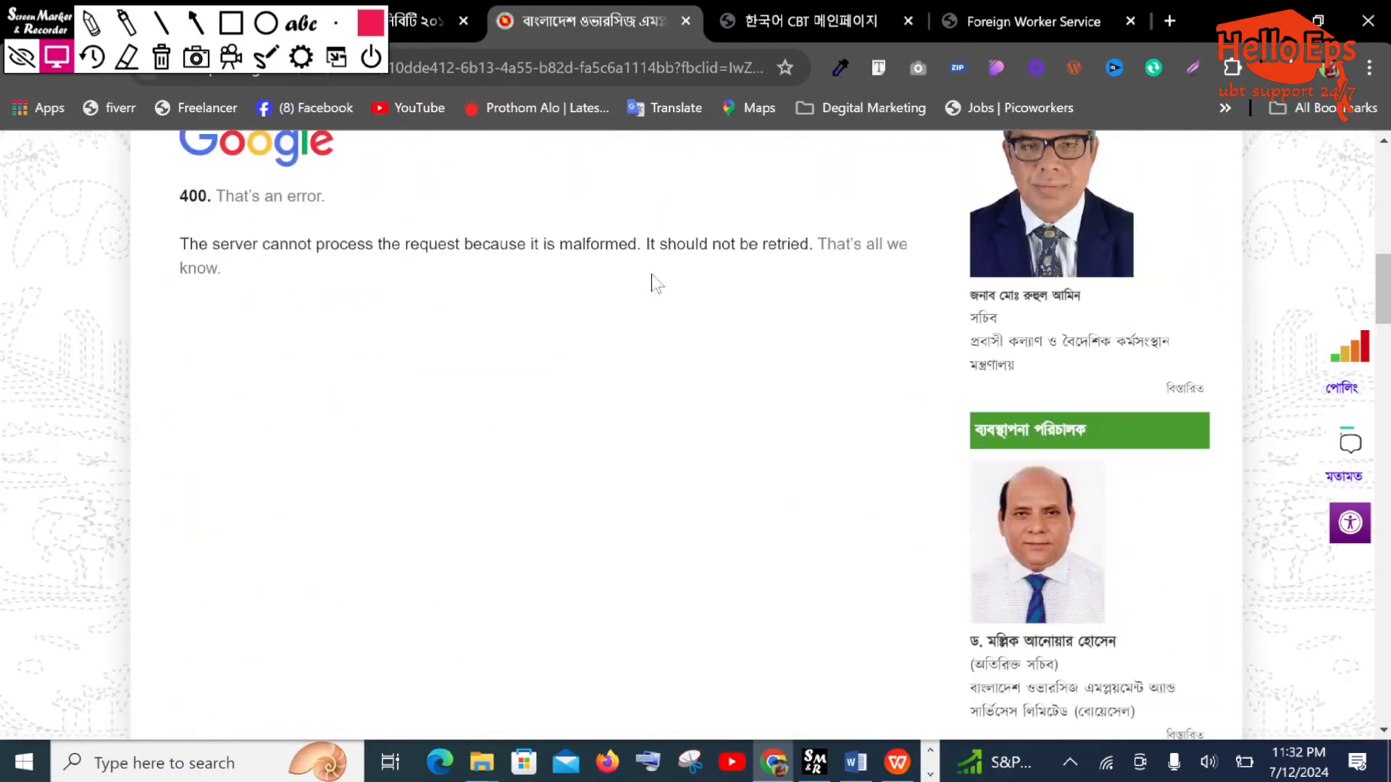
pyautogui.scroll(9, 651, 282)
# Open the notice PDF and examine the Construction and Fishing sub-category lists on page 6
pyautogui.click(424, 11)
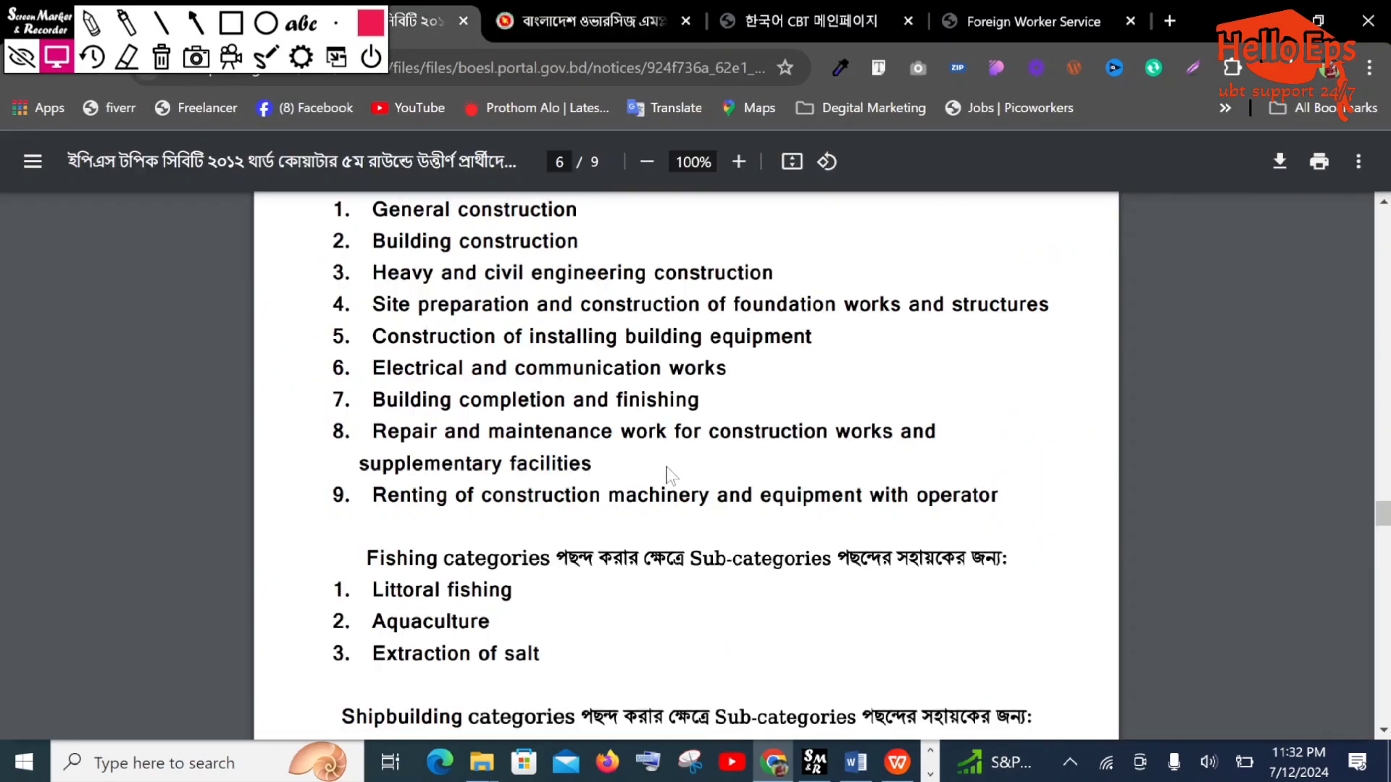
pyautogui.scroll(1, 668, 476)
pyautogui.scroll(-2, 668, 475)
pyautogui.scroll(4, 667, 471)
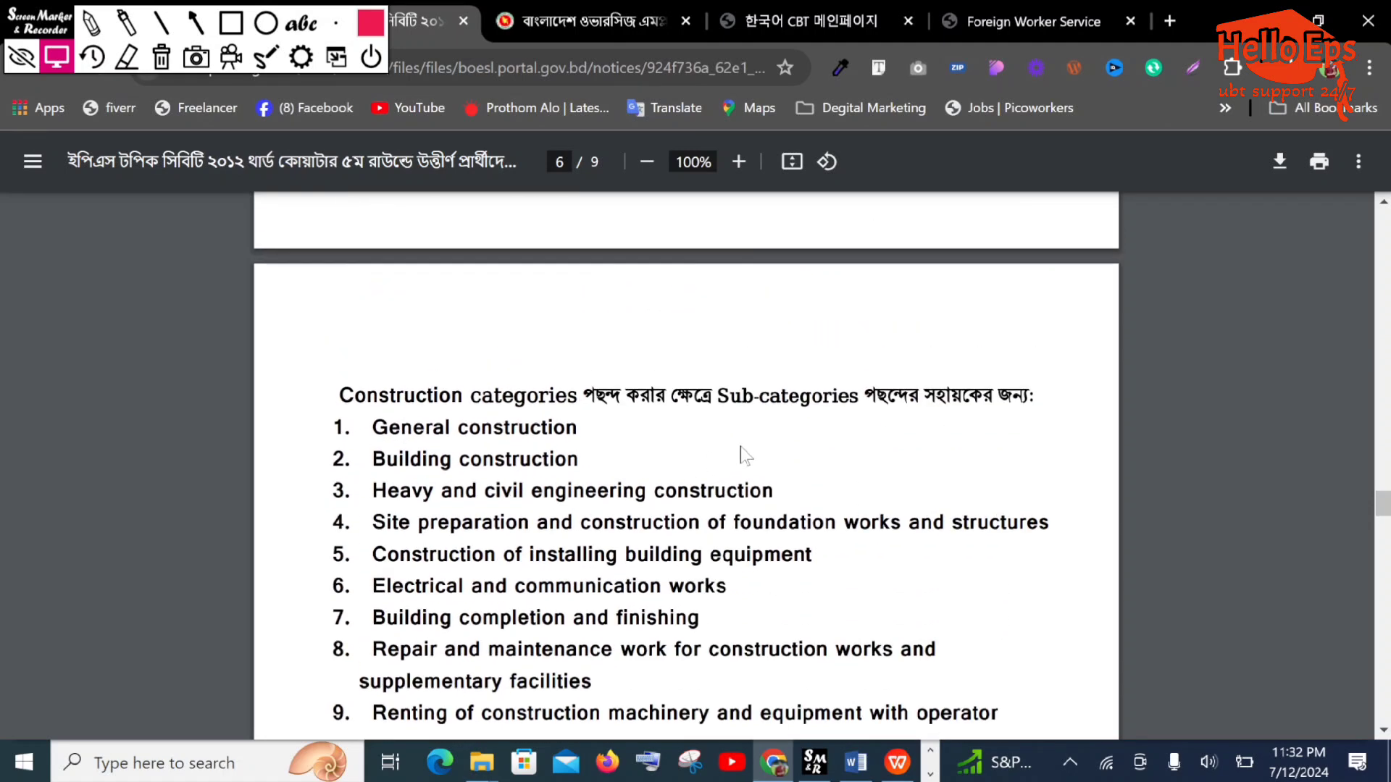
pyautogui.scroll(-2, 780, 433)
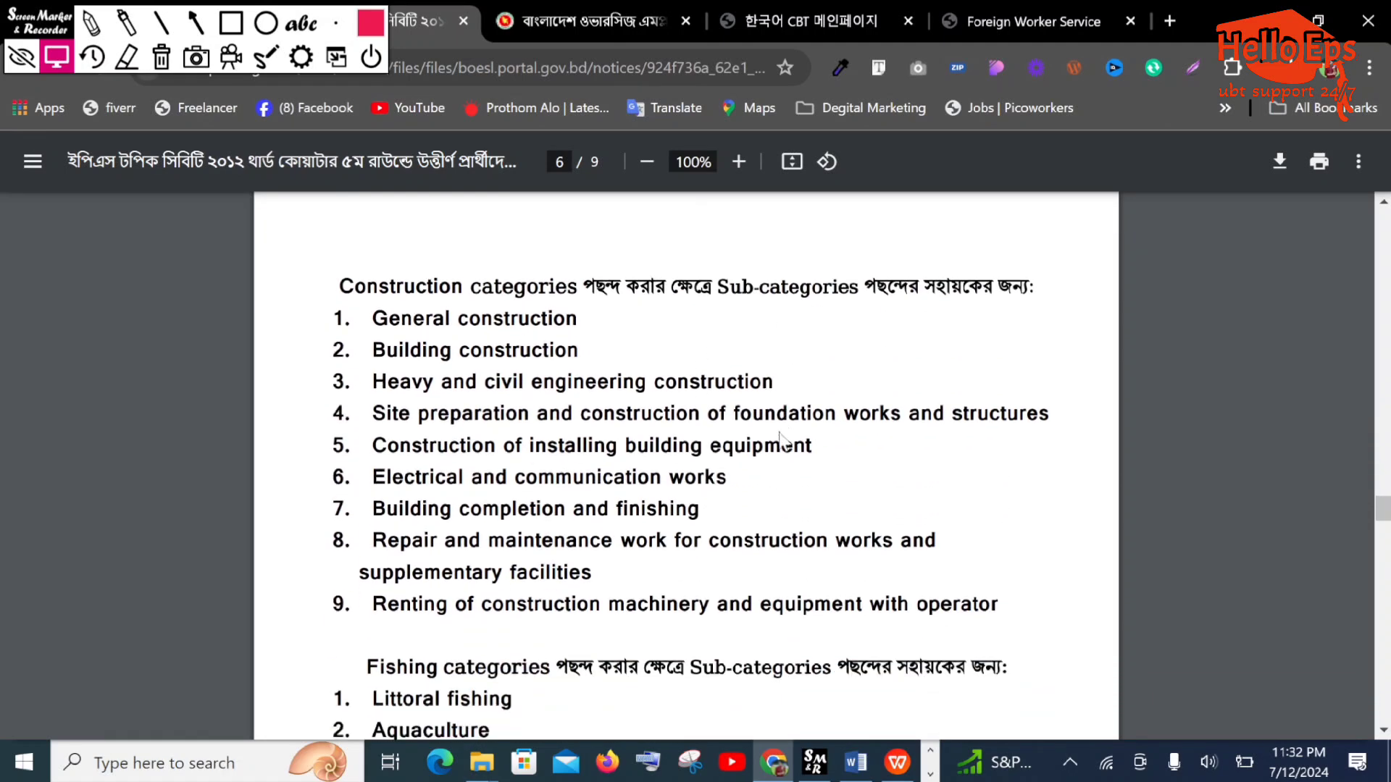
pyautogui.scroll(-4, 680, 342)
pyautogui.scroll(4, 680, 342)
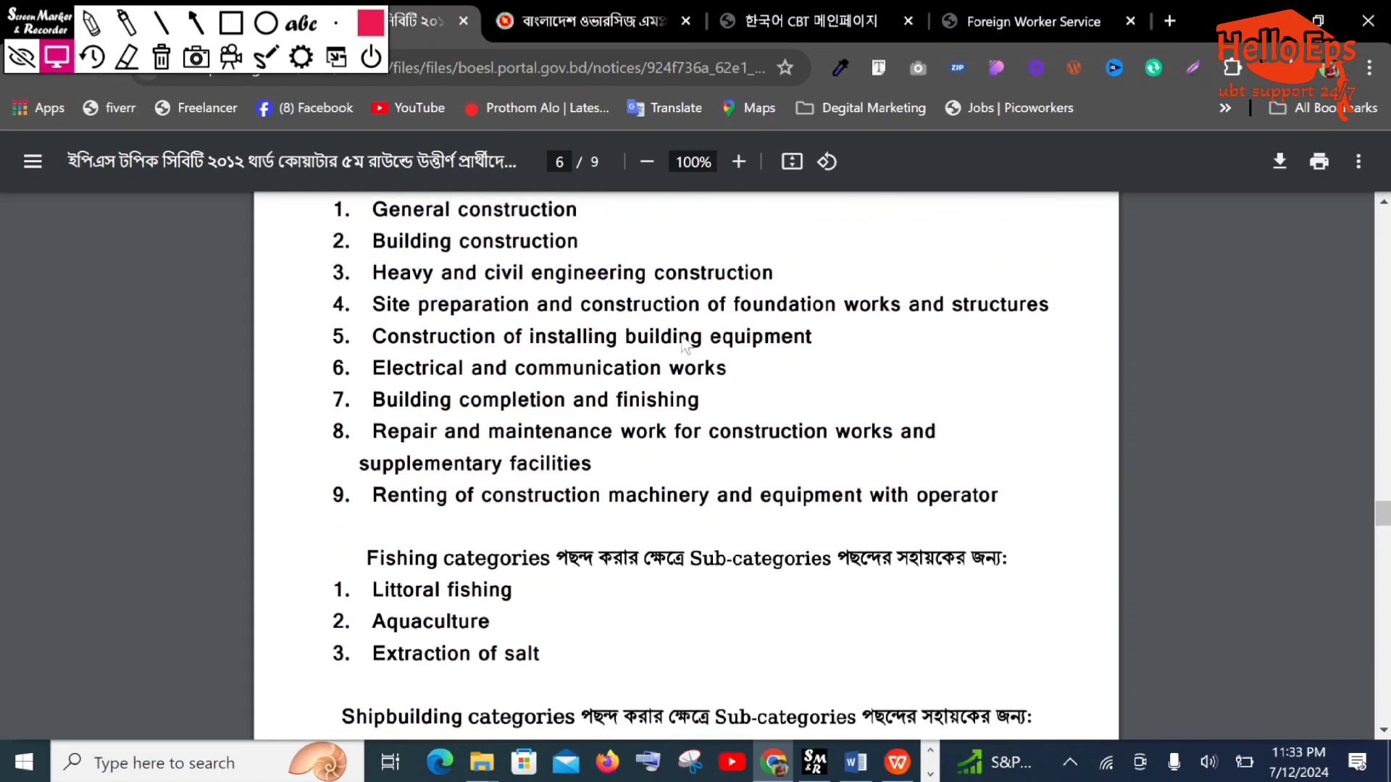
pyautogui.scroll(4, 686, 464)
pyautogui.scroll(-3, 686, 463)
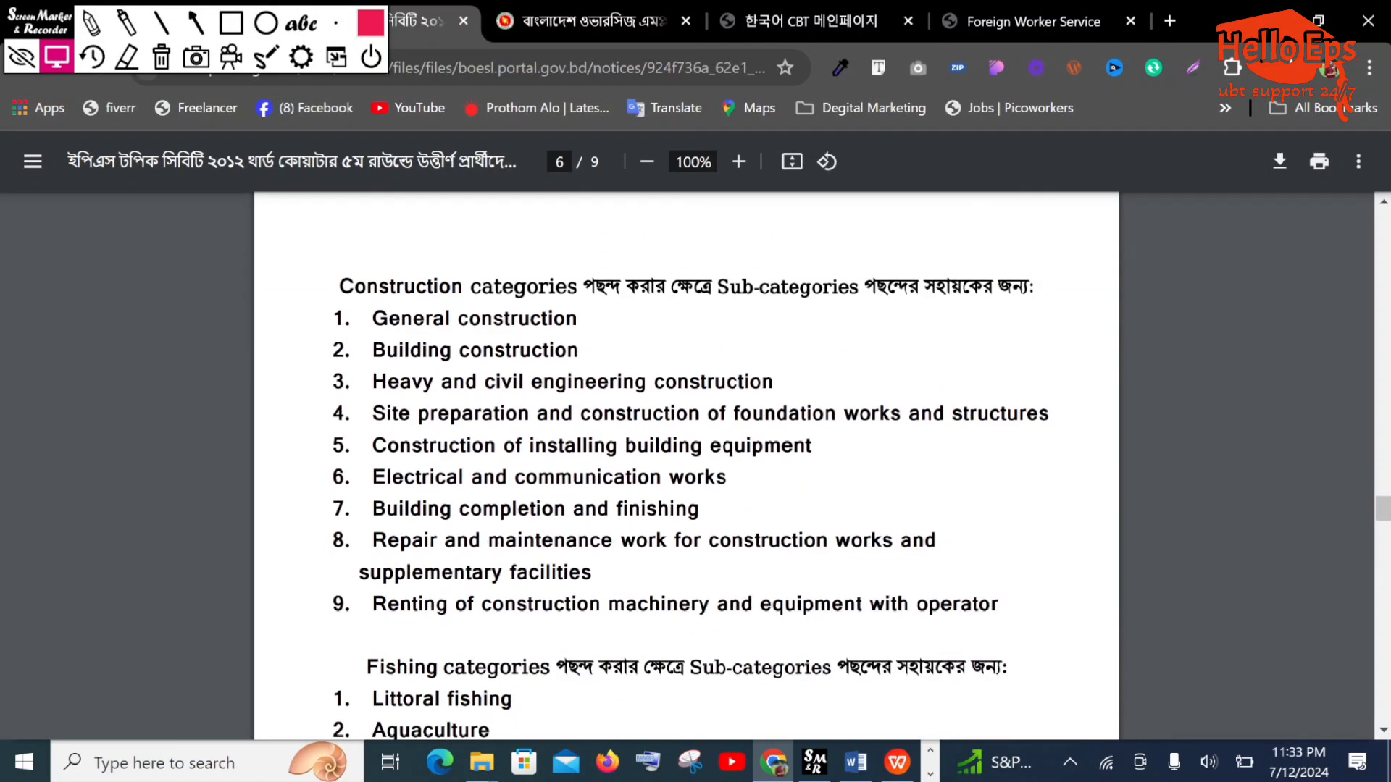
pyautogui.scroll(-2, 686, 464)
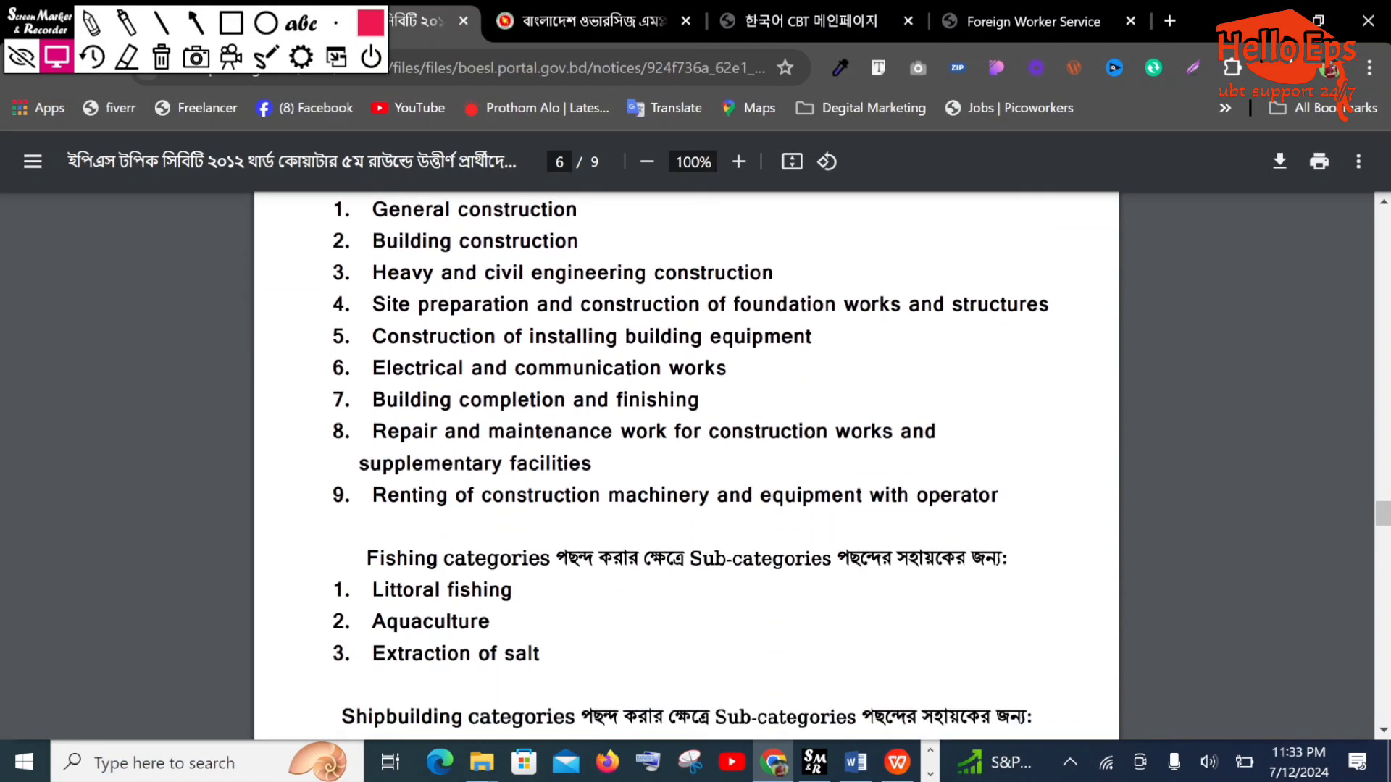
pyautogui.scroll(2, 686, 464)
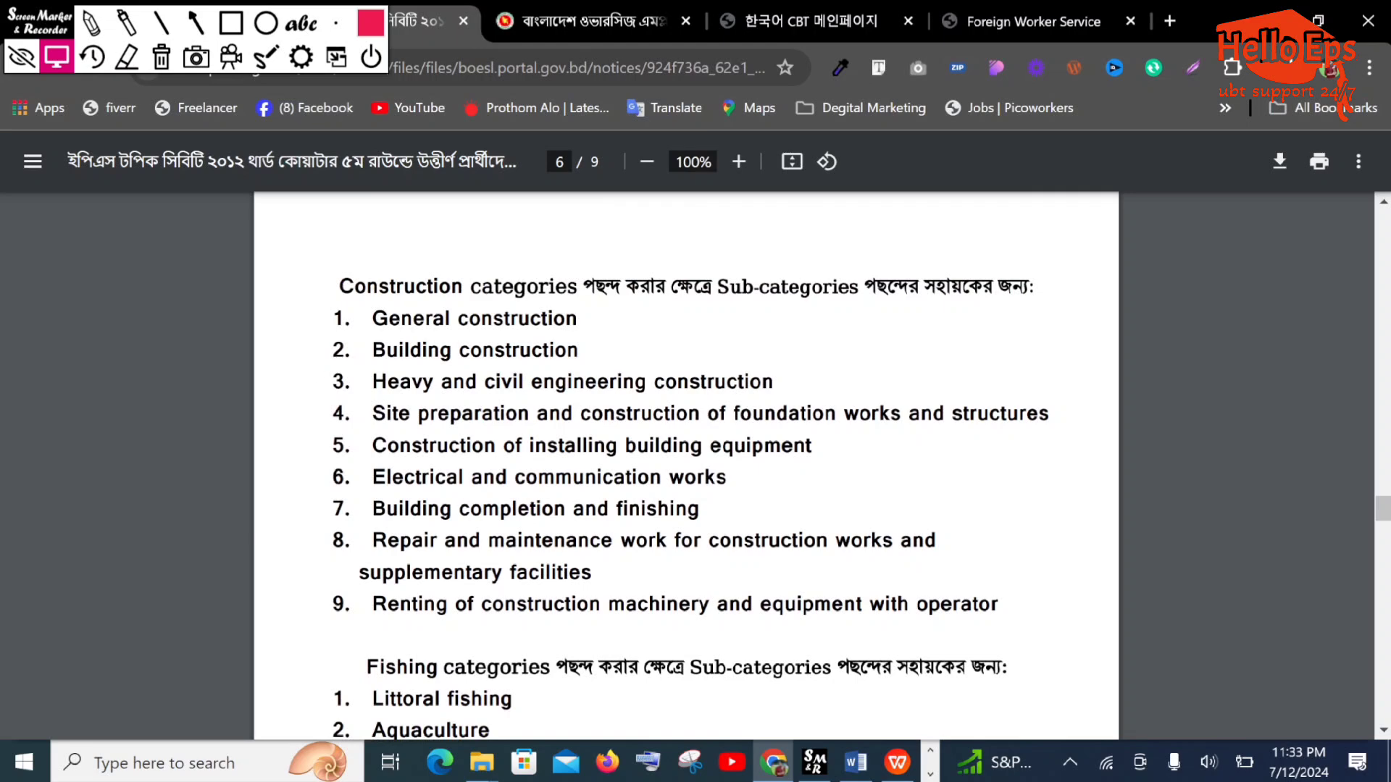
# Highlight "General construction" in the sub-category list and read on through the Fishing and Shipbuilding sub-categories
pyautogui.moveTo(579, 318); pyautogui.dragTo(389, 319)
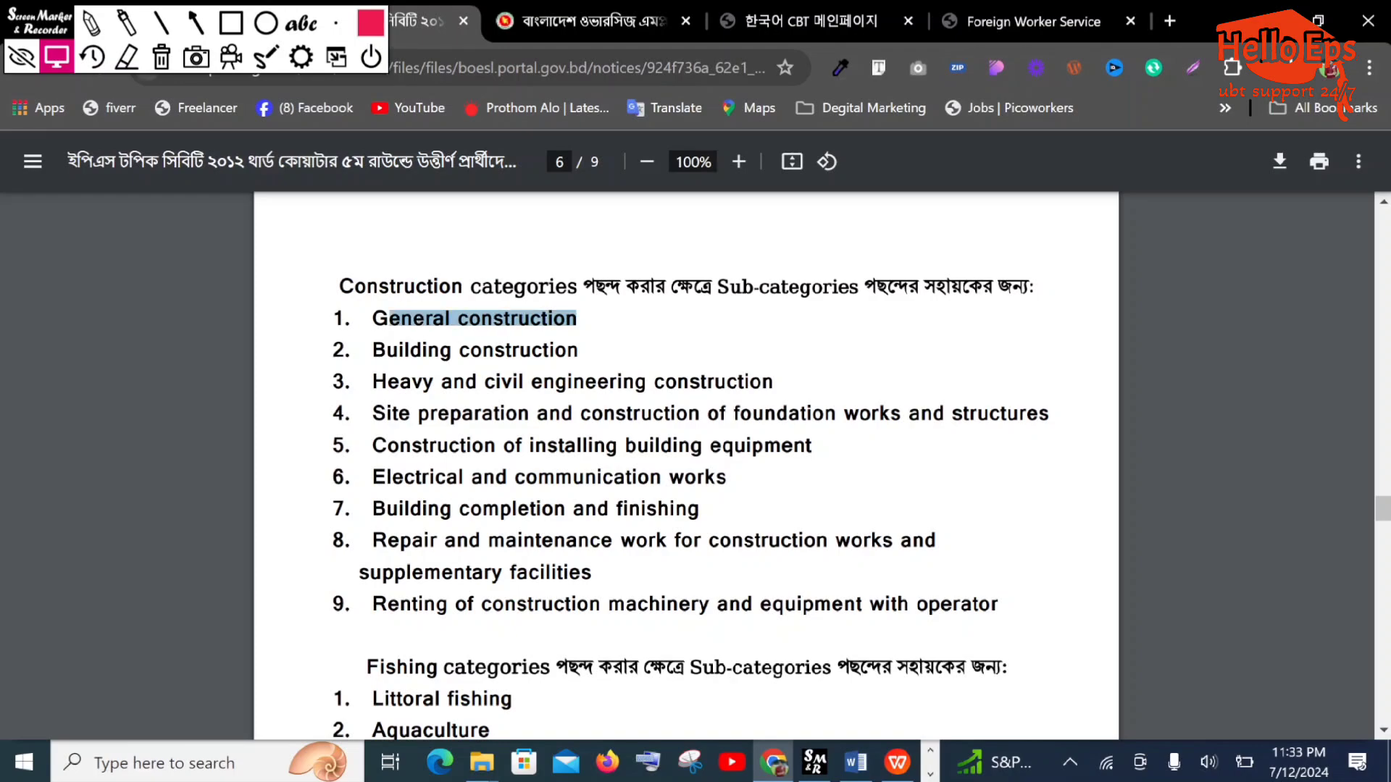
pyautogui.click(389, 318)
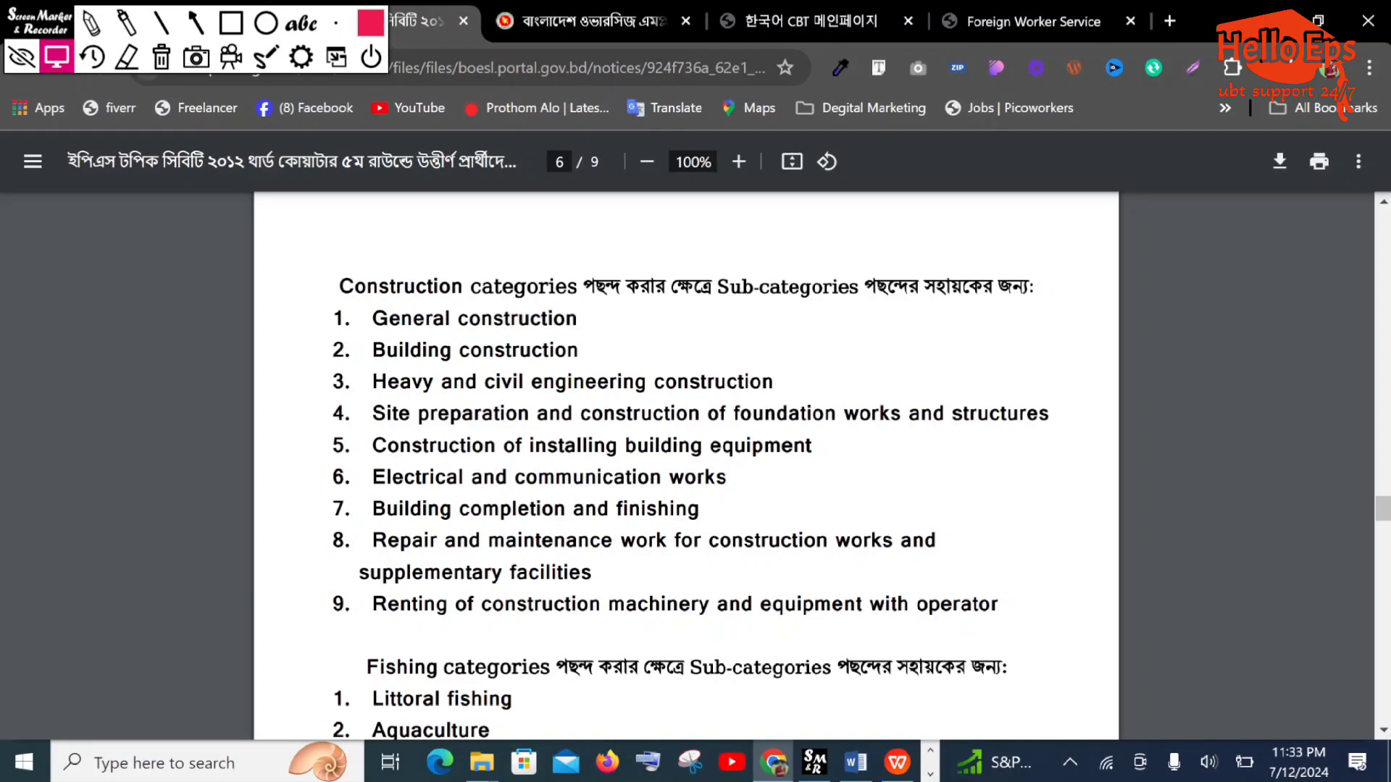
pyautogui.scroll(-7, 686, 464)
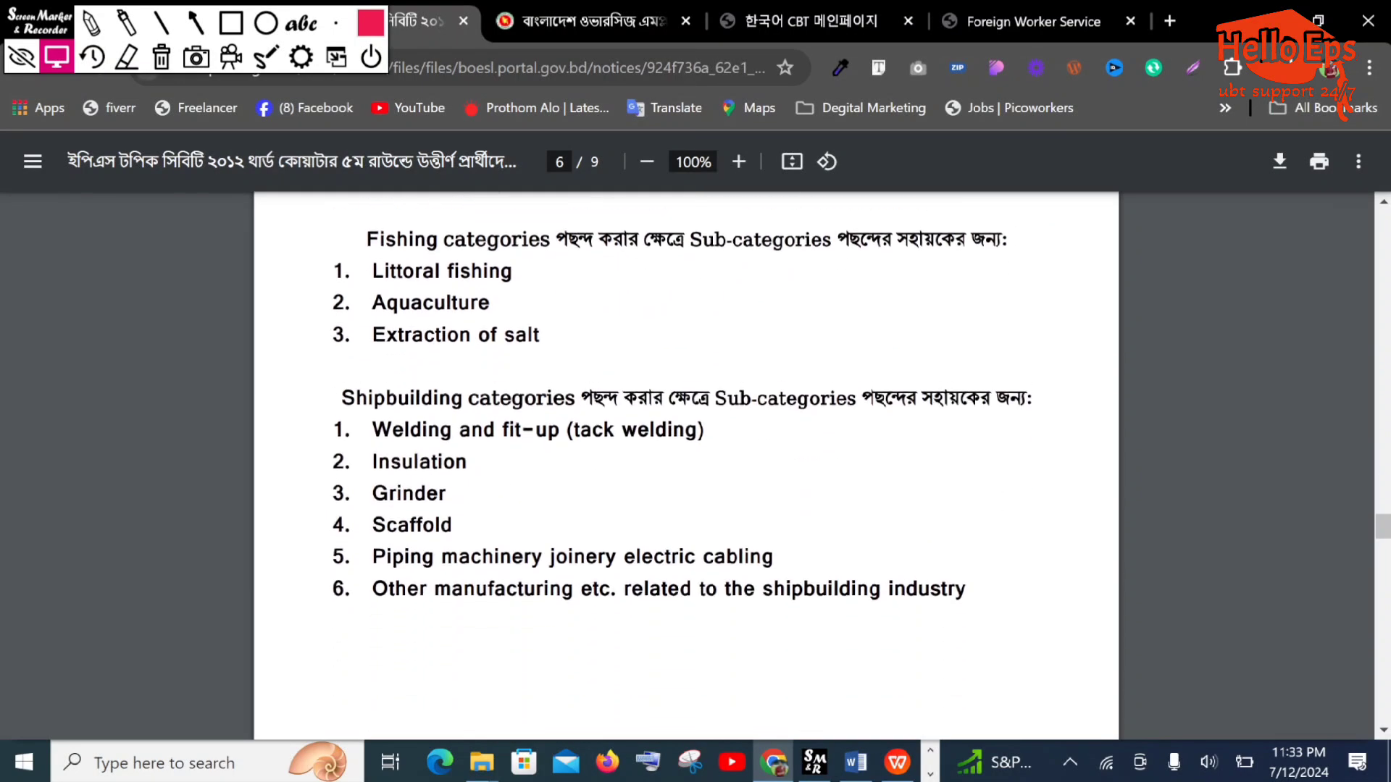
pyautogui.scroll(4, 686, 464)
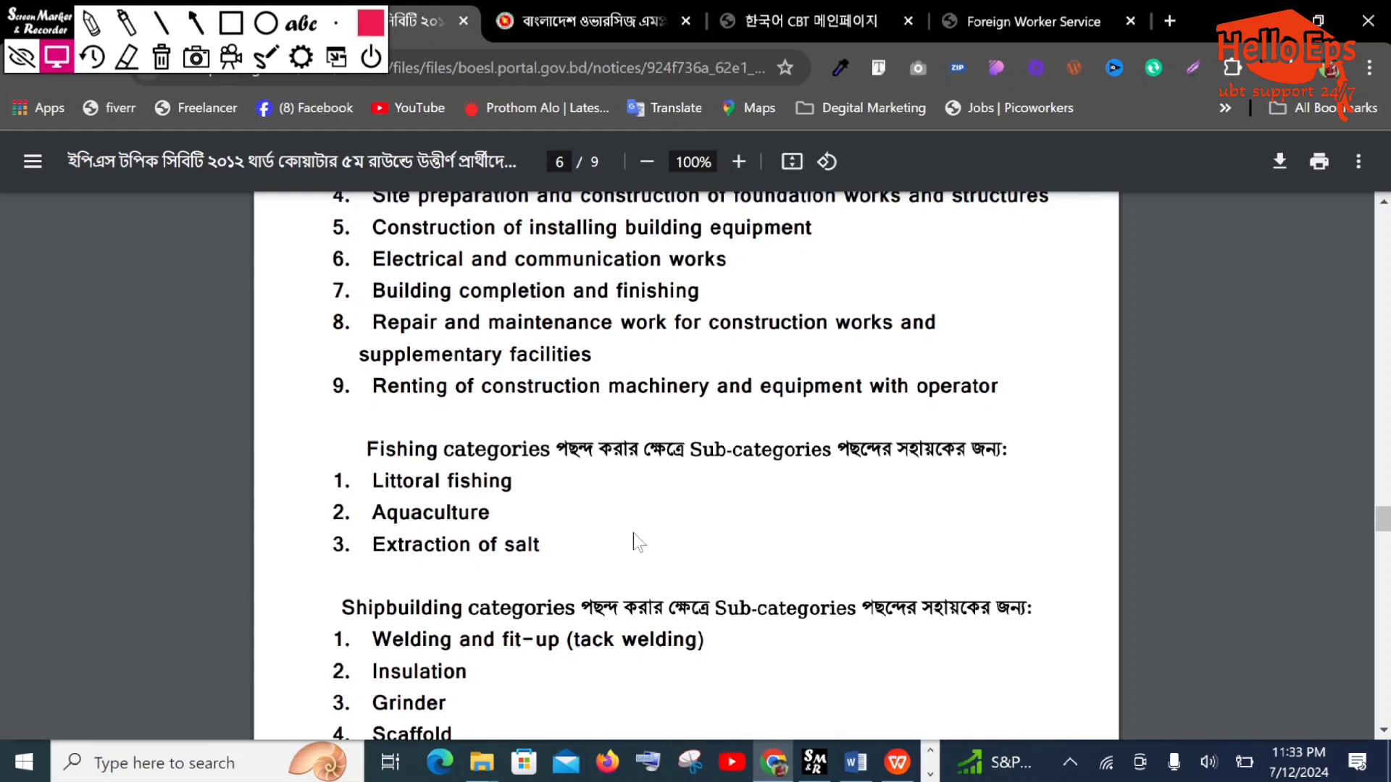
pyautogui.scroll(-5, 633, 532)
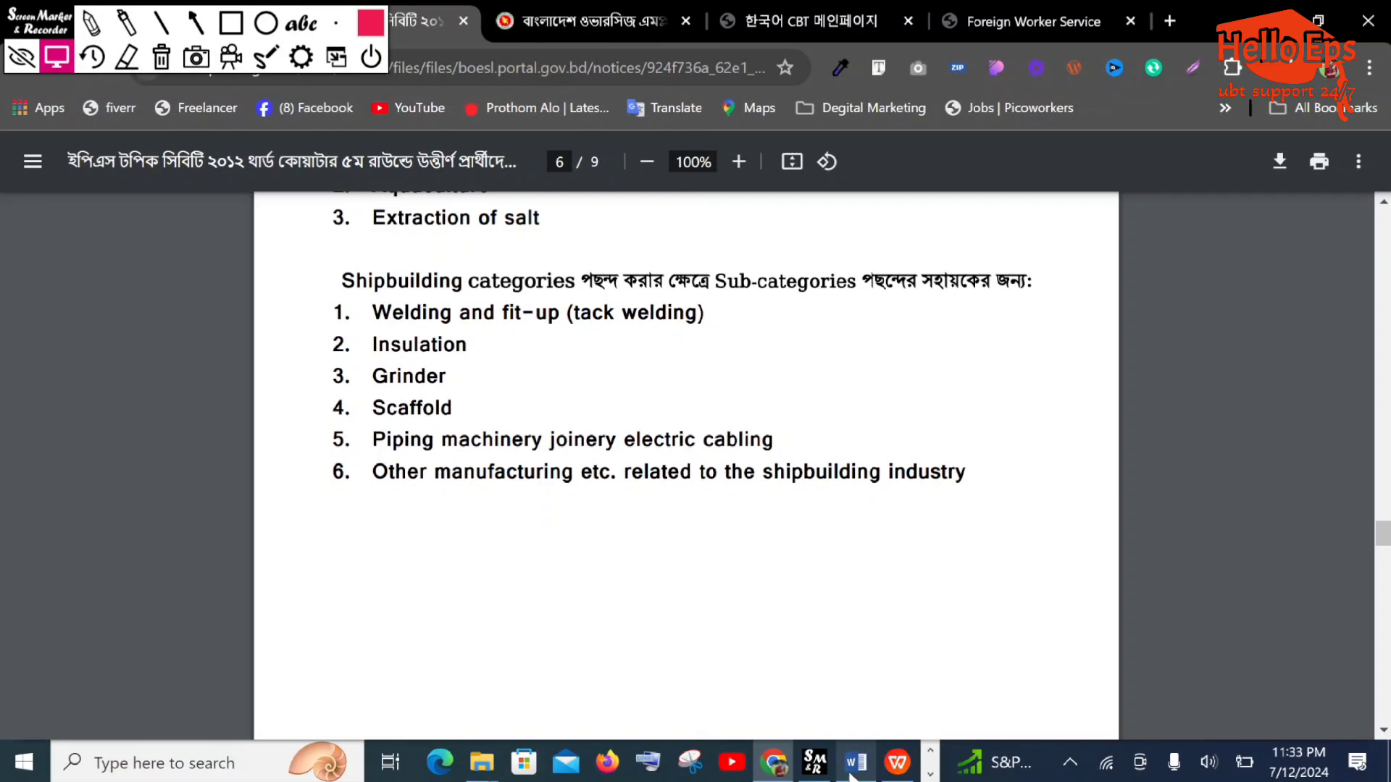
# Switch back to the application form in Word and review the Desired Industry and Desired Salary rows
pyautogui.moveTo(851, 776)
pyautogui.click(862, 697)
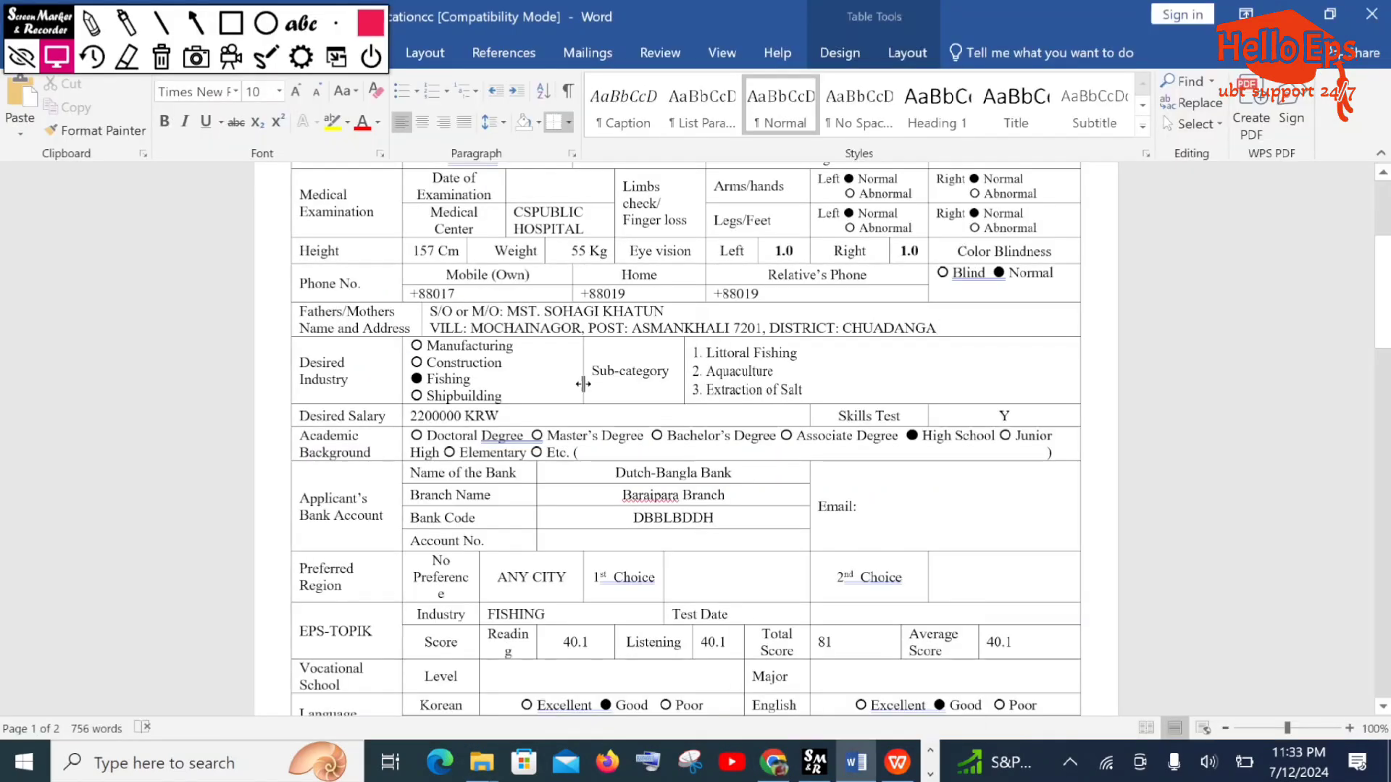
pyautogui.scroll(-1, 583, 384)
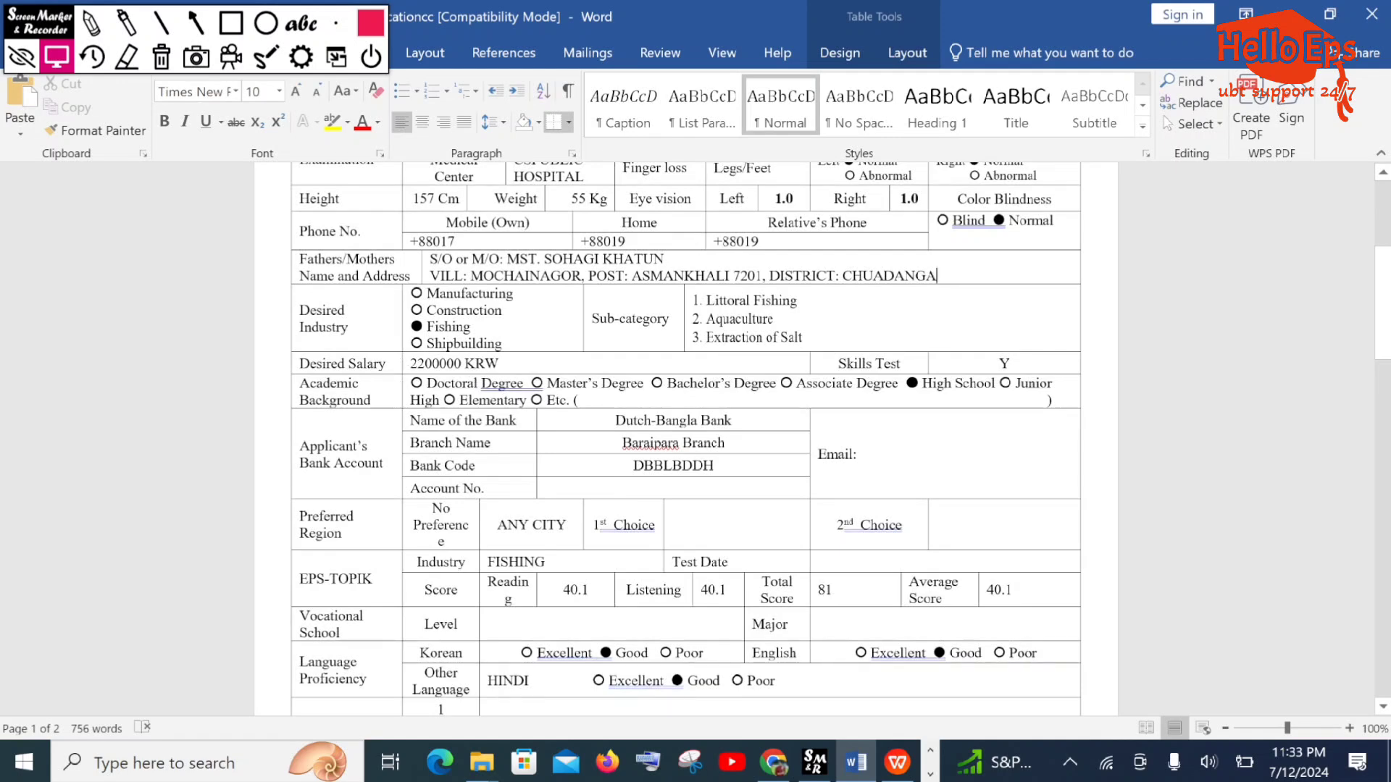
pyautogui.click(464, 363)
# Outline the Skills Test field and its "Y" entry with a red rectangle using Screen Marker
pyautogui.click(875, 363)
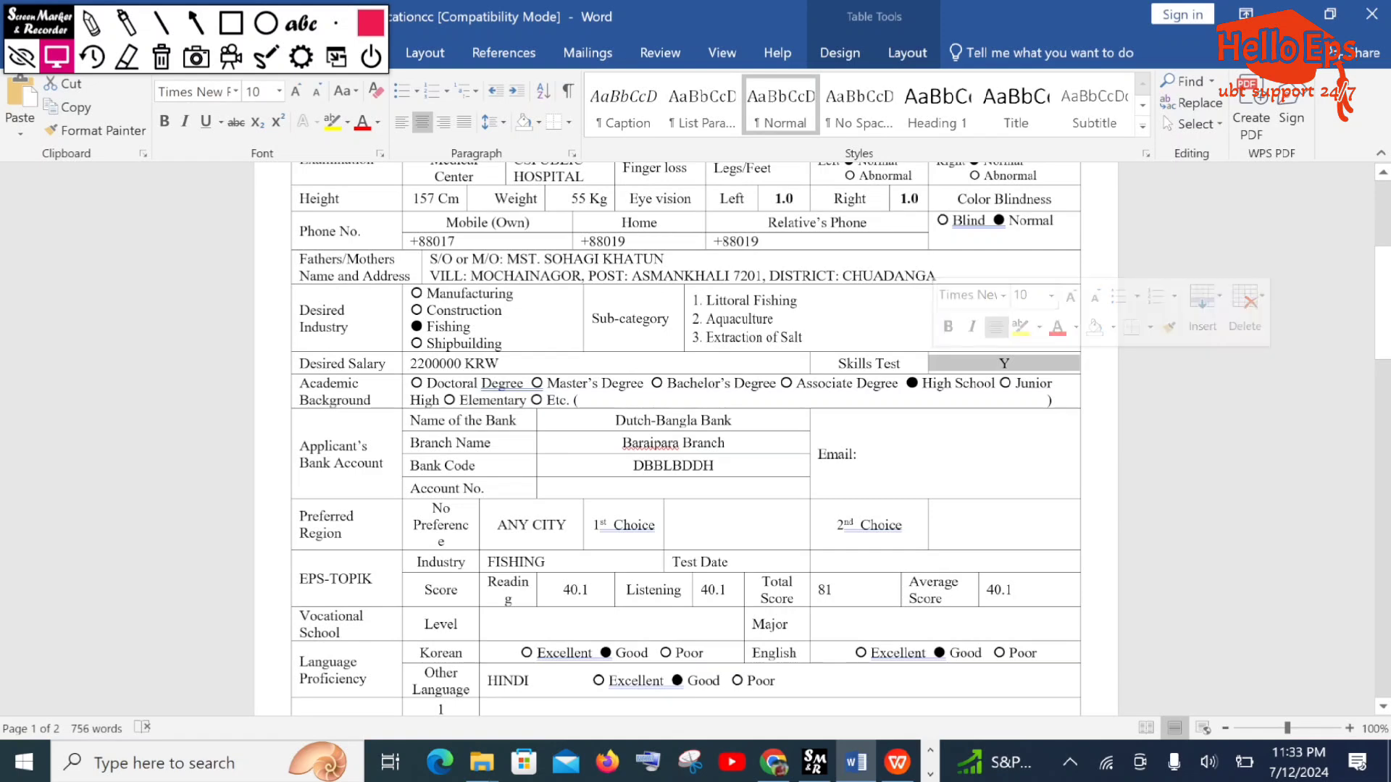
pyautogui.click(231, 23)
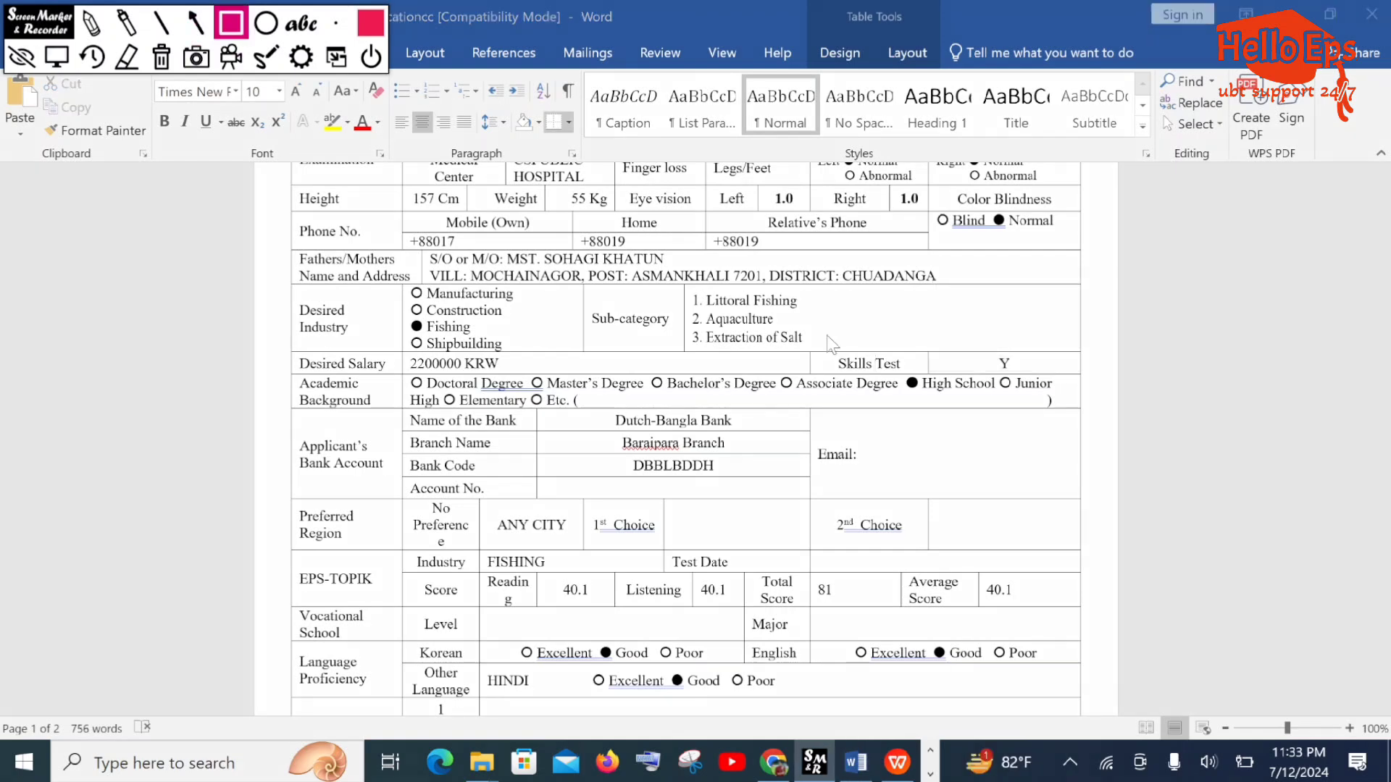
pyautogui.moveTo(797, 342)
pyautogui.mouseDown()
pyautogui.moveTo(863, 382)
pyautogui.moveTo(1100, 404)
pyautogui.moveTo(1090, 382)
pyautogui.mouseUp()
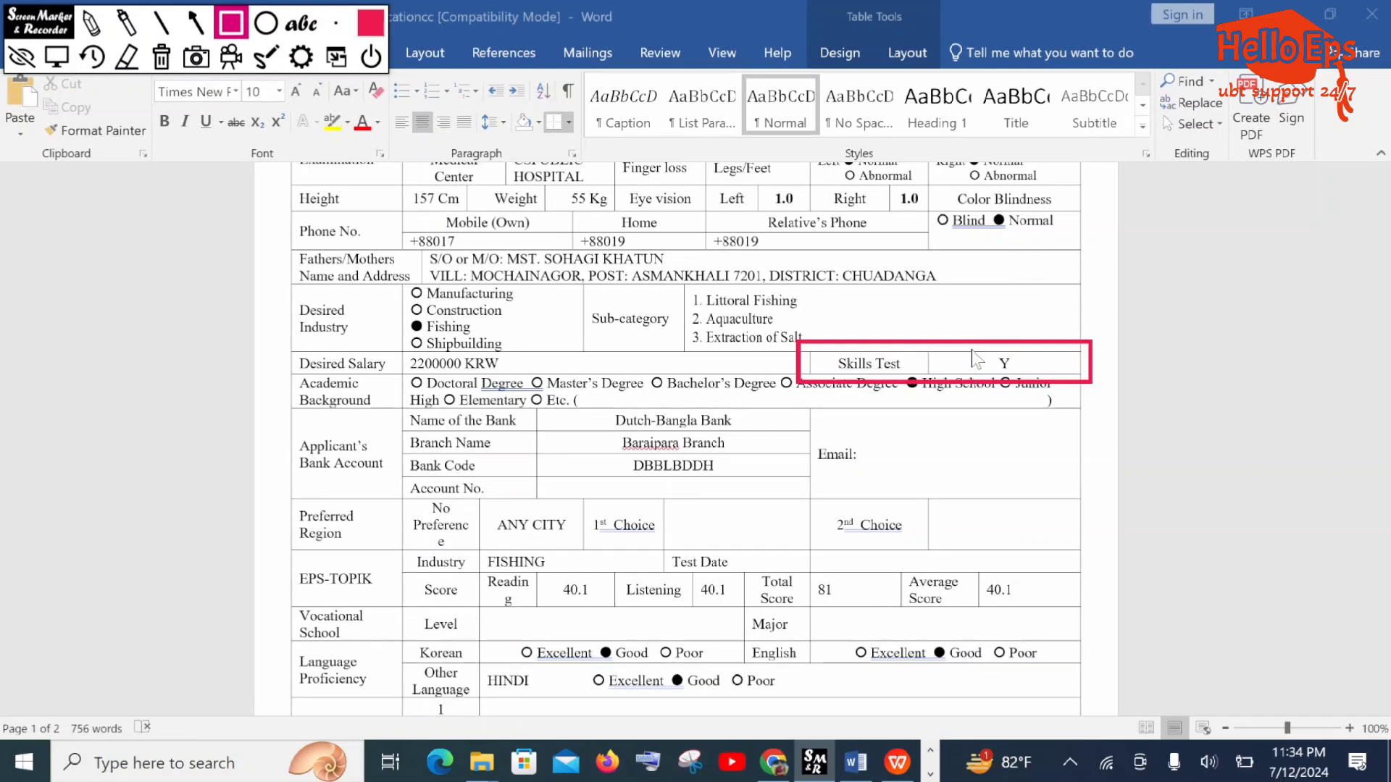
# Draw a line over the Skills Test entry, then remove its markings and return Screen Marker to the normal cursor
pyautogui.click(160, 23)
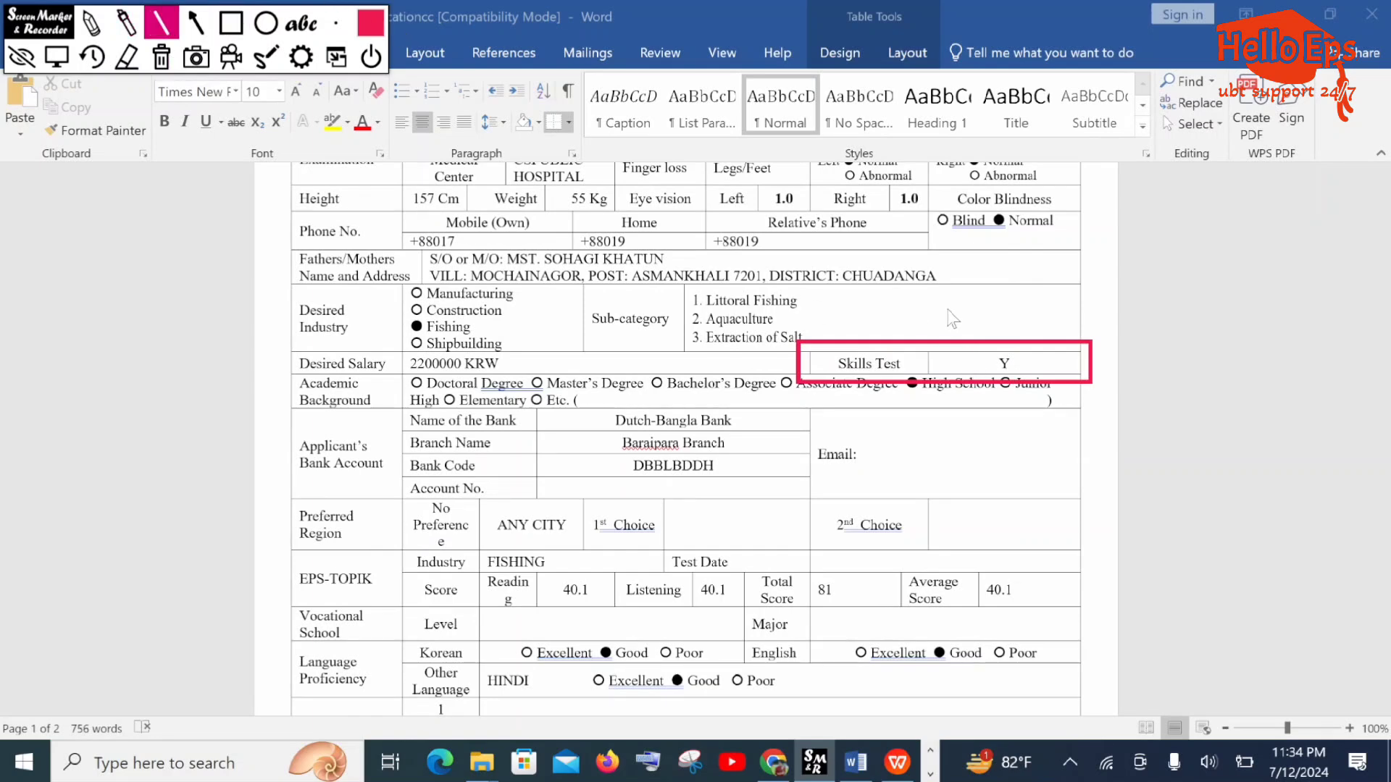
pyautogui.moveTo(959, 354); pyautogui.dragTo(1012, 344)
pyautogui.click(95, 58)
pyautogui.click(94, 58)
pyautogui.click(57, 56)
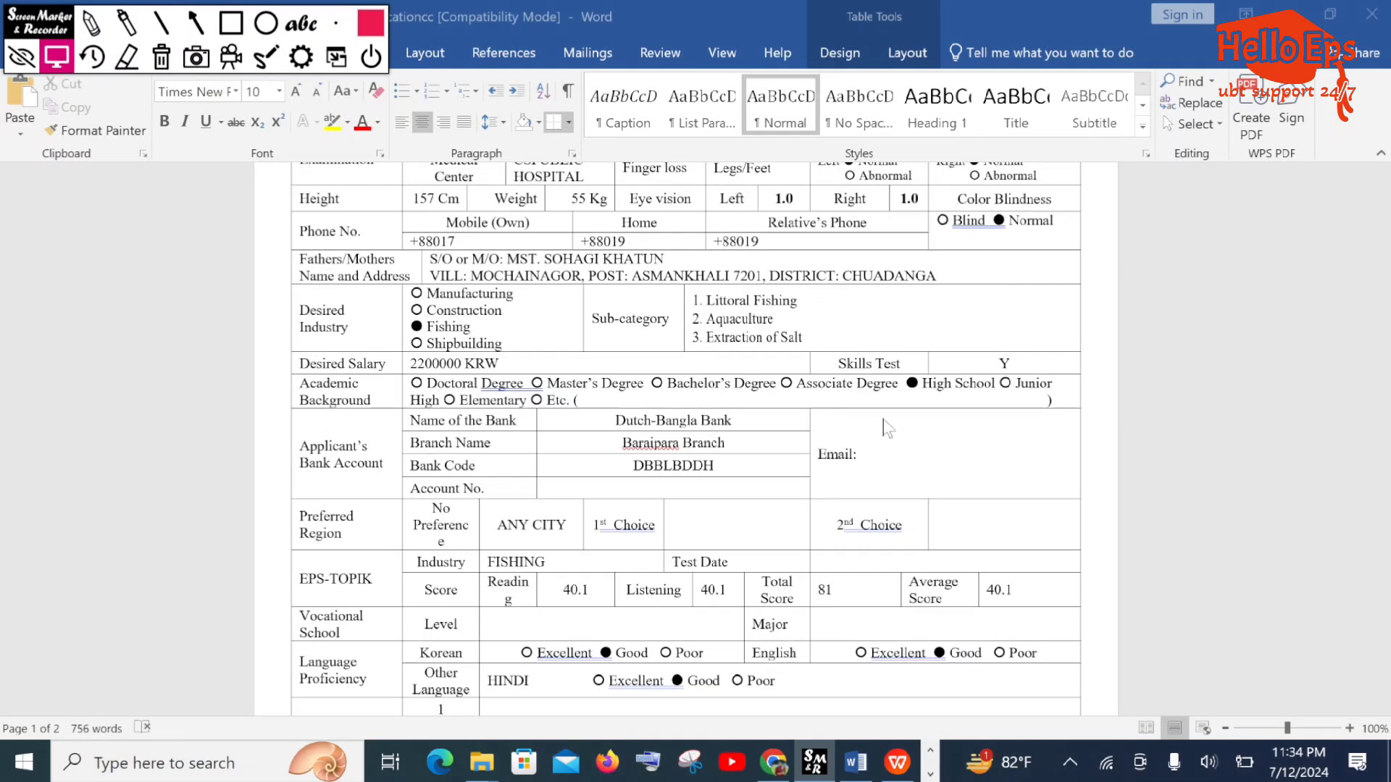
# Review the Applicant's Bank Account section, pointing out the bank code, bank name, Account No. and Email fields
pyautogui.scroll(-1, 898, 355)
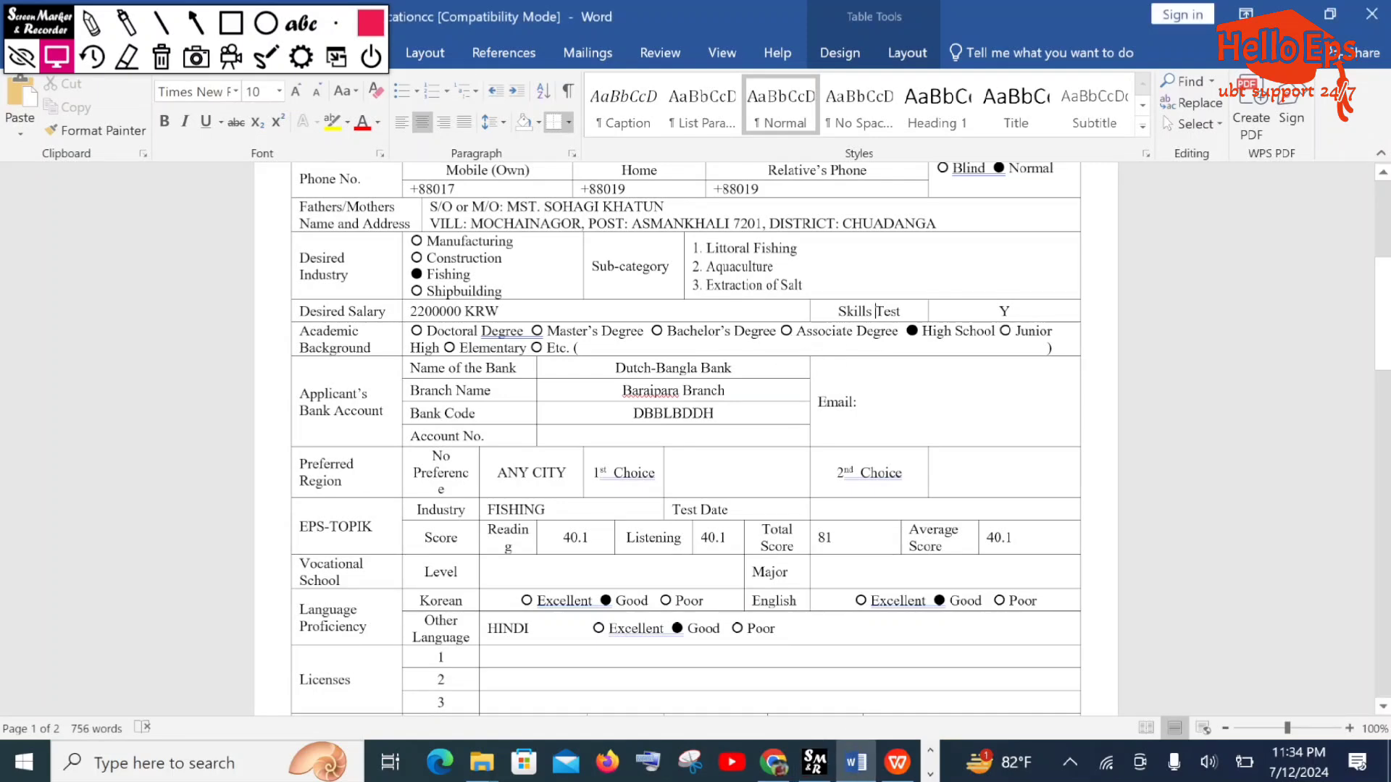
pyautogui.scroll(-2, 875, 311)
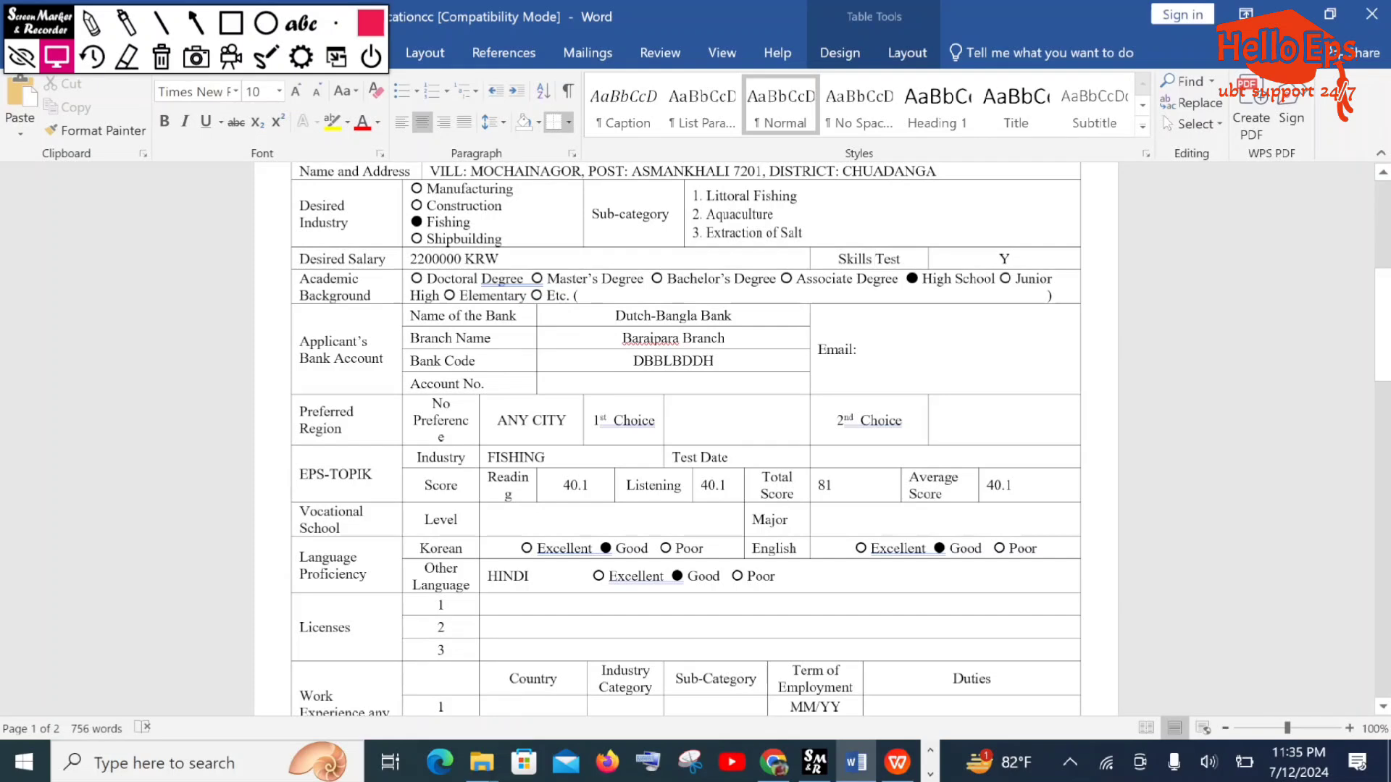
pyautogui.moveTo(714, 361); pyautogui.dragTo(634, 360)
pyautogui.click(714, 361)
pyautogui.moveTo(734, 316); pyautogui.dragTo(615, 317)
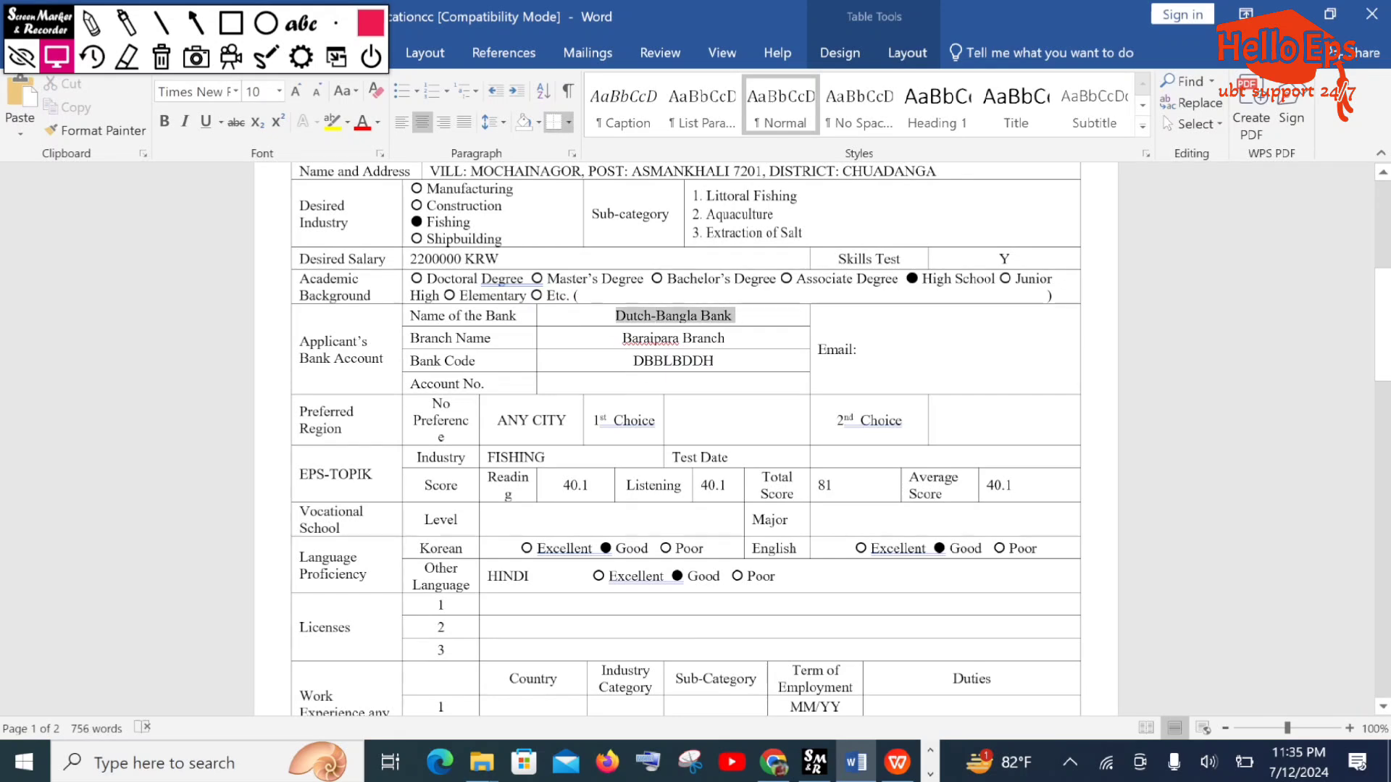
pyautogui.click(735, 317)
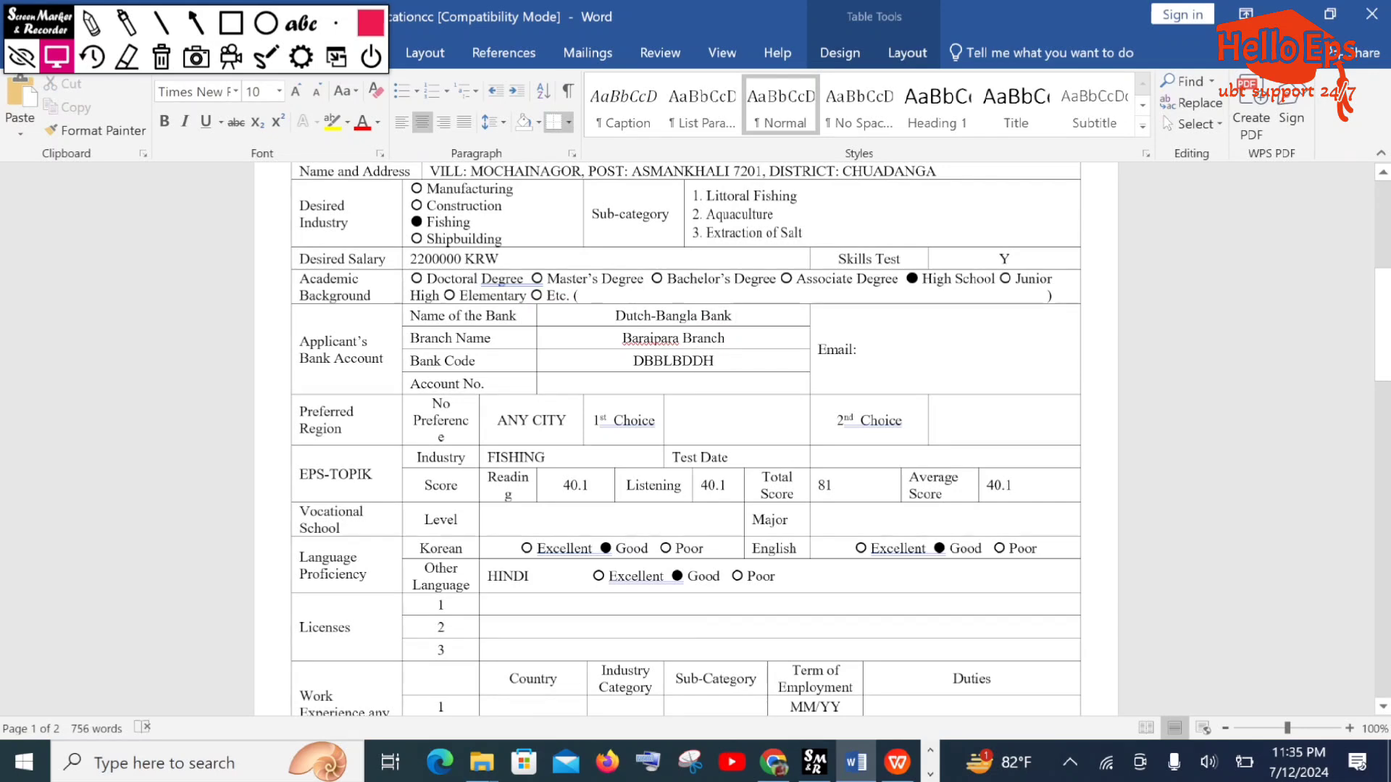
pyautogui.click(673, 383)
pyautogui.click(861, 350)
# Highlight the "ANY CITY" entry in the Preferred Region row for review
pyautogui.scroll(-1, 686, 439)
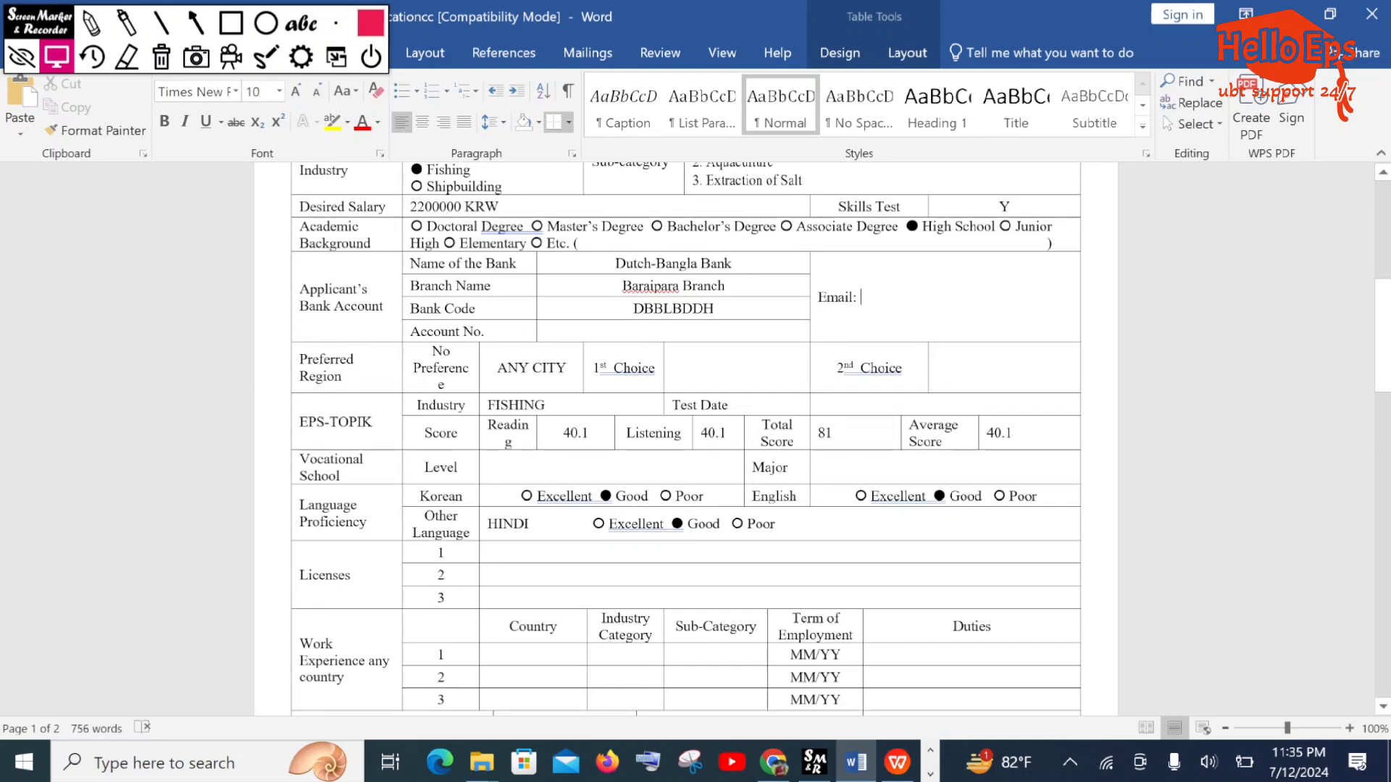
pyautogui.scroll(-1, 686, 439)
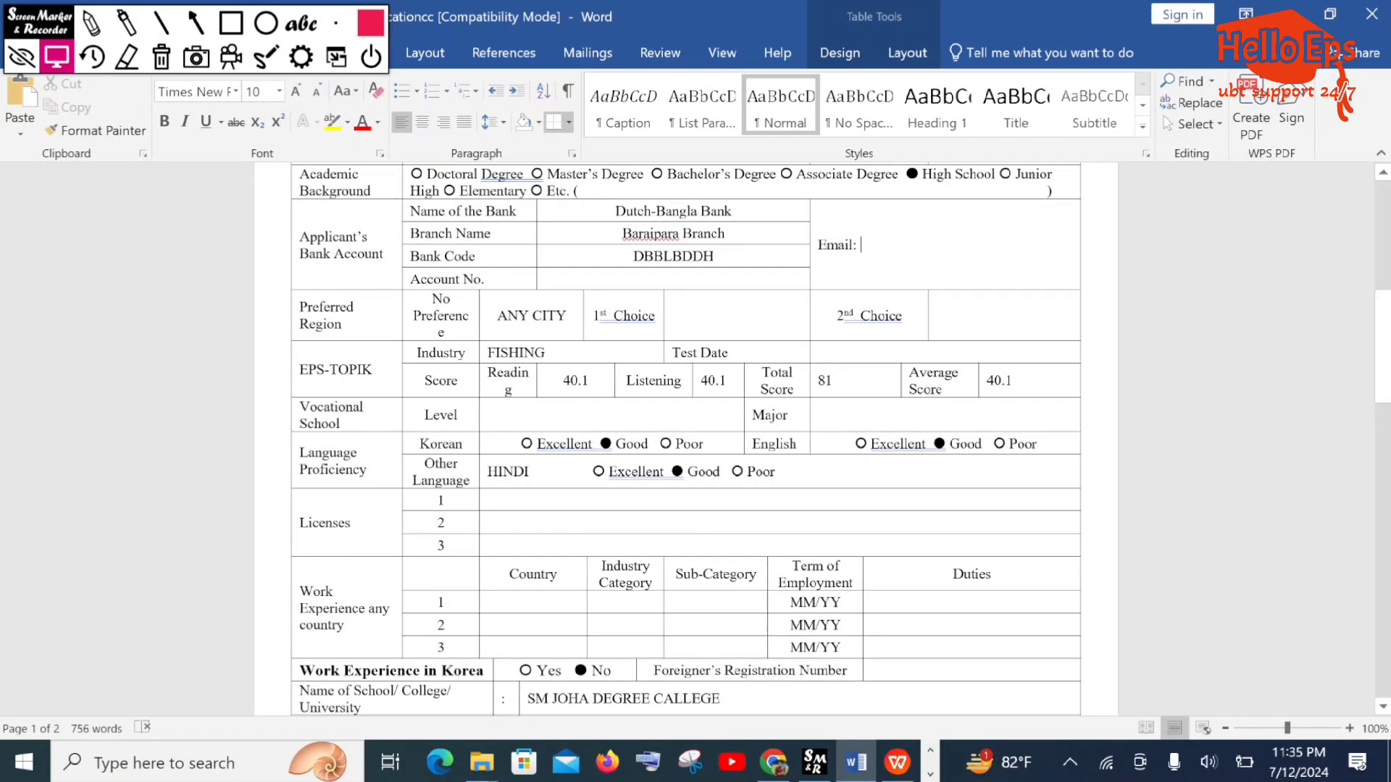
pyautogui.moveTo(496, 315); pyautogui.dragTo(571, 315)
pyautogui.click(570, 315)
pyautogui.moveTo(570, 316); pyautogui.dragTo(498, 316)
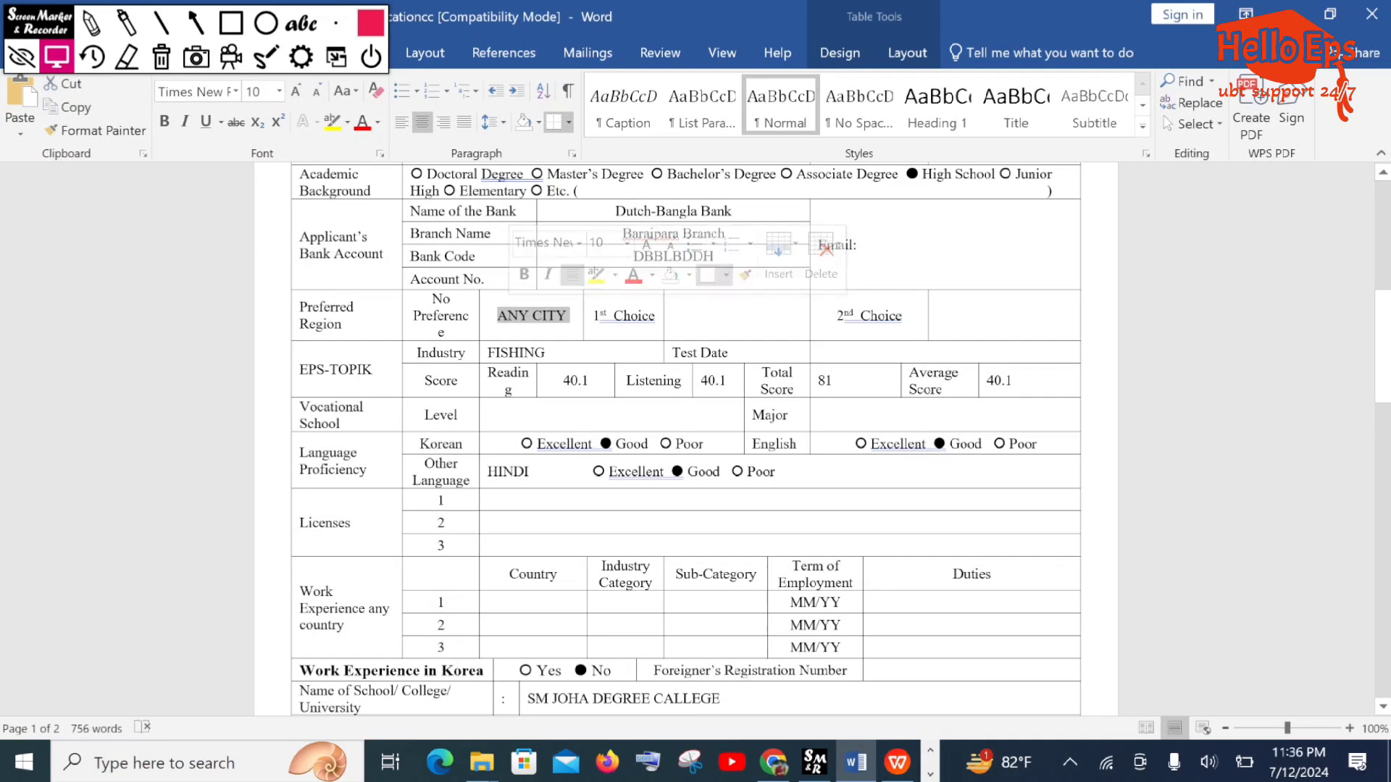
pyautogui.click(529, 316)
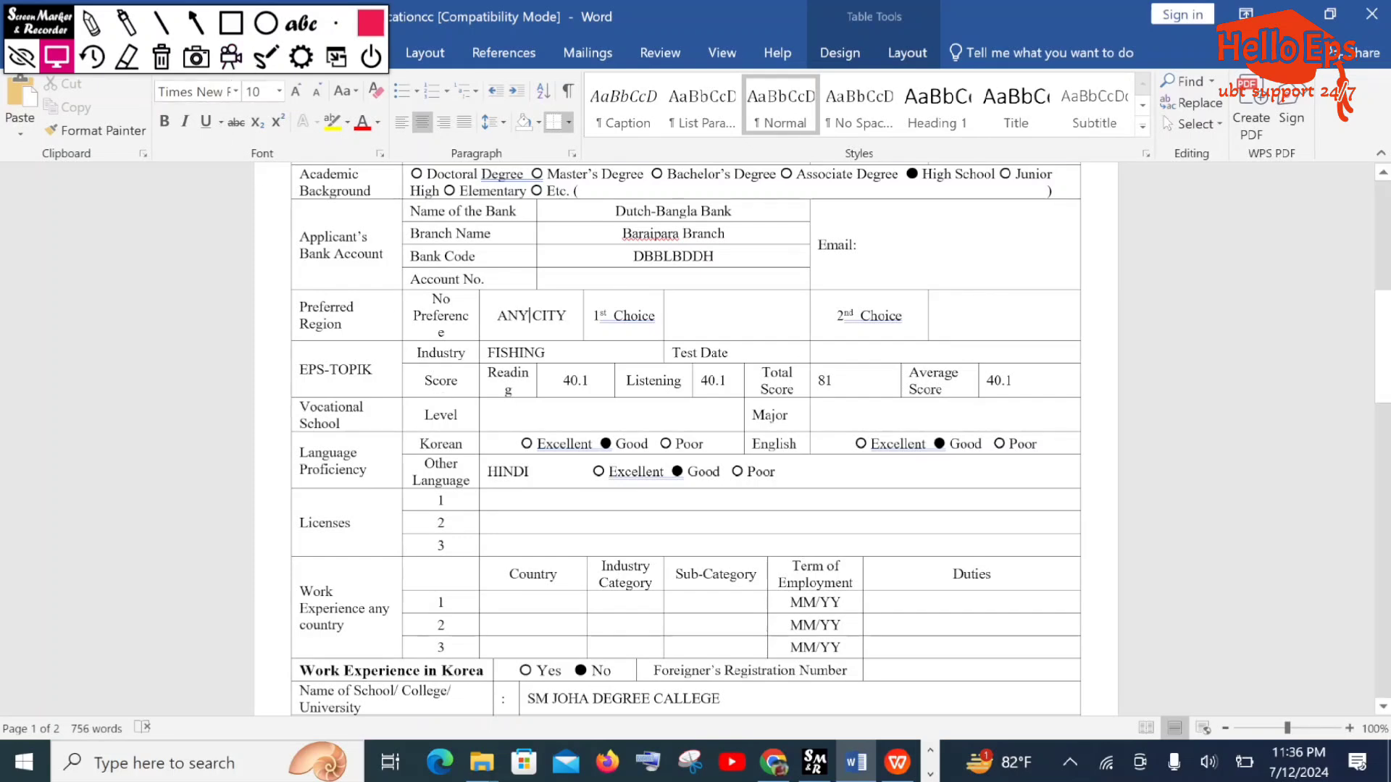
# Review the Industry entry in the EPS-TOPIK row and place the cursor in the empty Test Date field
pyautogui.moveTo(467, 354); pyautogui.dragTo(393, 355)
pyautogui.click(469, 353)
pyautogui.click(549, 353)
pyautogui.scroll(3, 686, 439)
pyautogui.scroll(-2, 687, 439)
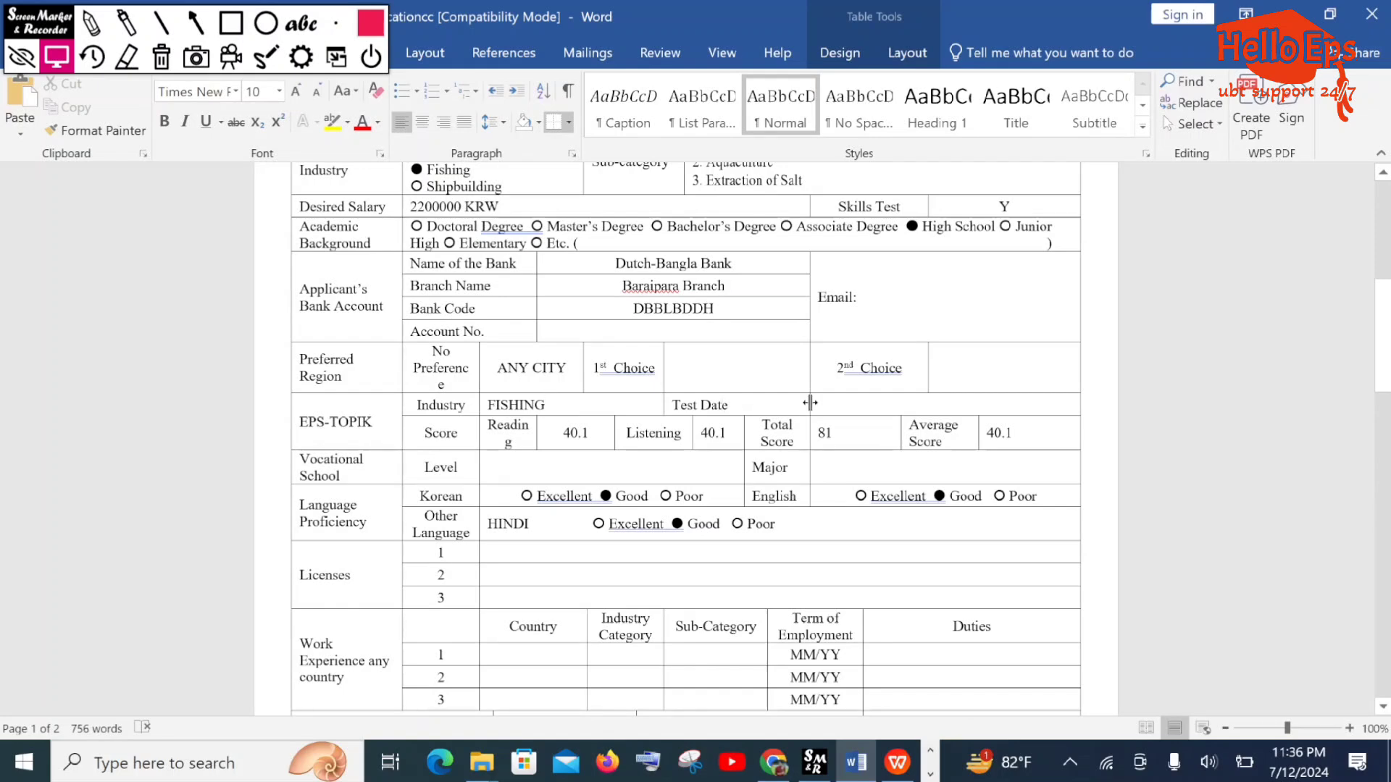
pyautogui.click(728, 405)
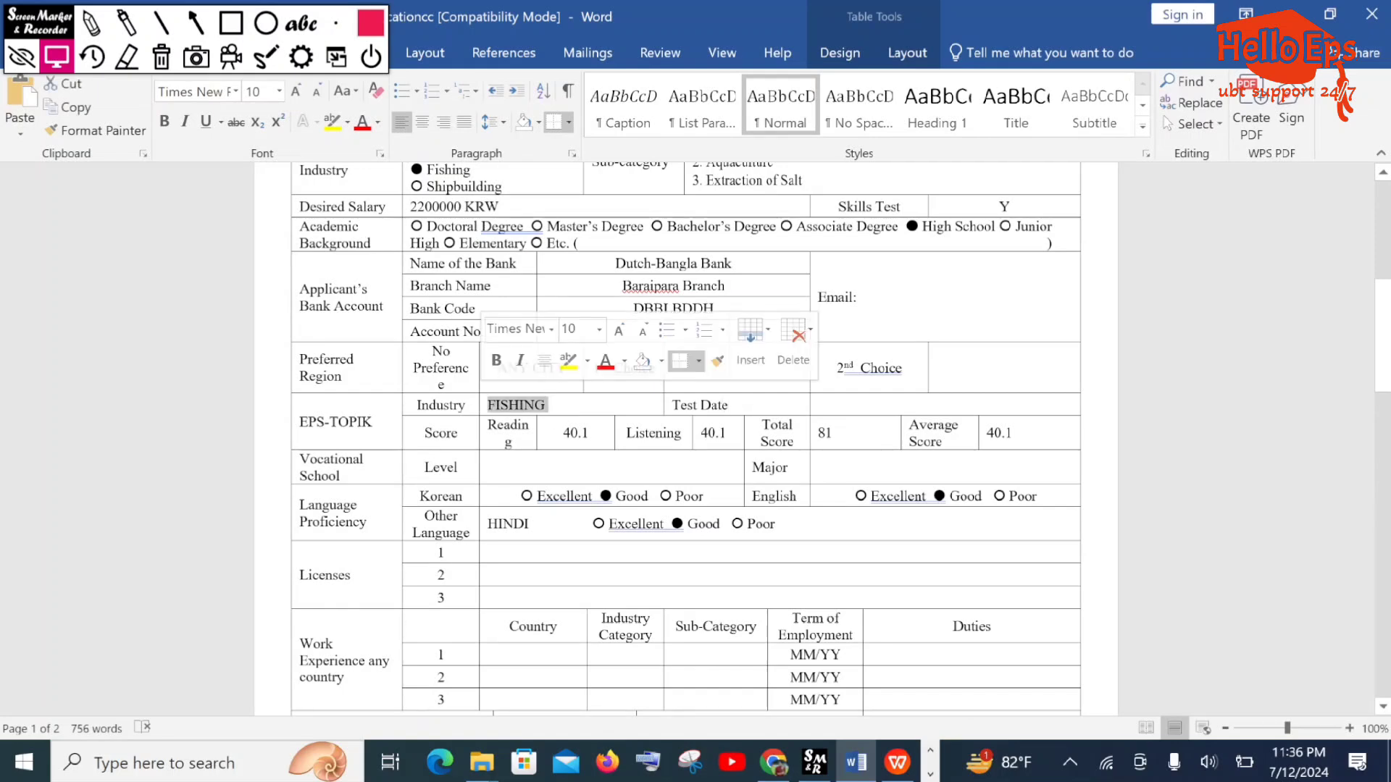
pyautogui.click(818, 405)
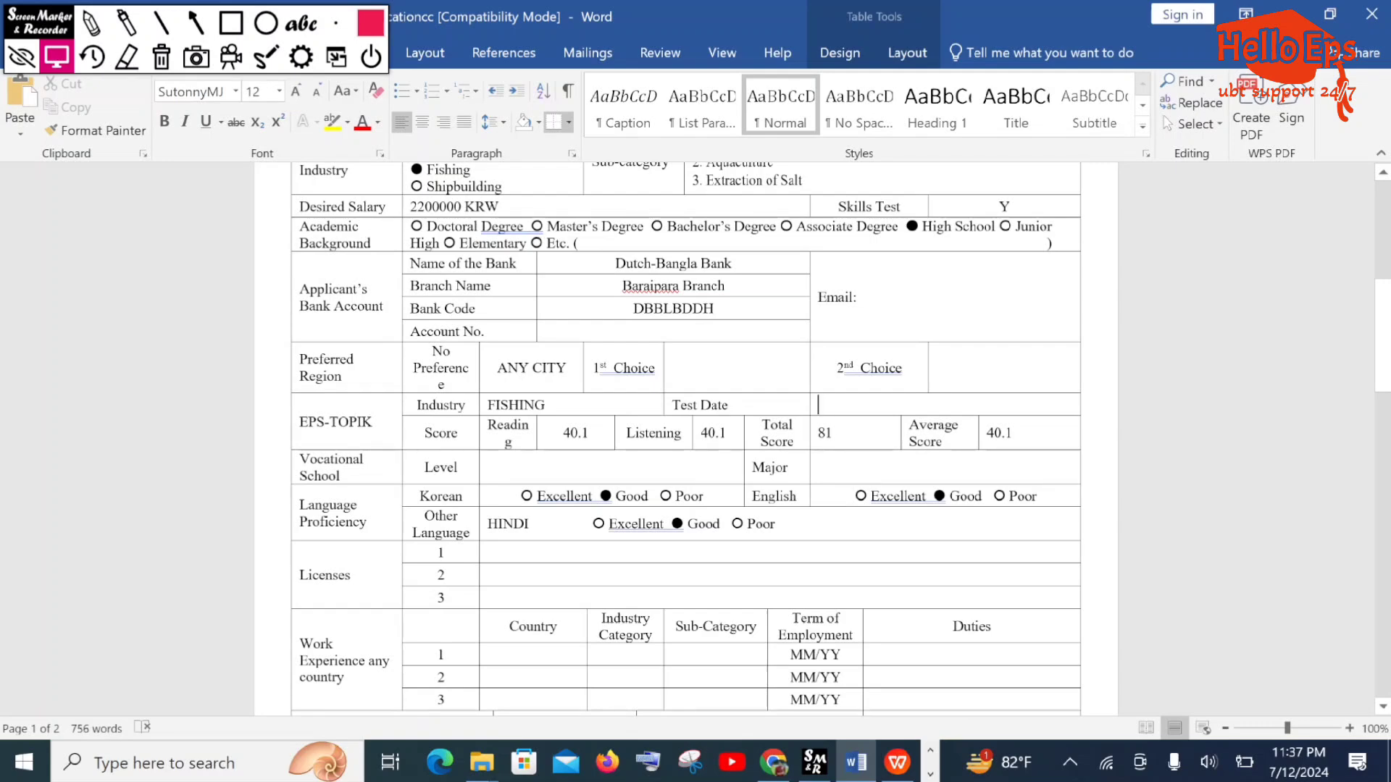
# Switch to Chrome, check the EPS-TOPIK pass result page, and show the Foreign Worker Service test-results page
pyautogui.click(777, 764)
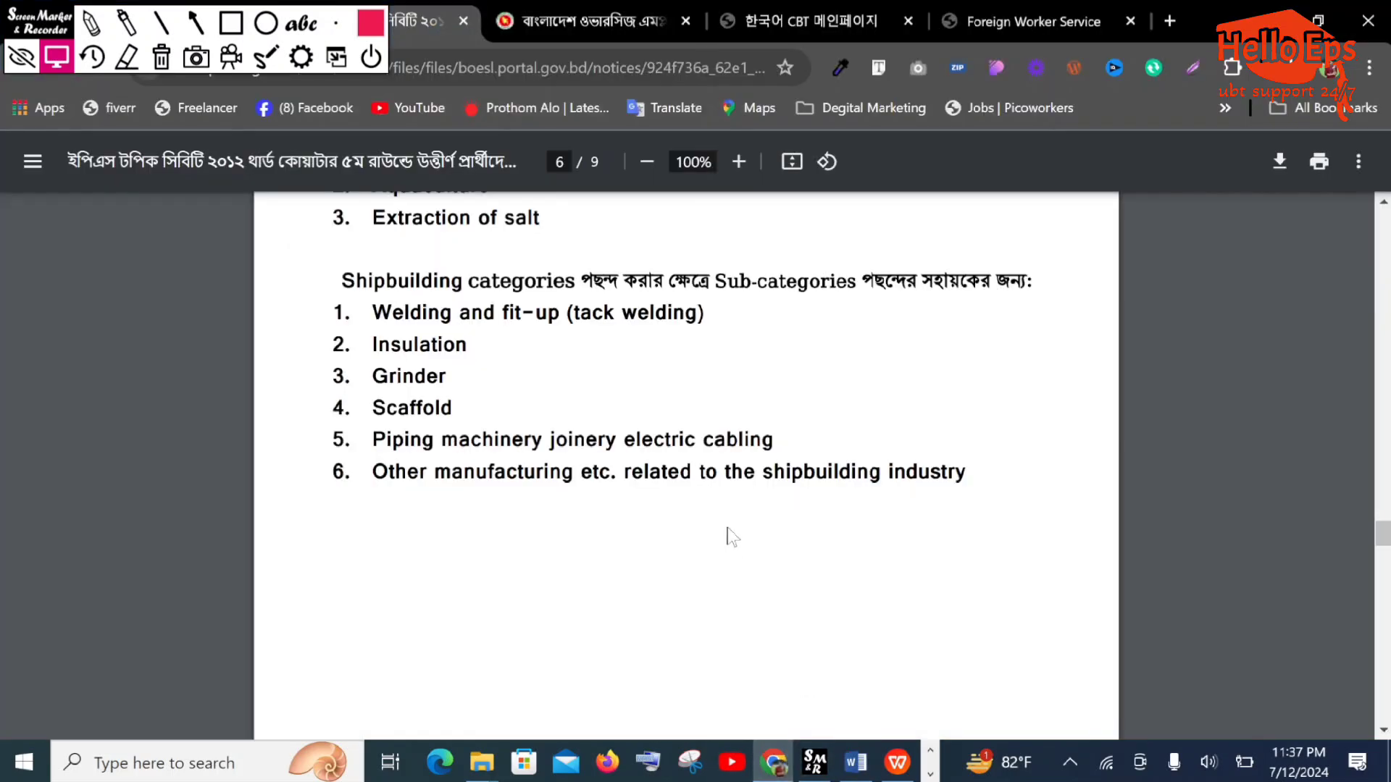
pyautogui.click(796, 8)
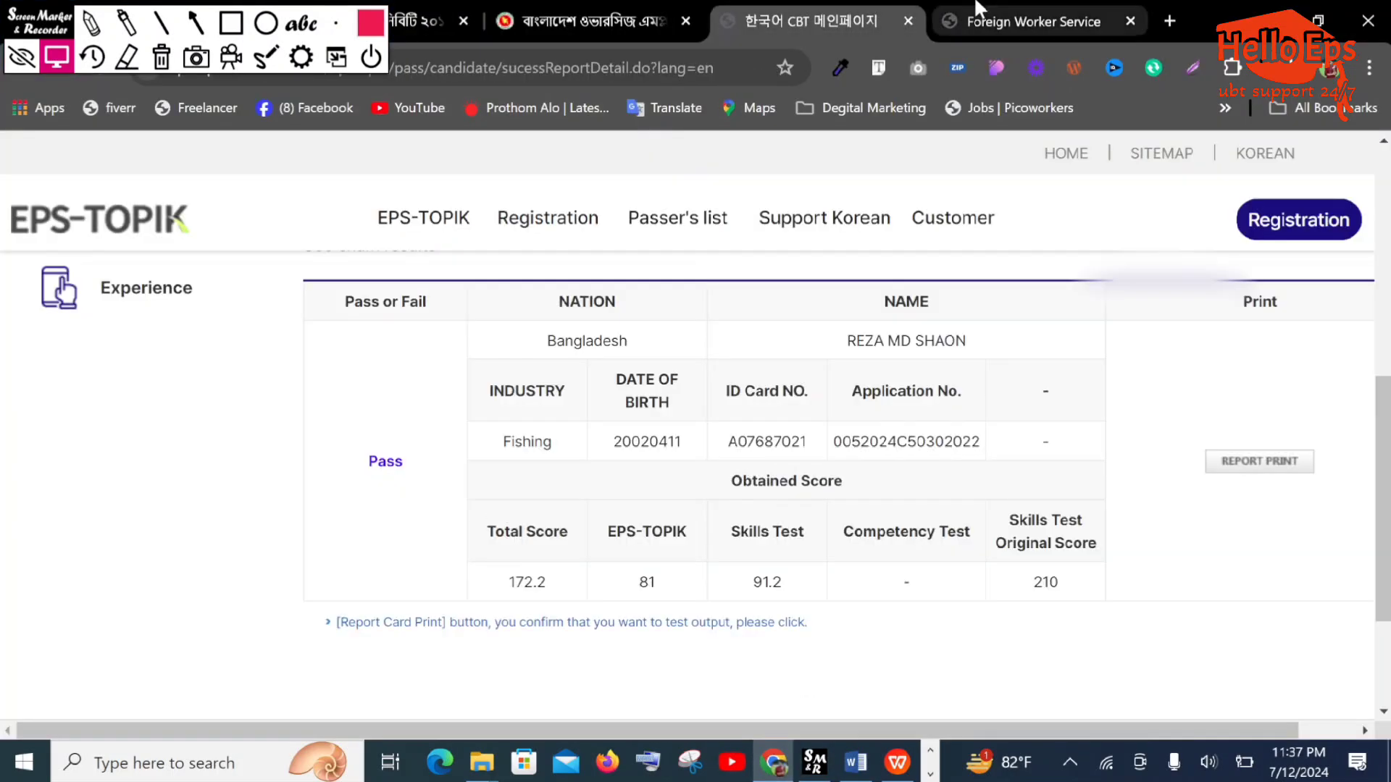
pyautogui.click(955, 28)
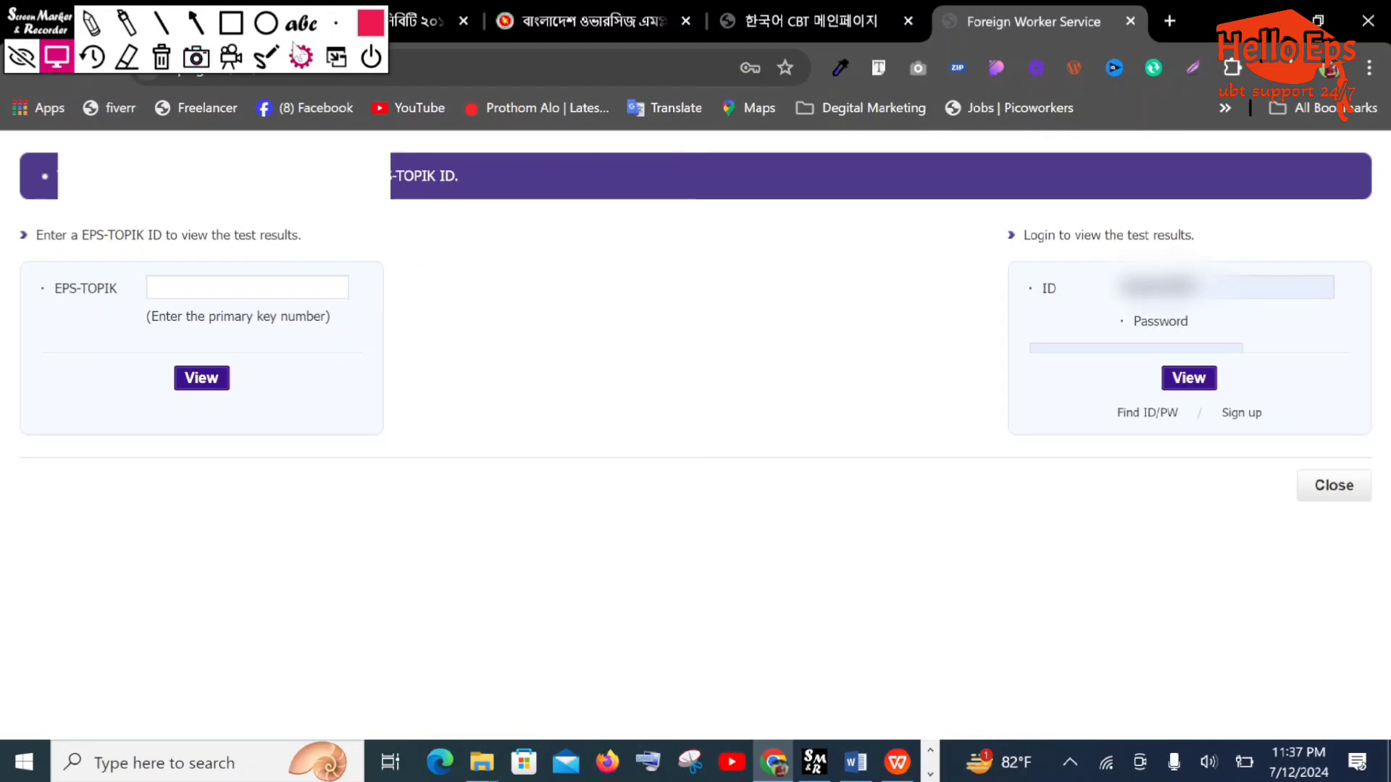
# Outline the EPS-TOPIK ID entry field with a red rectangle, then return to the normal cursor
pyautogui.click(231, 22)
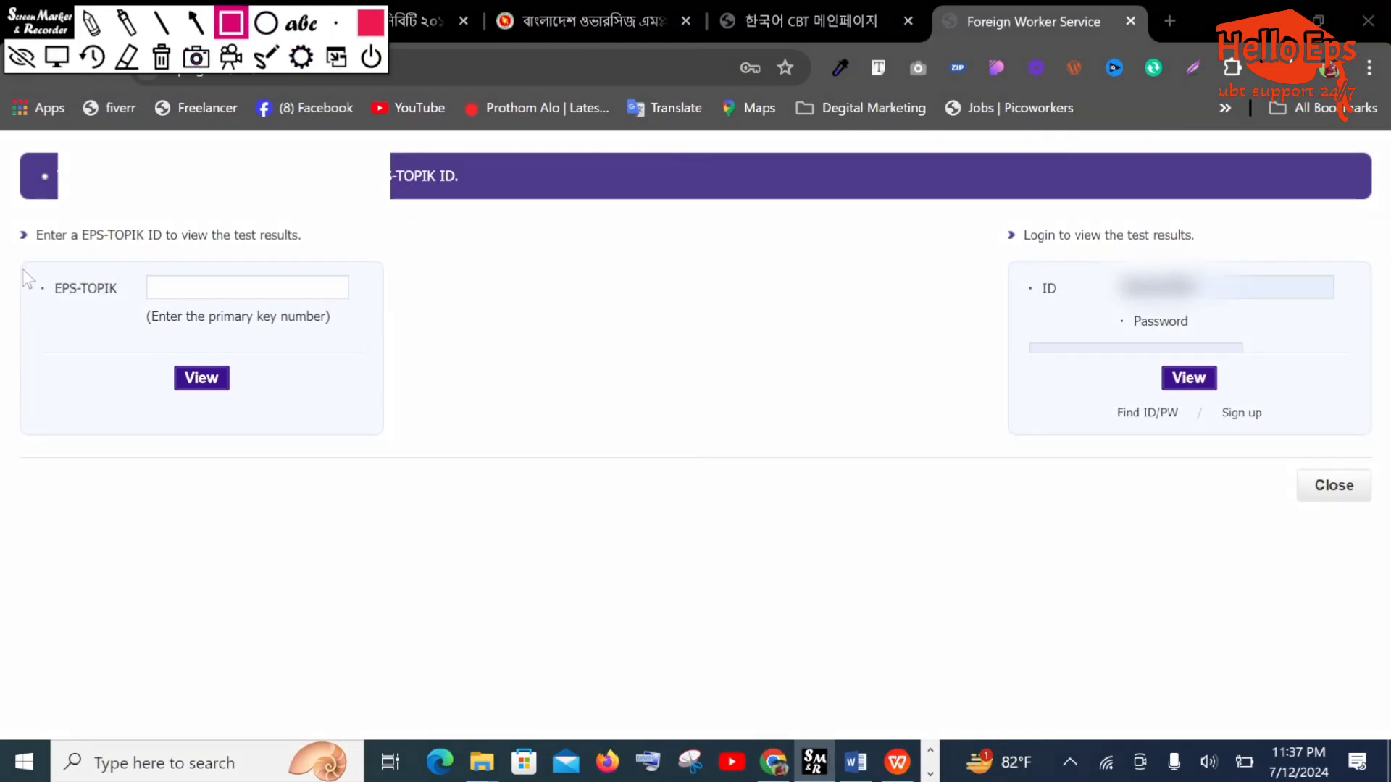
pyautogui.moveTo(20, 256)
pyautogui.mouseDown()
pyautogui.moveTo(352, 315)
pyautogui.moveTo(393, 362)
pyautogui.moveTo(422, 345)
pyautogui.mouseUp()
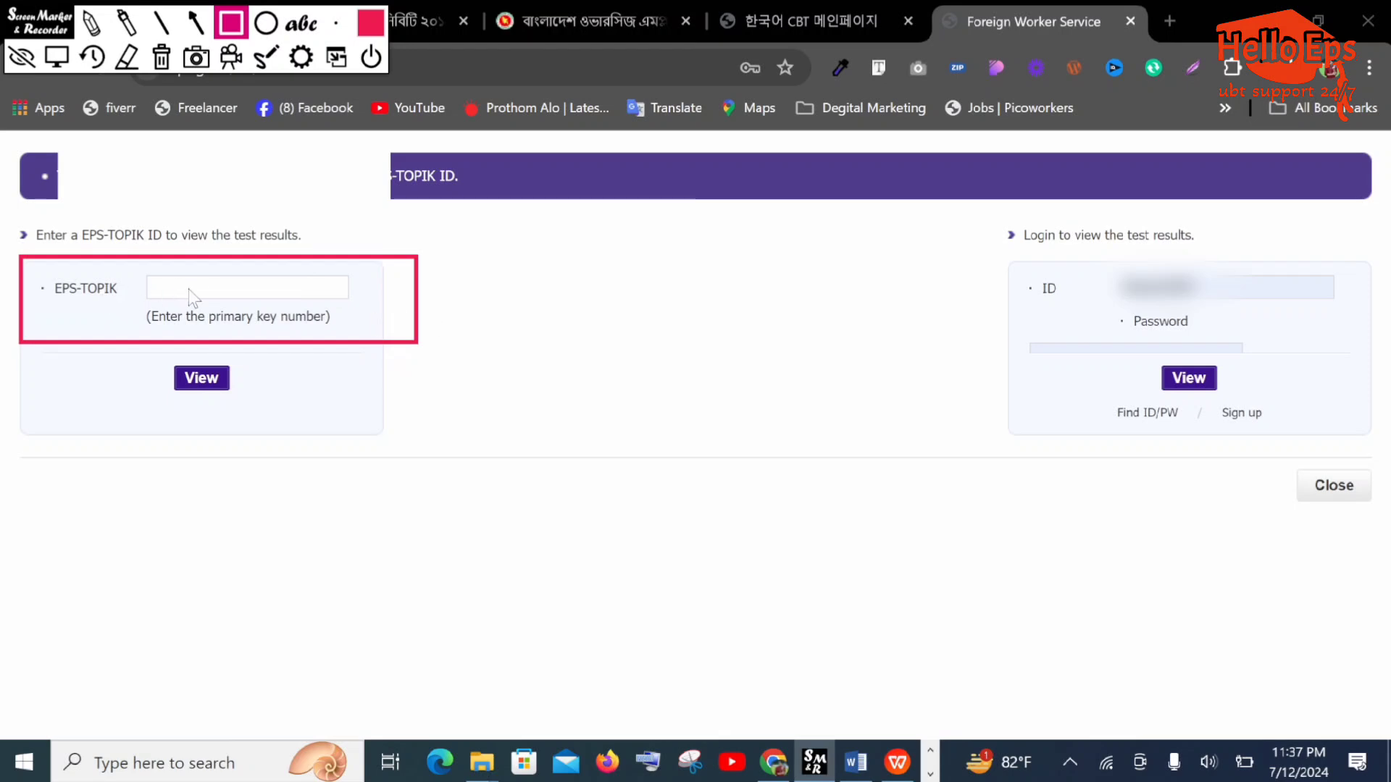
pyautogui.click(58, 58)
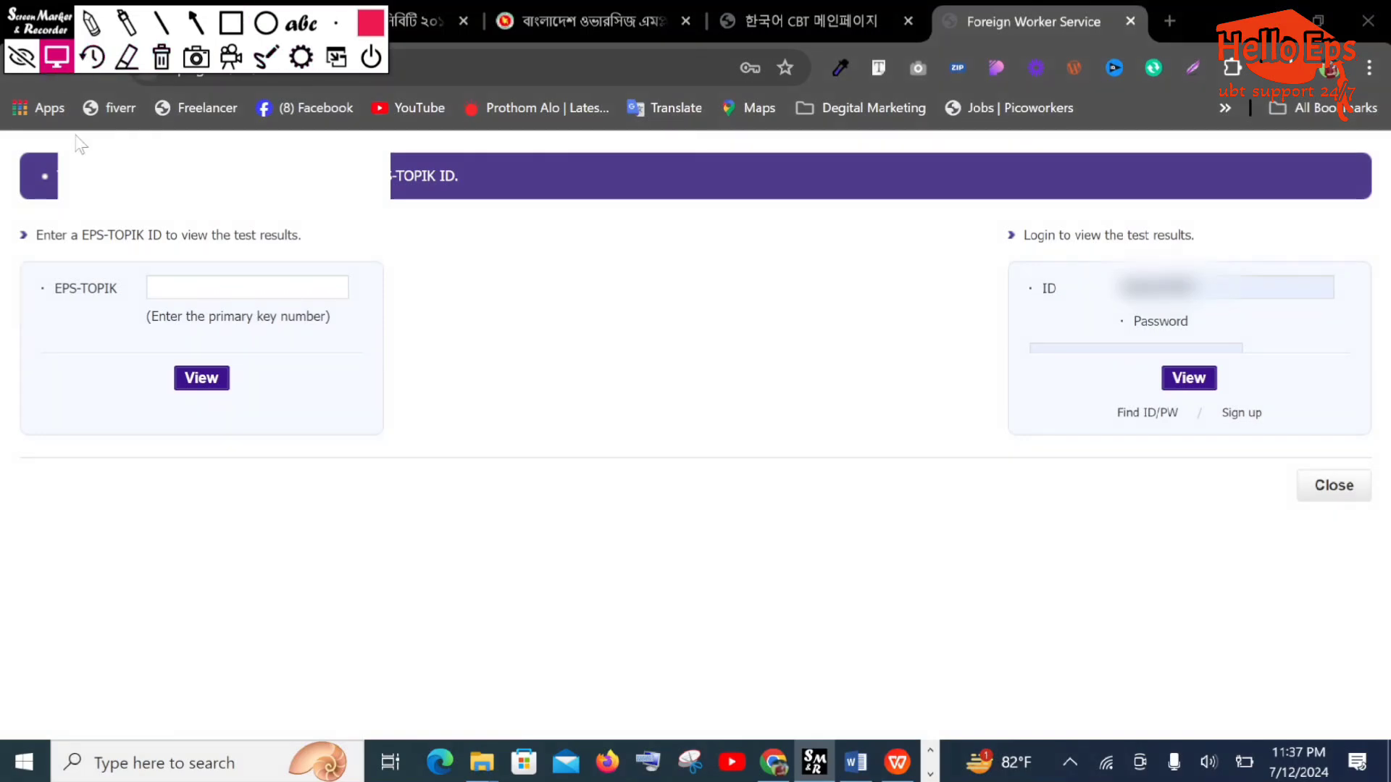
# Enter the applicant's EPS-TOPIK primary key number and view the test results
pyautogui.click(289, 286)
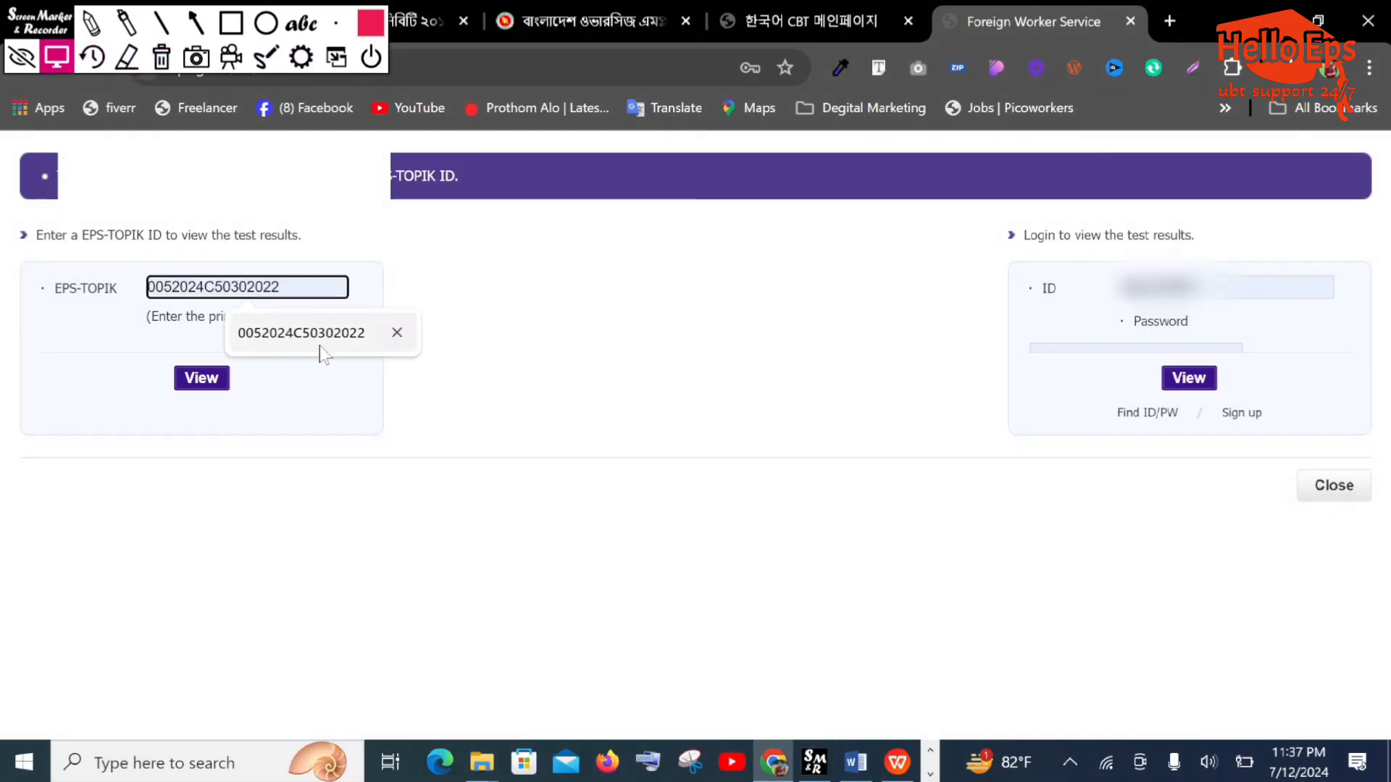
pyautogui.click(320, 351)
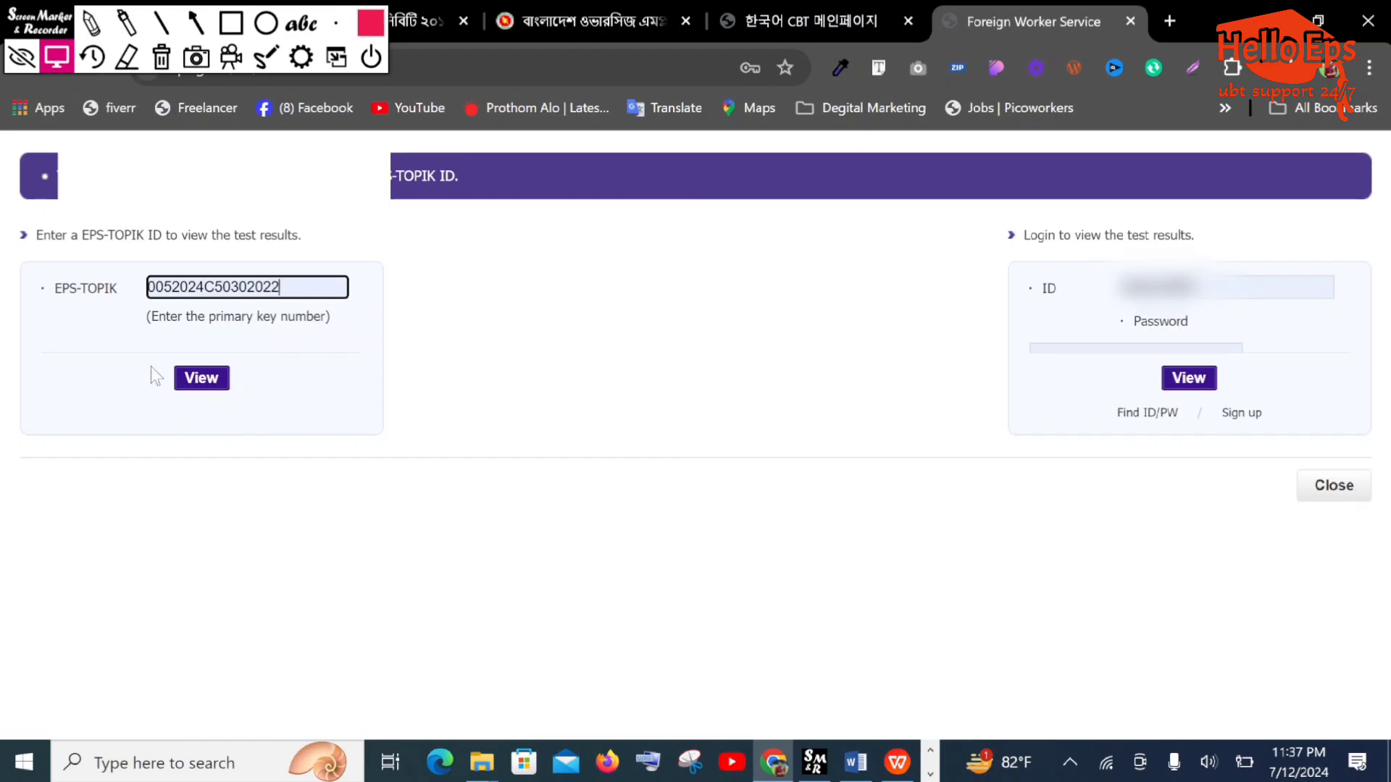
pyautogui.click(211, 381)
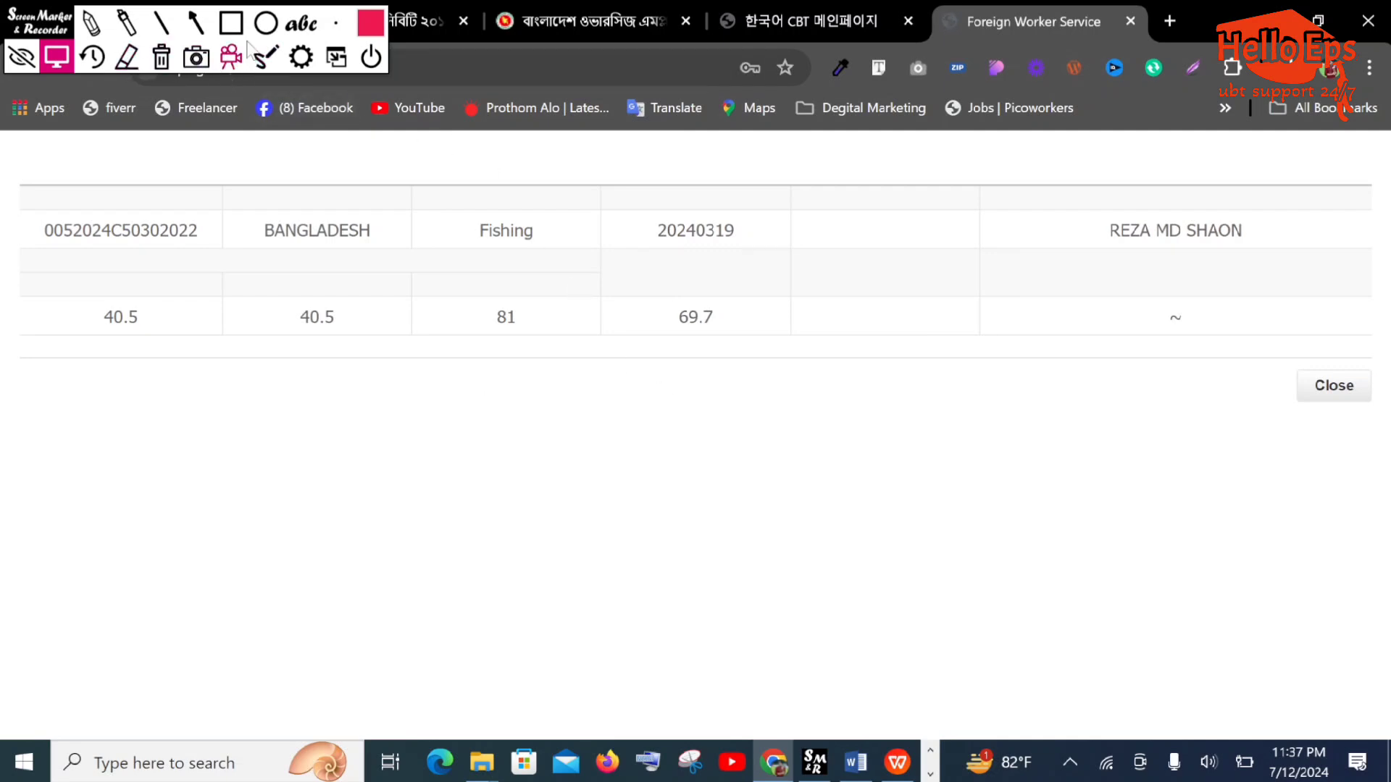
# Outline the score row, the "Fishing" industry, the test date and the applicant's name with red rectangles in the results
pyautogui.click(230, 23)
pyautogui.moveTo(47, 291)
pyautogui.mouseDown()
pyautogui.moveTo(76, 331)
pyautogui.moveTo(940, 389)
pyautogui.moveTo(1221, 356)
pyautogui.mouseUp()
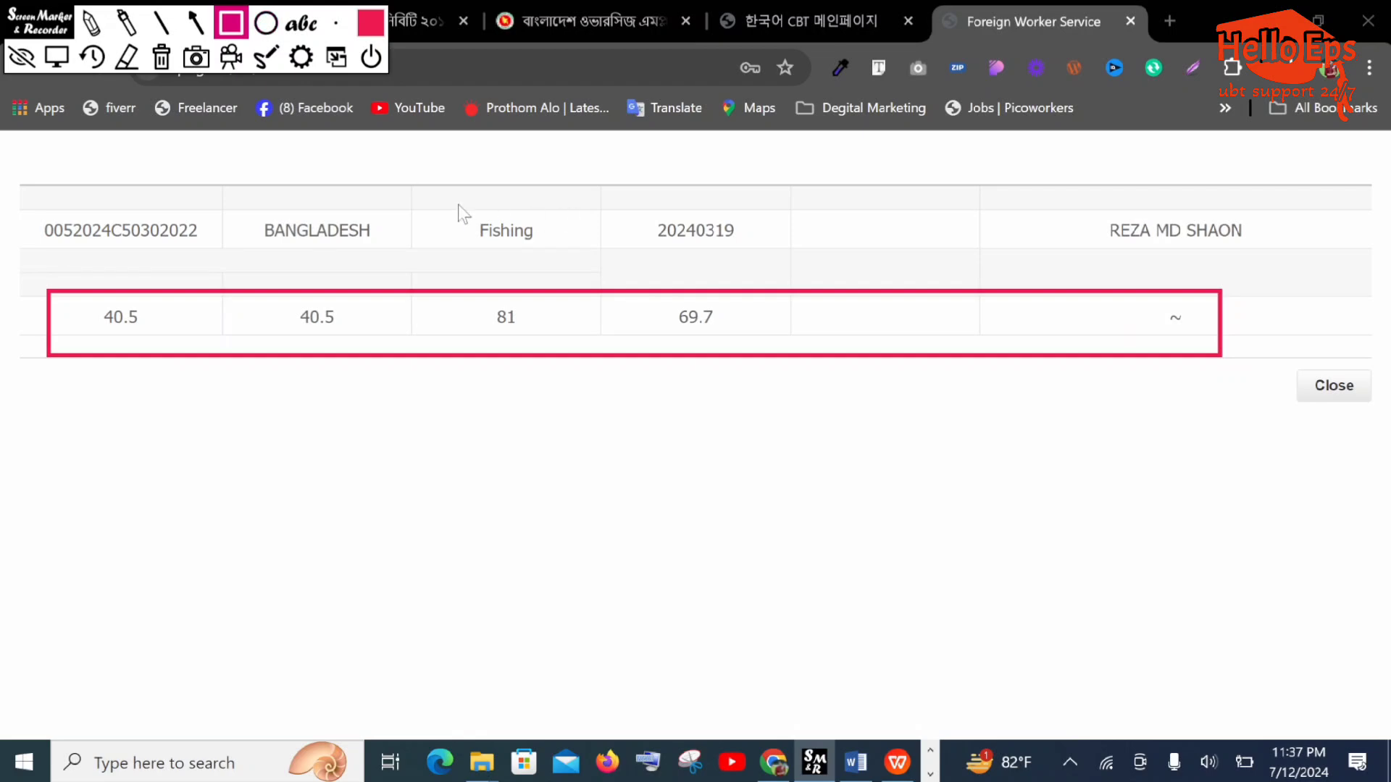
pyautogui.moveTo(443, 208)
pyautogui.mouseDown()
pyautogui.moveTo(550, 233)
pyautogui.moveTo(570, 254)
pyautogui.mouseUp()
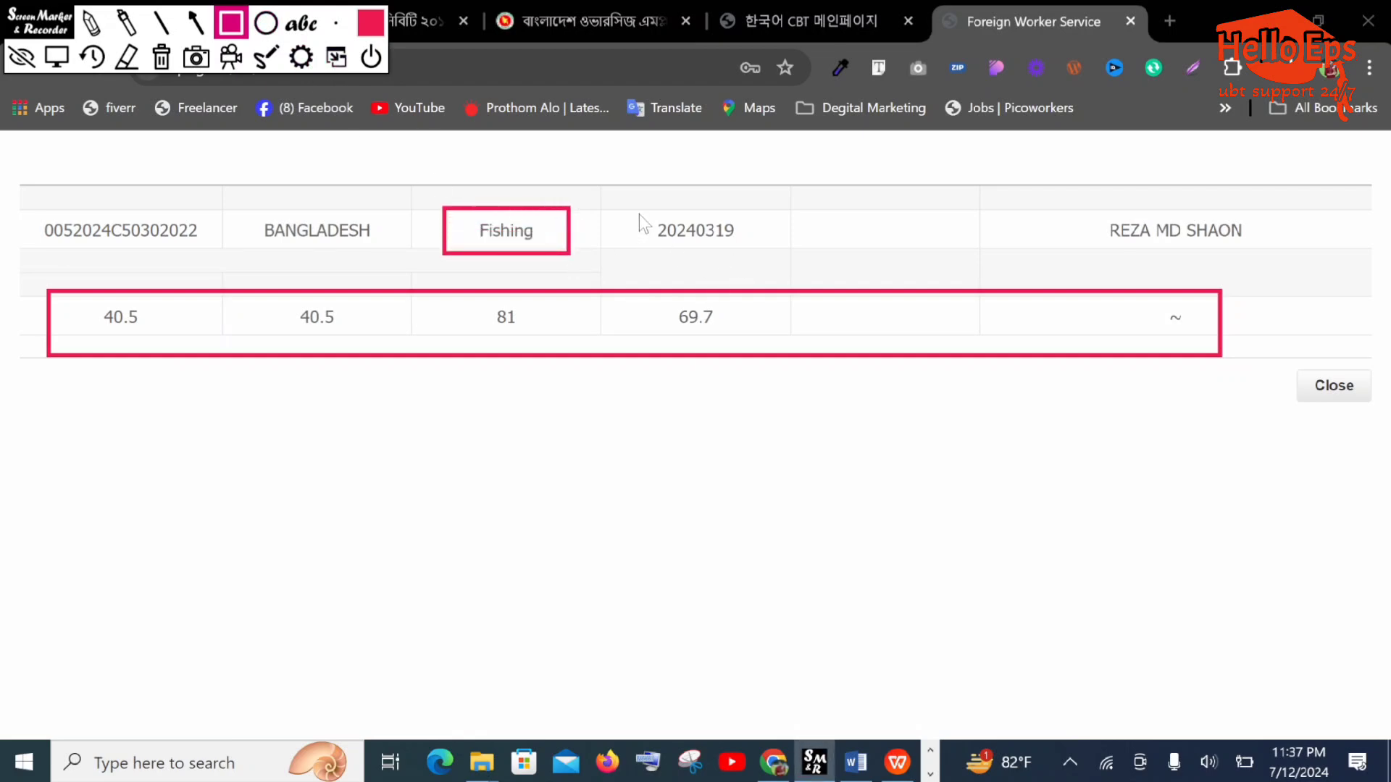
pyautogui.moveTo(638, 215); pyautogui.dragTo(794, 252)
pyautogui.moveTo(1082, 202)
pyautogui.mouseDown()
pyautogui.moveTo(1210, 232)
pyautogui.moveTo(1216, 268)
pyautogui.moveTo(1288, 262)
pyautogui.mouseUp()
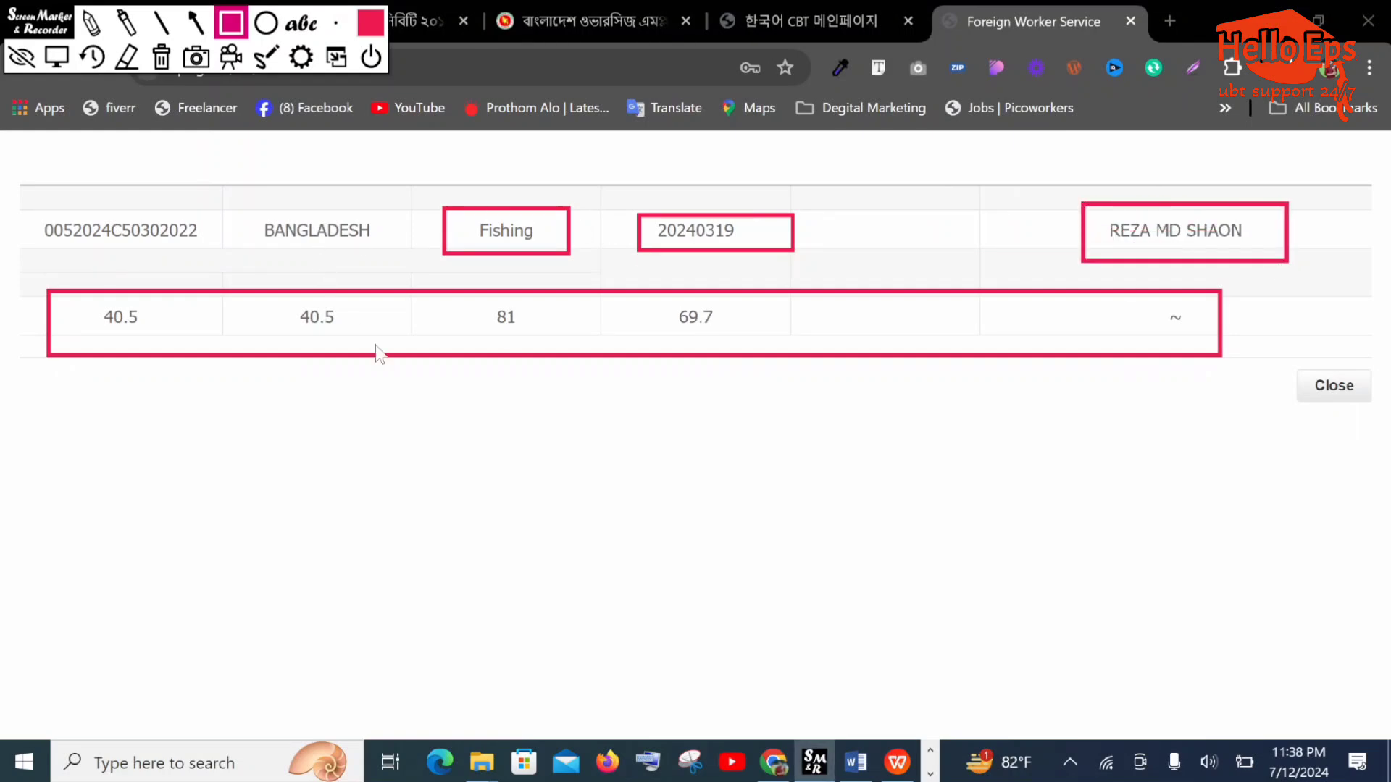
# Outline the two 40.5 scores, the 81 total and the test date in red, then clear all markings
pyautogui.moveTo(53, 281)
pyautogui.mouseDown()
pyautogui.moveTo(161, 358)
pyautogui.moveTo(179, 364)
pyautogui.moveTo(179, 352)
pyautogui.mouseUp()
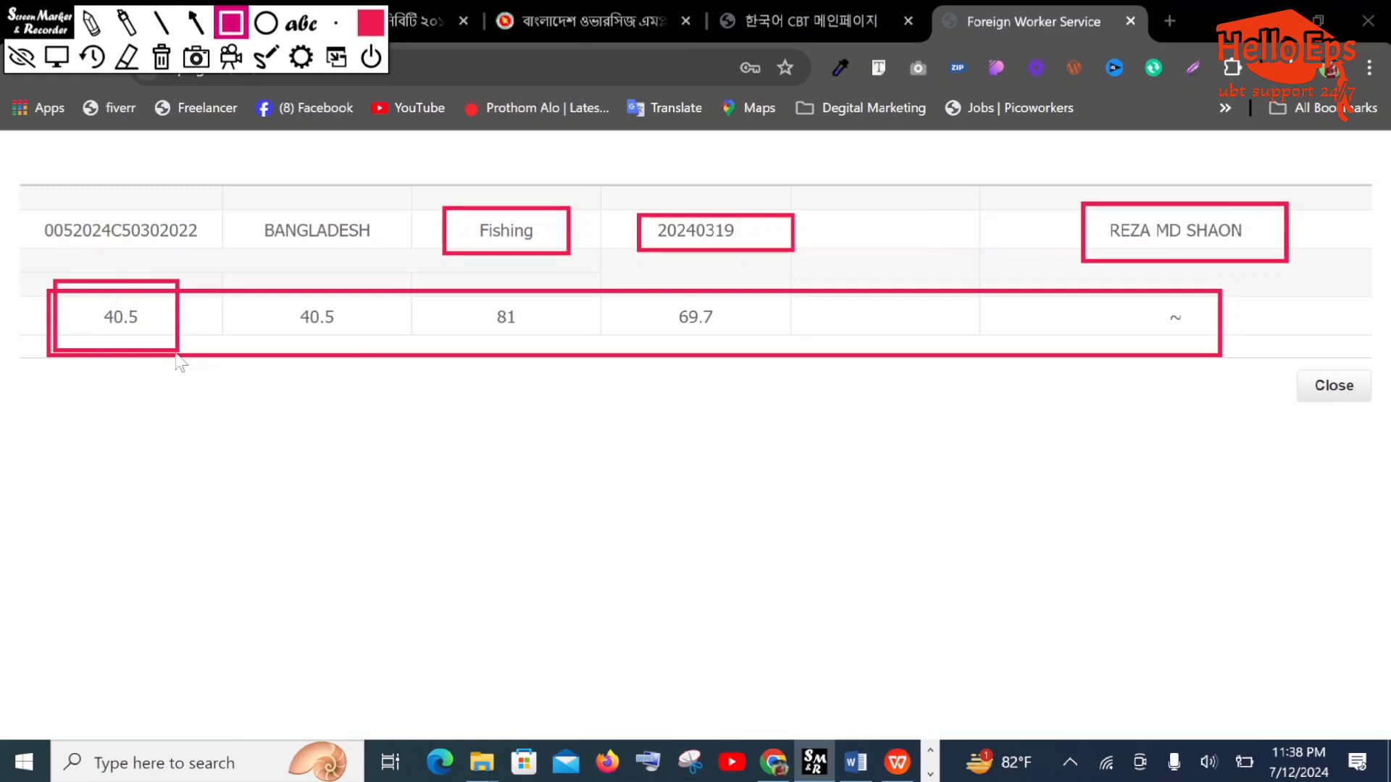
pyautogui.moveTo(268, 286)
pyautogui.mouseDown()
pyautogui.moveTo(296, 324)
pyautogui.moveTo(372, 336)
pyautogui.mouseUp()
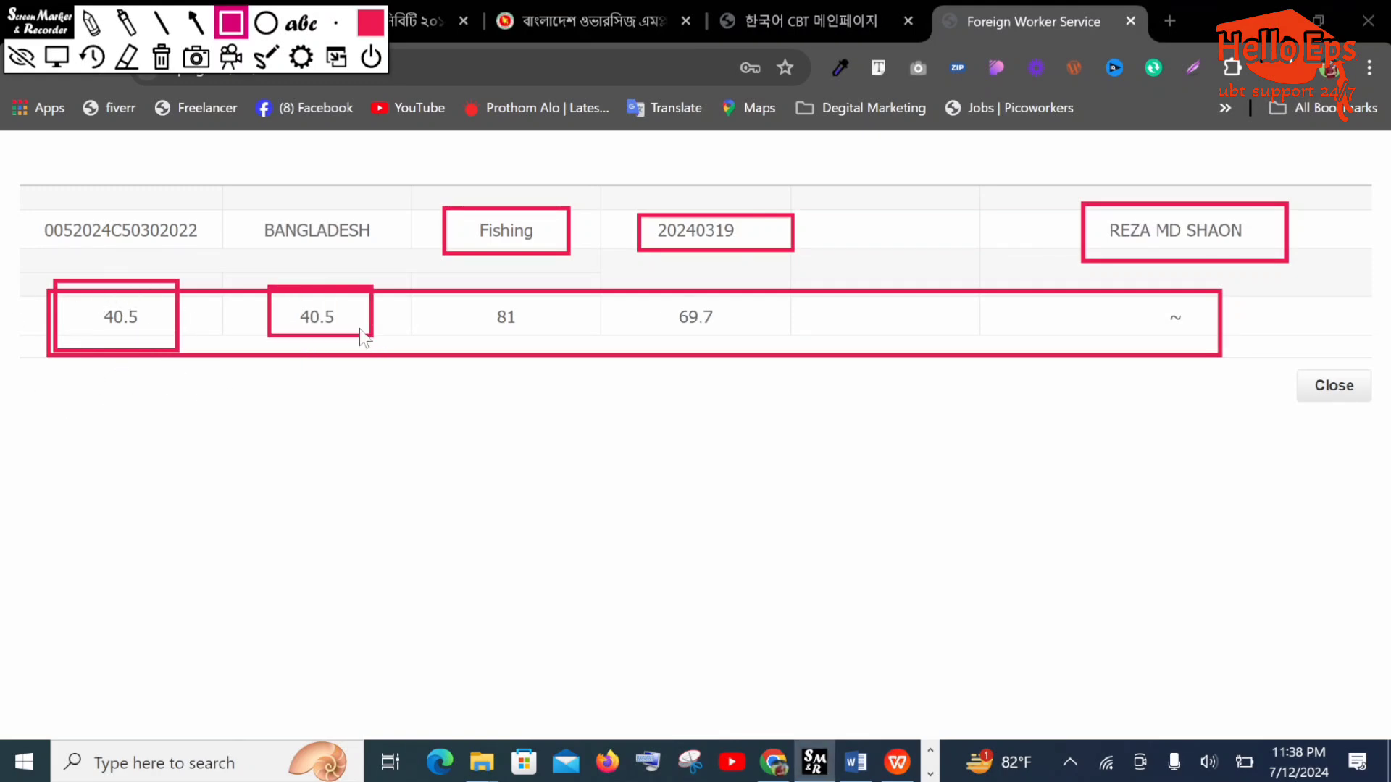
pyautogui.moveTo(468, 296)
pyautogui.mouseDown()
pyautogui.moveTo(515, 346)
pyautogui.moveTo(556, 345)
pyautogui.mouseUp()
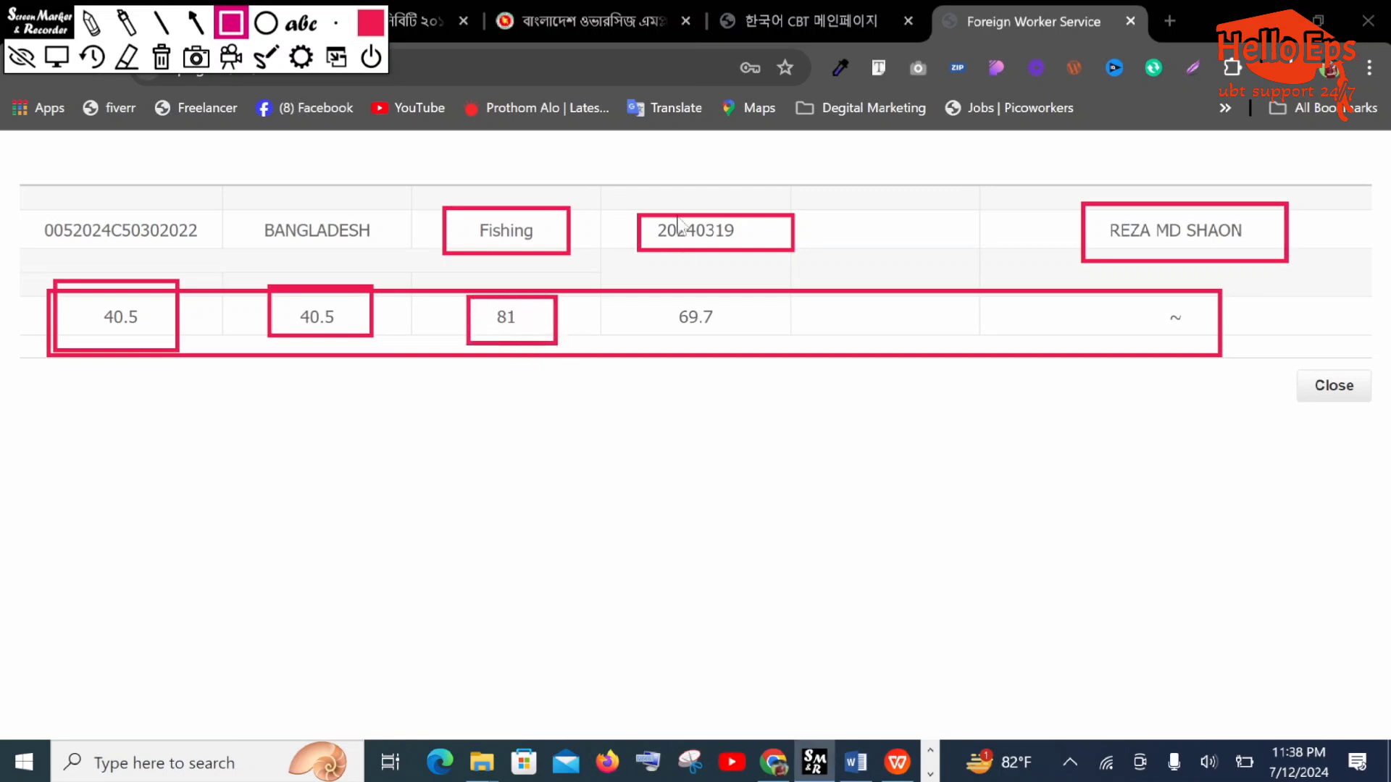
pyautogui.moveTo(602, 192)
pyautogui.mouseDown()
pyautogui.moveTo(768, 264)
pyautogui.moveTo(833, 268)
pyautogui.mouseUp()
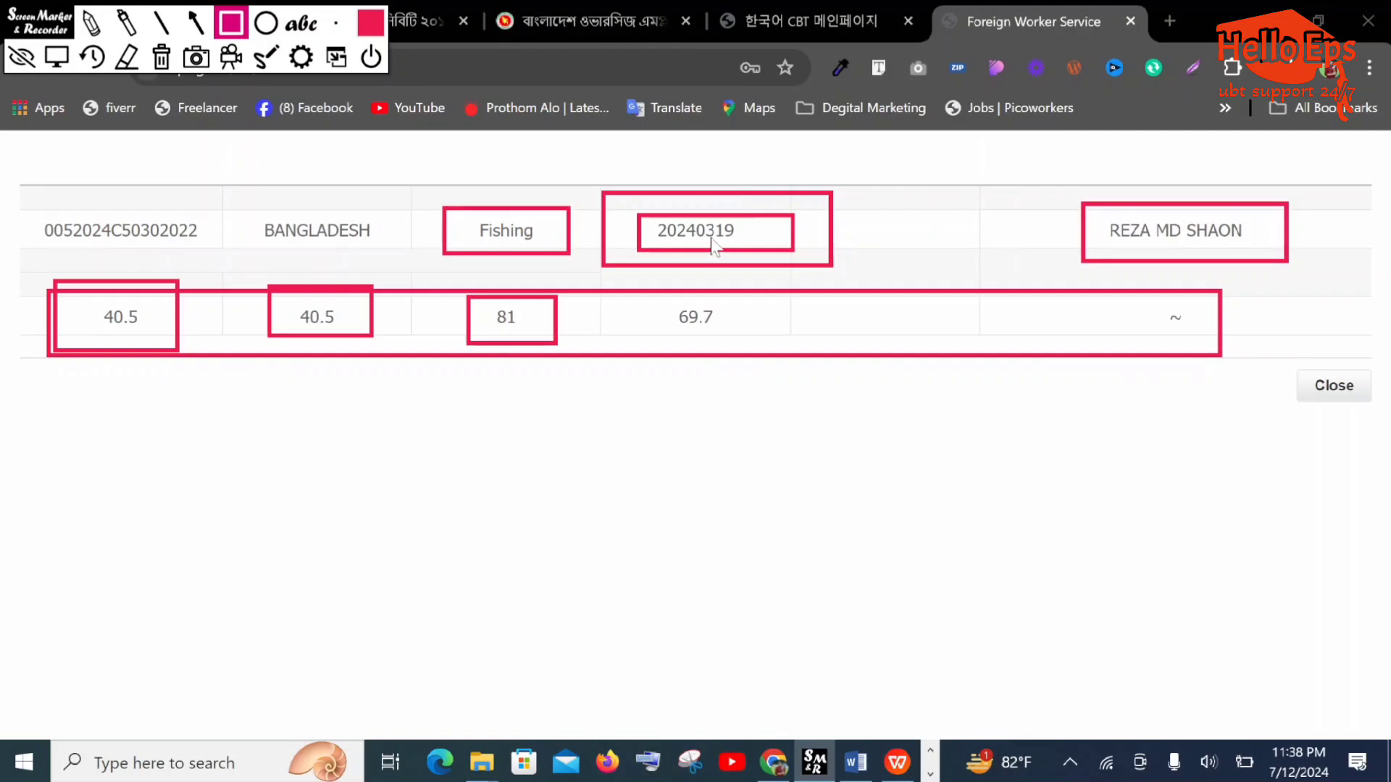
pyautogui.click(161, 58)
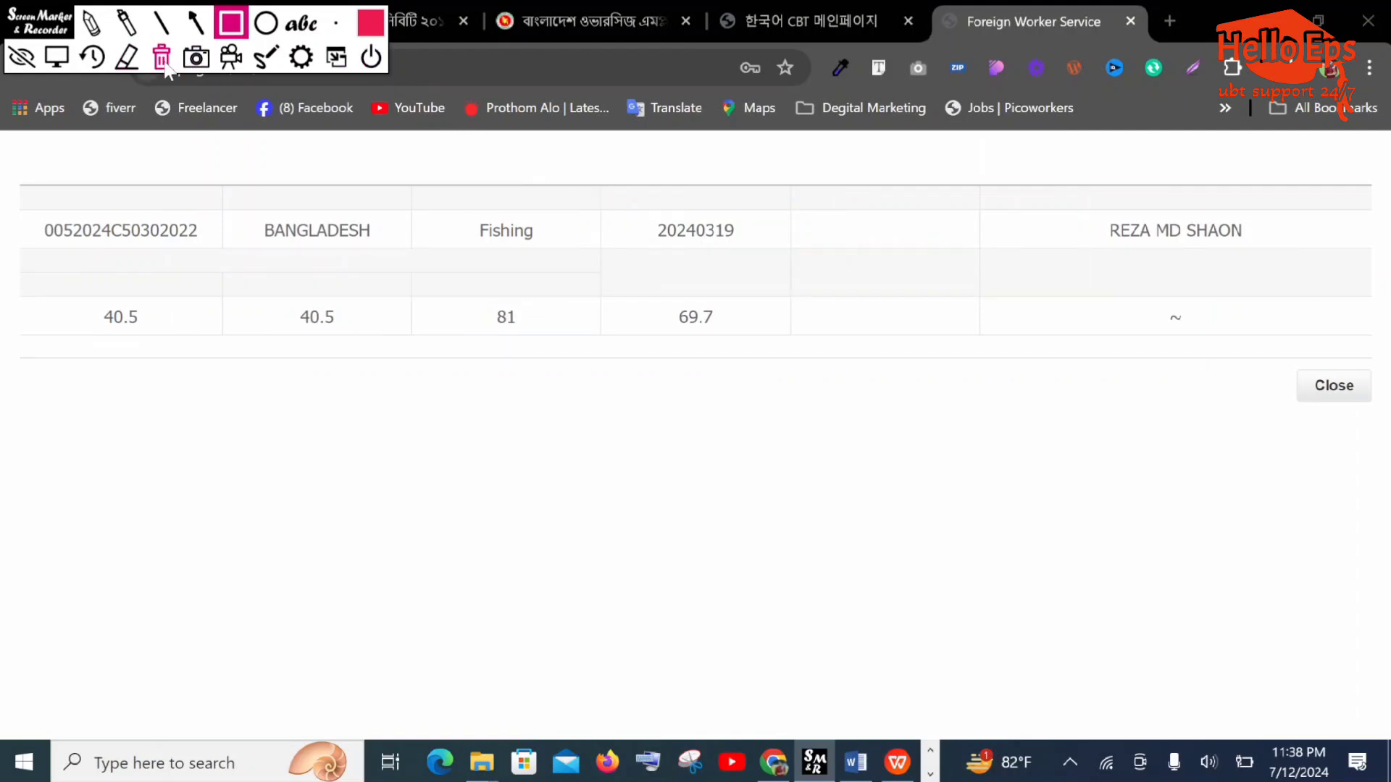
pyautogui.click(56, 58)
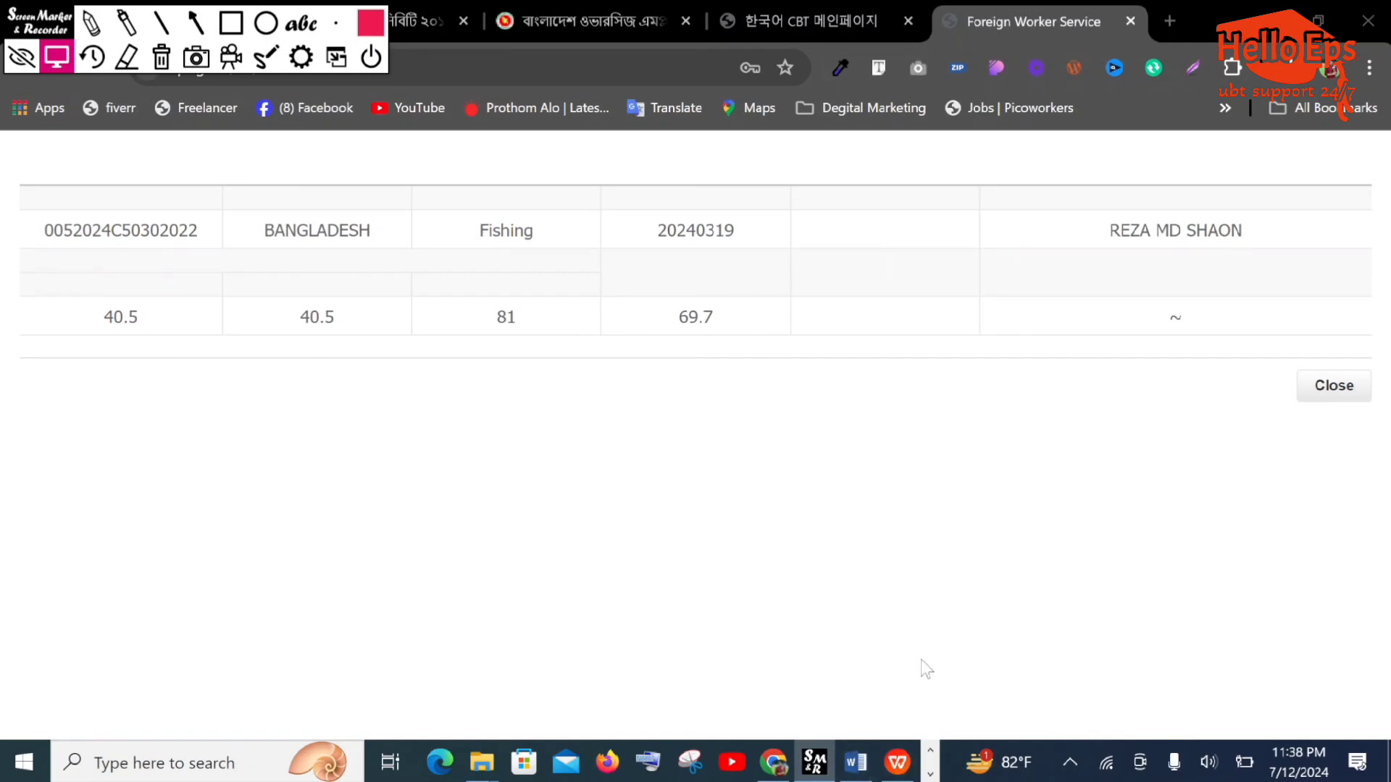
# Switch back to the application form in Word and review the EPS-TOPIK scores and the Vocational School Major field
pyautogui.click(856, 762)
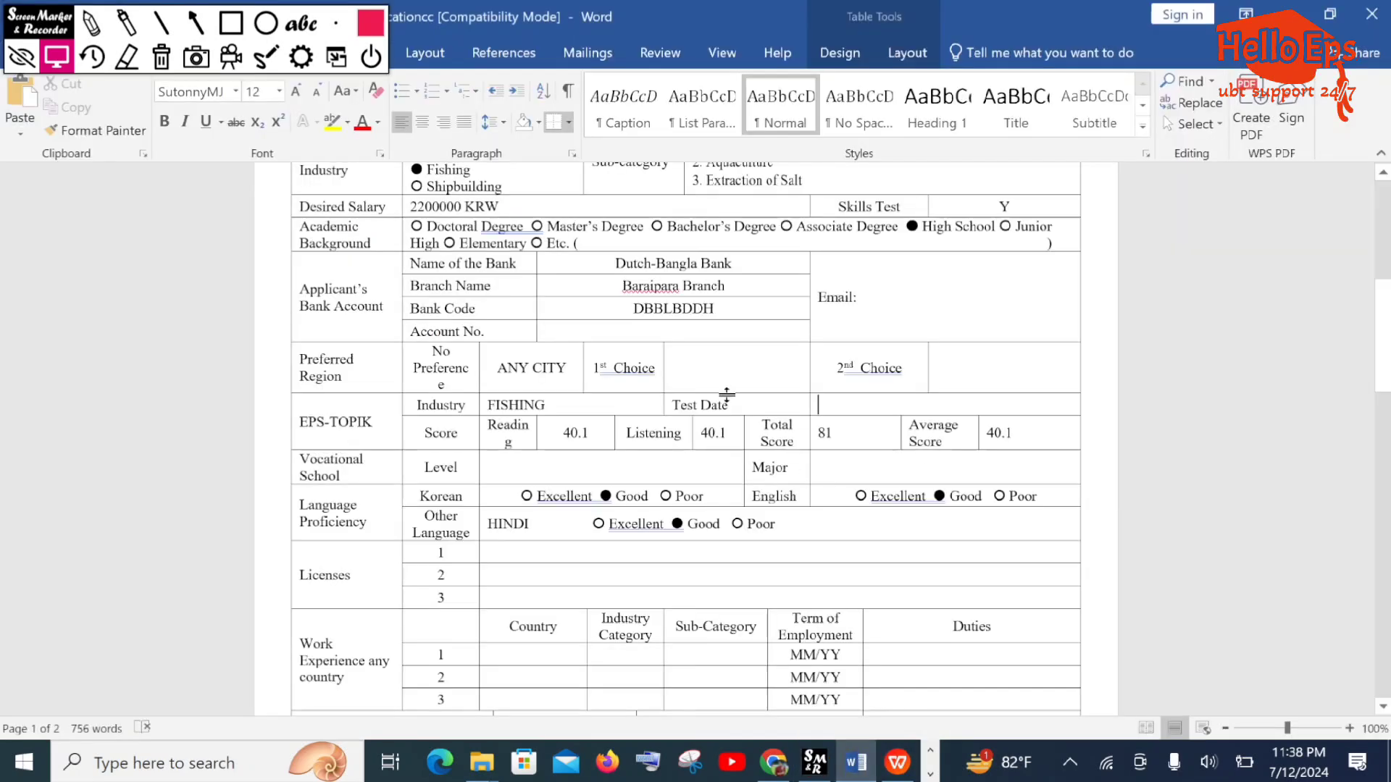
pyautogui.scroll(-1, 900, 410)
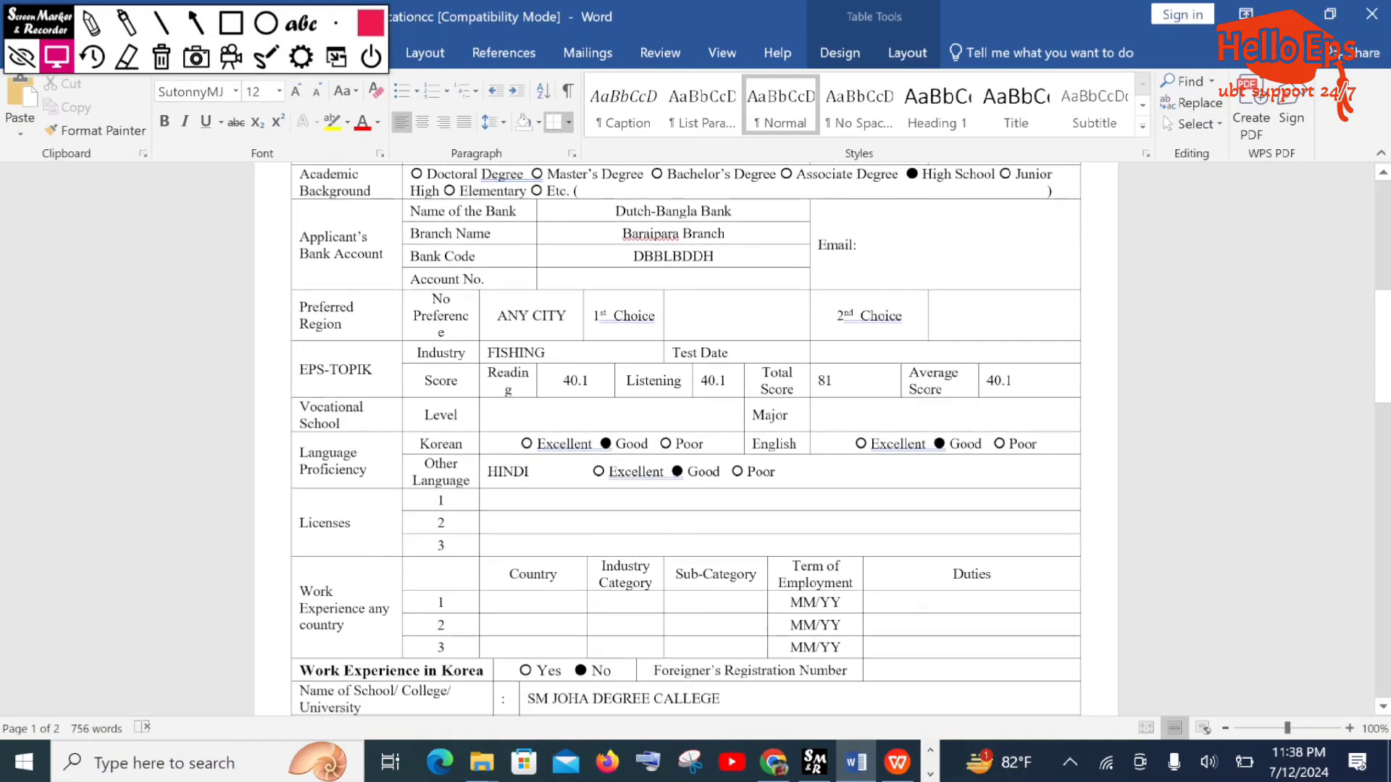
pyautogui.scroll(-1, 687, 435)
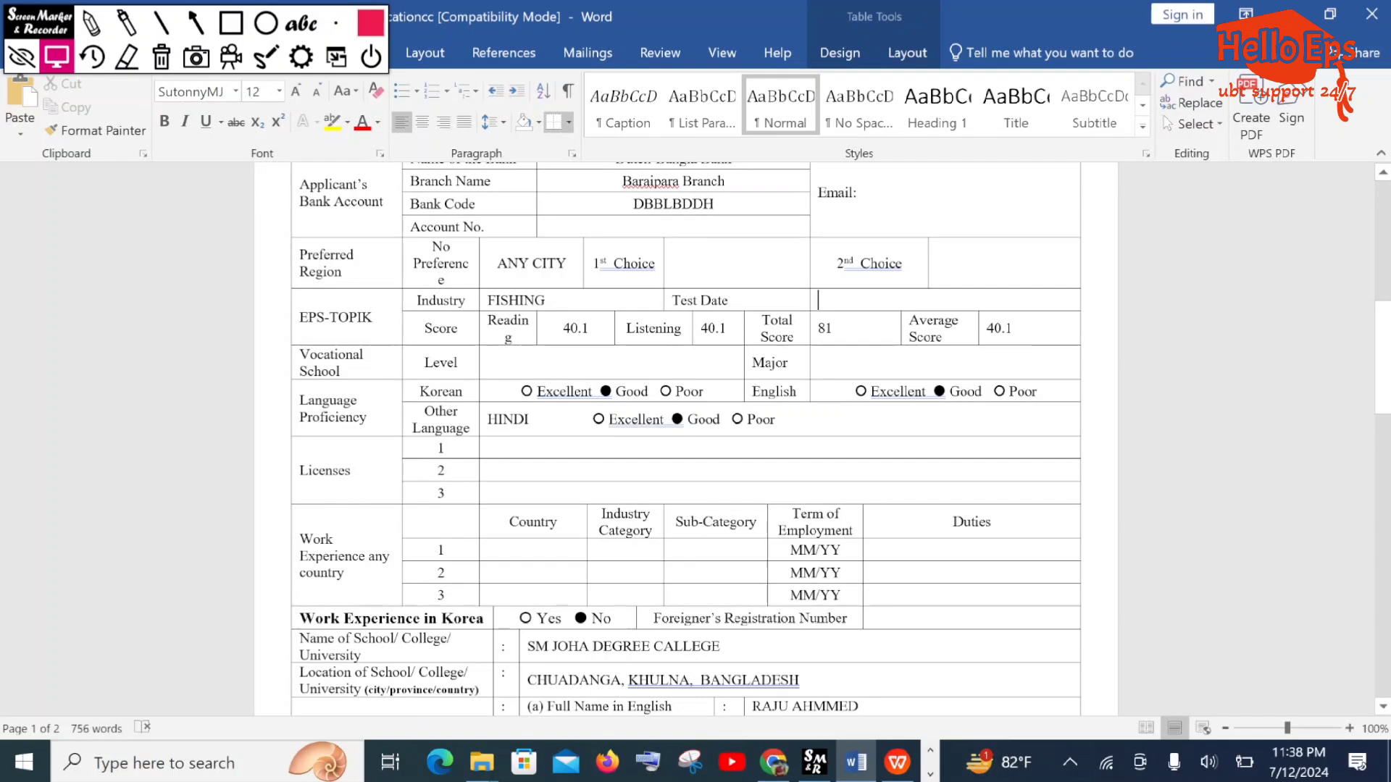
pyautogui.click(835, 329)
pyautogui.scroll(-2, 686, 434)
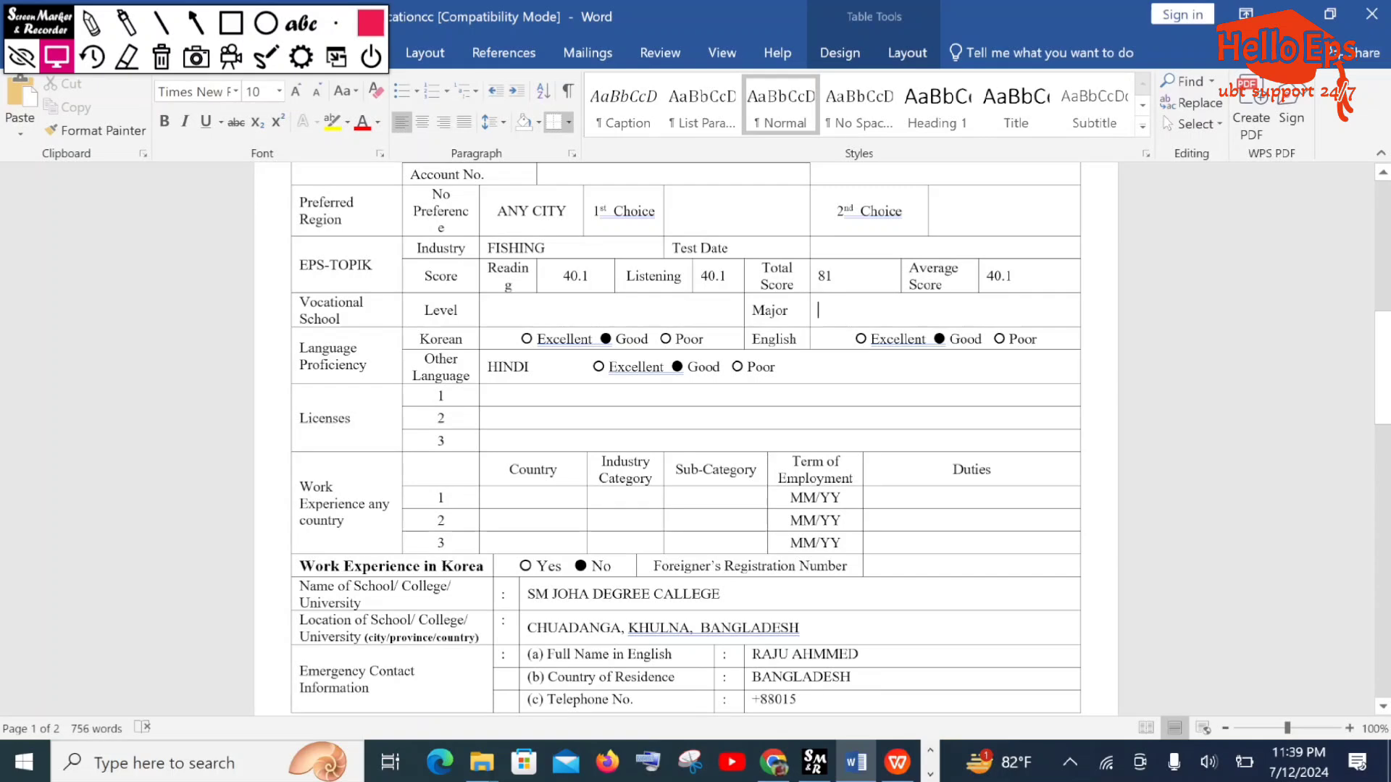
# Delete the entry HINDI from the Other Language field under Language Proficiency
pyautogui.scroll(-1, 686, 435)
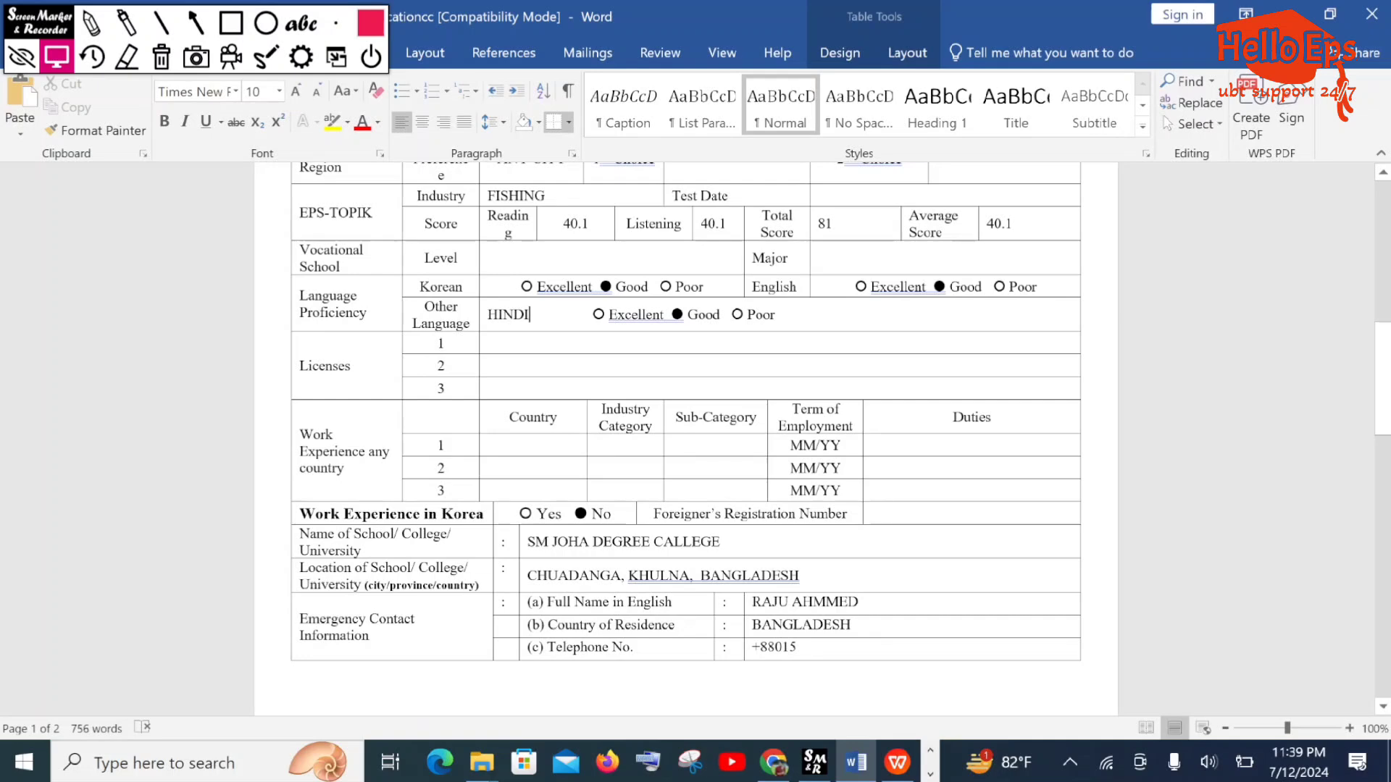
pyautogui.press('BackSpace')
pyautogui.press('BackSpace')
pyautogui.press('BackSpace')
pyautogui.press('BackSpace')
pyautogui.press('BackSpace')
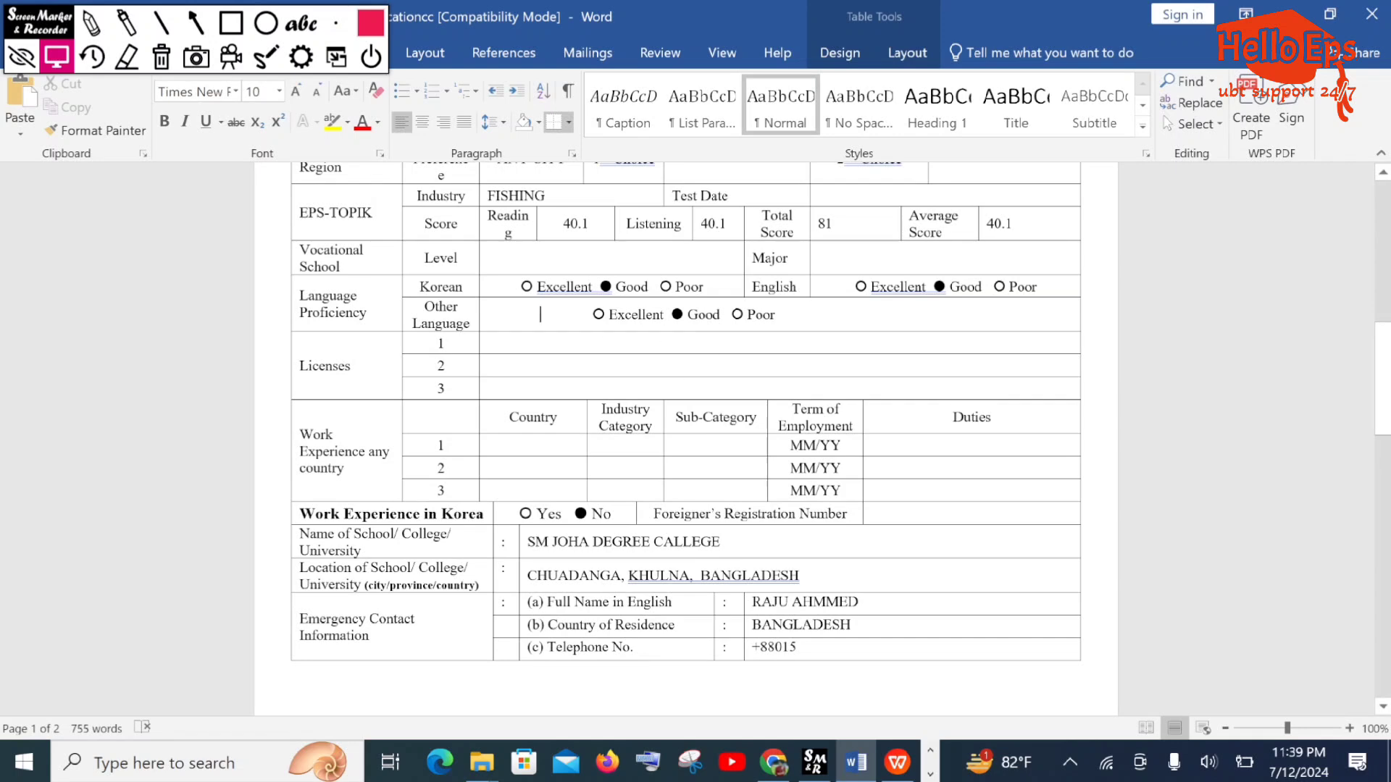
# Review the Reading score, language proficiency, license rows and work experience sections of the application form
pyautogui.scroll(1, 685, 428)
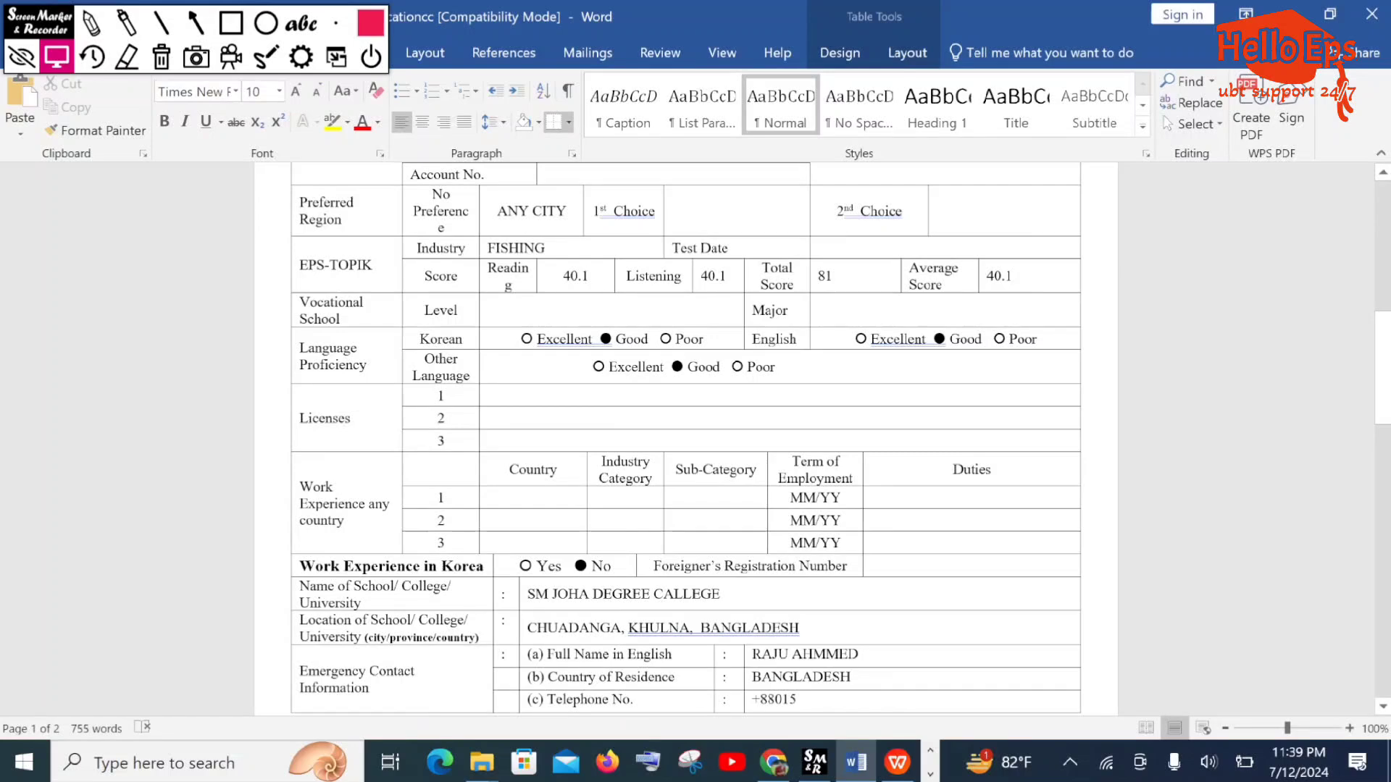
pyautogui.click(588, 276)
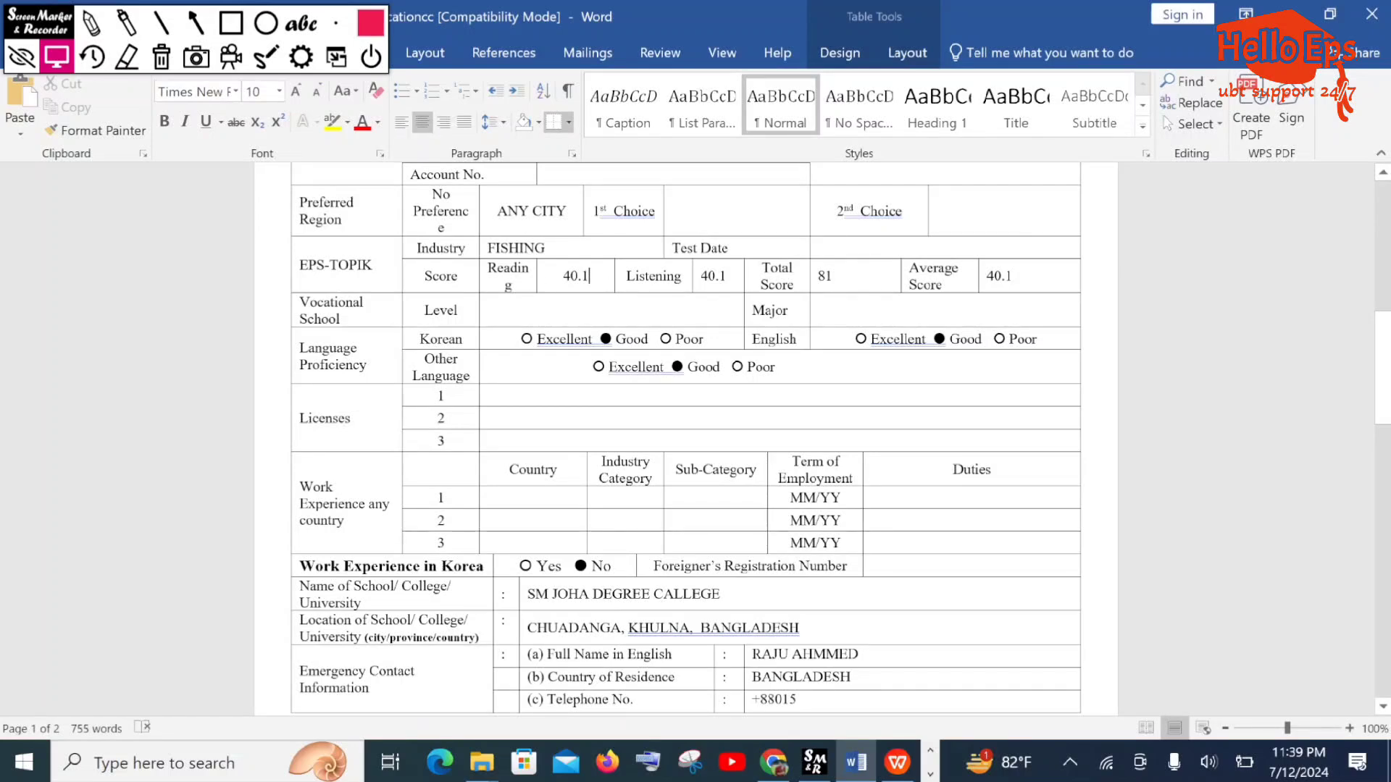
pyautogui.scroll(-2, 685, 438)
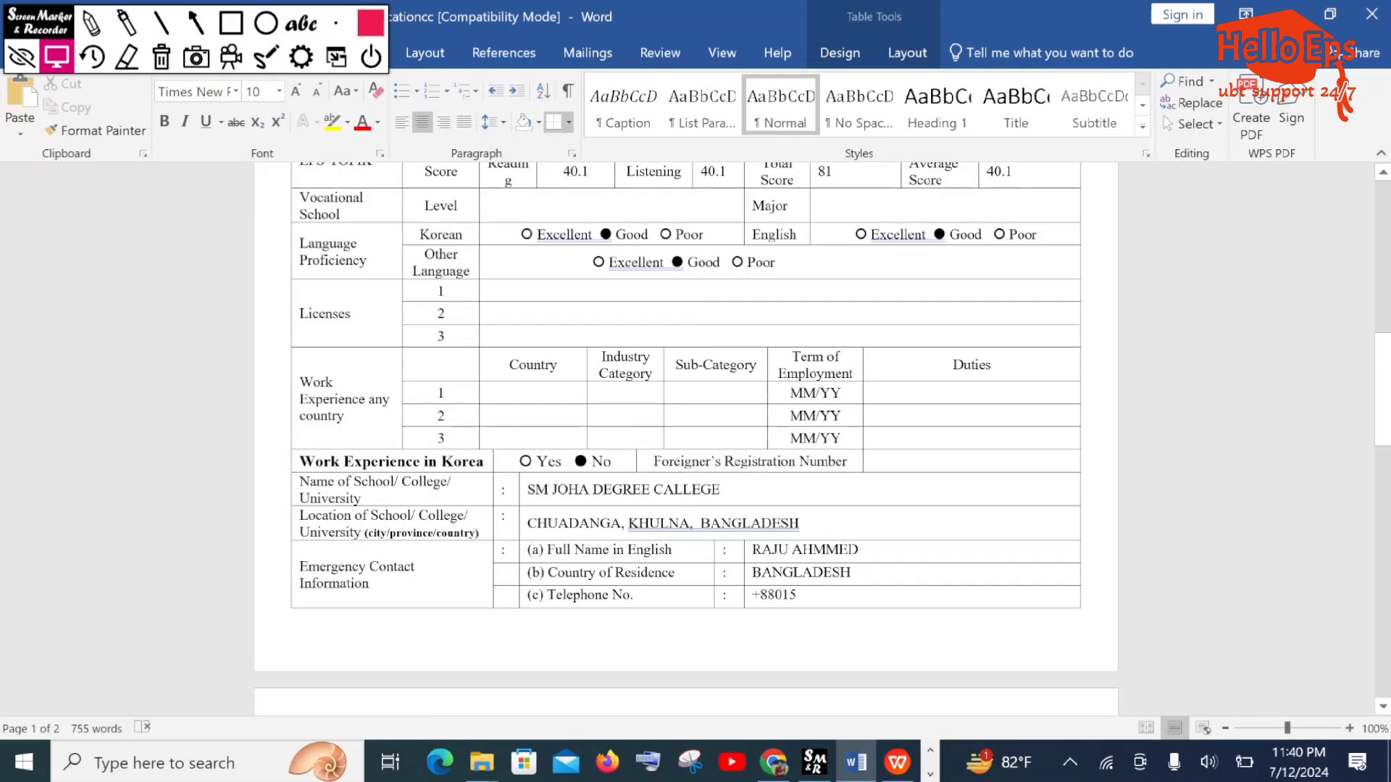
pyautogui.scroll(-1, 685, 438)
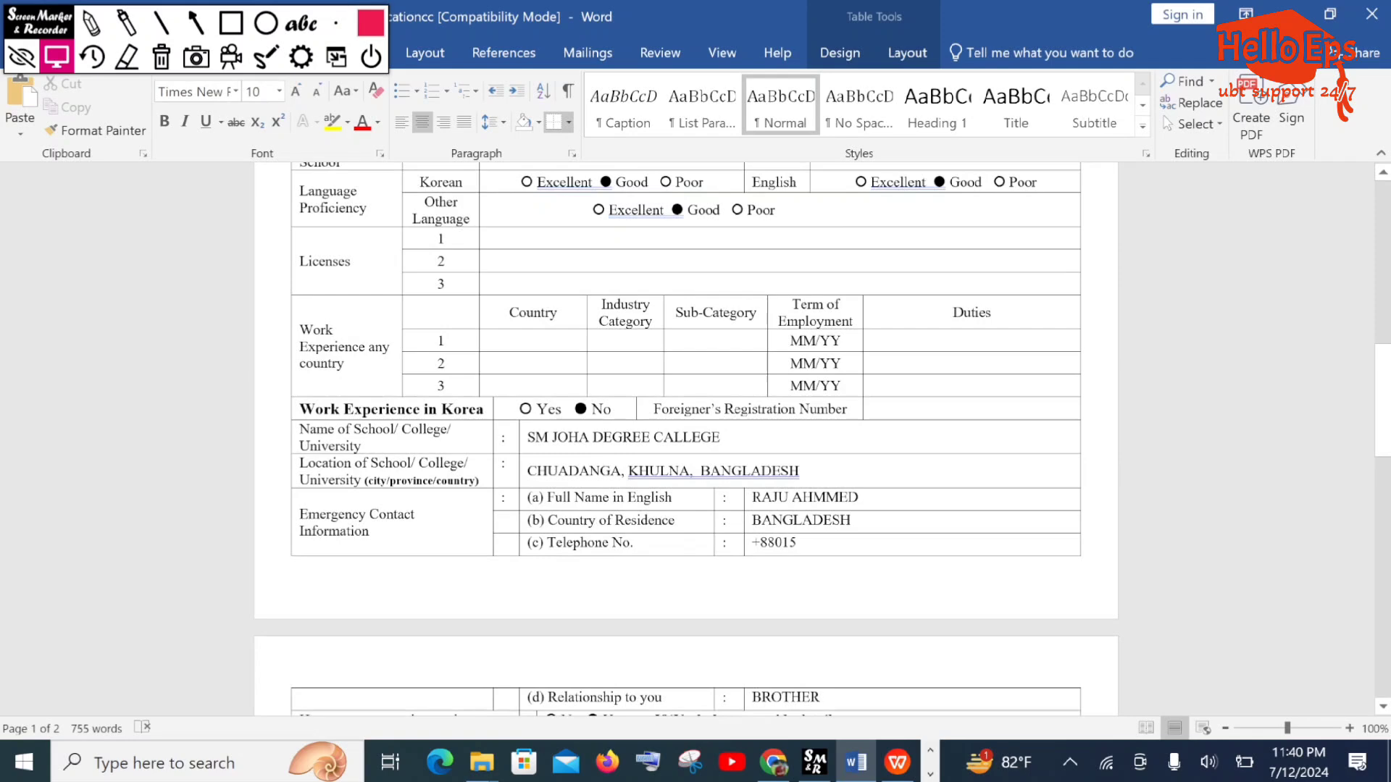
pyautogui.click(489, 239)
pyautogui.click(489, 284)
pyautogui.scroll(-2, 400, 310)
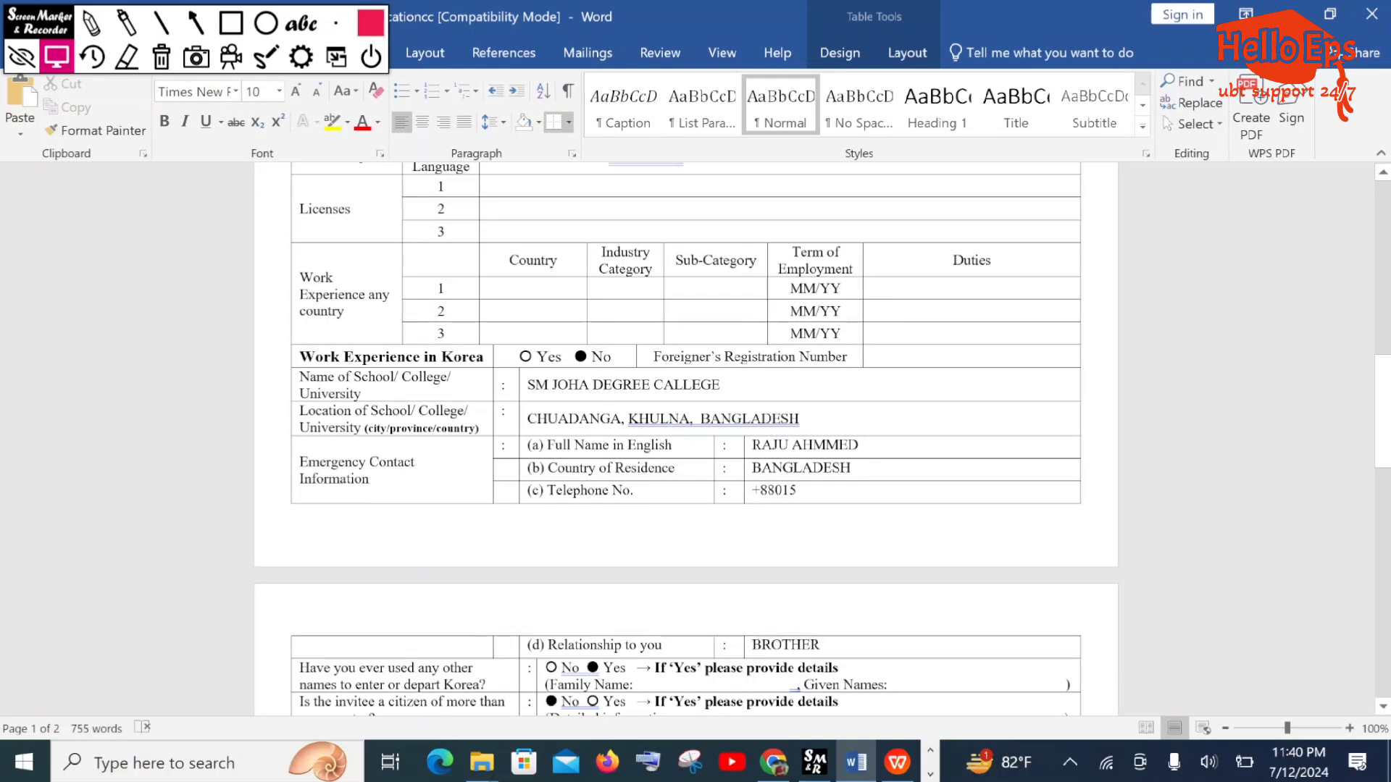
pyautogui.scroll(-1, 685, 435)
pyautogui.scroll(-1, 686, 435)
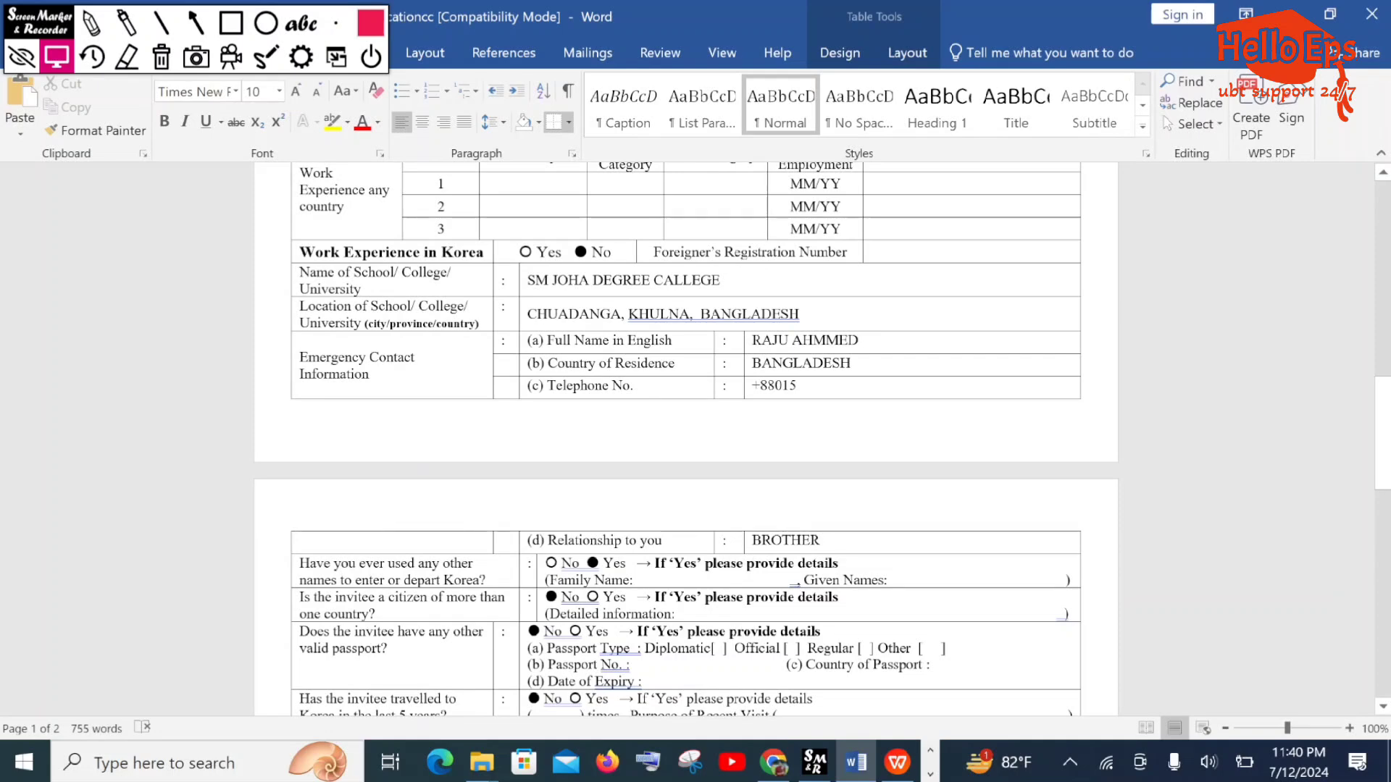
pyautogui.scroll(1, 685, 434)
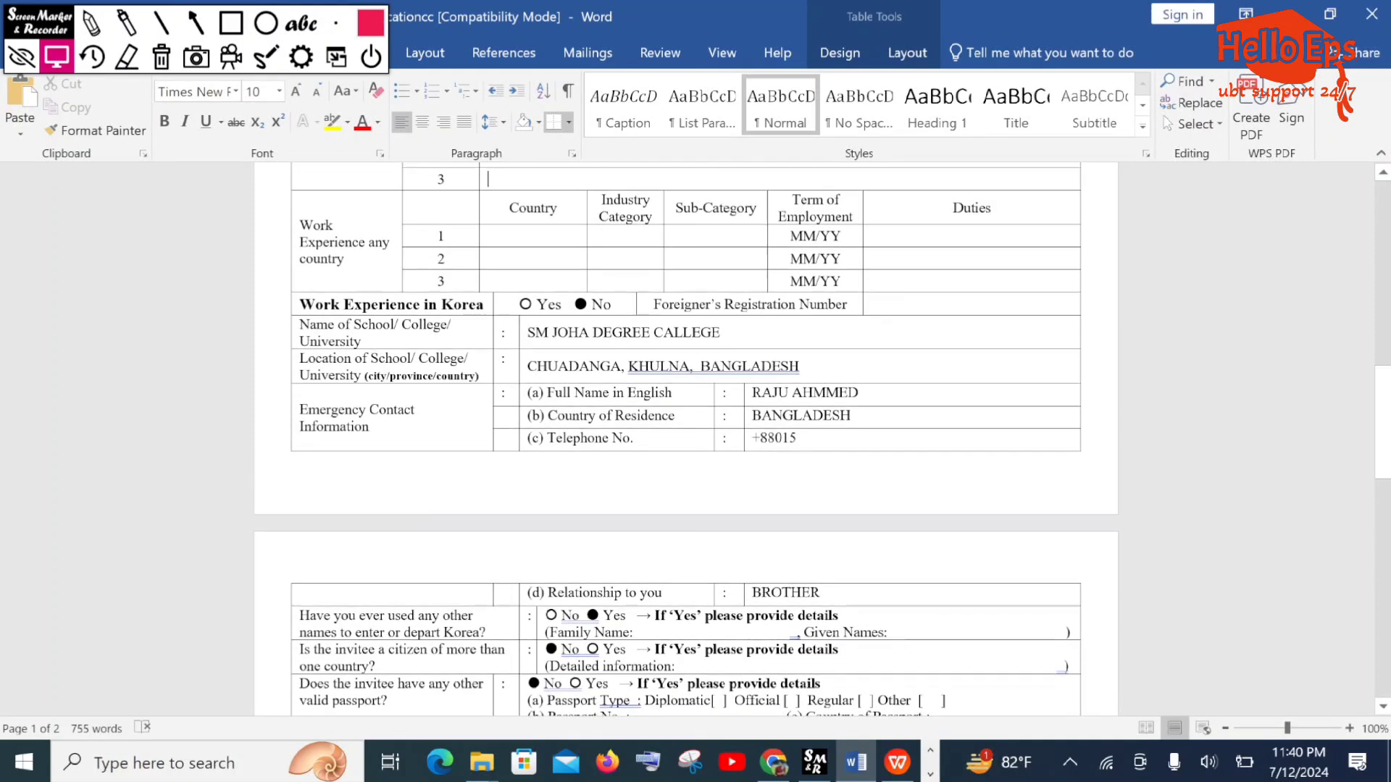
pyautogui.scroll(-1, 685, 434)
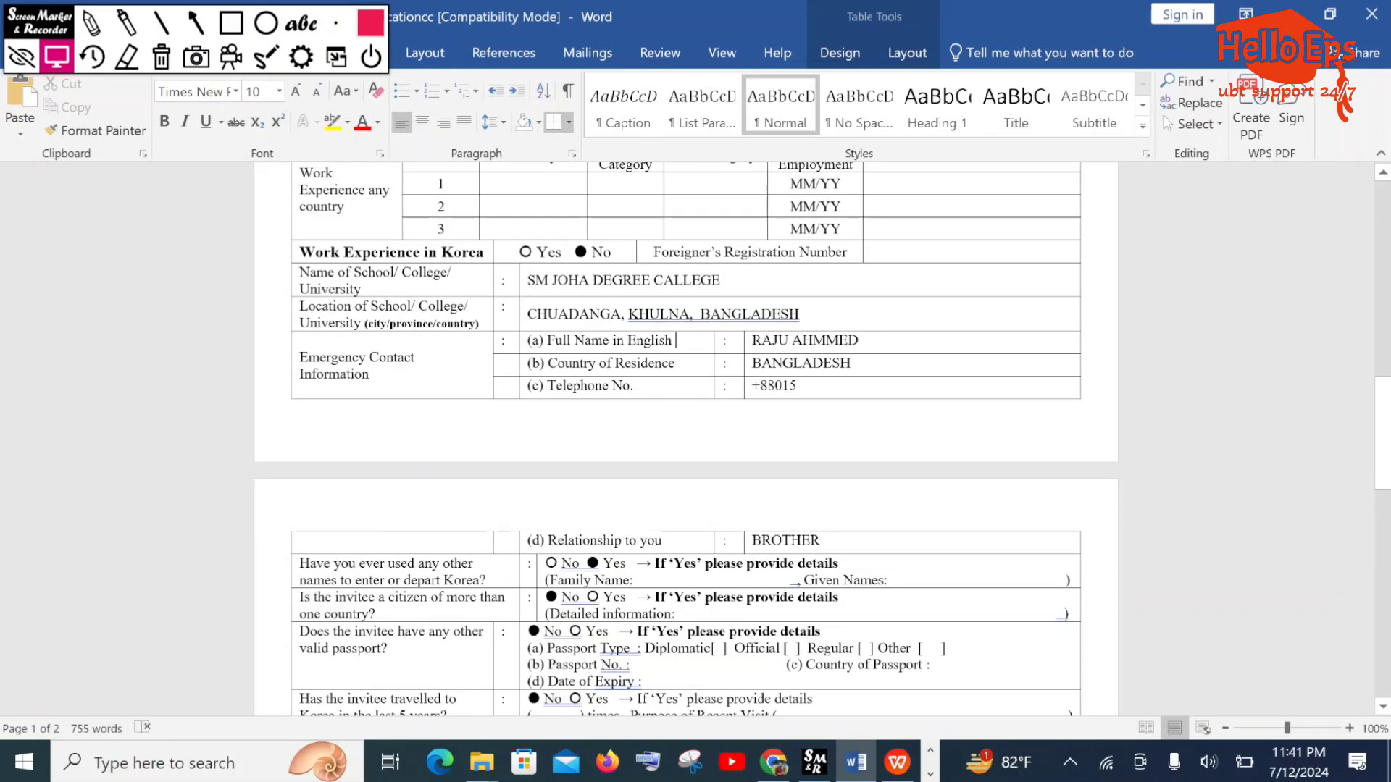
# Review the emergency contact's full name, country of residence, telephone number and relationship to the applicant
pyautogui.click(882, 341)
pyautogui.moveTo(852, 364); pyautogui.dragTo(747, 368)
pyautogui.click(853, 386)
pyautogui.scroll(-1, 840, 391)
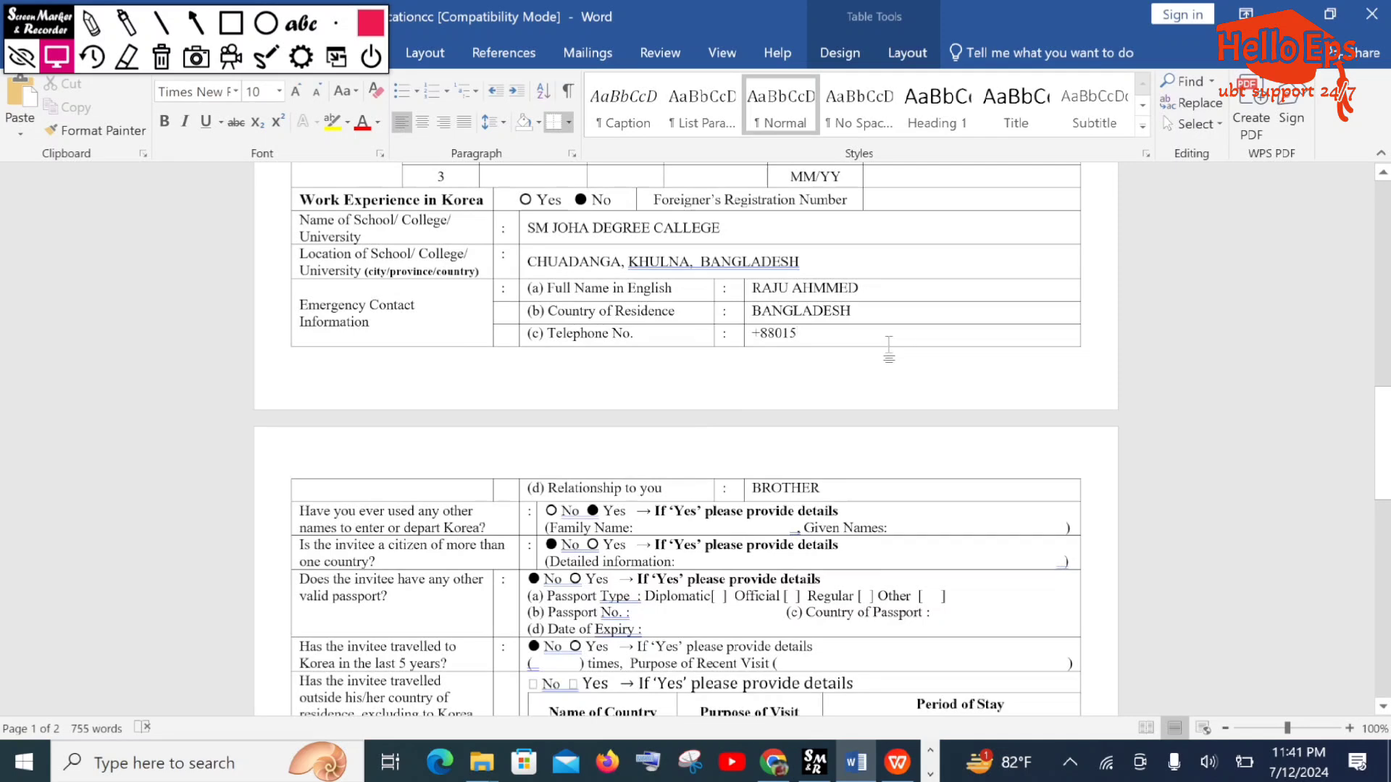
pyautogui.scroll(-1, 864, 335)
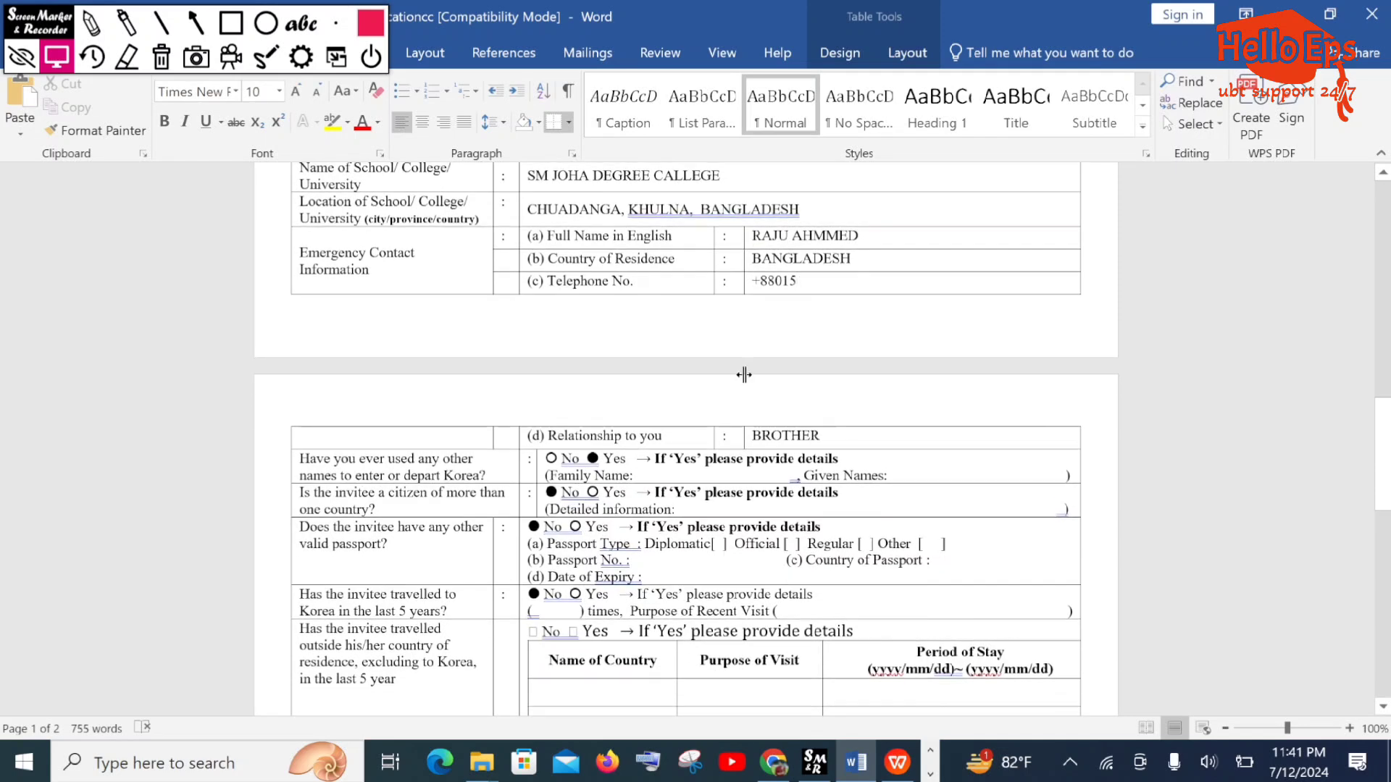
pyautogui.scroll(-1, 745, 372)
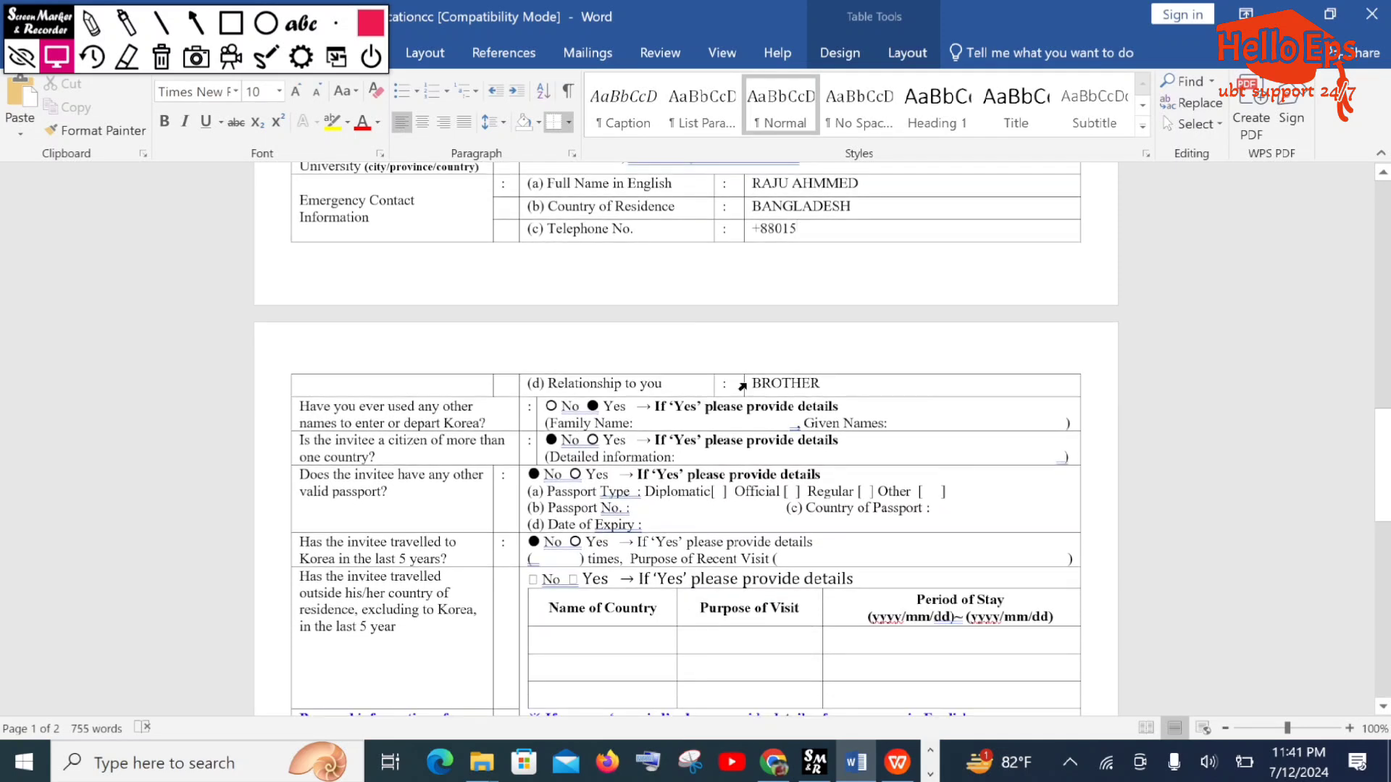
pyautogui.scroll(-1, 742, 386)
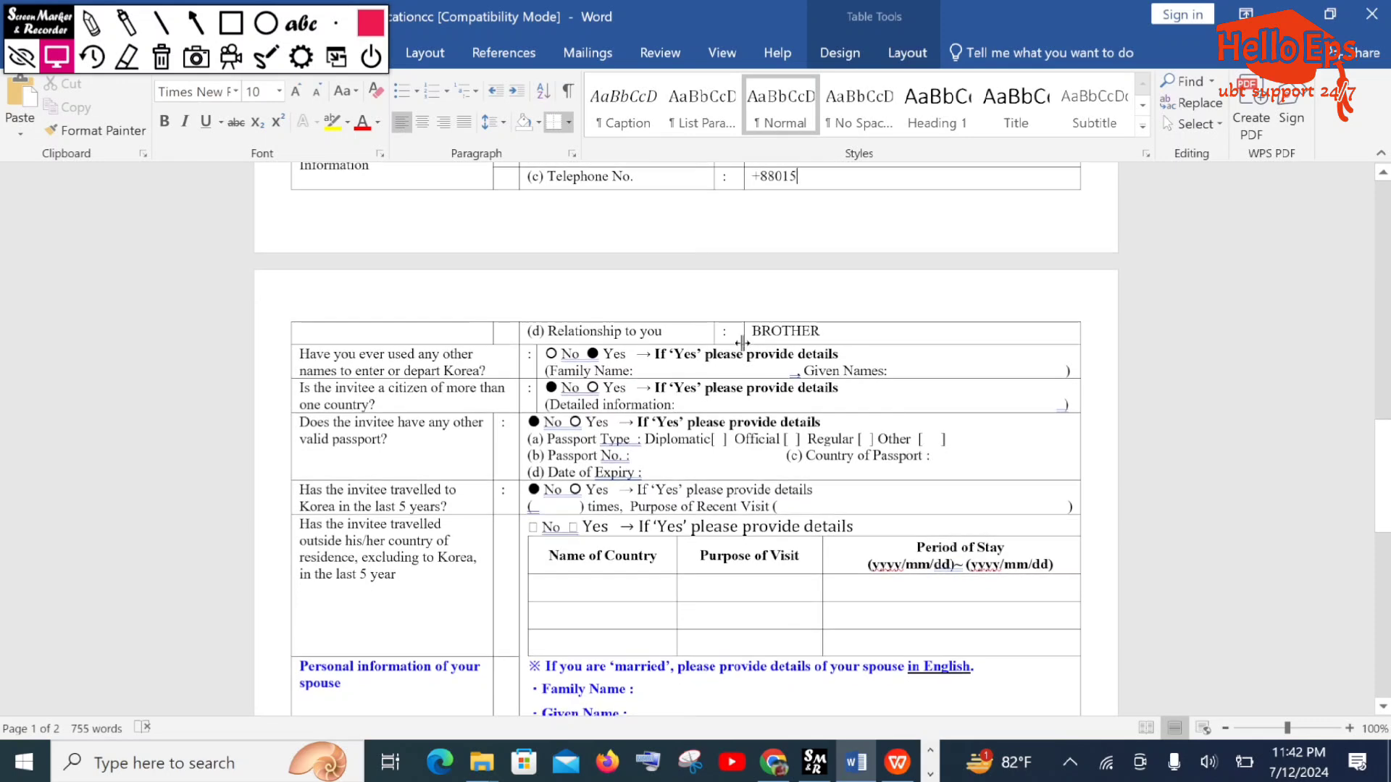
pyautogui.scroll(1, 849, 217)
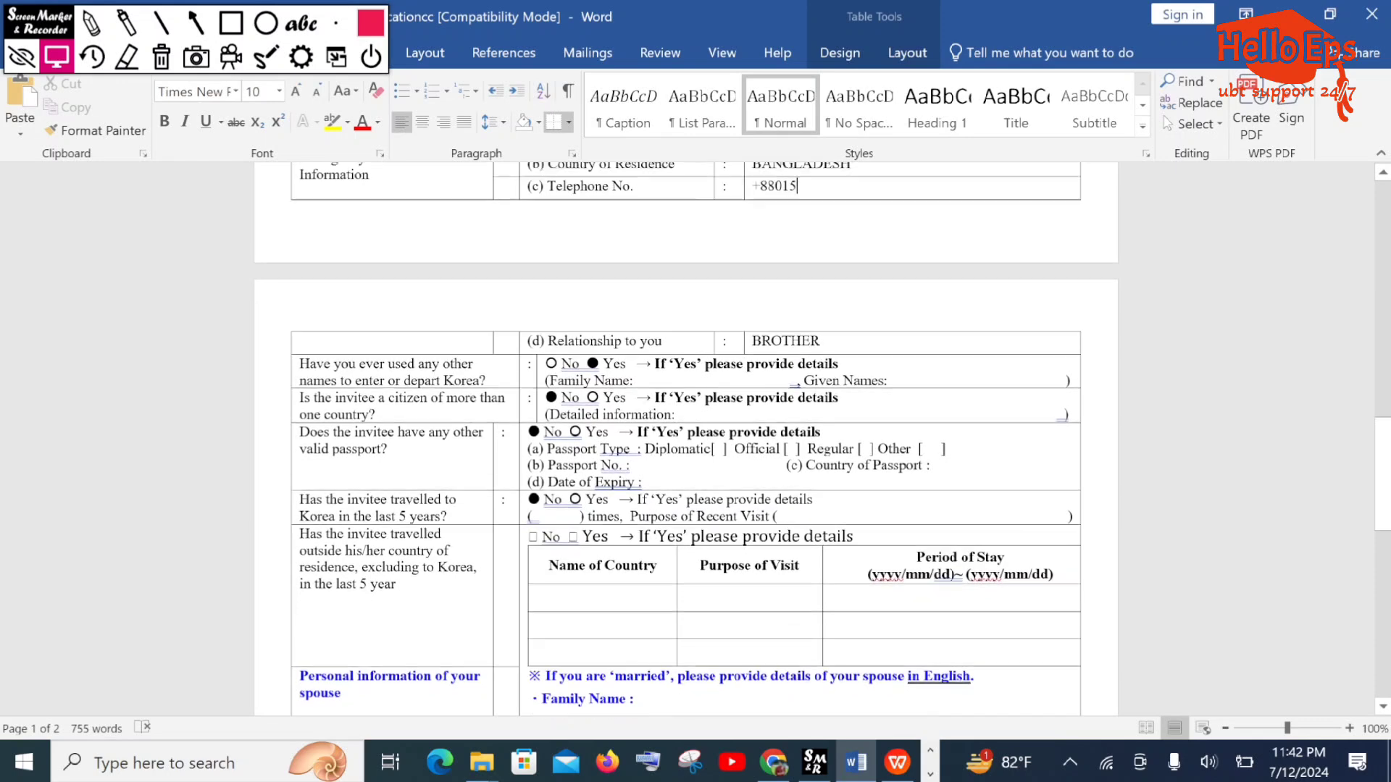
pyautogui.scroll(1, 849, 217)
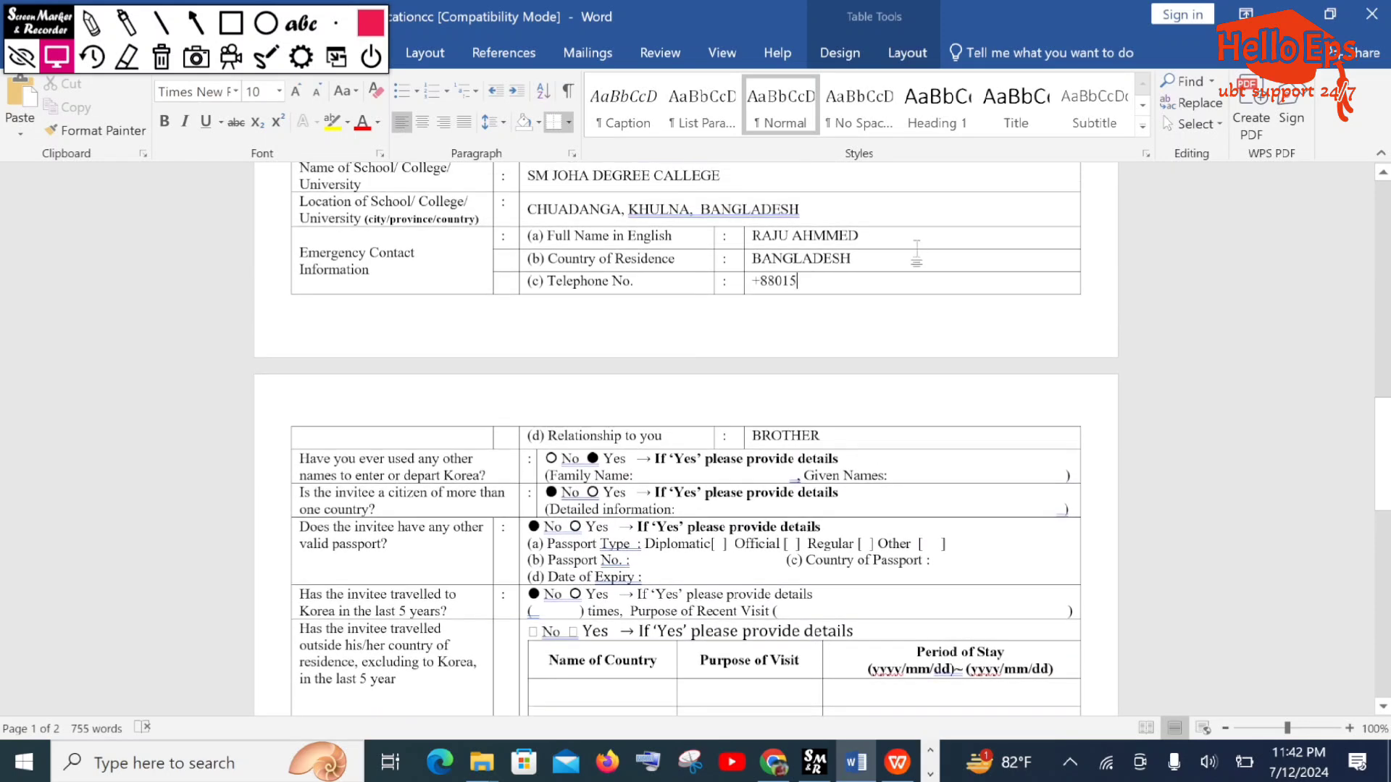
pyautogui.scroll(-1, 706, 356)
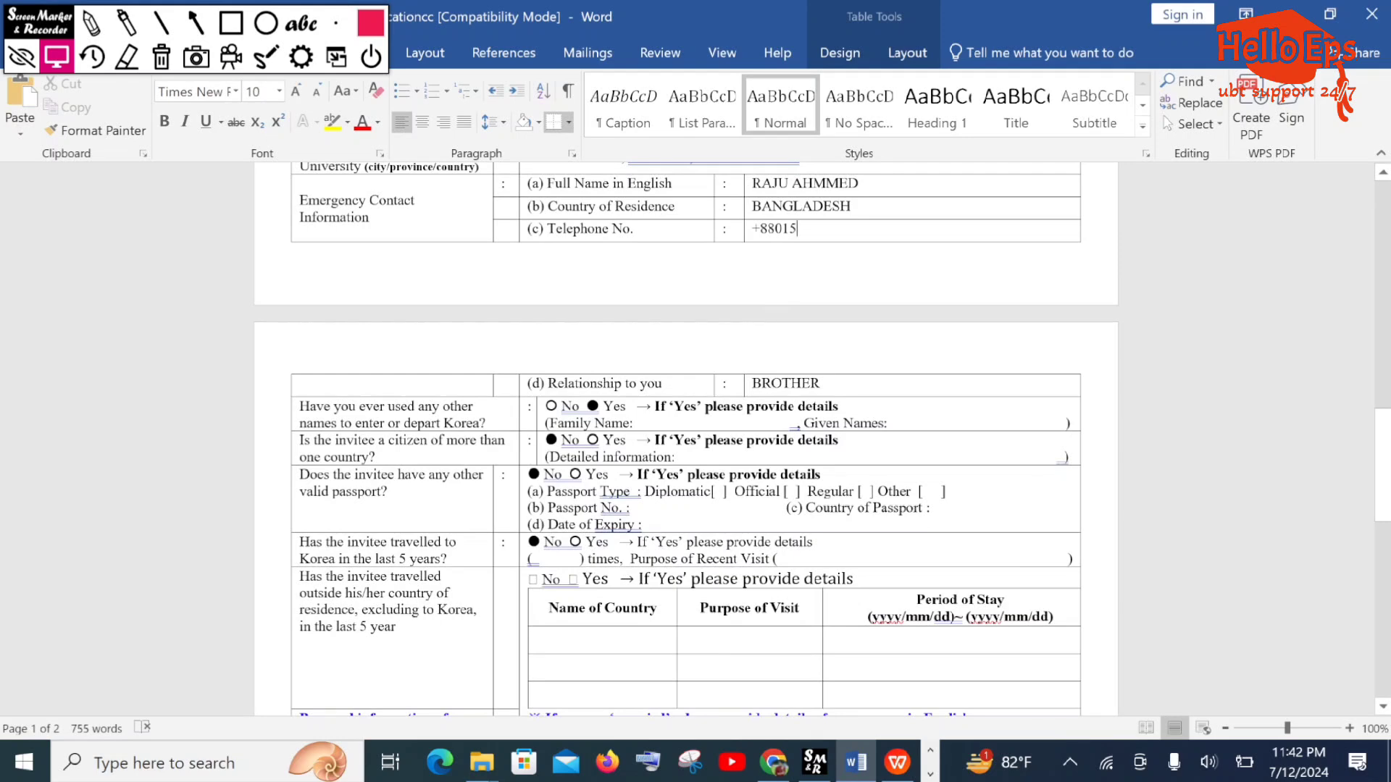
pyautogui.moveTo(824, 384); pyautogui.dragTo(751, 384)
pyautogui.click(859, 383)
pyautogui.click(860, 384)
# Examine the questions on other names, citizenship, other passports and past travel, and the spouse's family name and nationality fields
pyautogui.scroll(-2, 861, 384)
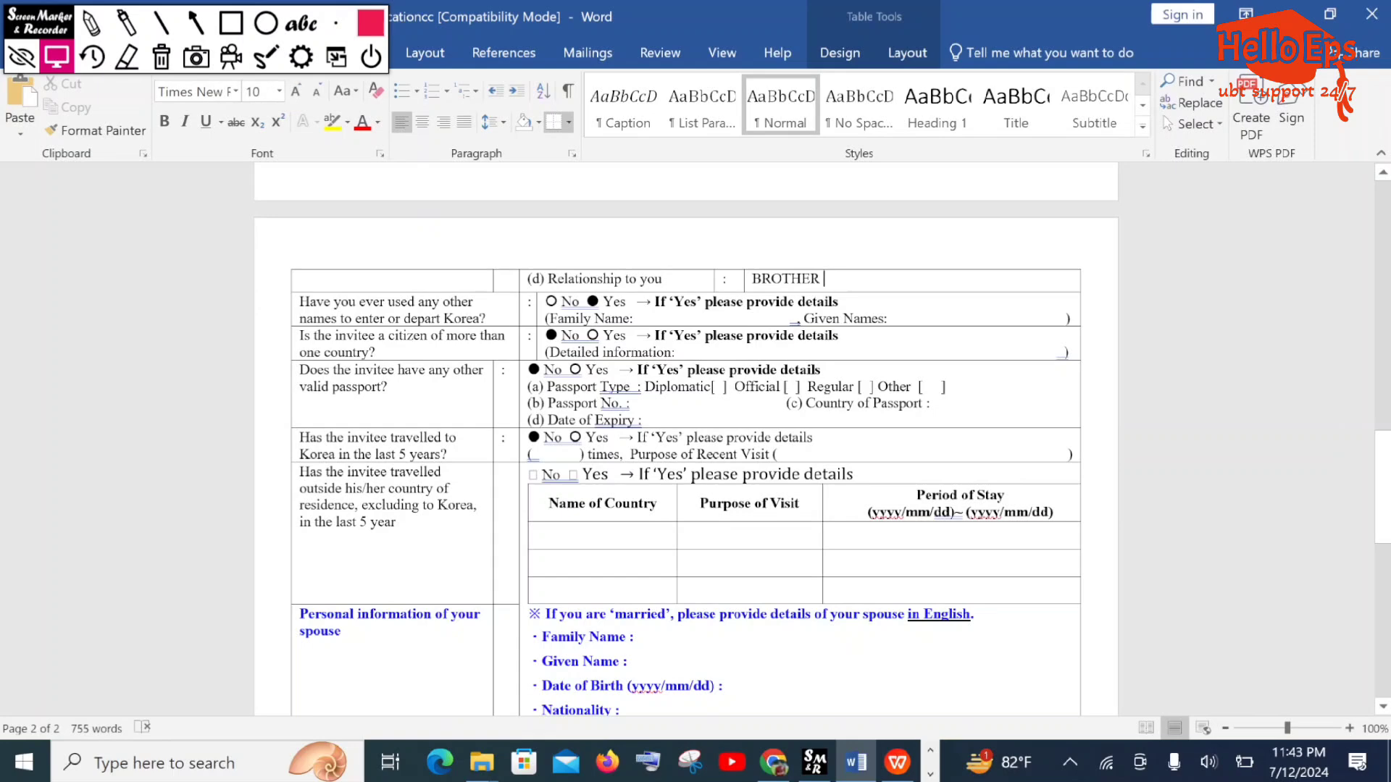
pyautogui.scroll(-1, 685, 439)
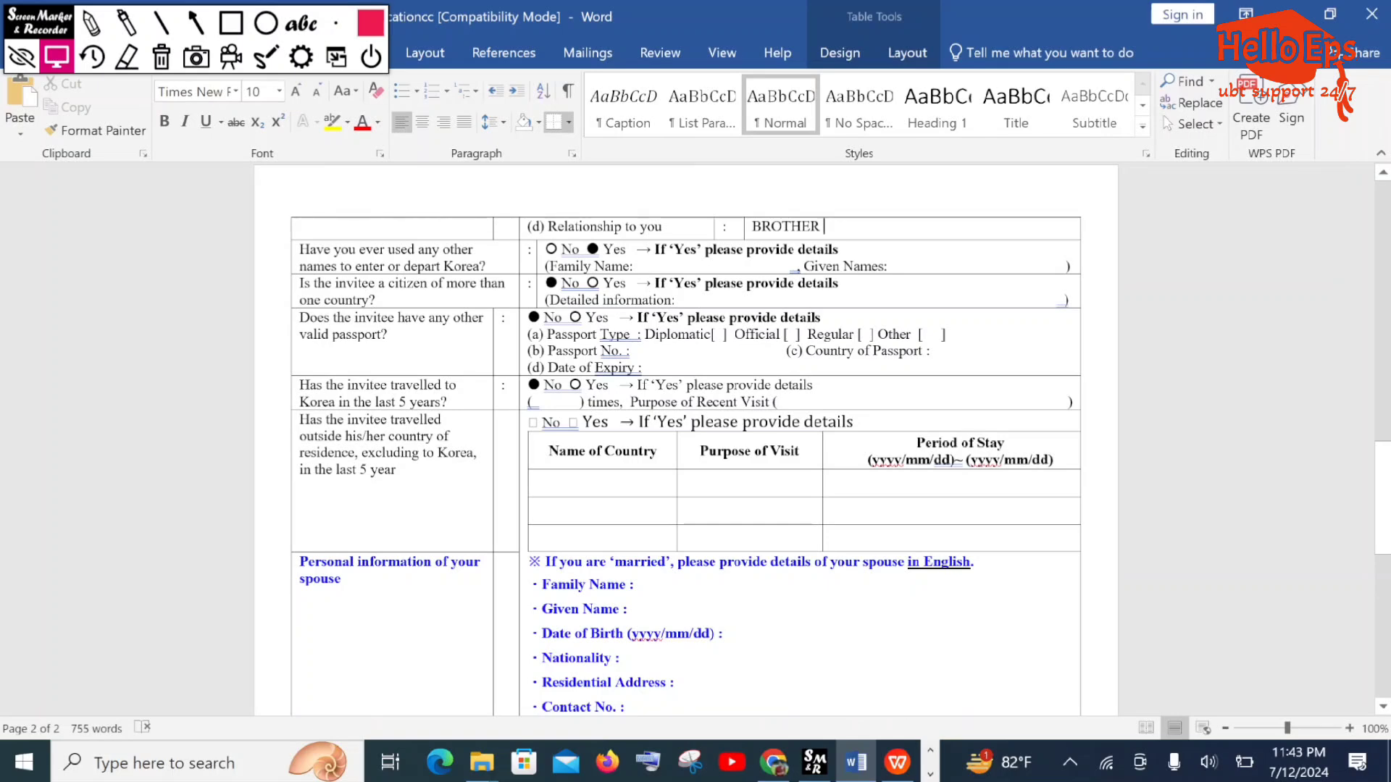
pyautogui.scroll(-2, 822, 437)
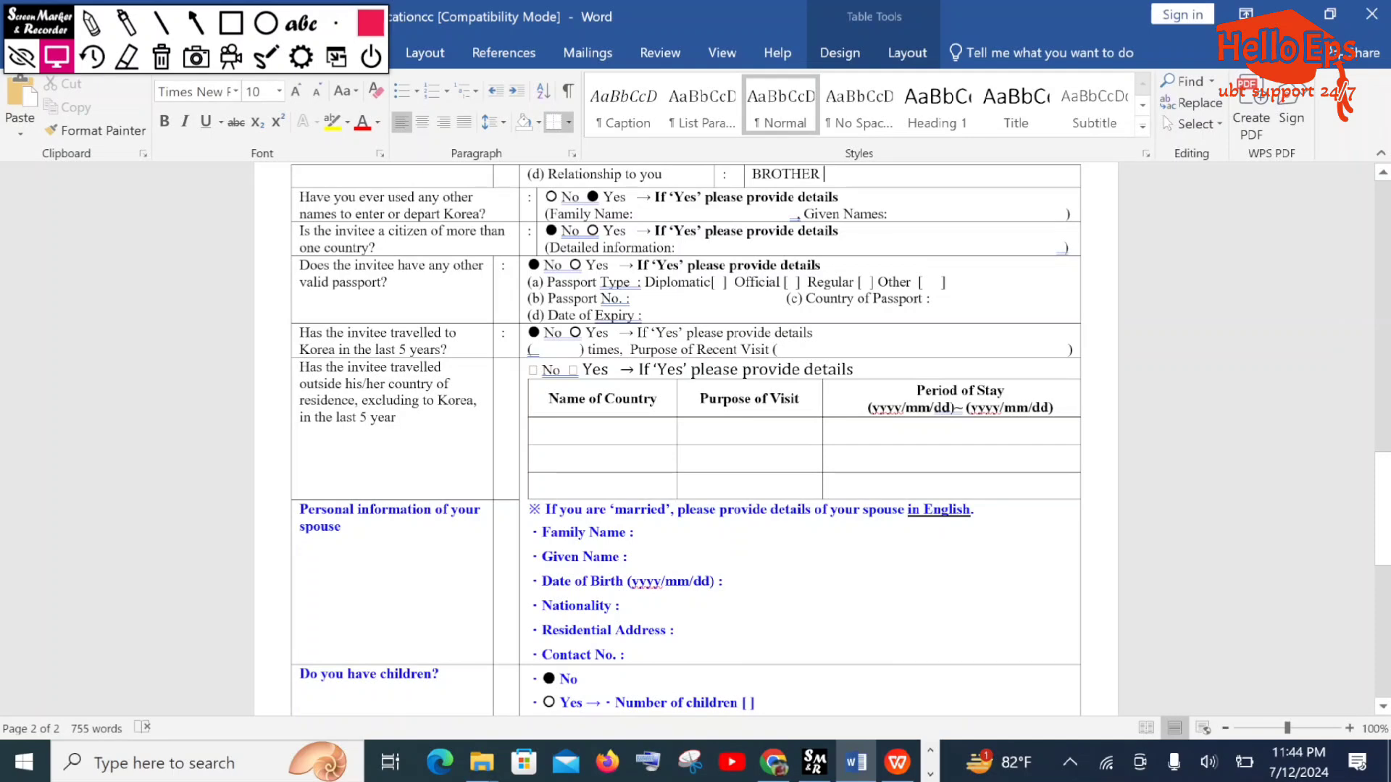
pyautogui.scroll(-1, 687, 439)
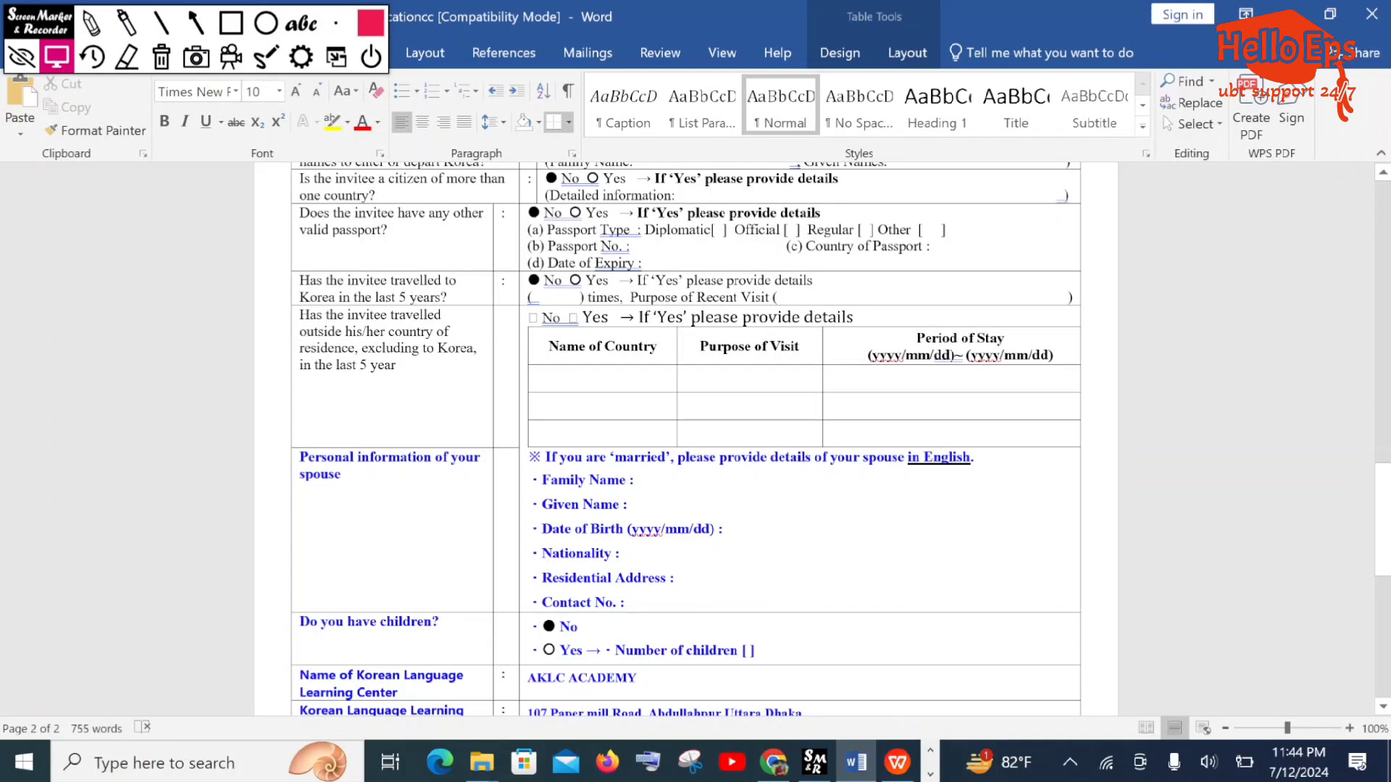
pyautogui.scroll(3, 686, 439)
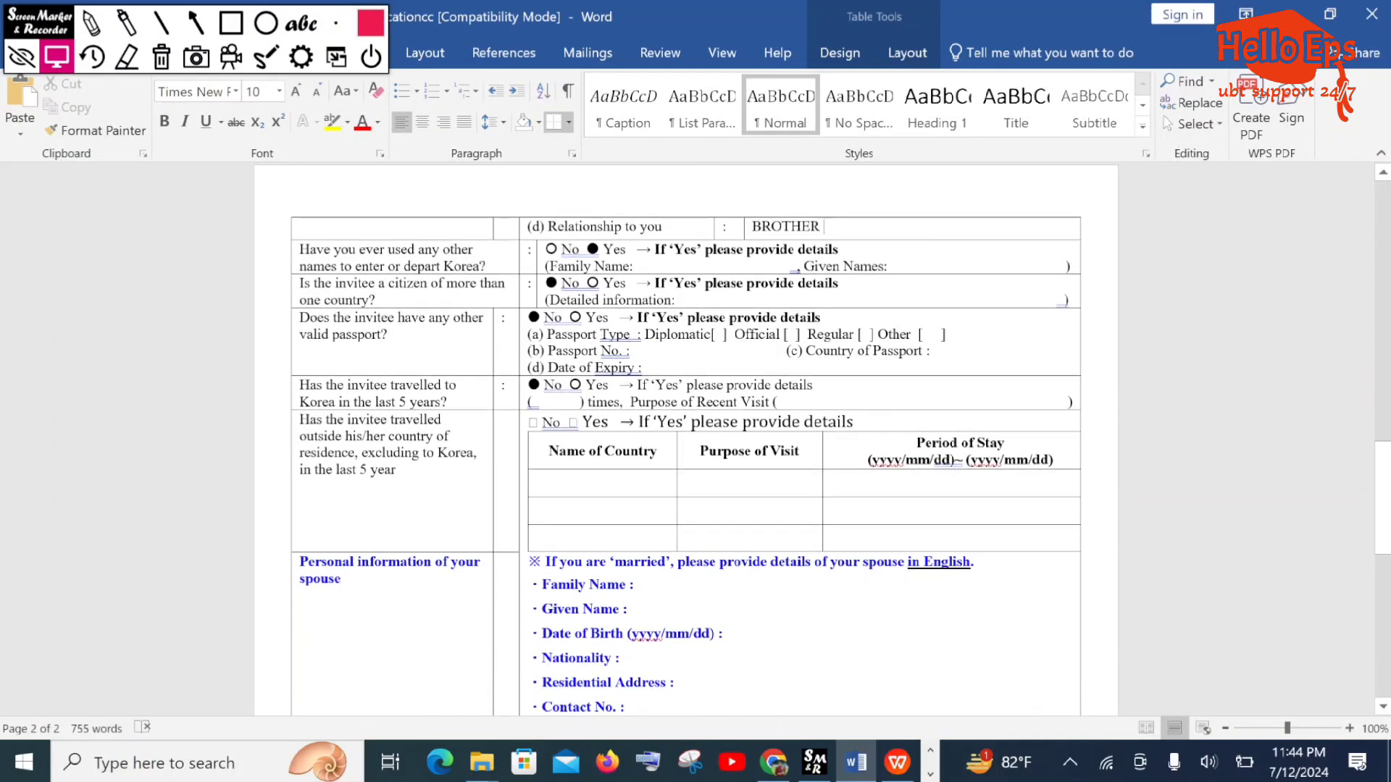
pyautogui.scroll(-4, 686, 439)
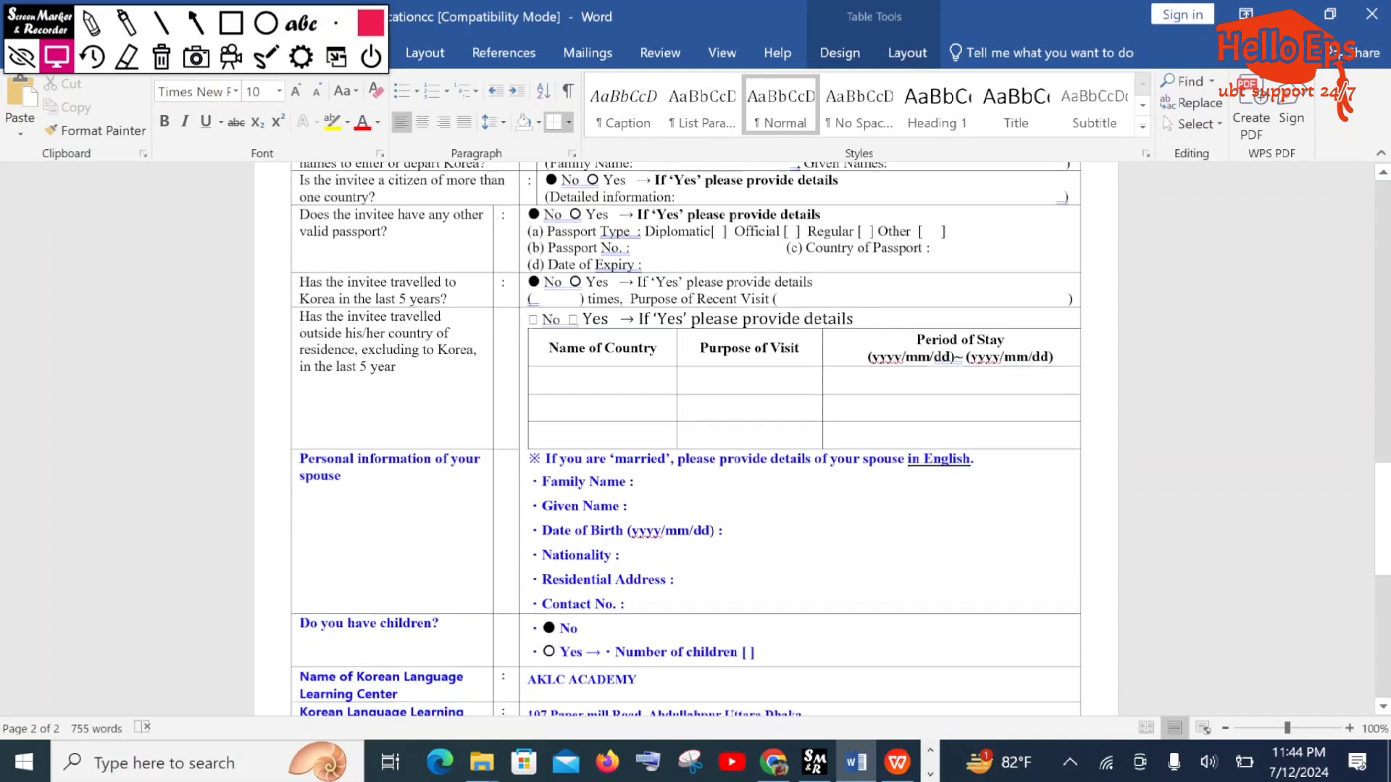
pyautogui.scroll(-3, 686, 439)
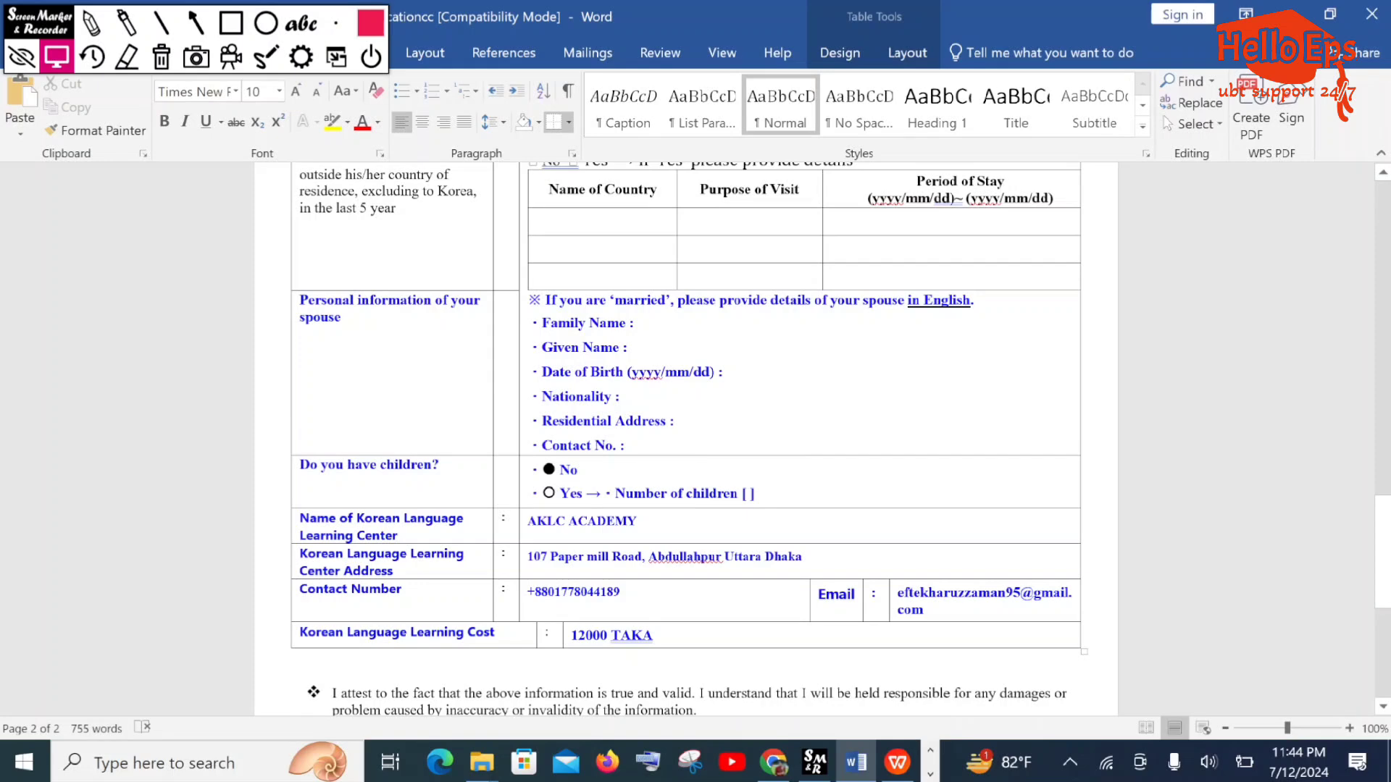
pyautogui.click(634, 323)
pyautogui.click(695, 398)
pyautogui.scroll(-1, 694, 387)
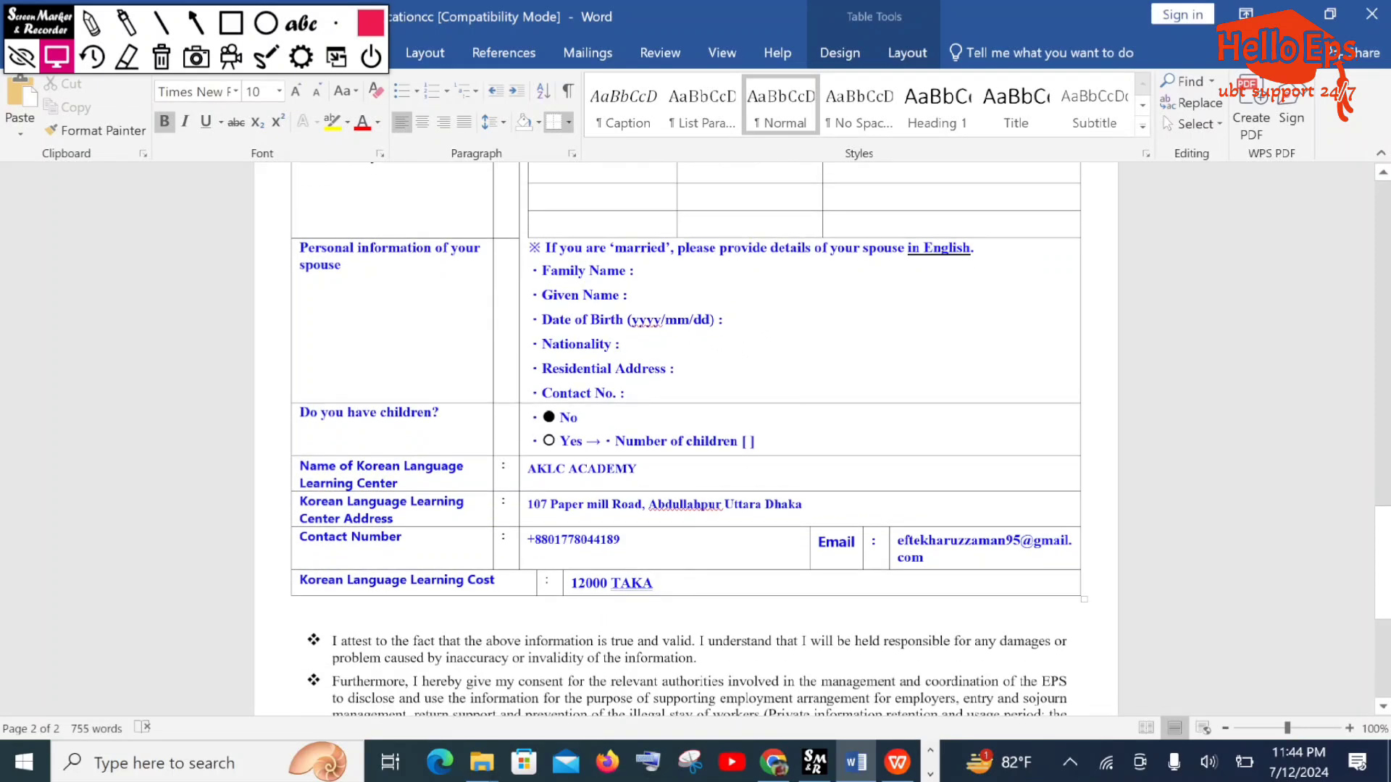
# Try 05 as the number of children and clear the entry again
pyautogui.scroll(-1, 693, 387)
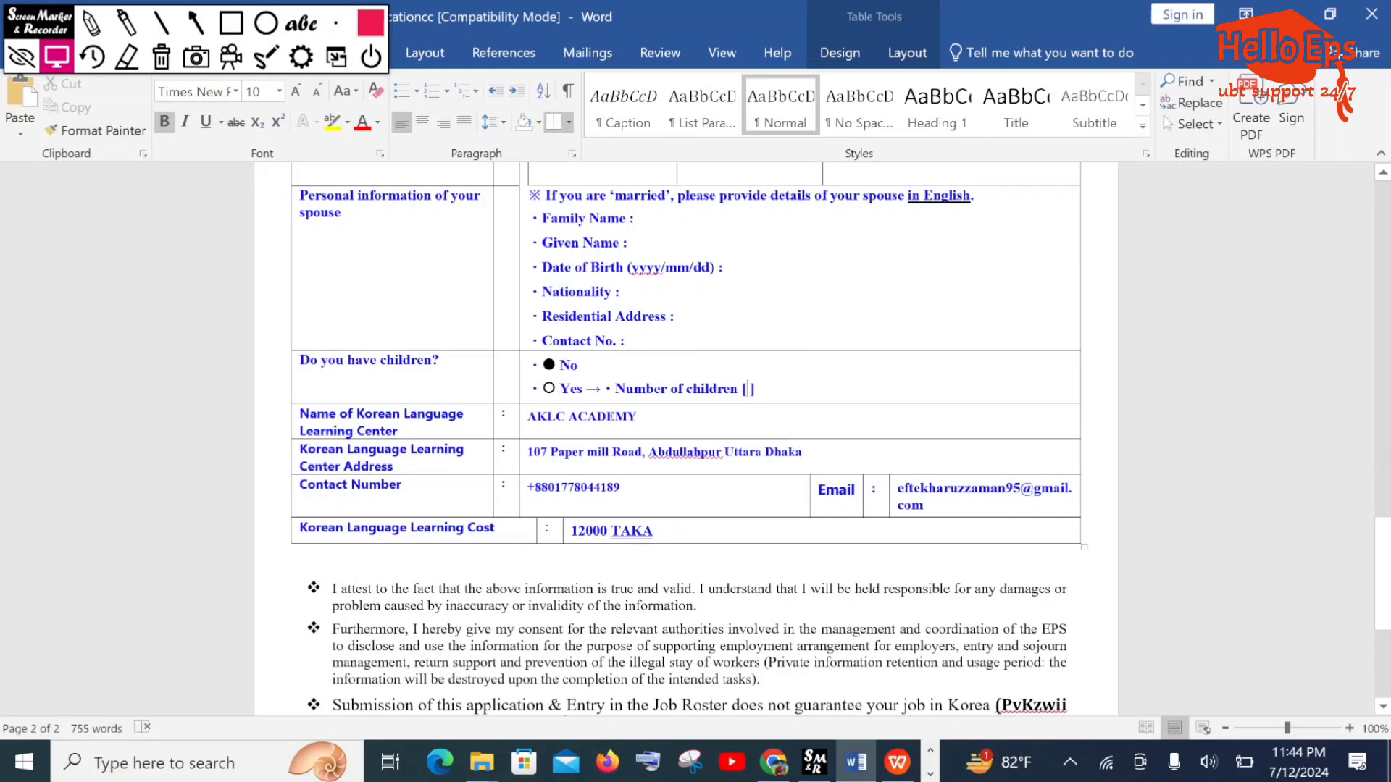
pyautogui.write('0')
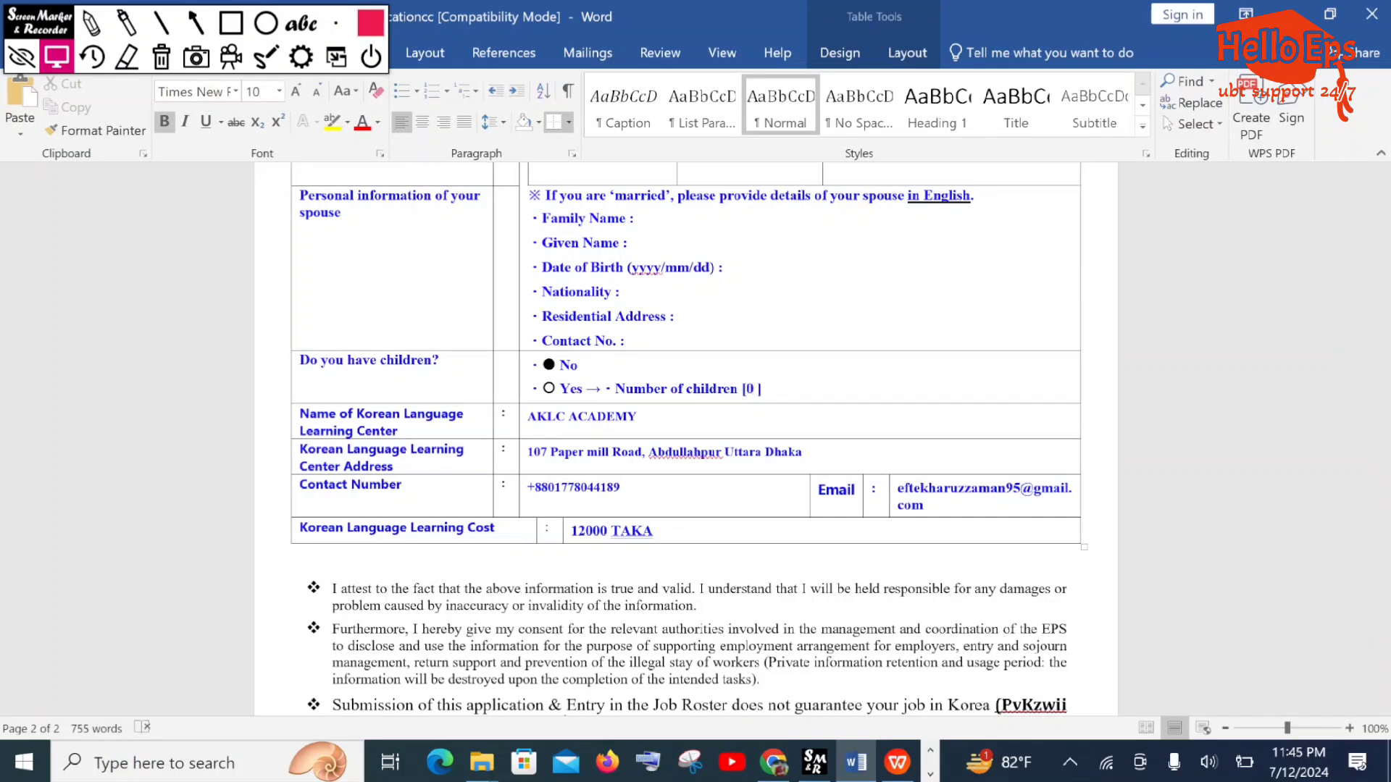
pyautogui.write('5')
pyautogui.press('BackSpace')
pyautogui.press('BackSpace')
# Review the Korean Language Learning Center's name and address and the learning cost near the end of the form
pyautogui.scroll(-2, 686, 439)
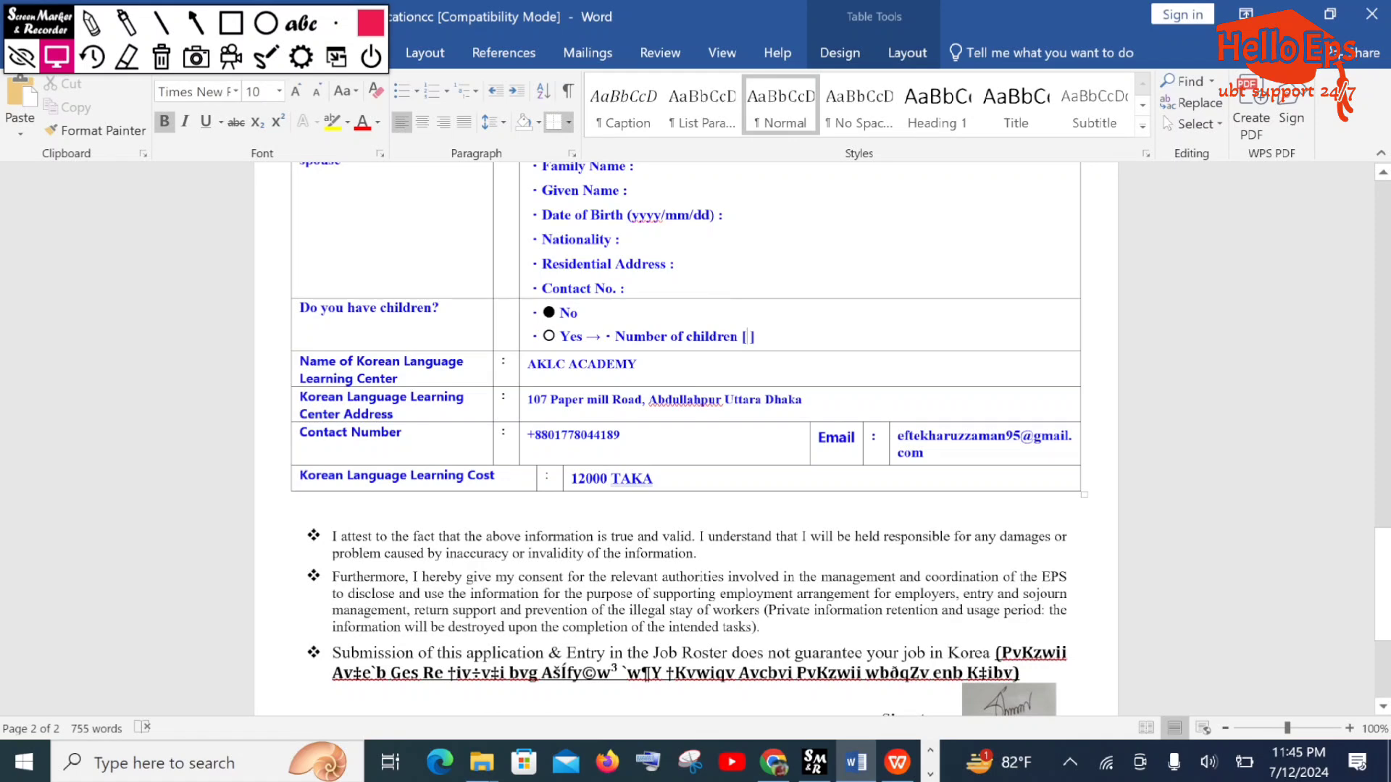
pyautogui.moveTo(638, 364); pyautogui.dragTo(527, 367)
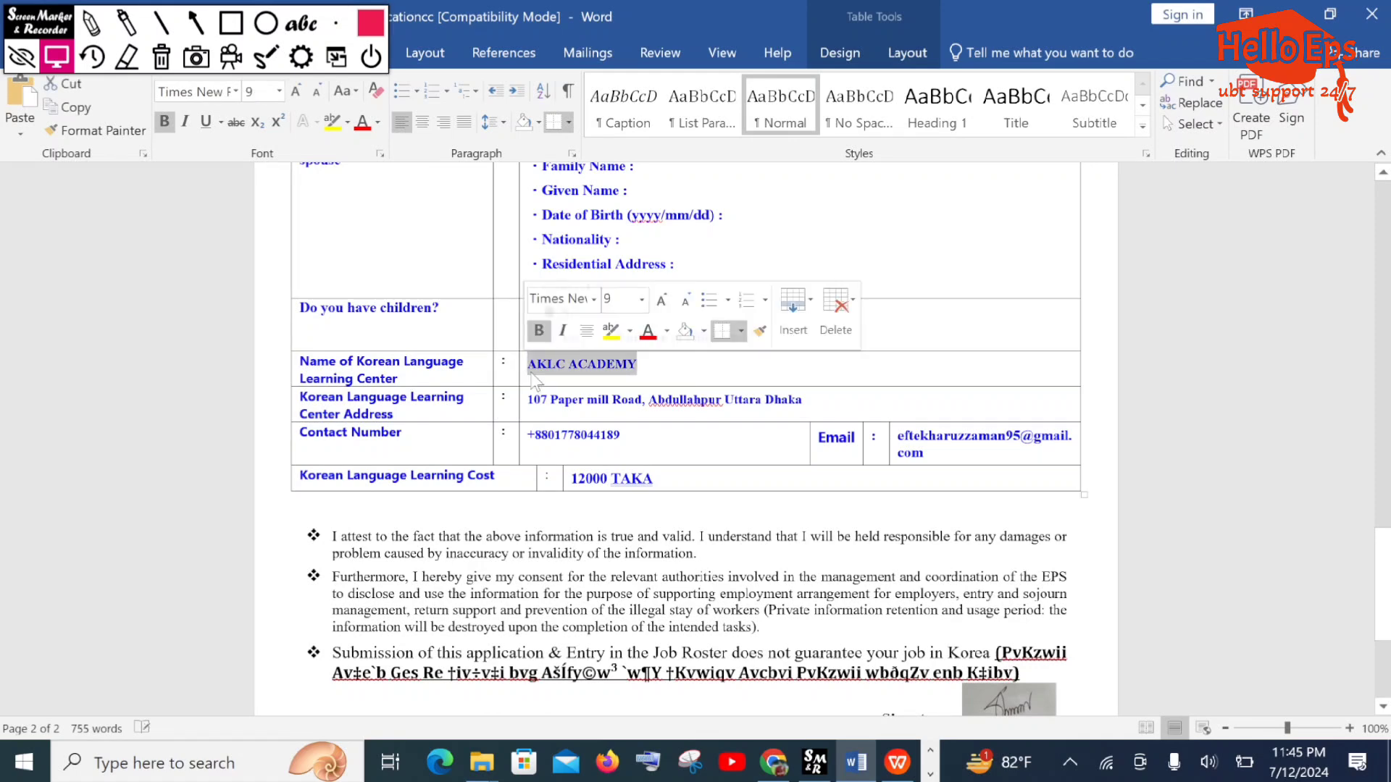
pyautogui.press('Right')
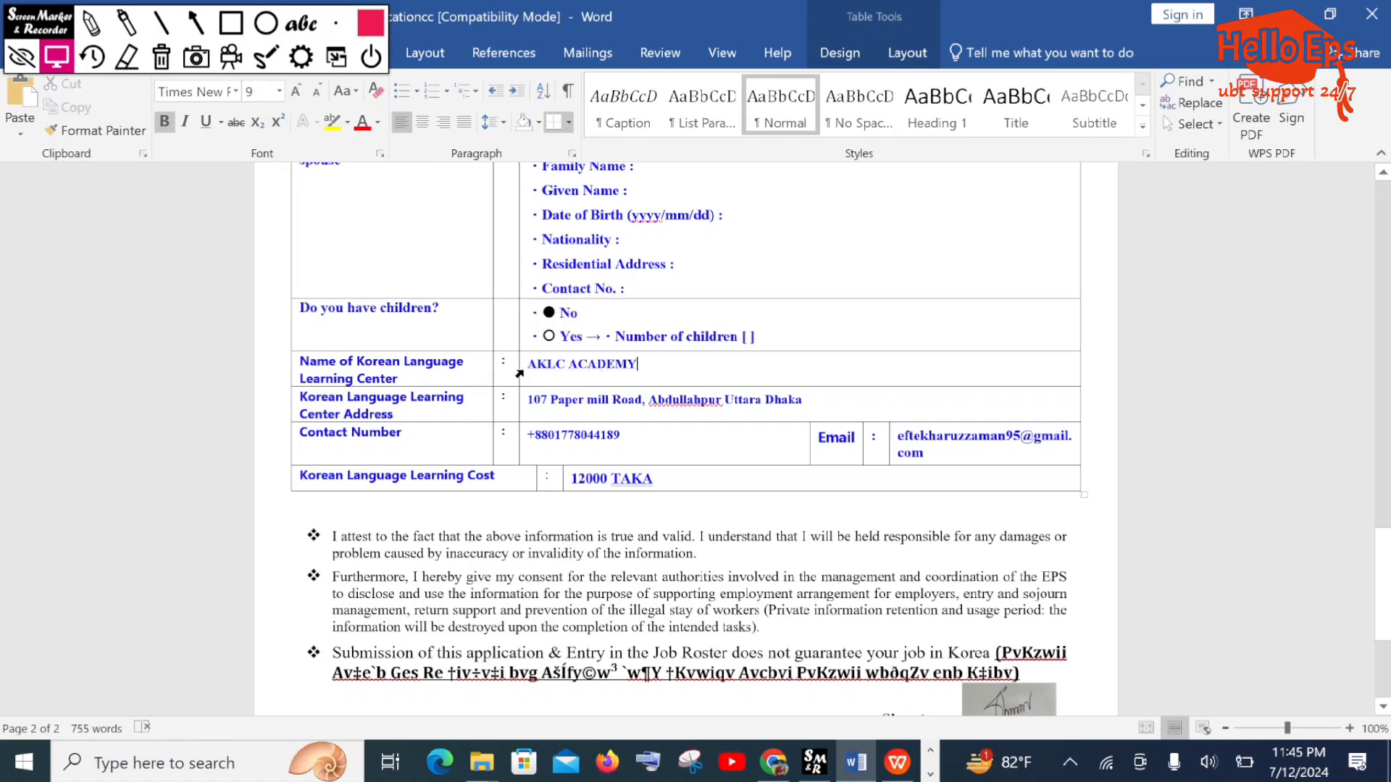
pyautogui.scroll(-1, 670, 374)
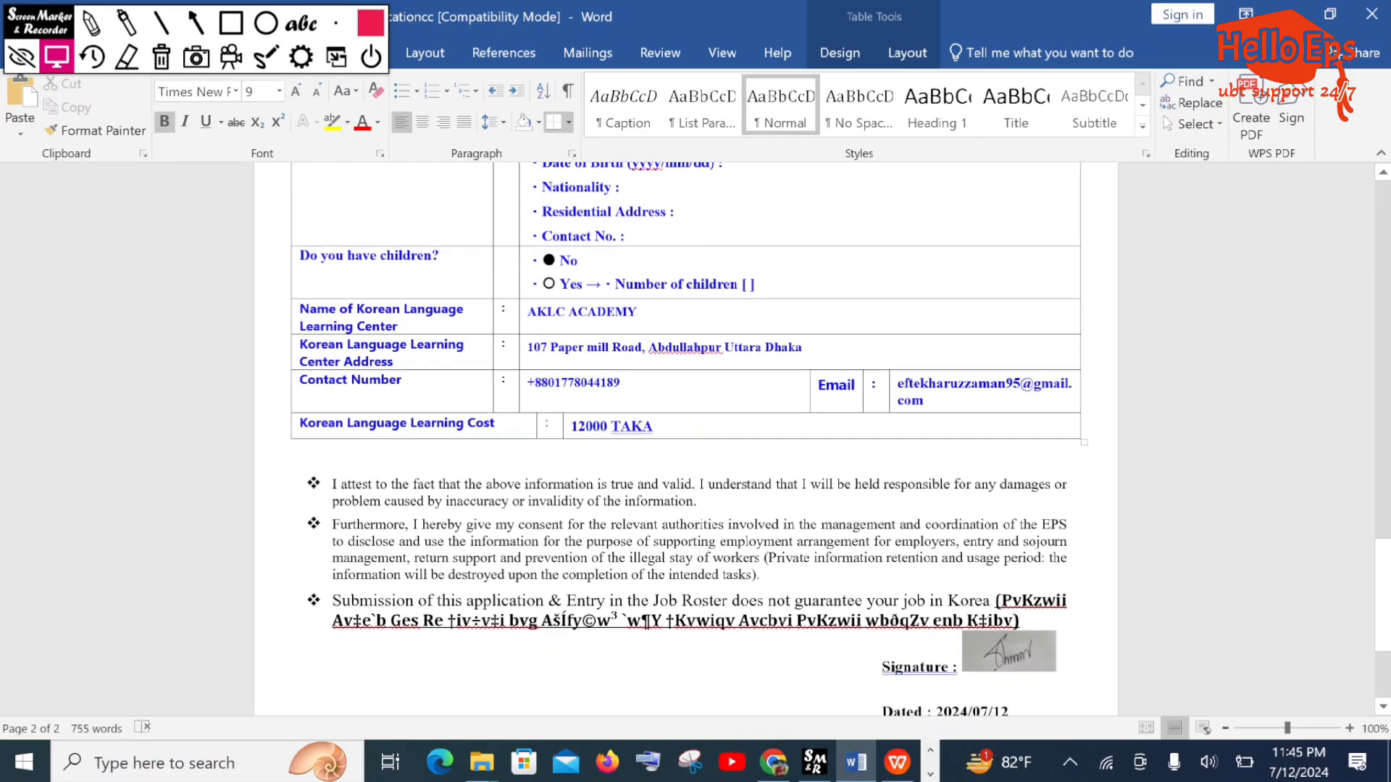
pyautogui.moveTo(802, 348); pyautogui.dragTo(551, 348)
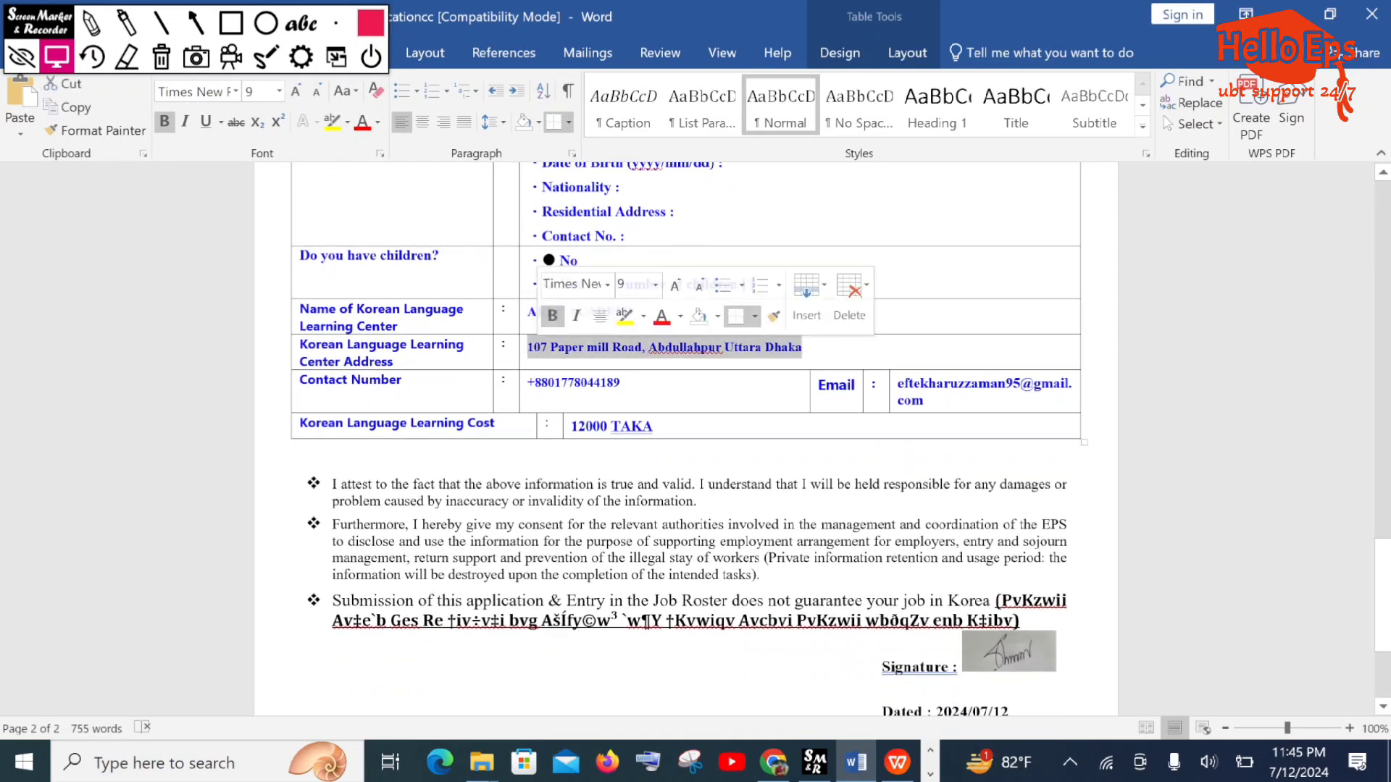
pyautogui.press('Left')
pyautogui.scroll(-1, 670, 434)
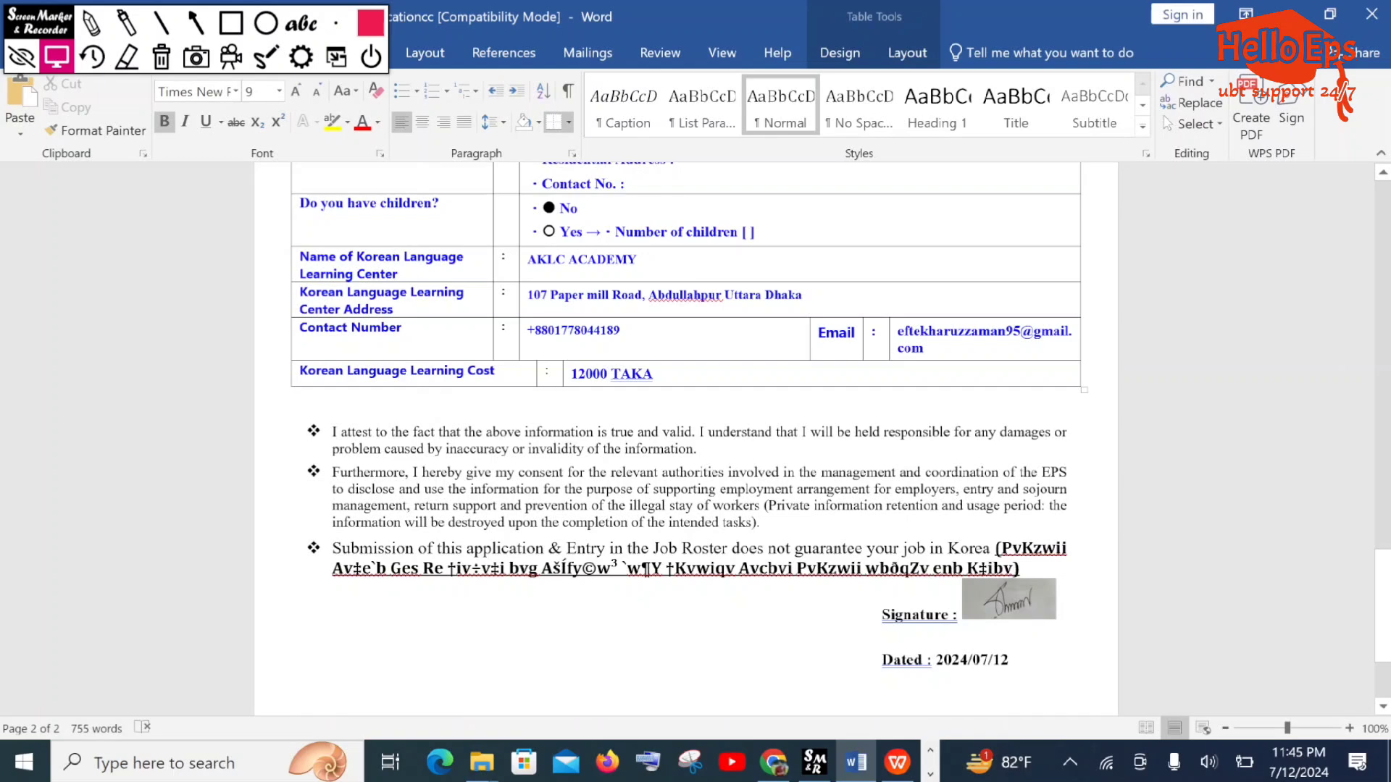
pyautogui.doubleClick(585, 374)
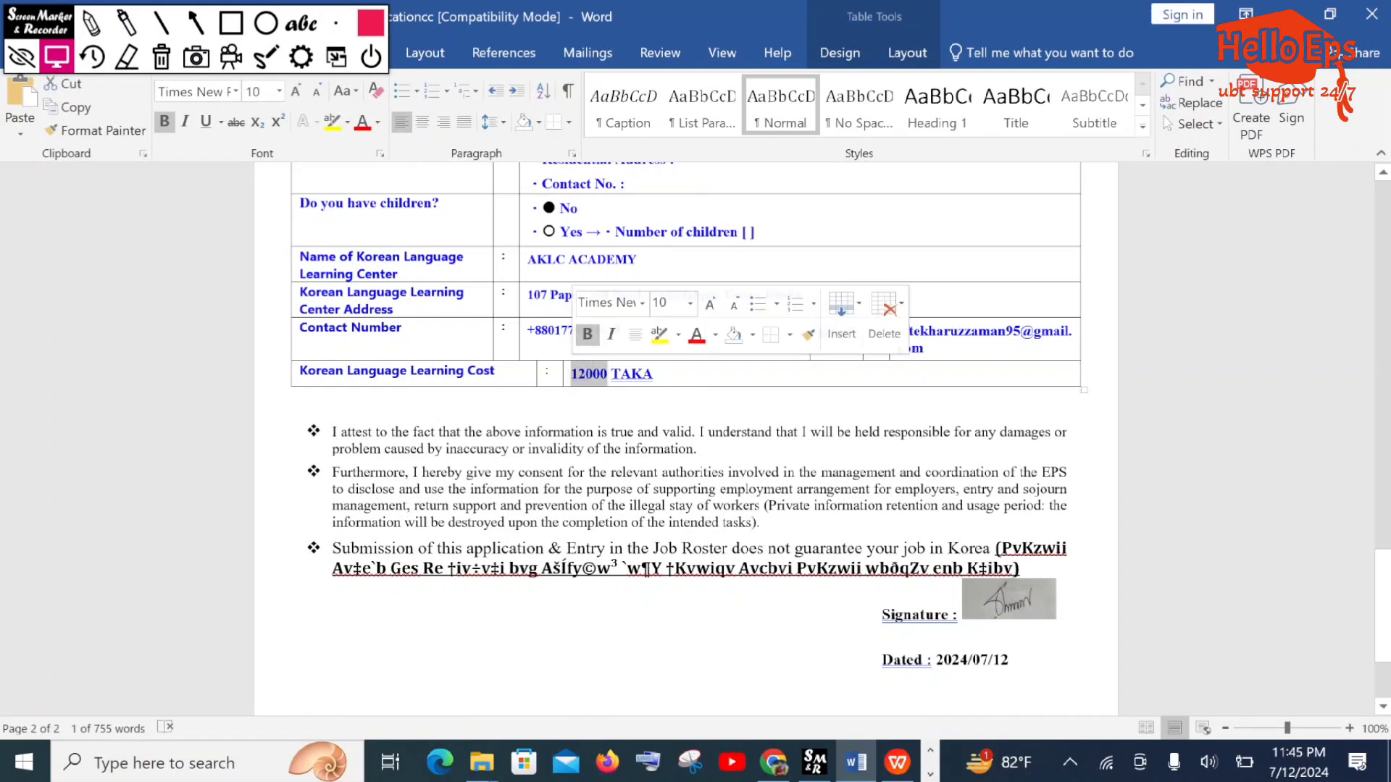
pyautogui.click(656, 373)
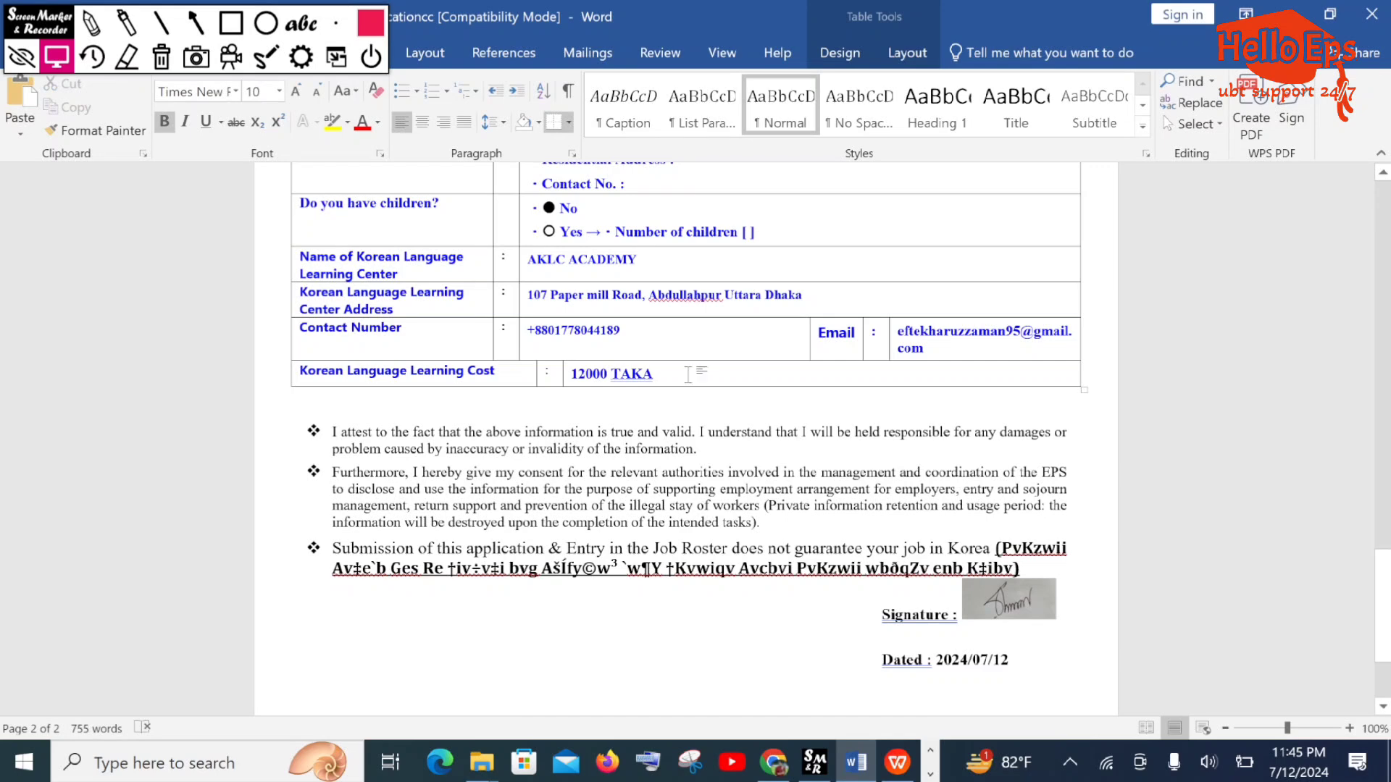
# Review the Korean Language Learning Center's name, contact details and learning cost, and read the attestation, consent, signature and date at the form's end
pyautogui.scroll(1, 686, 372)
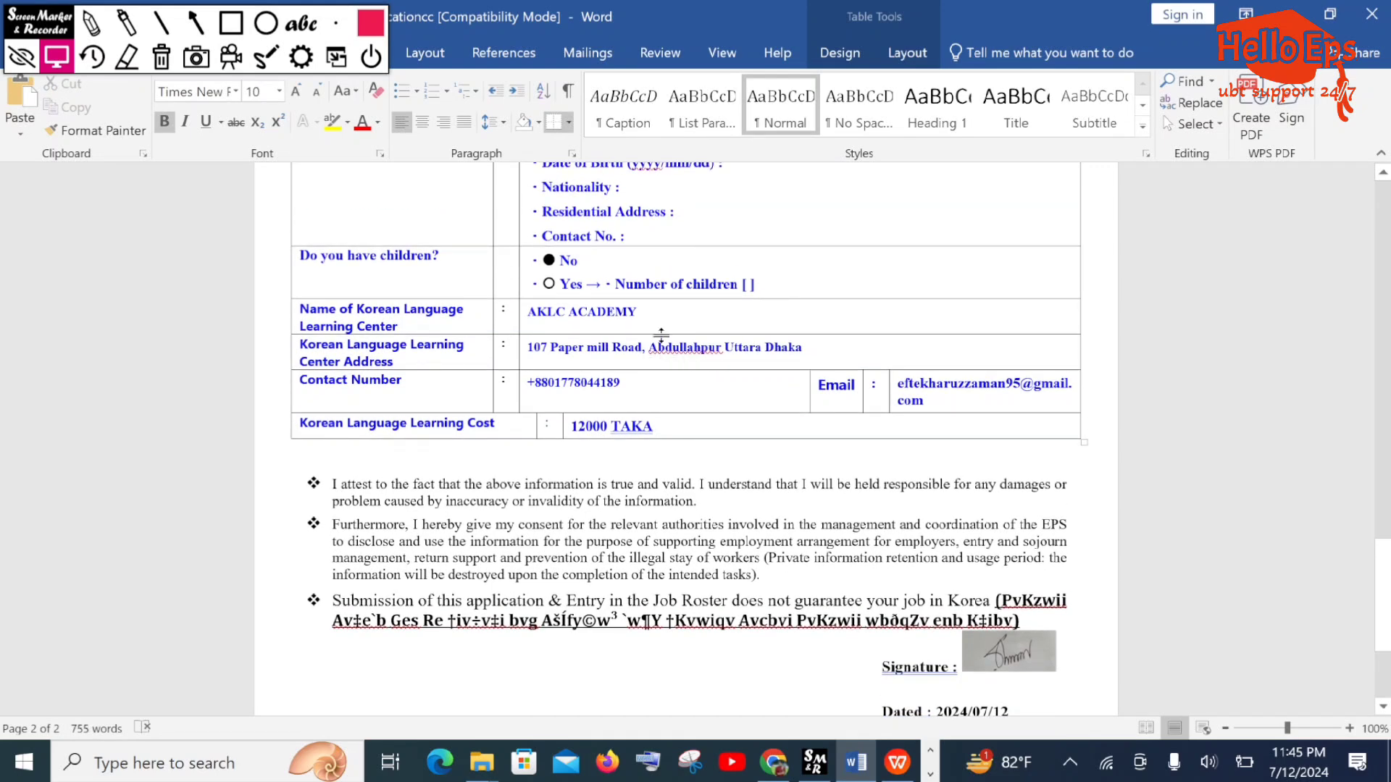
pyautogui.moveTo(637, 312); pyautogui.dragTo(527, 312)
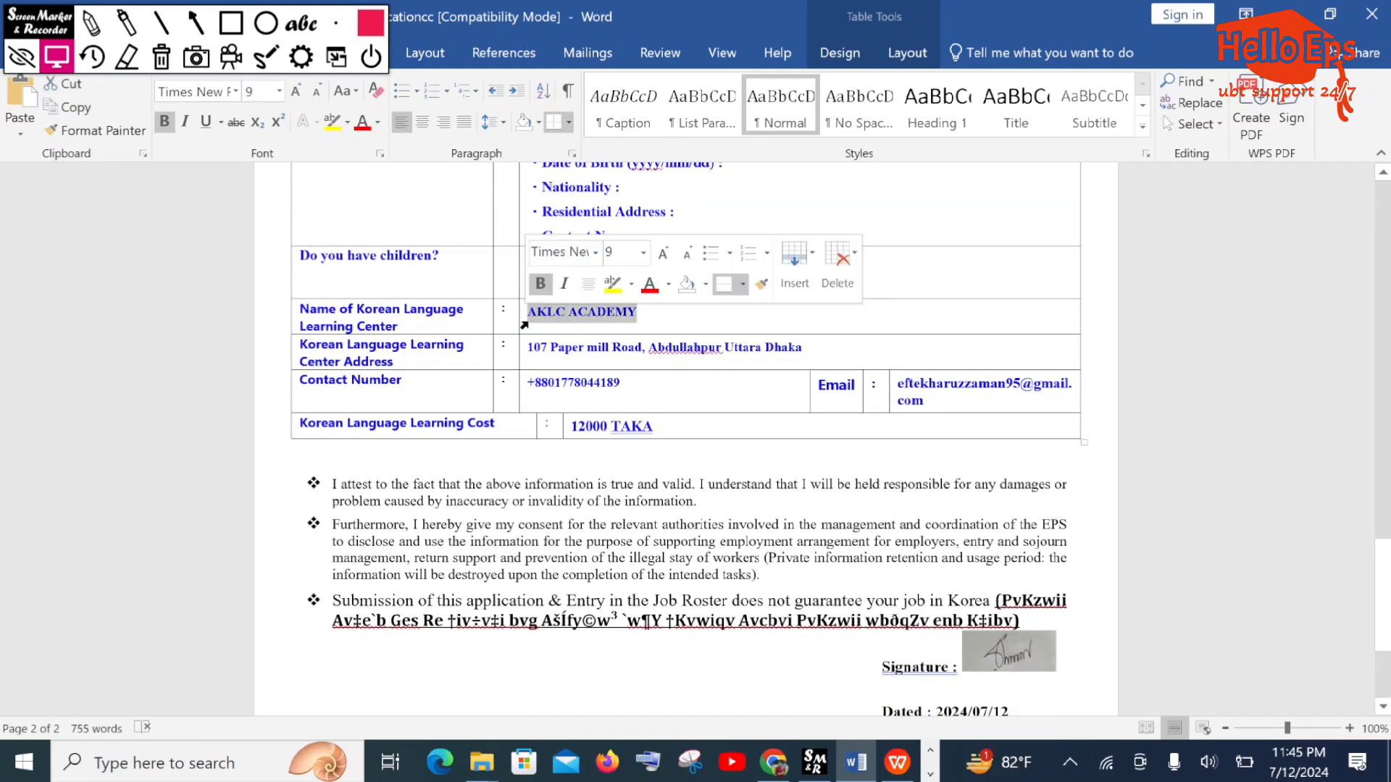
pyautogui.click(565, 311)
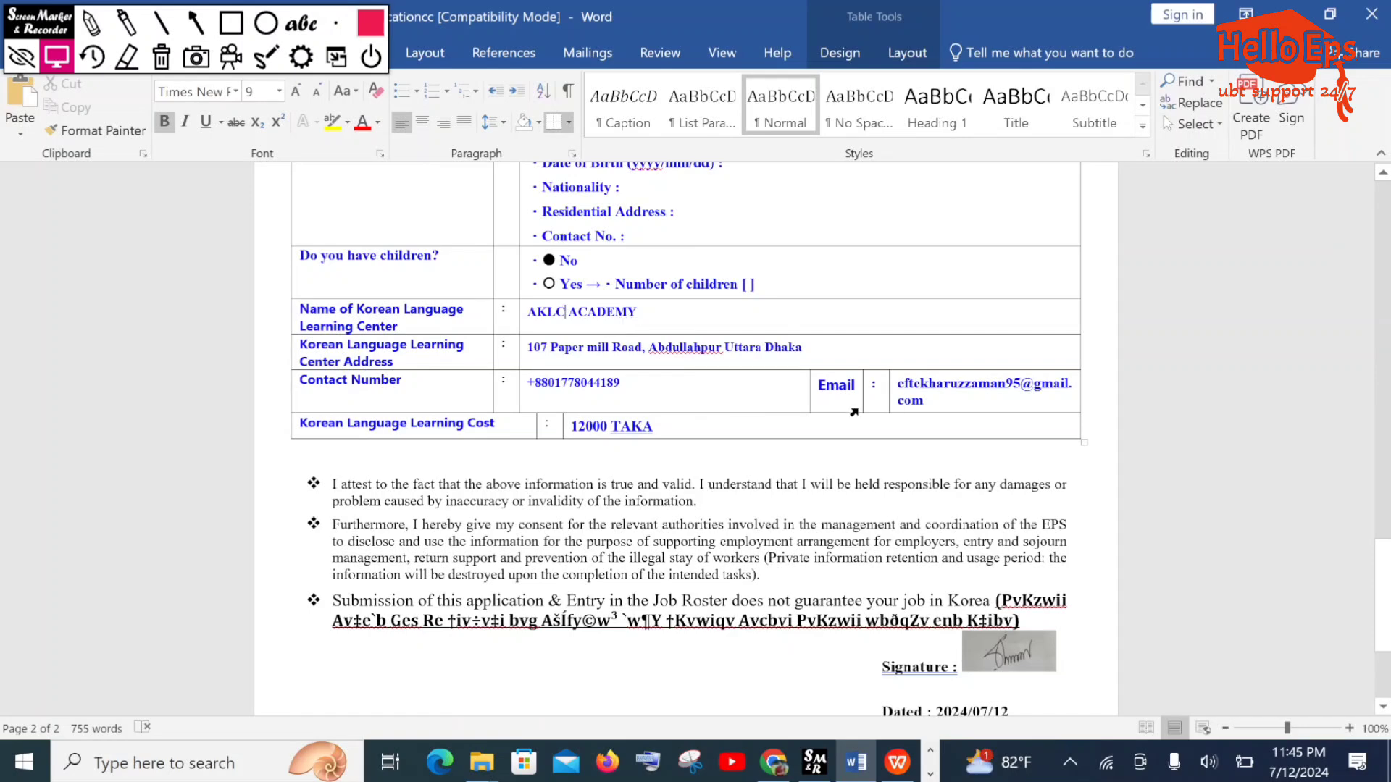
pyautogui.scroll(-3, 688, 435)
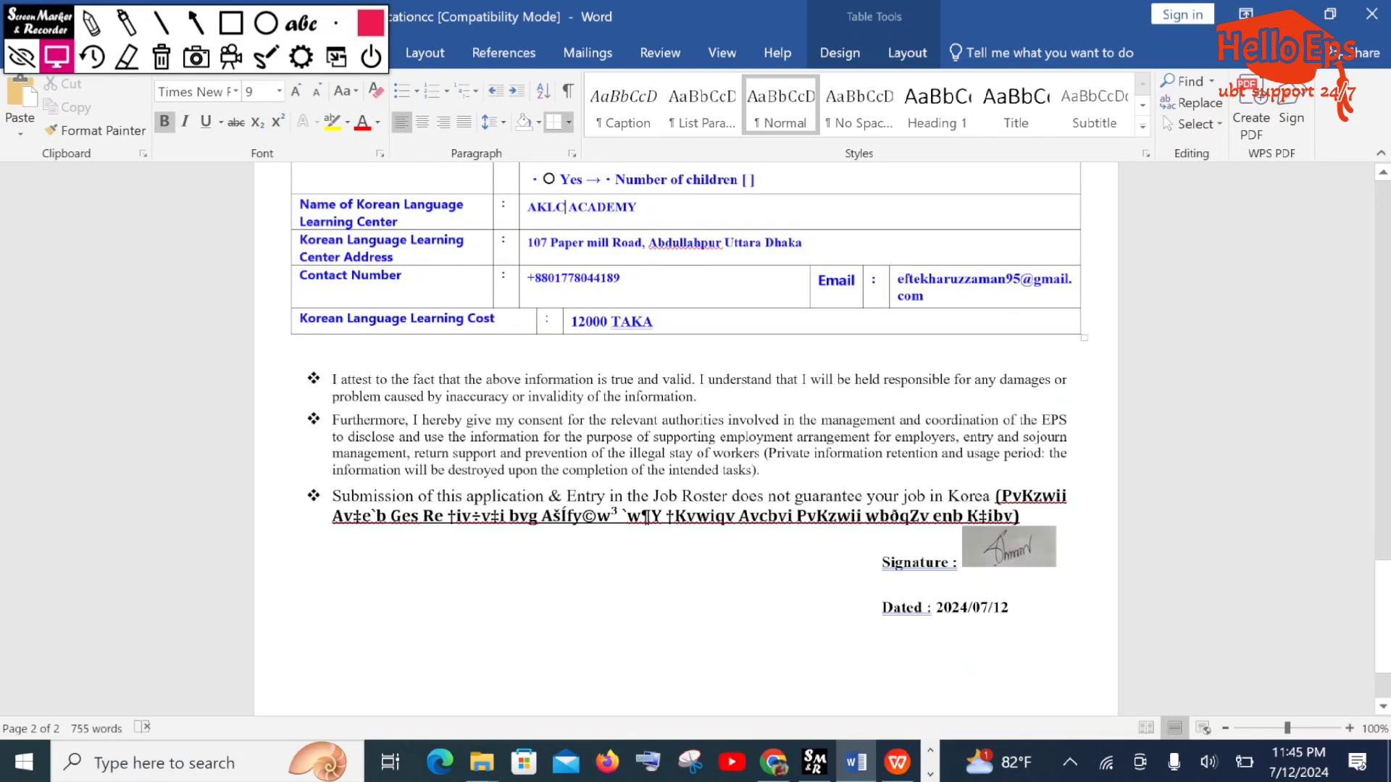
pyautogui.scroll(3, 688, 435)
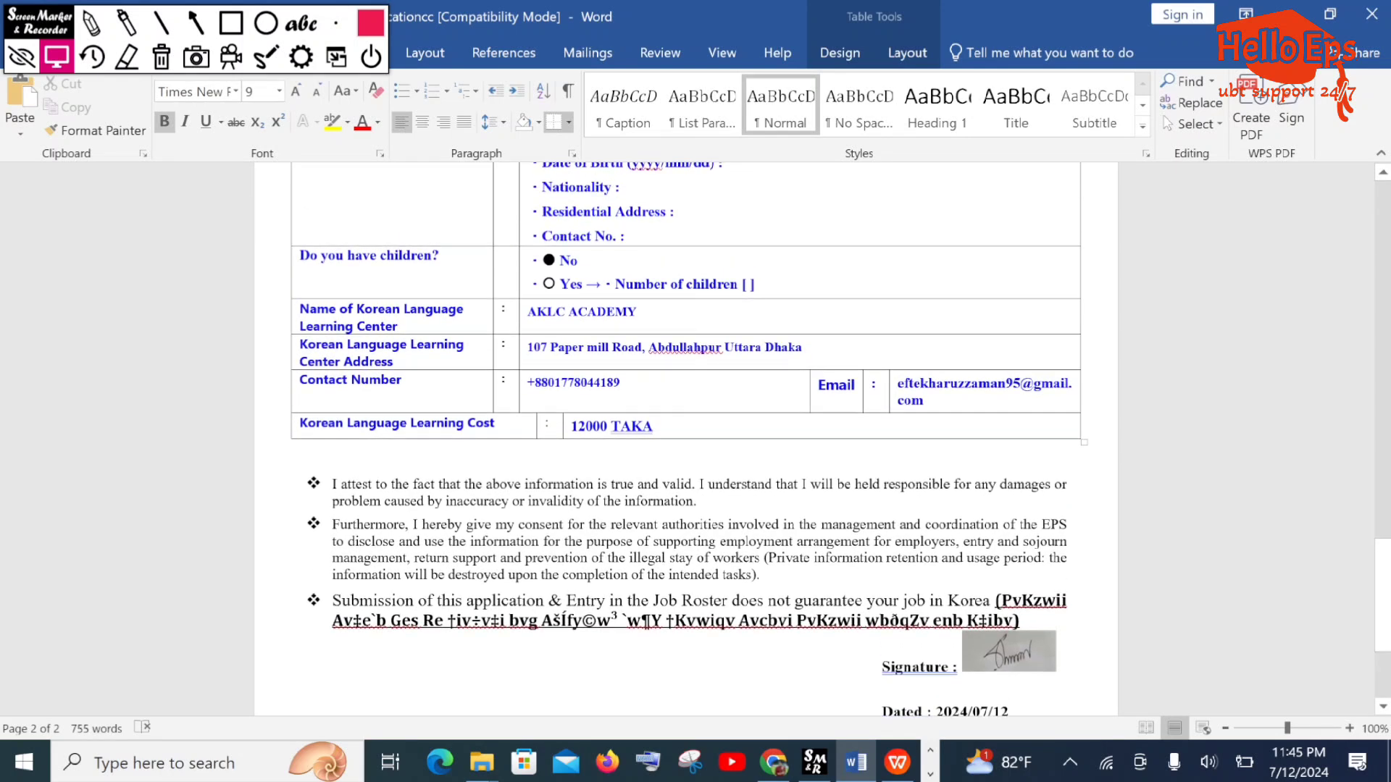
pyautogui.scroll(-5, 497, 345)
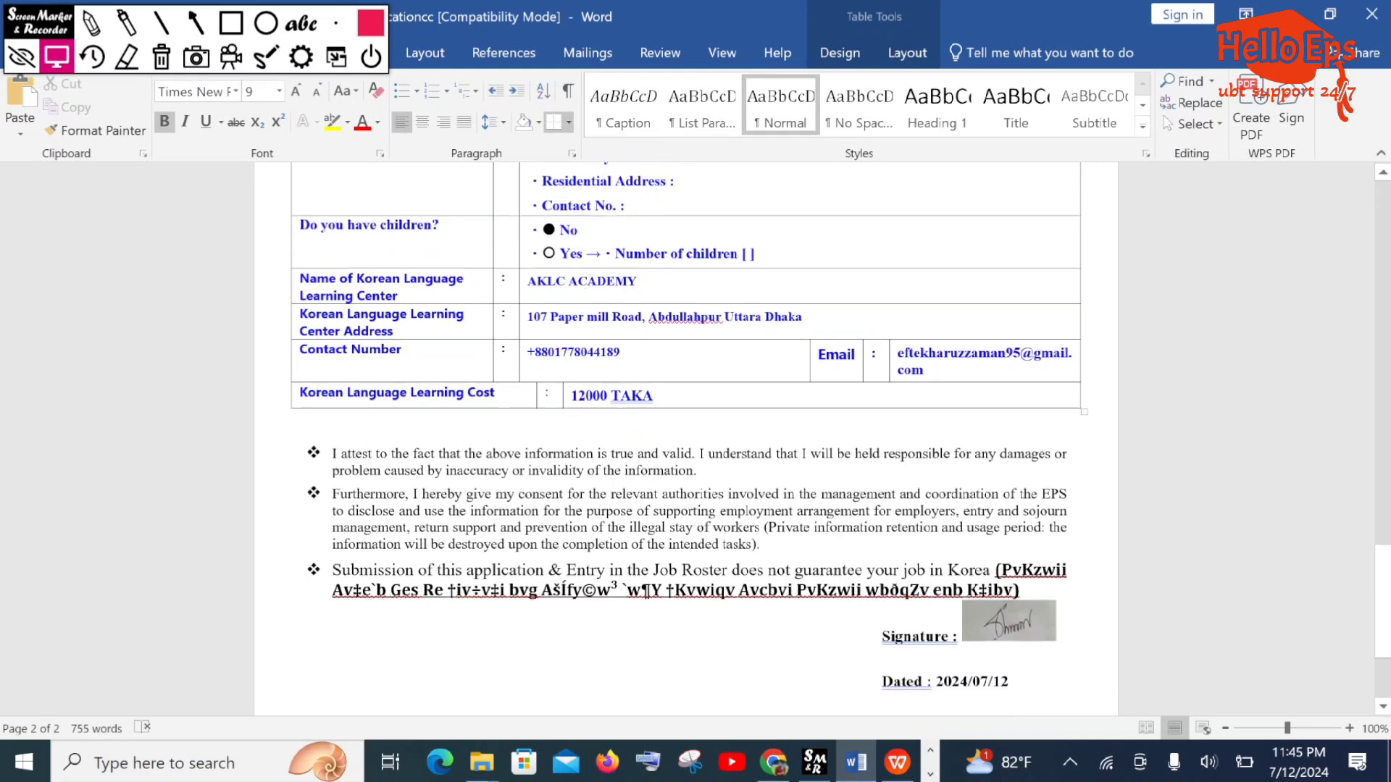
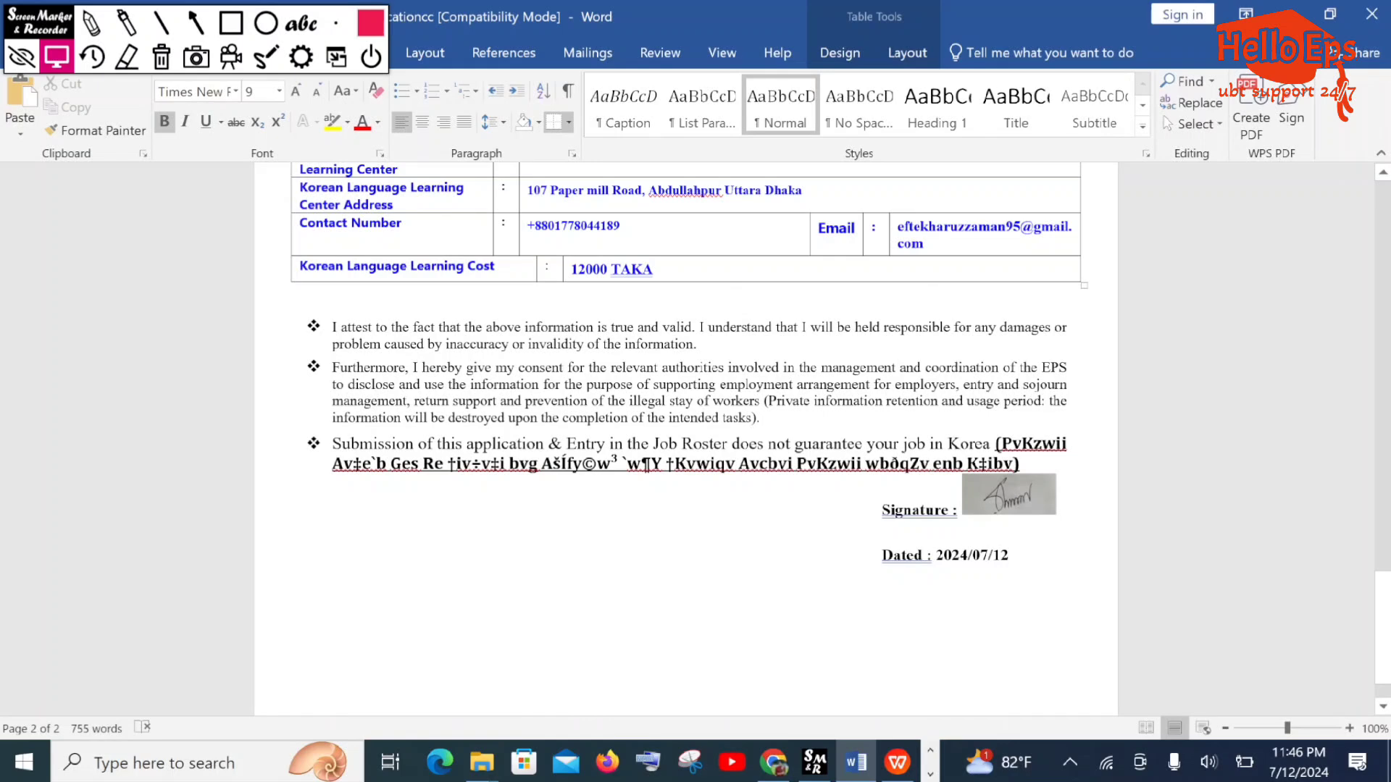
pyautogui.scroll(3, 687, 434)
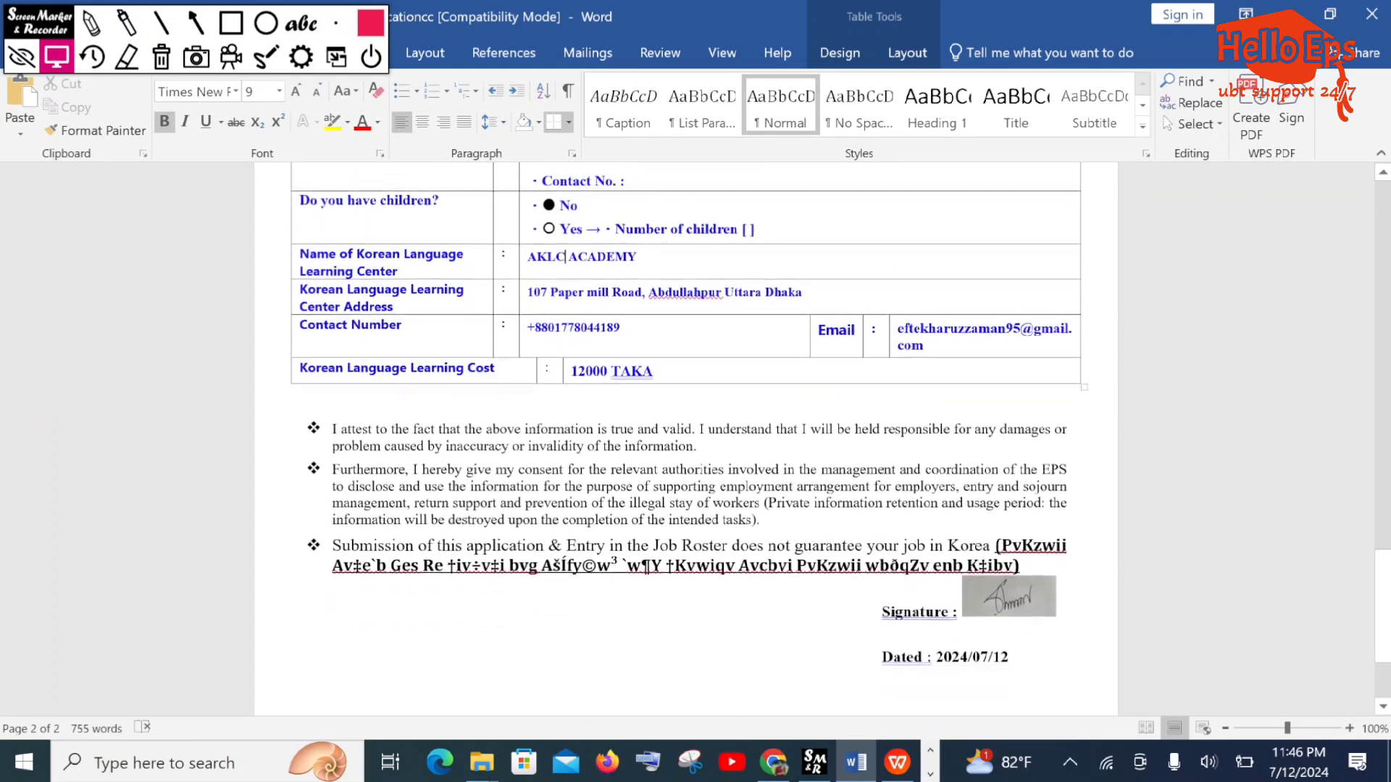
pyautogui.scroll(-2, 687, 435)
pyautogui.scroll(-1, 687, 434)
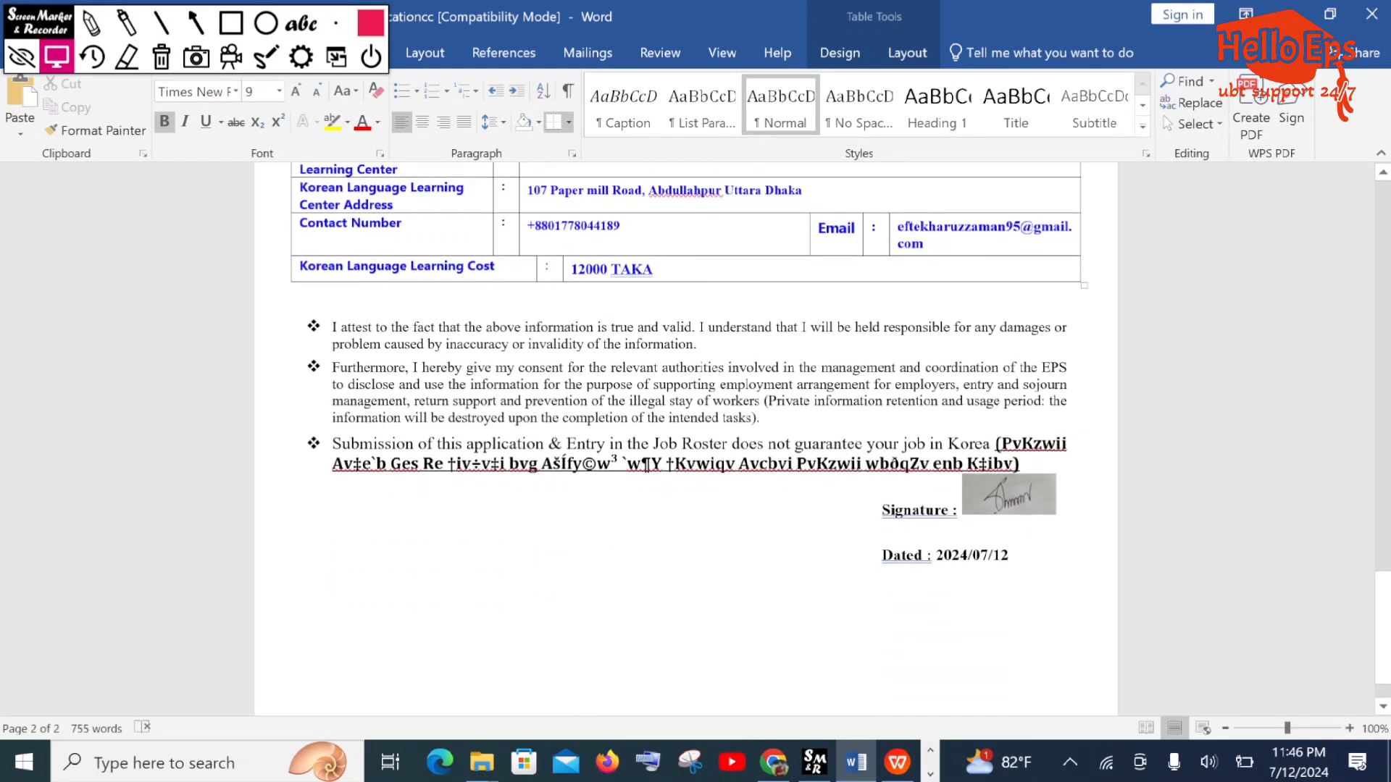
# Examine the picture options available for the signature image beside the Signature label
pyautogui.click(1023, 496)
pyautogui.rightClick(1023, 497)
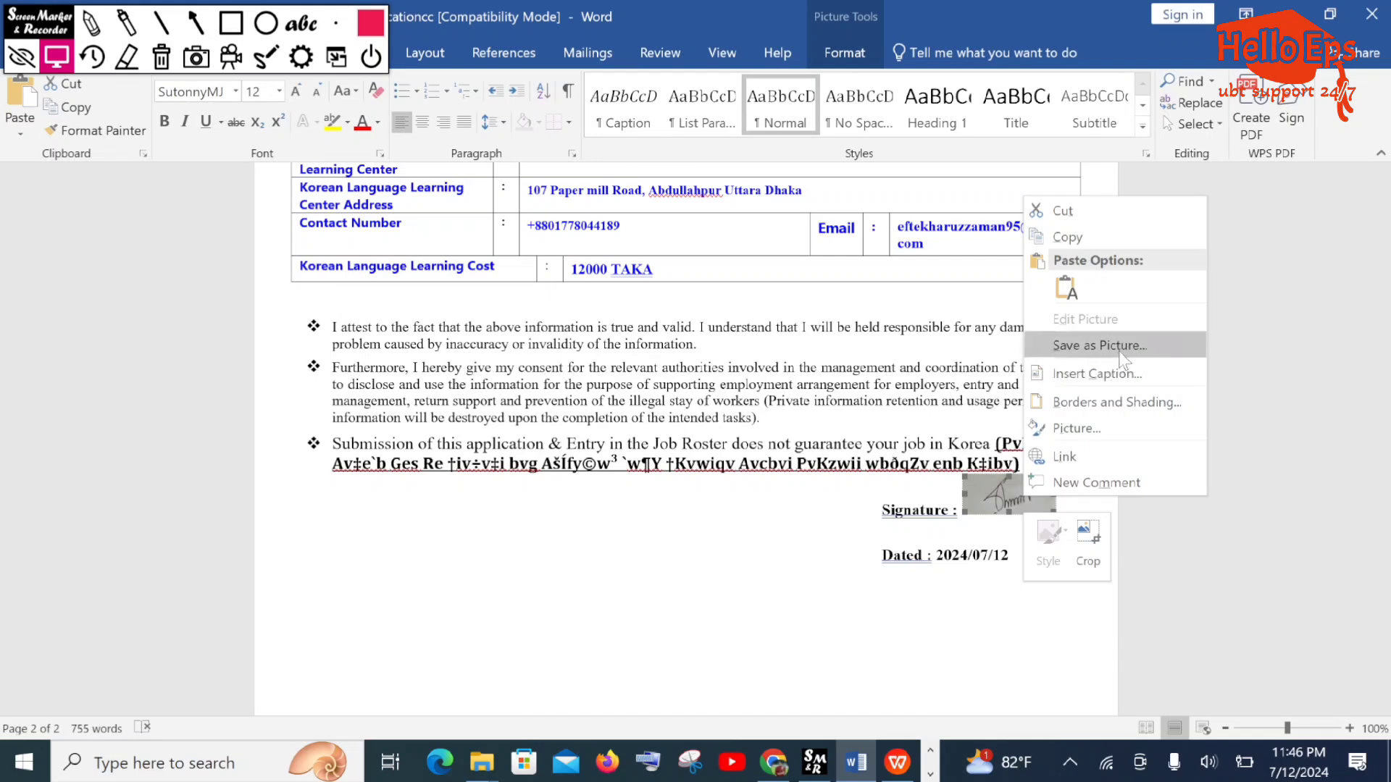
pyautogui.click(993, 496)
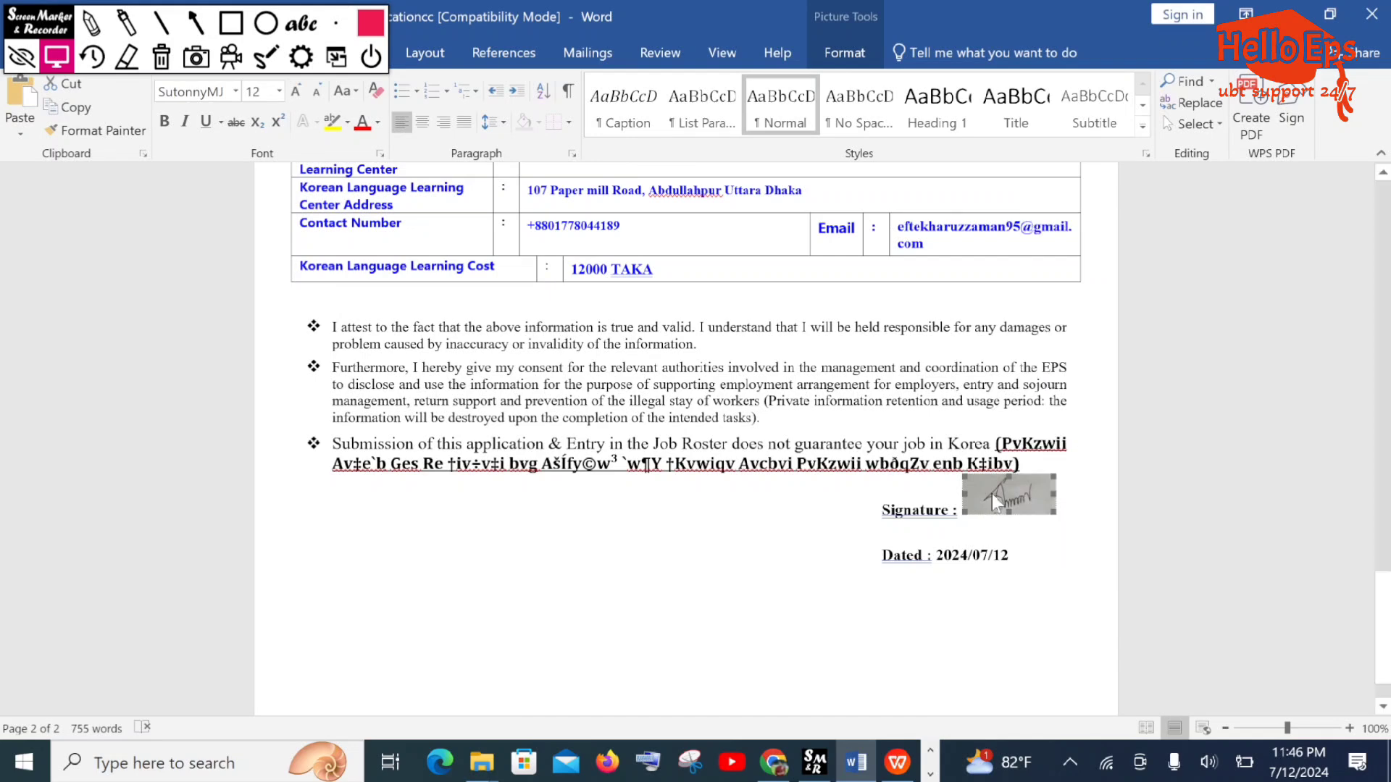
pyautogui.rightClick(992, 494)
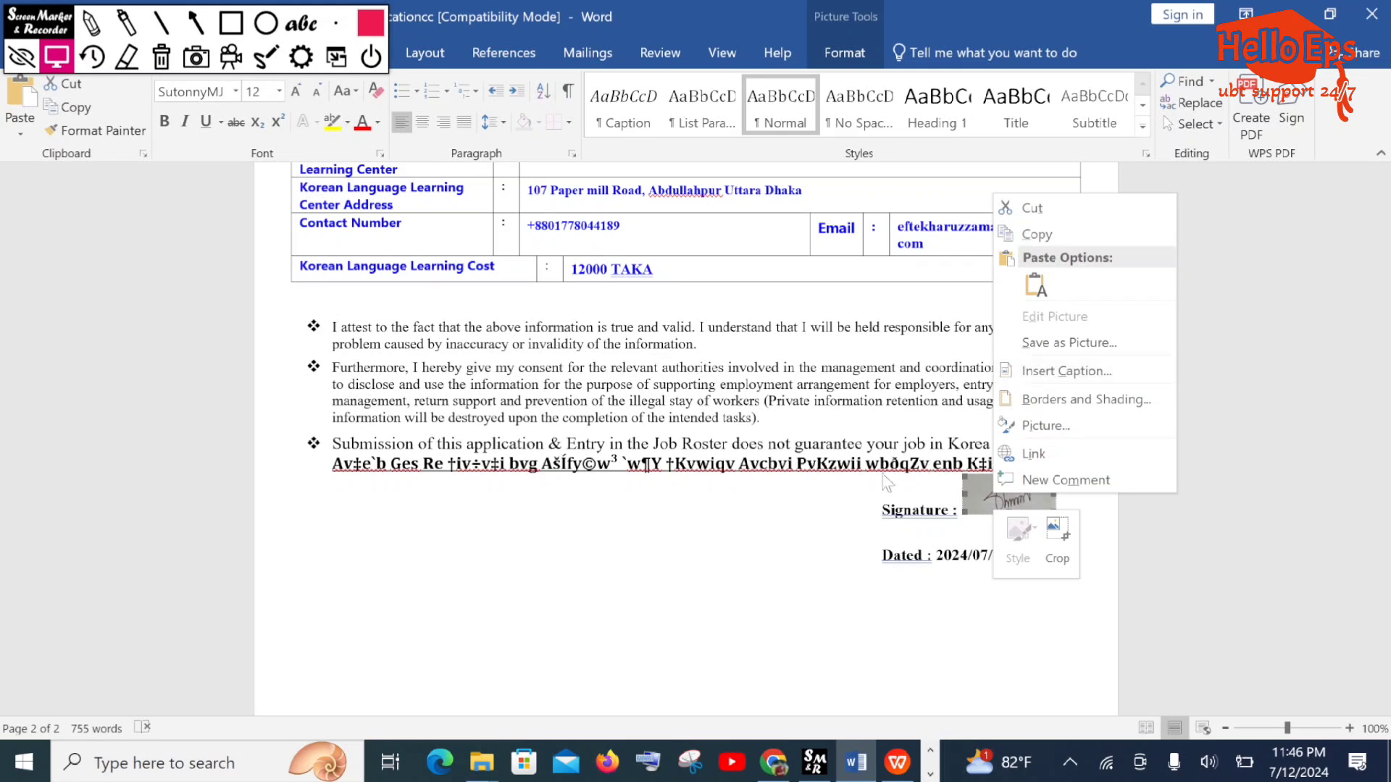
pyautogui.press('Escape')
pyautogui.scroll(3, 815, 435)
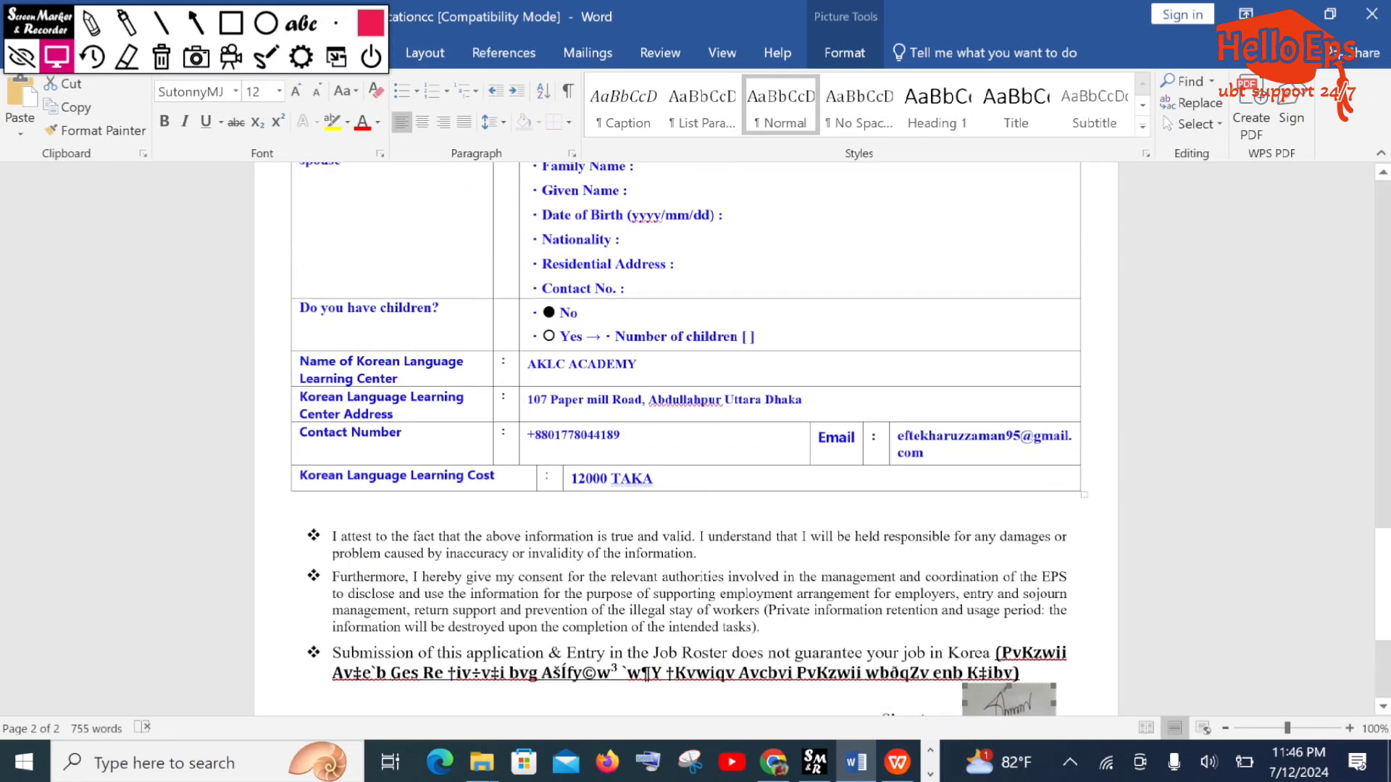
pyautogui.scroll(-4, 815, 435)
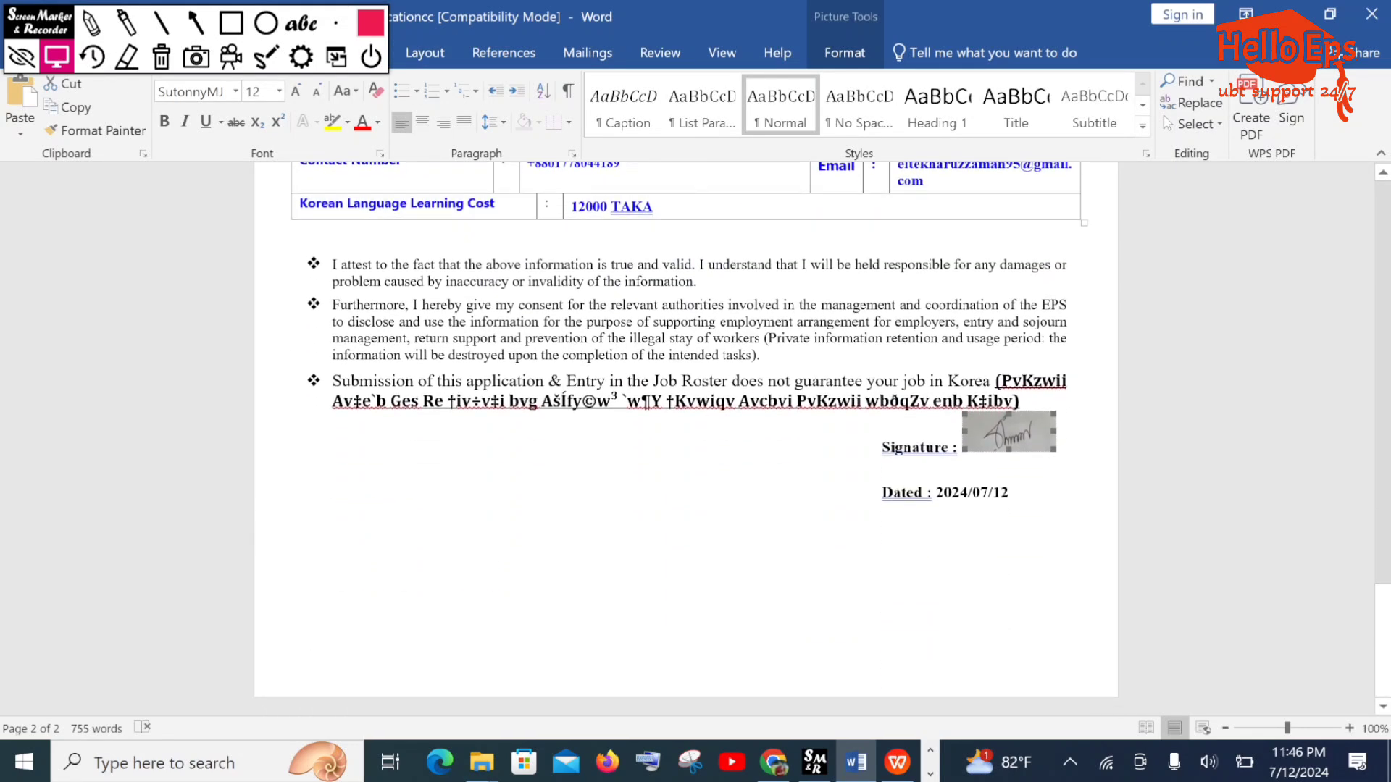
pyautogui.doubleClick(997, 425)
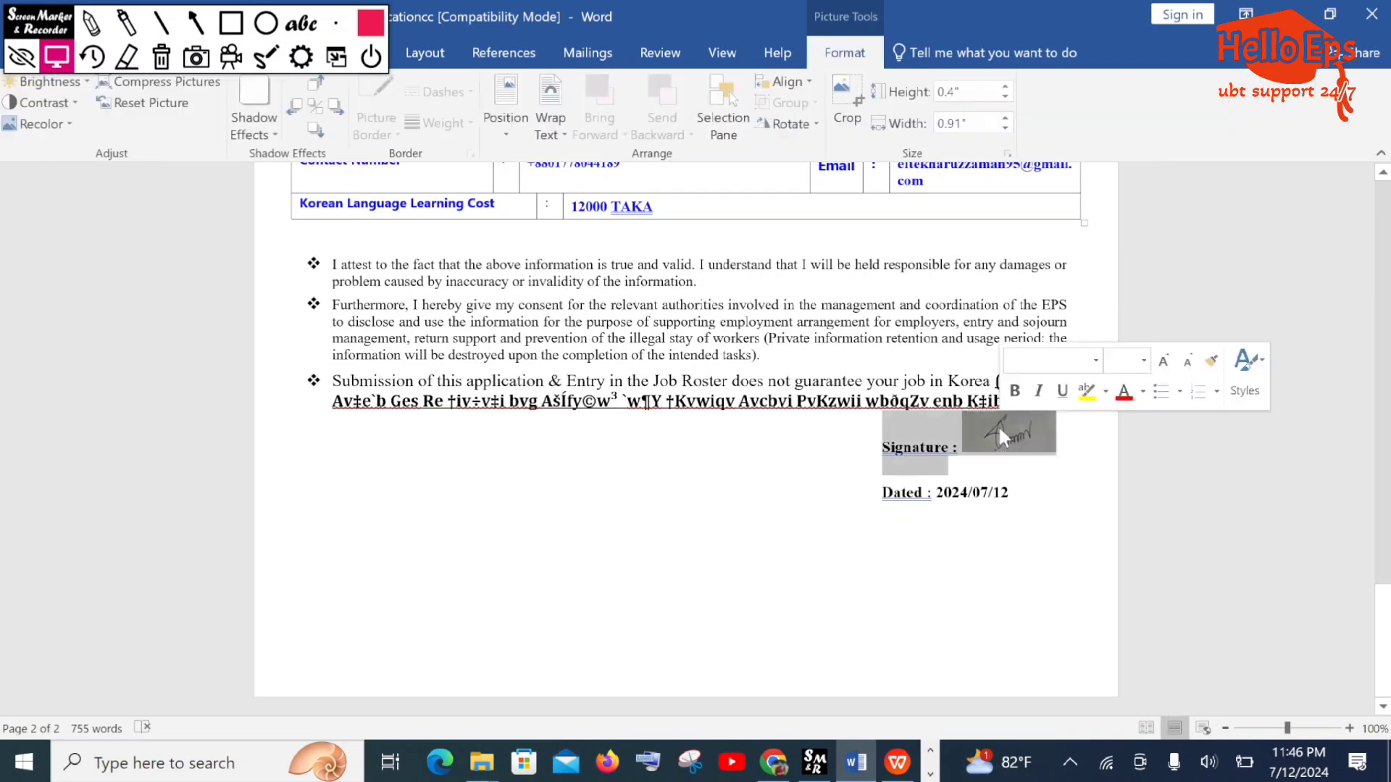
pyautogui.rightClick(990, 426)
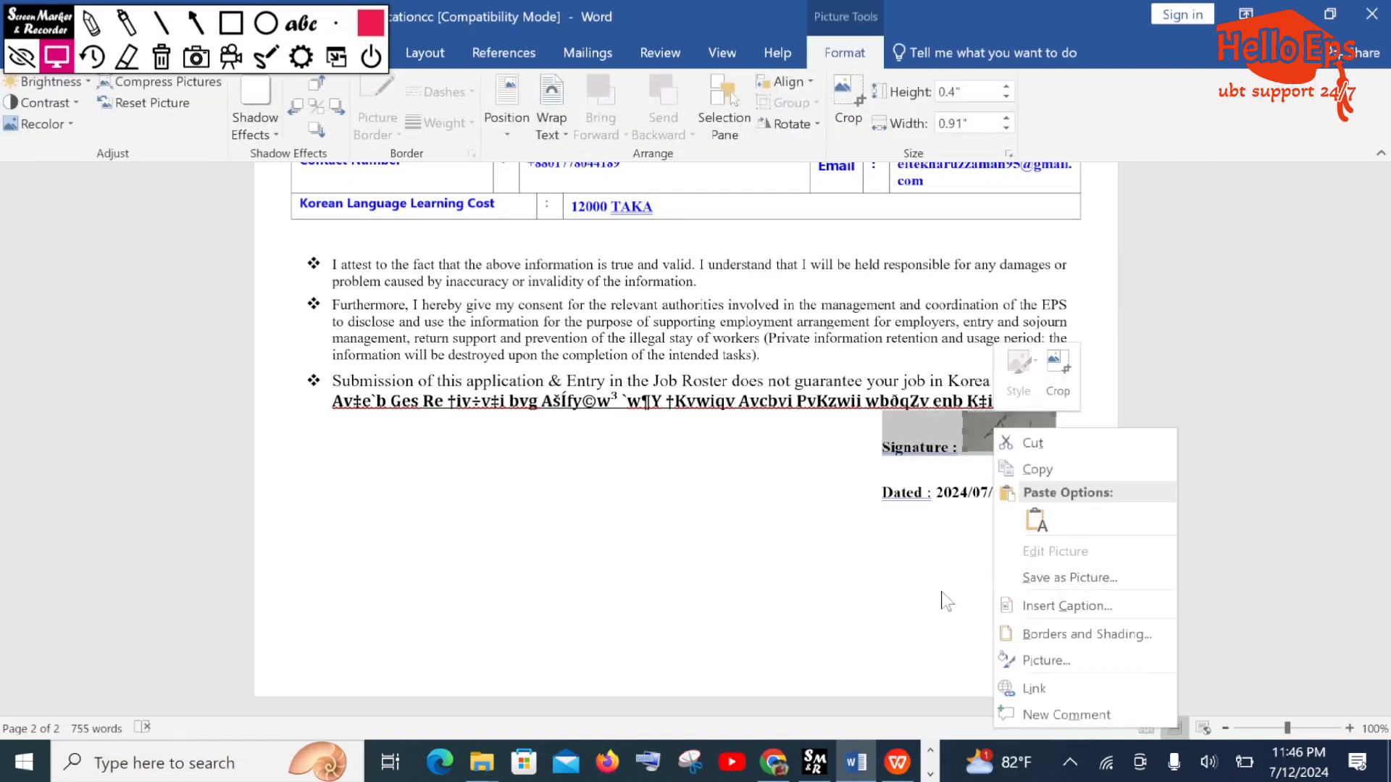
pyautogui.press('Escape')
pyautogui.click(647, 403)
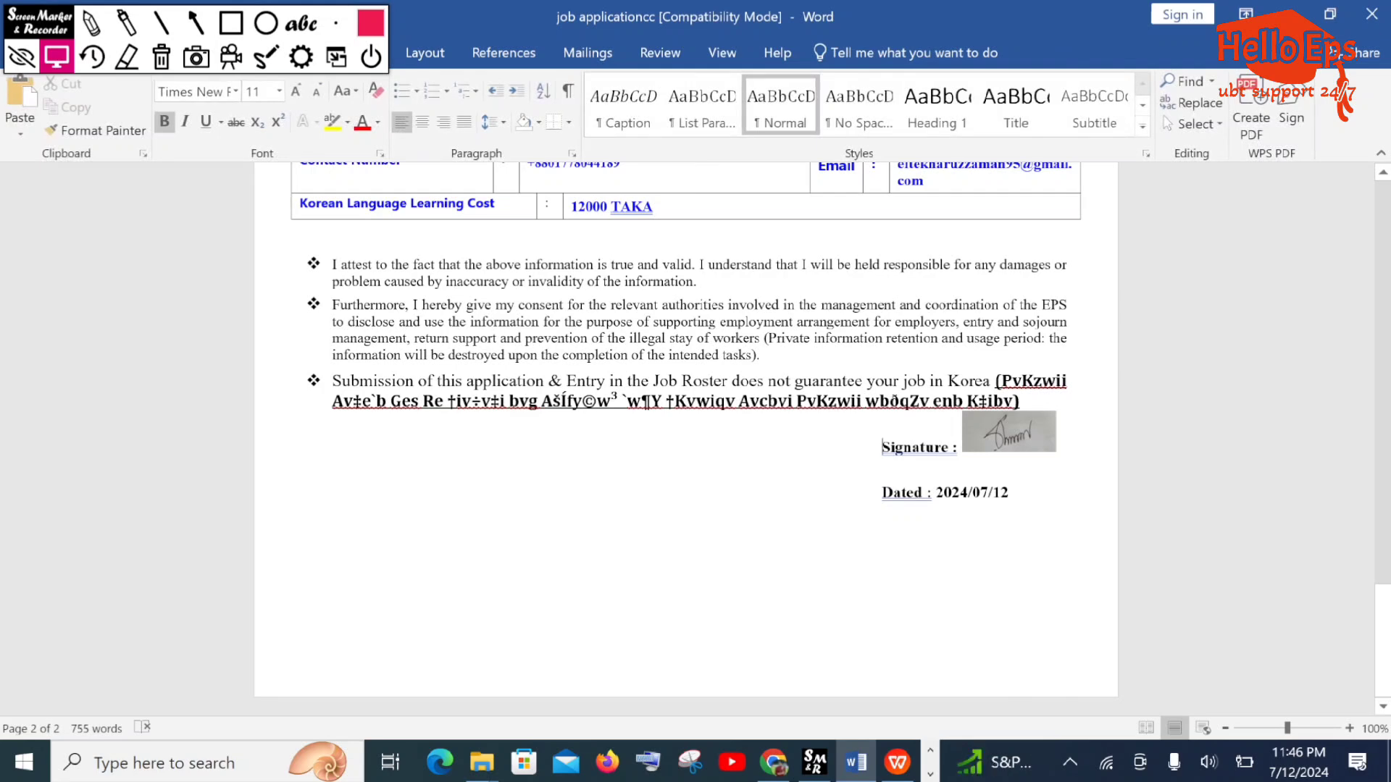
# Place the cursor after the signature image, open the Insert Picture dialog and close it without inserting a file
pyautogui.click(1036, 441)
pyautogui.click(1059, 445)
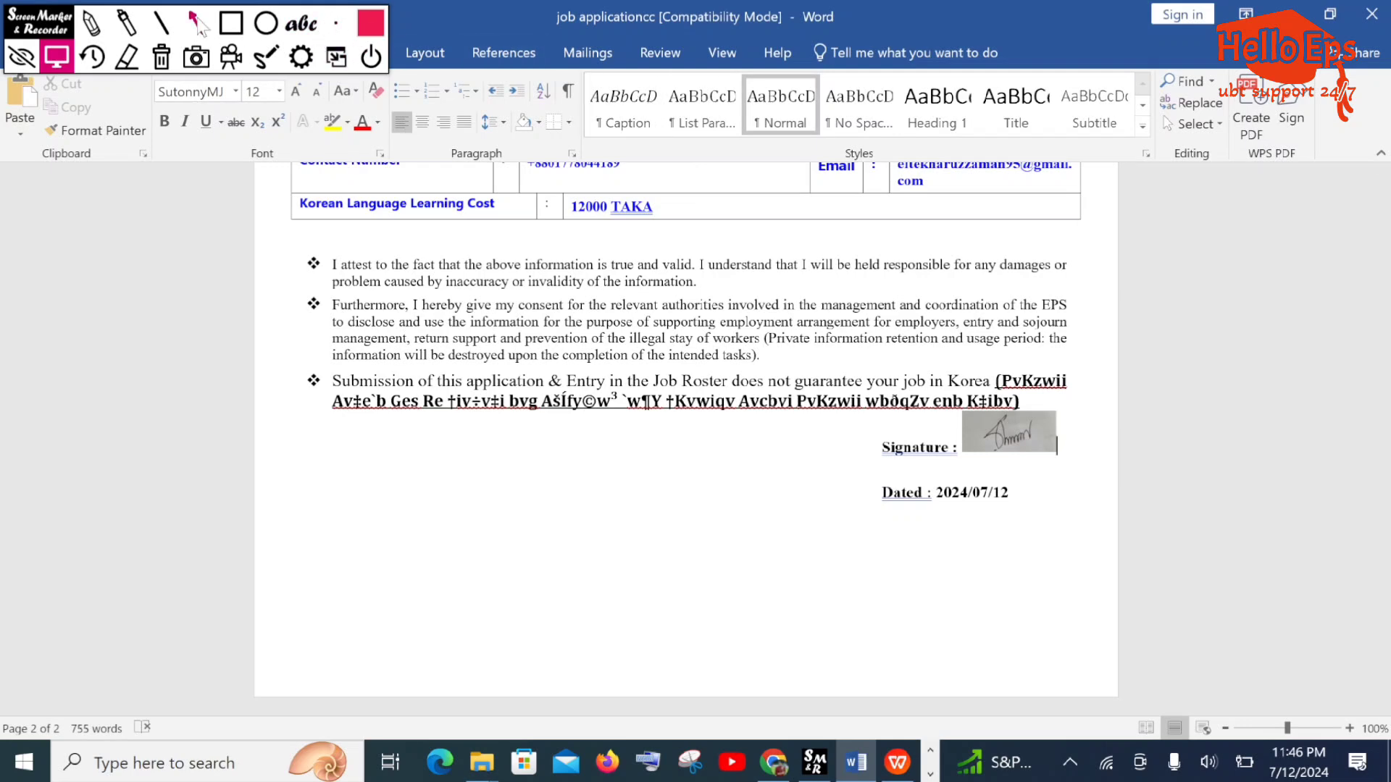
pyautogui.click(331, 17)
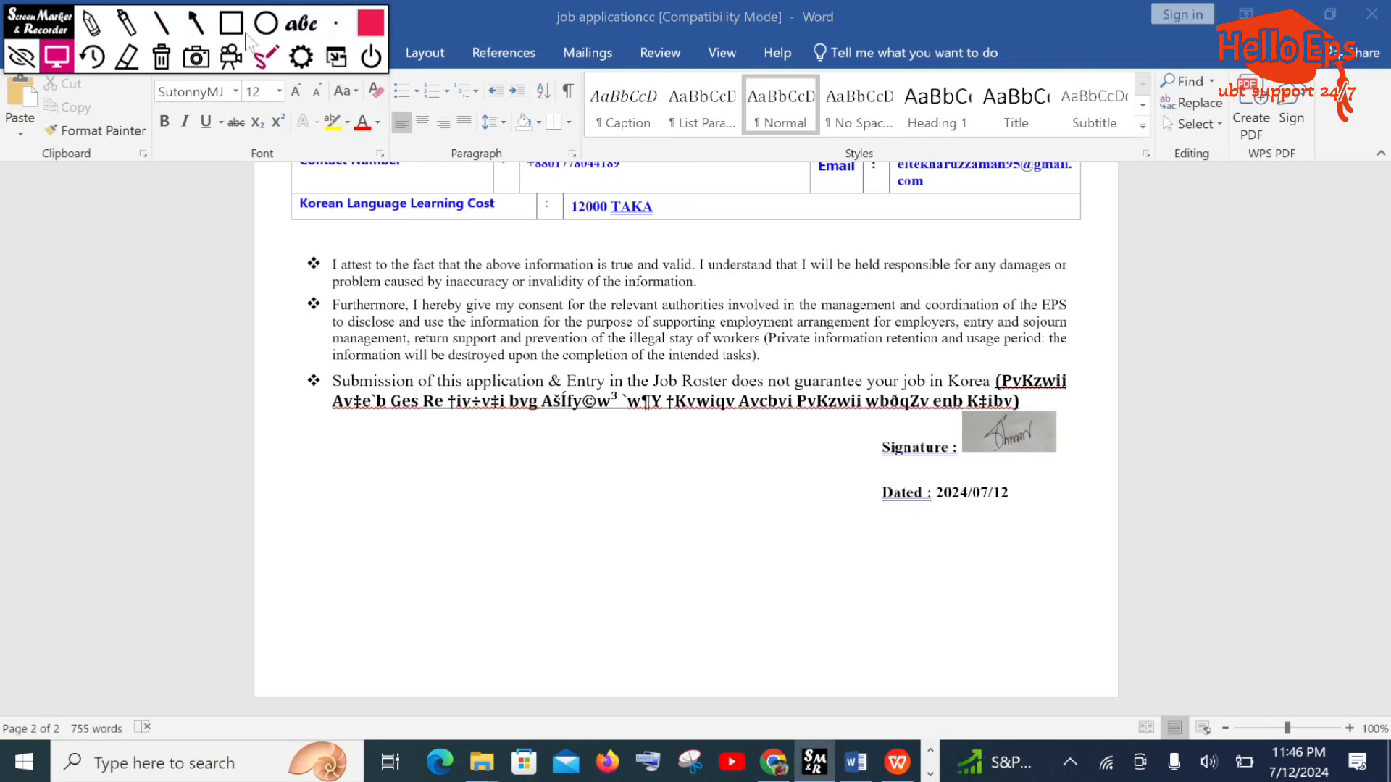
pyautogui.moveTo(54, 29); pyautogui.dragTo(94, 378)
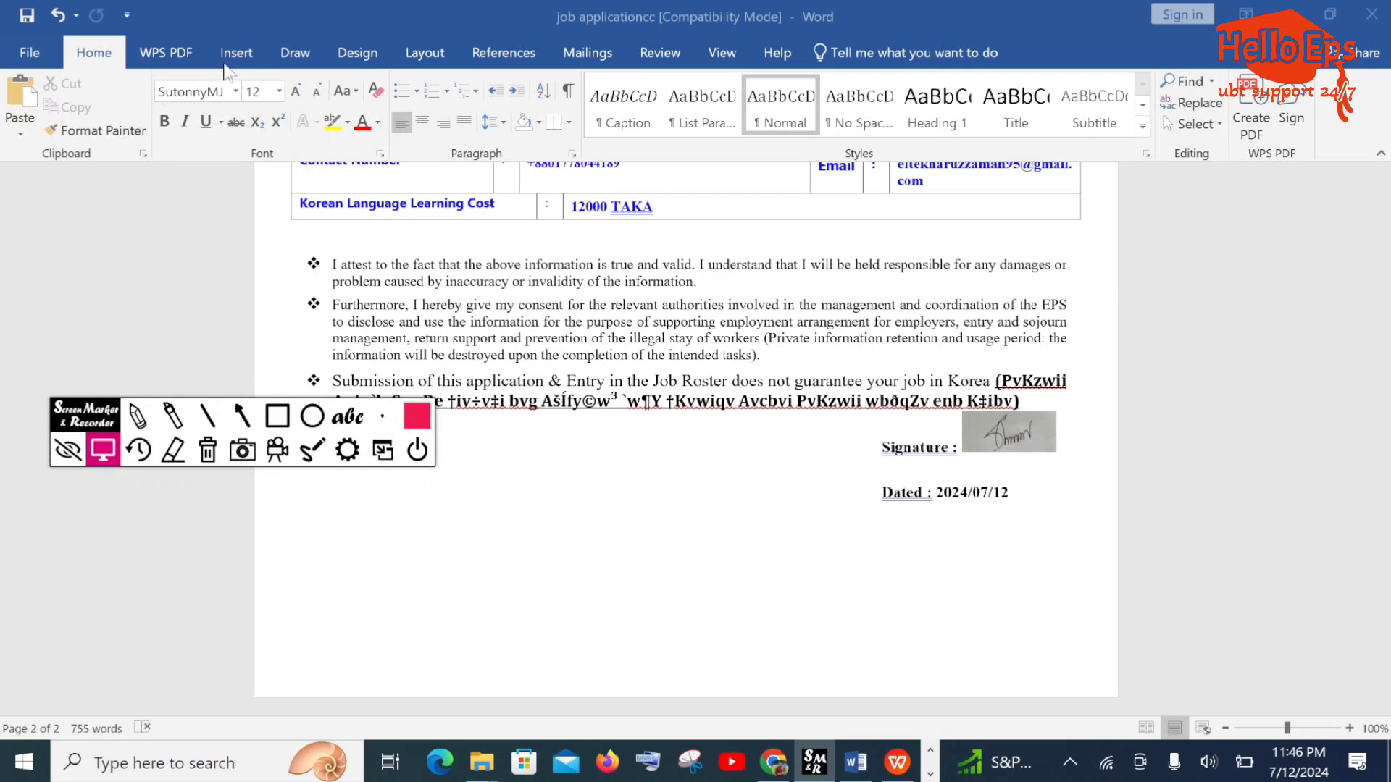
pyautogui.click(262, 71)
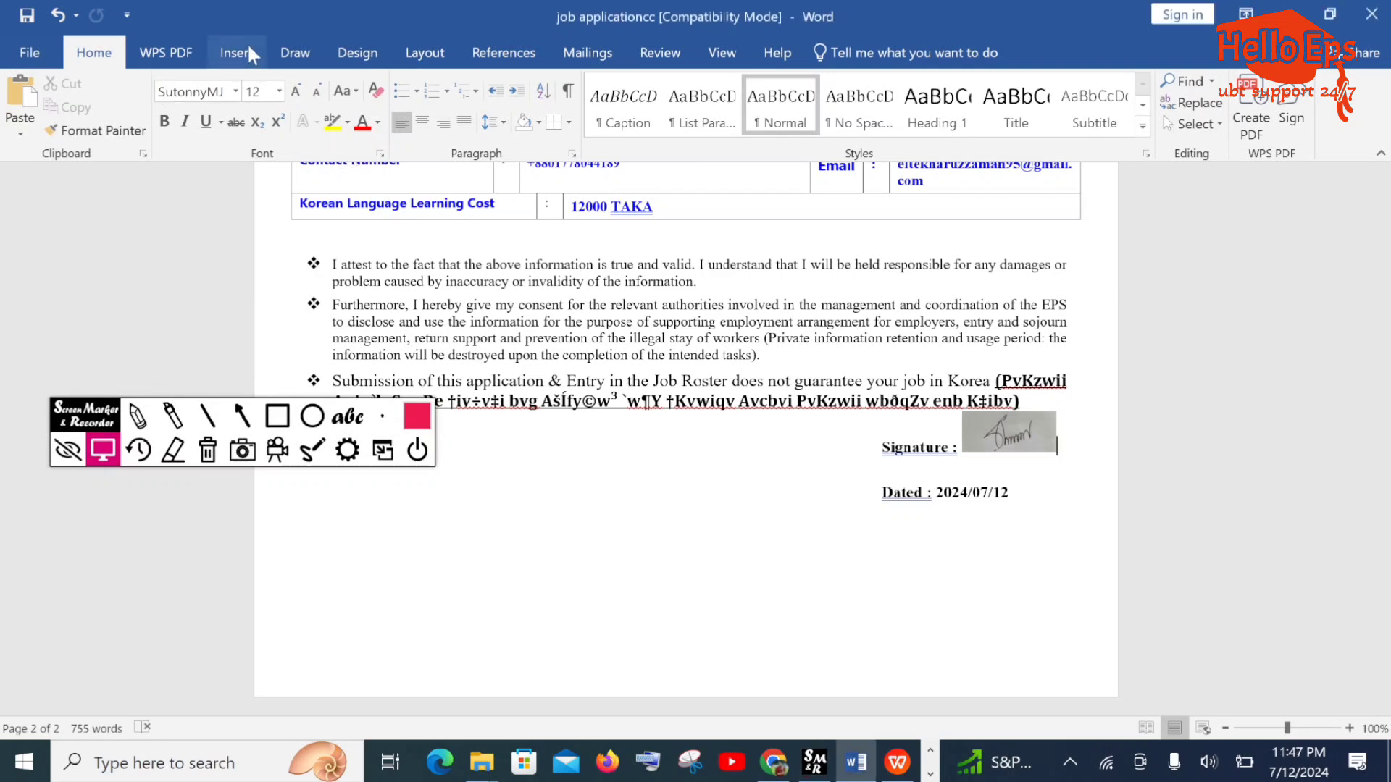
pyautogui.click(239, 52)
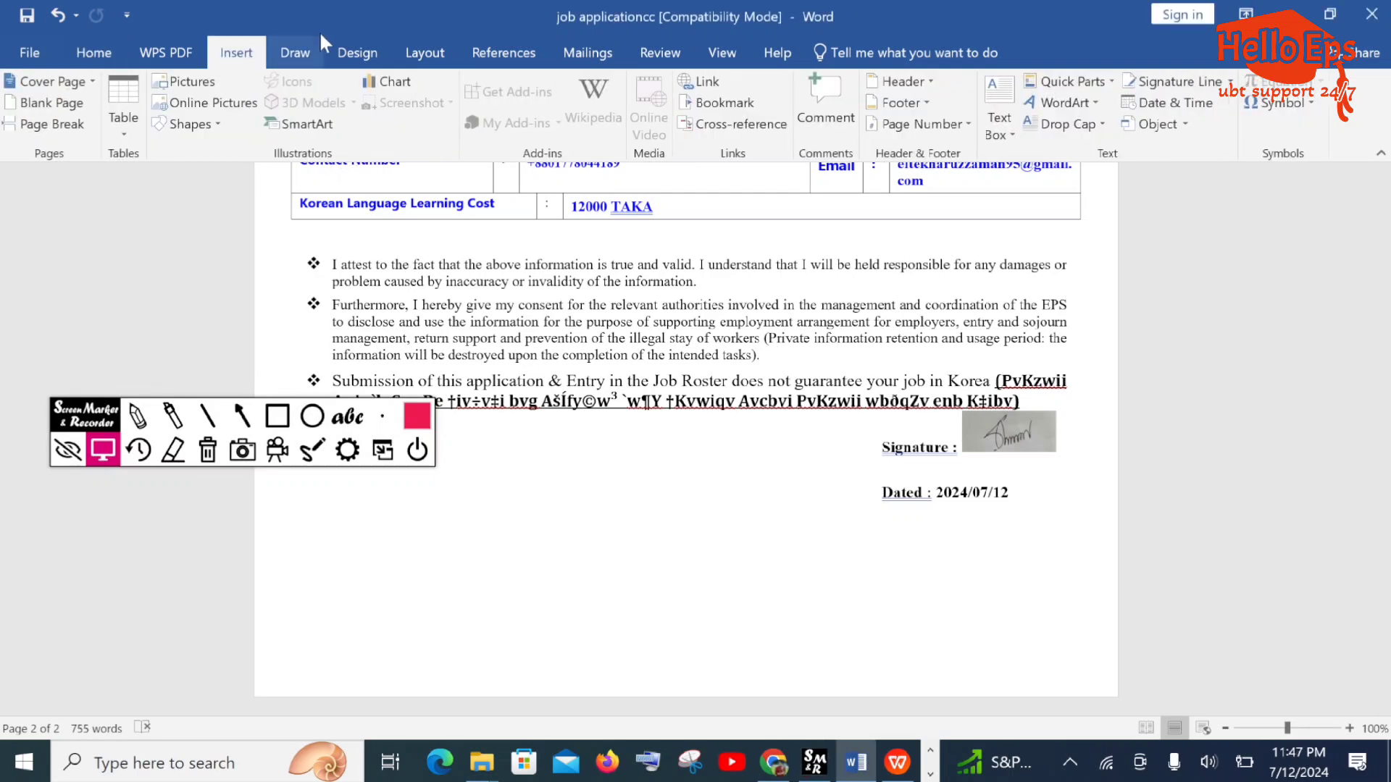
pyautogui.click(199, 86)
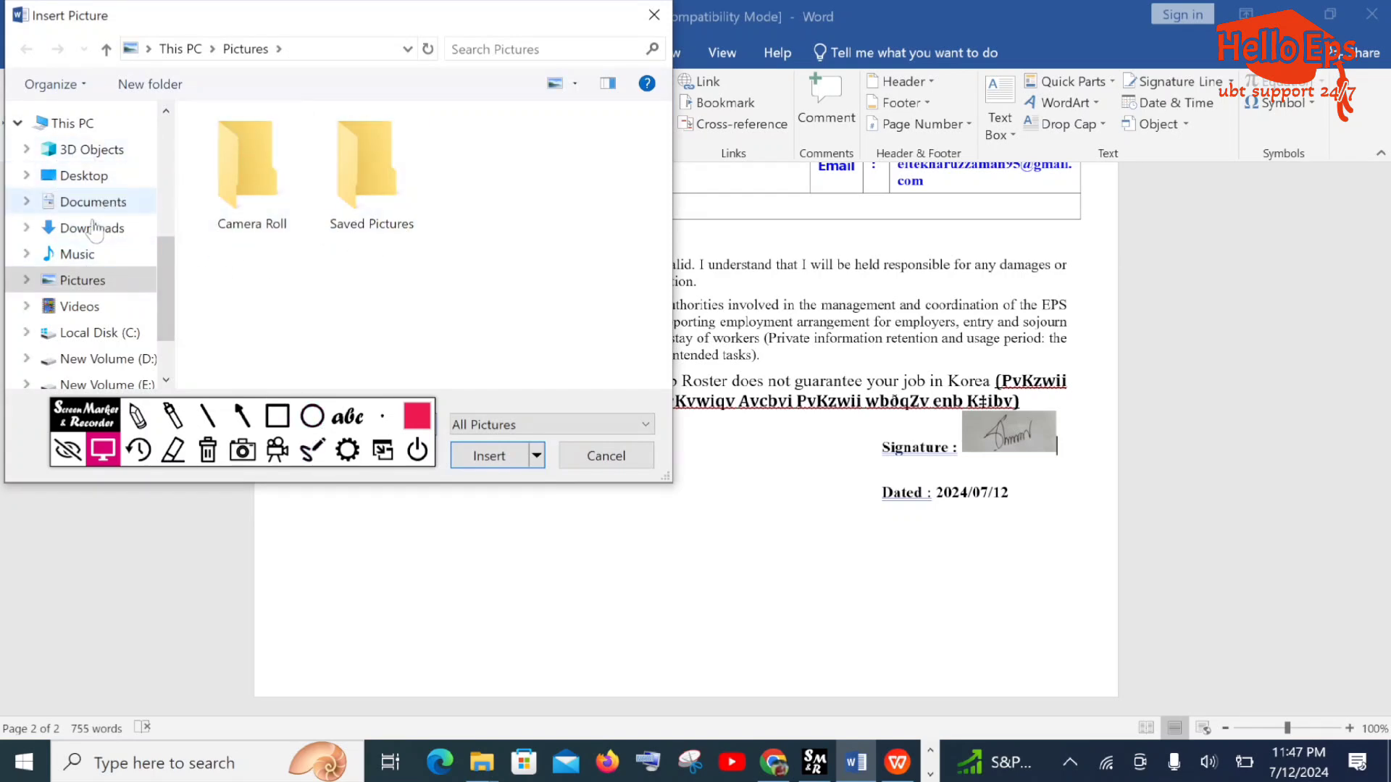
pyautogui.click(654, 14)
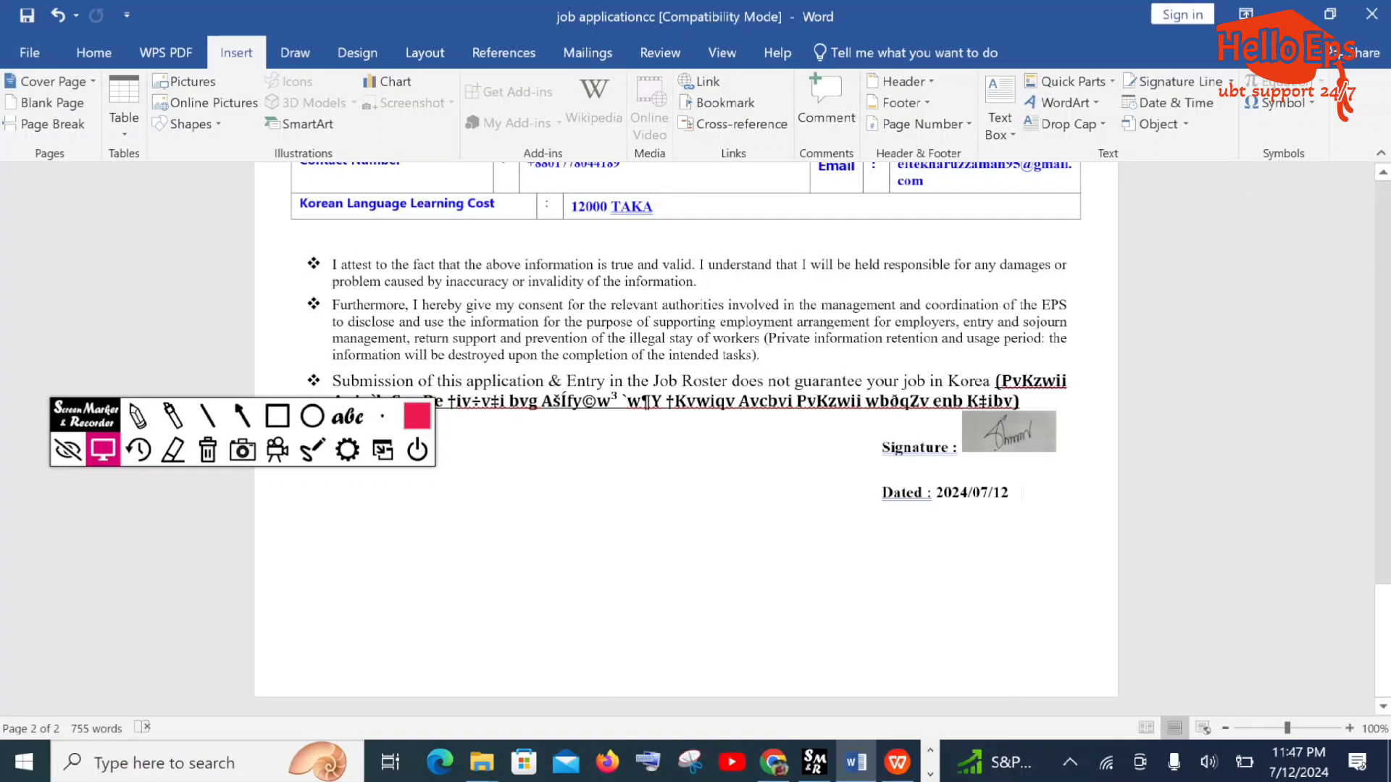
# Review the completed form from the signature section back through work experience, EPS-TOPIK scores and bank details to its title
pyautogui.scroll(5, 685, 435)
pyautogui.scroll(-6, 686, 435)
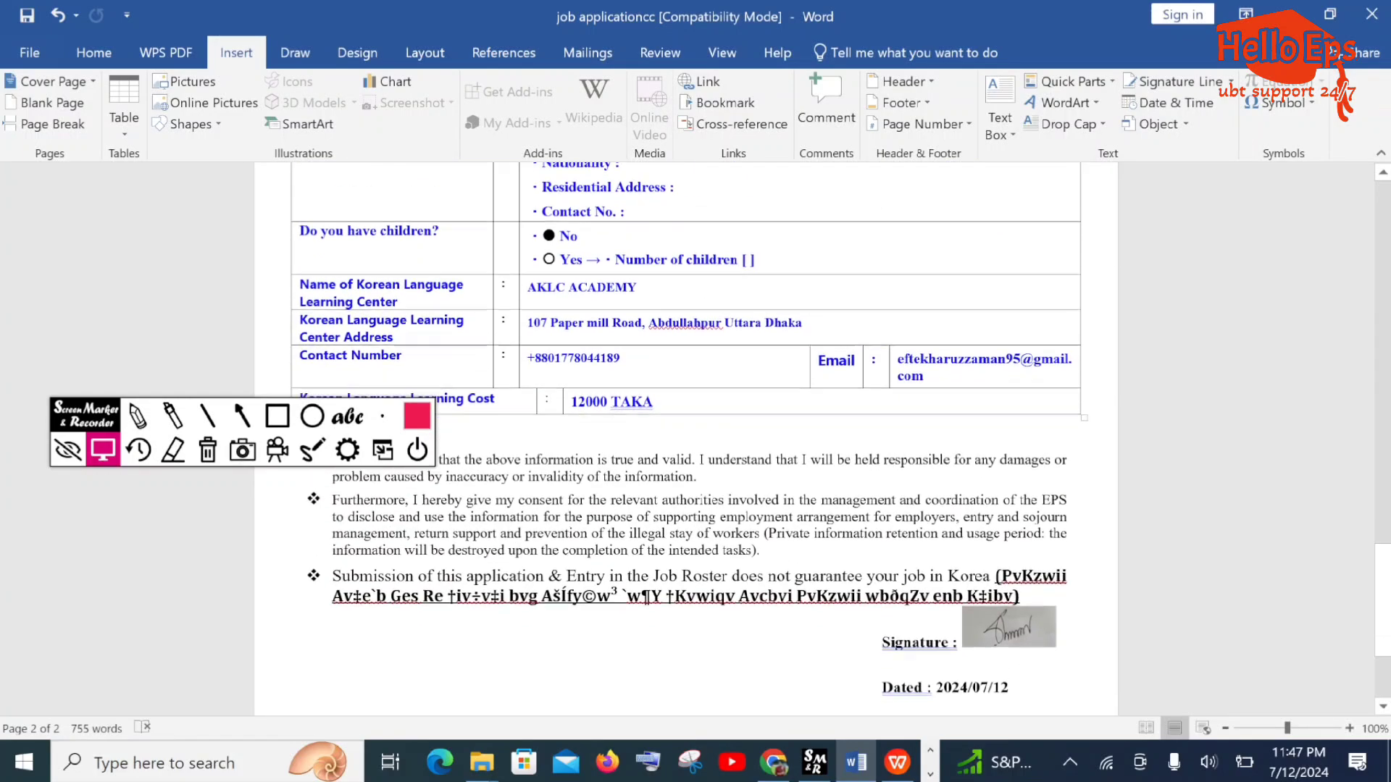
pyautogui.scroll(8, 685, 434)
pyautogui.scroll(15, 685, 434)
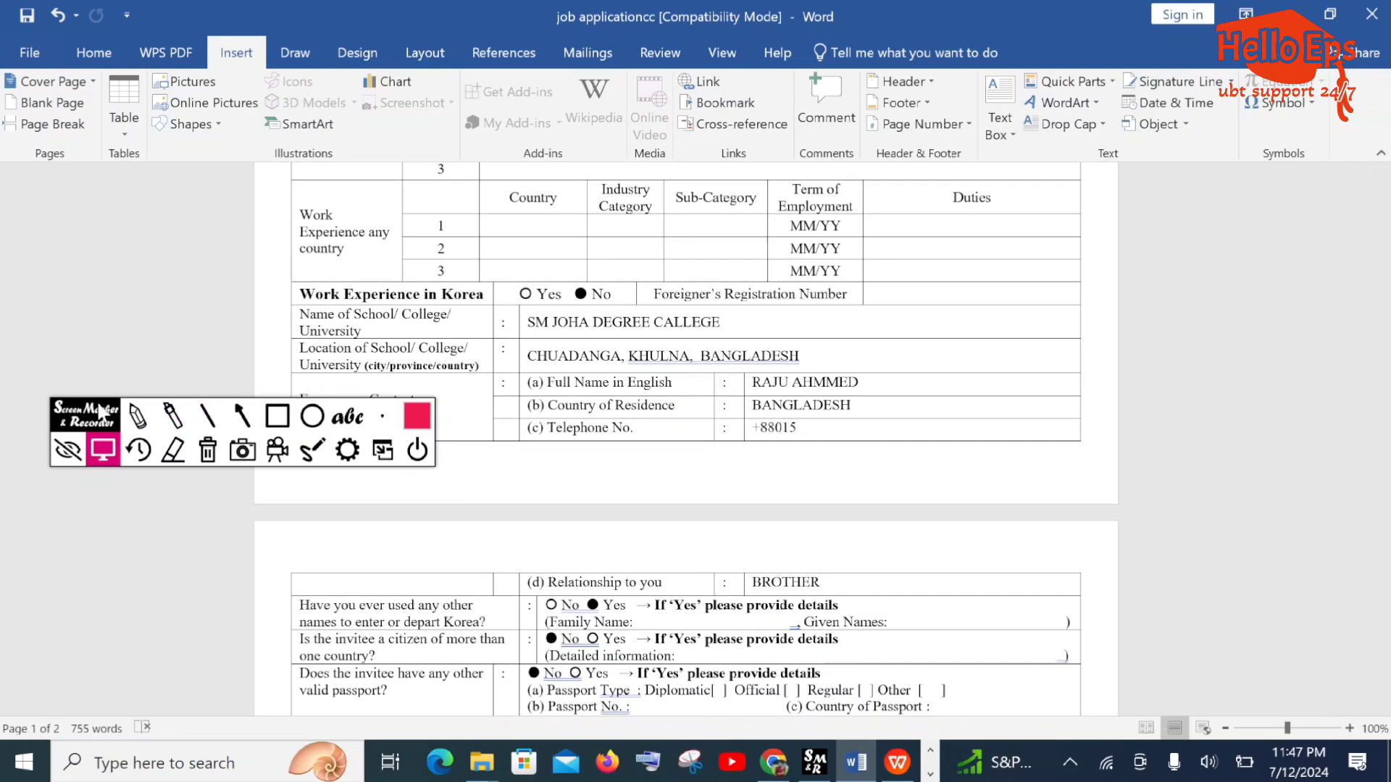
pyautogui.moveTo(277, 427)
pyautogui.mouseDown()
pyautogui.moveTo(258, 331)
pyautogui.moveTo(177, 201)
pyautogui.mouseUp()
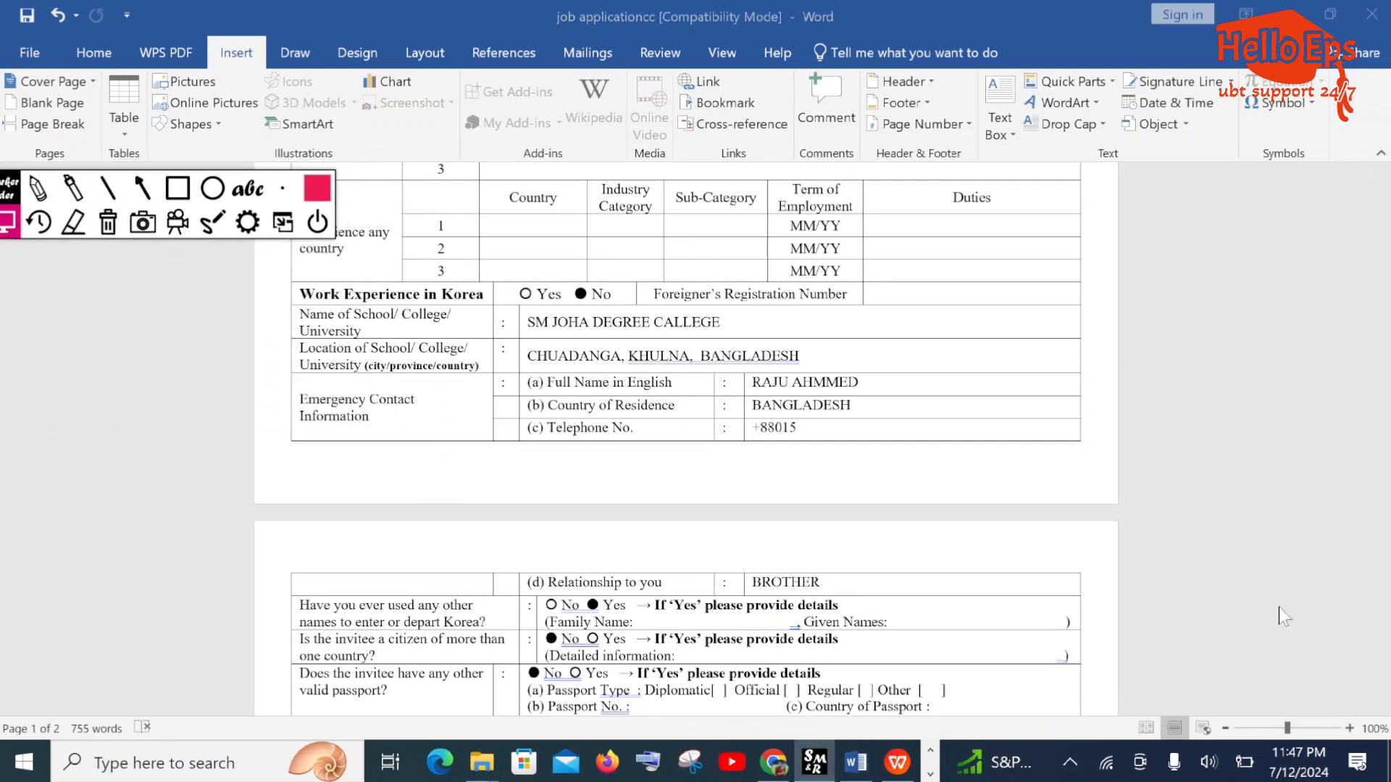
pyautogui.scroll(8, 1267, 581)
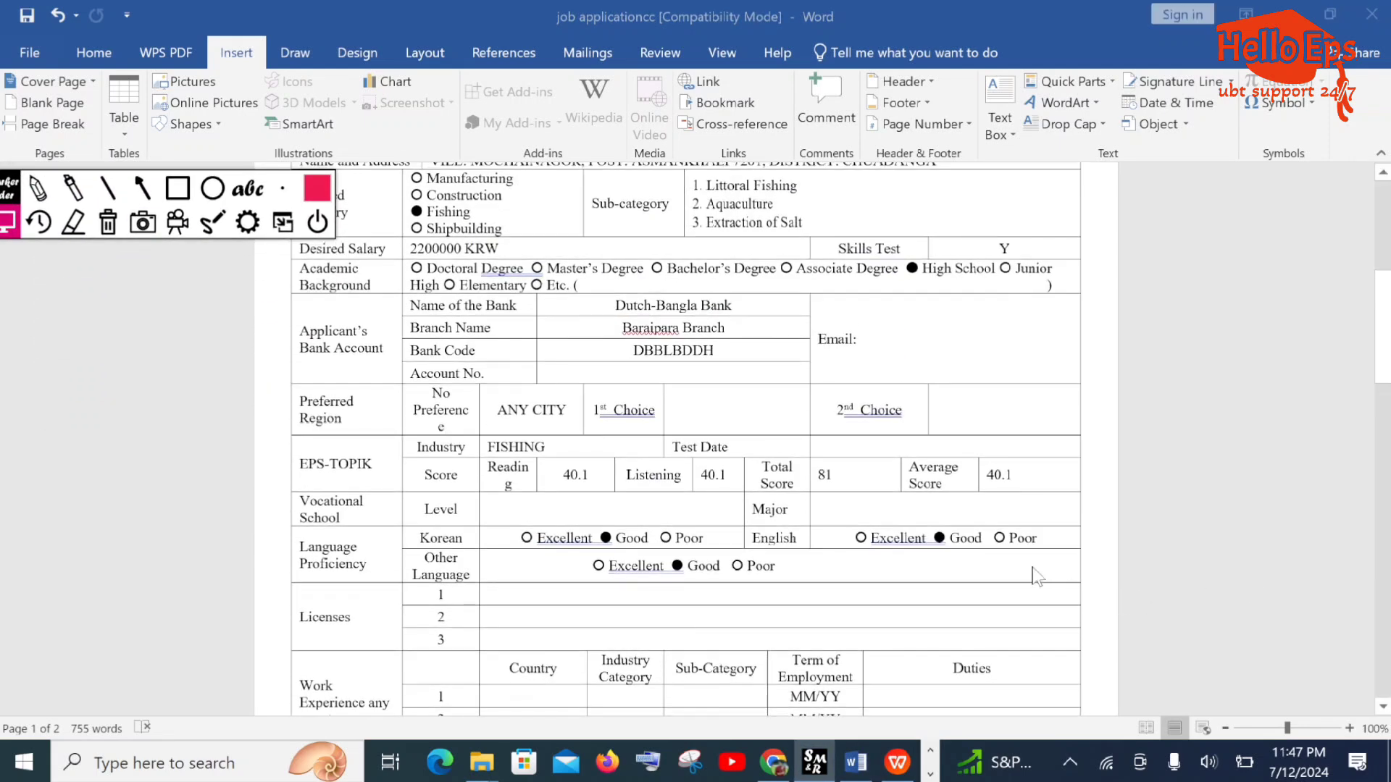
pyautogui.scroll(-3, 1043, 553)
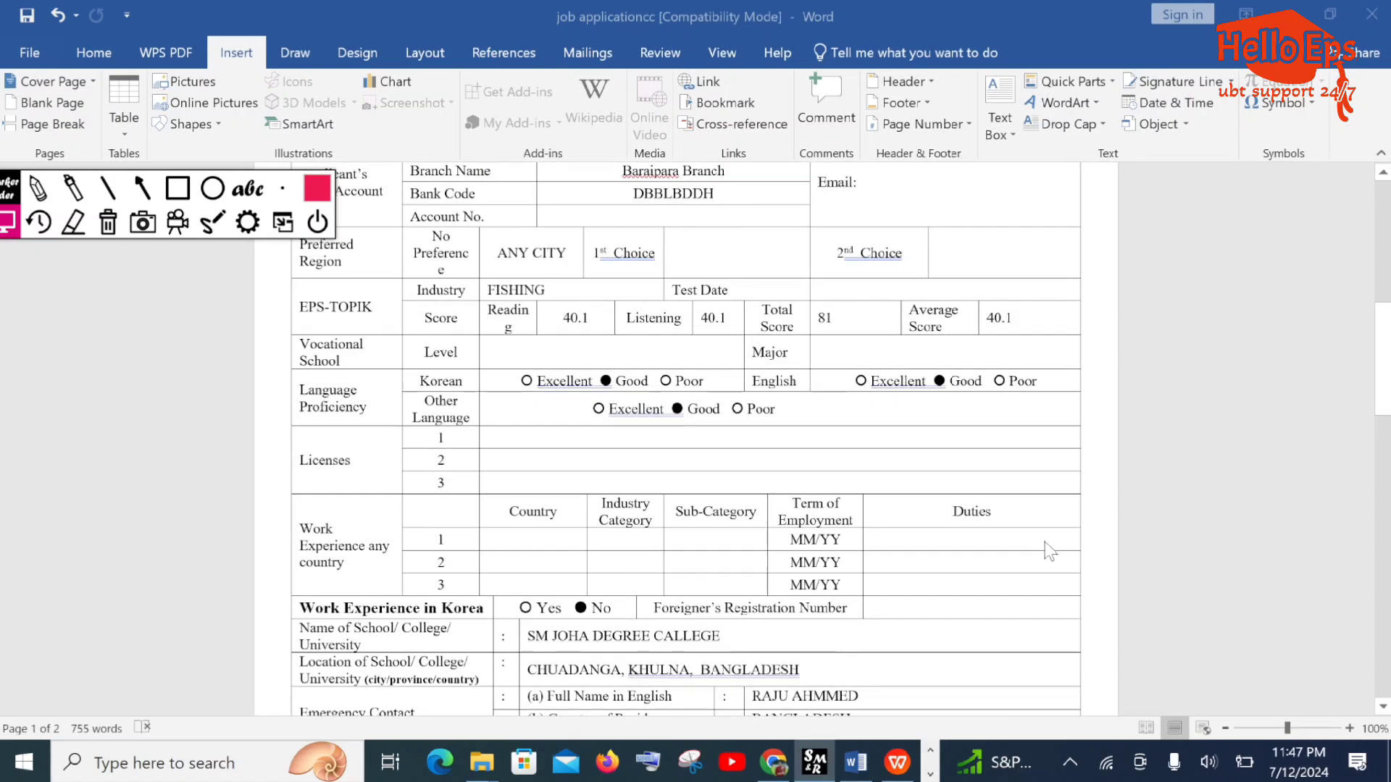
pyautogui.scroll(-2, 1050, 550)
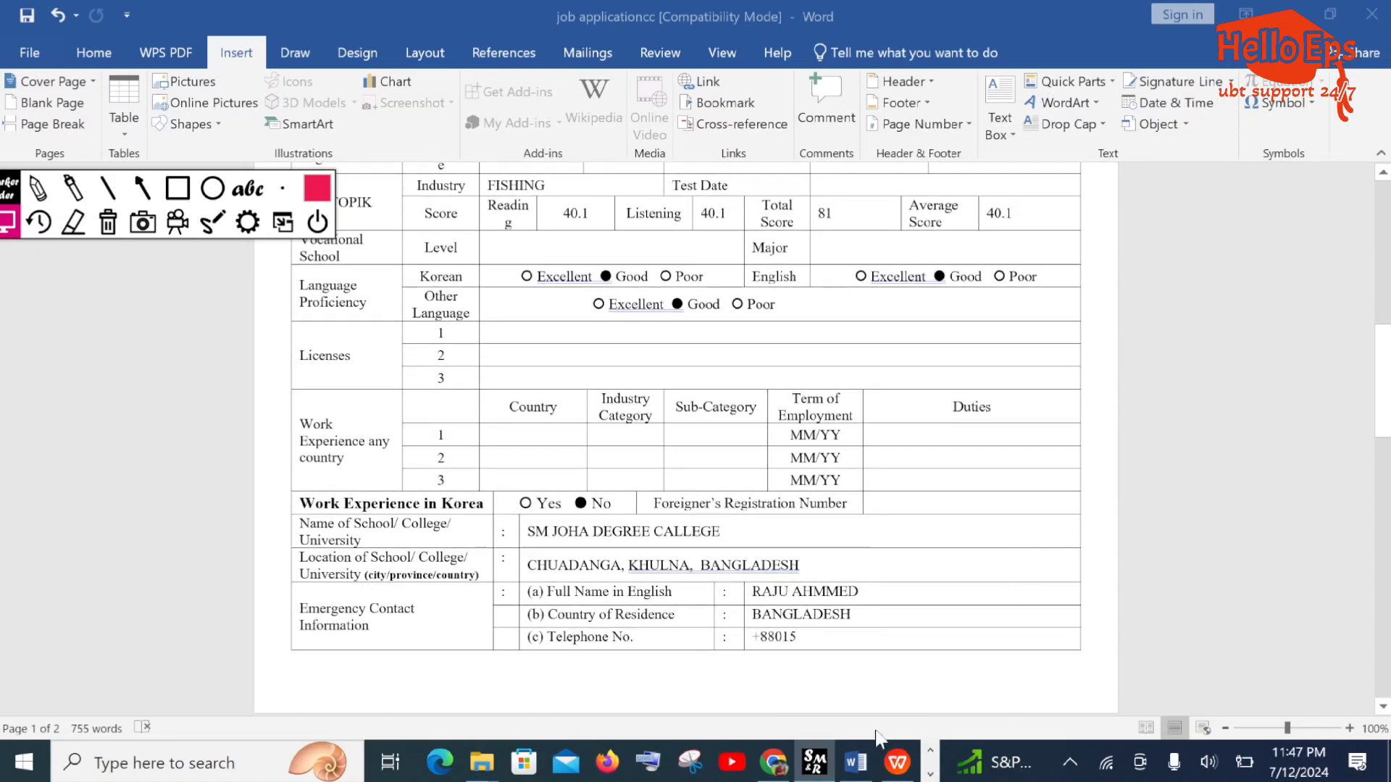
pyautogui.scroll(13, 1018, 518)
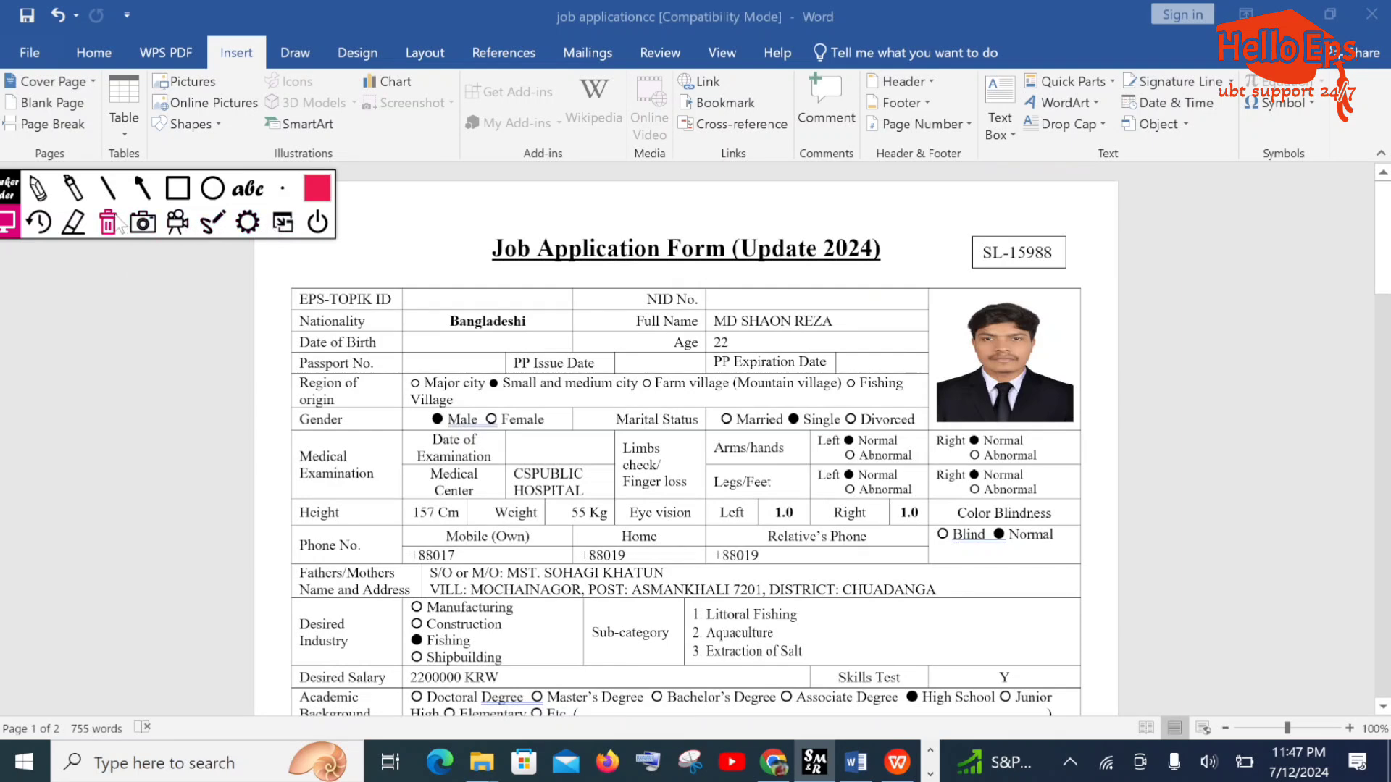
# Quit the Screen Marker & Recorder overlay and confirm the exit
pyautogui.click(317, 222)
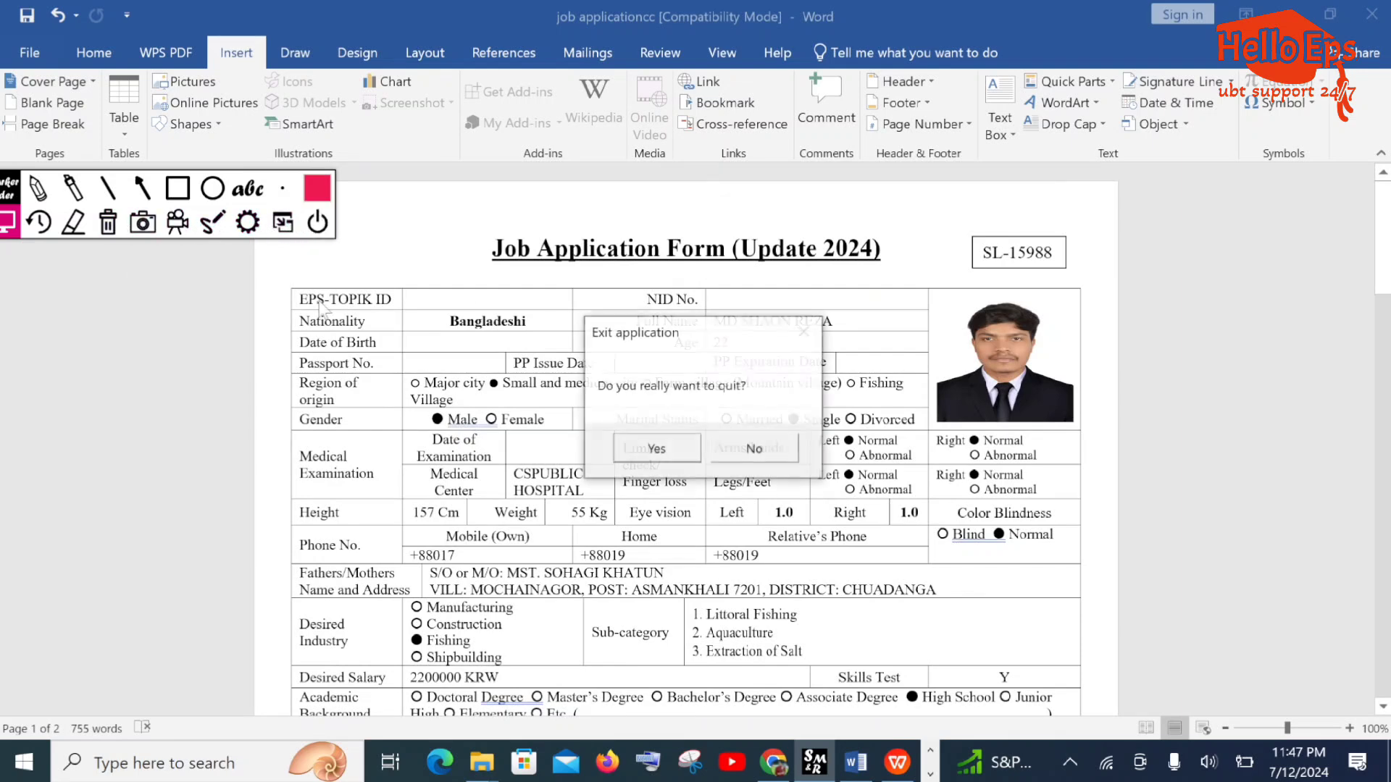
pyautogui.click(671, 441)
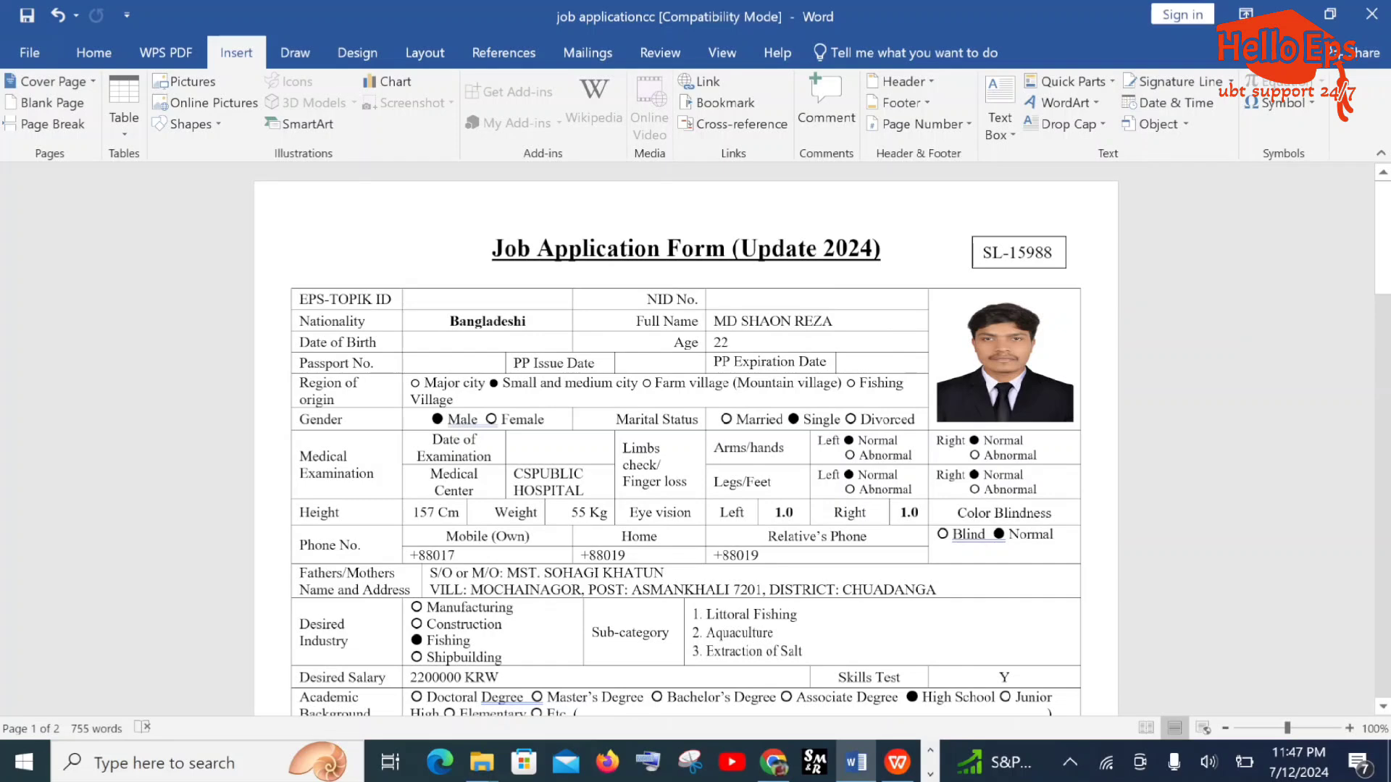
pyautogui.scroll(-1, 685, 449)
pyautogui.scroll(1, 686, 449)
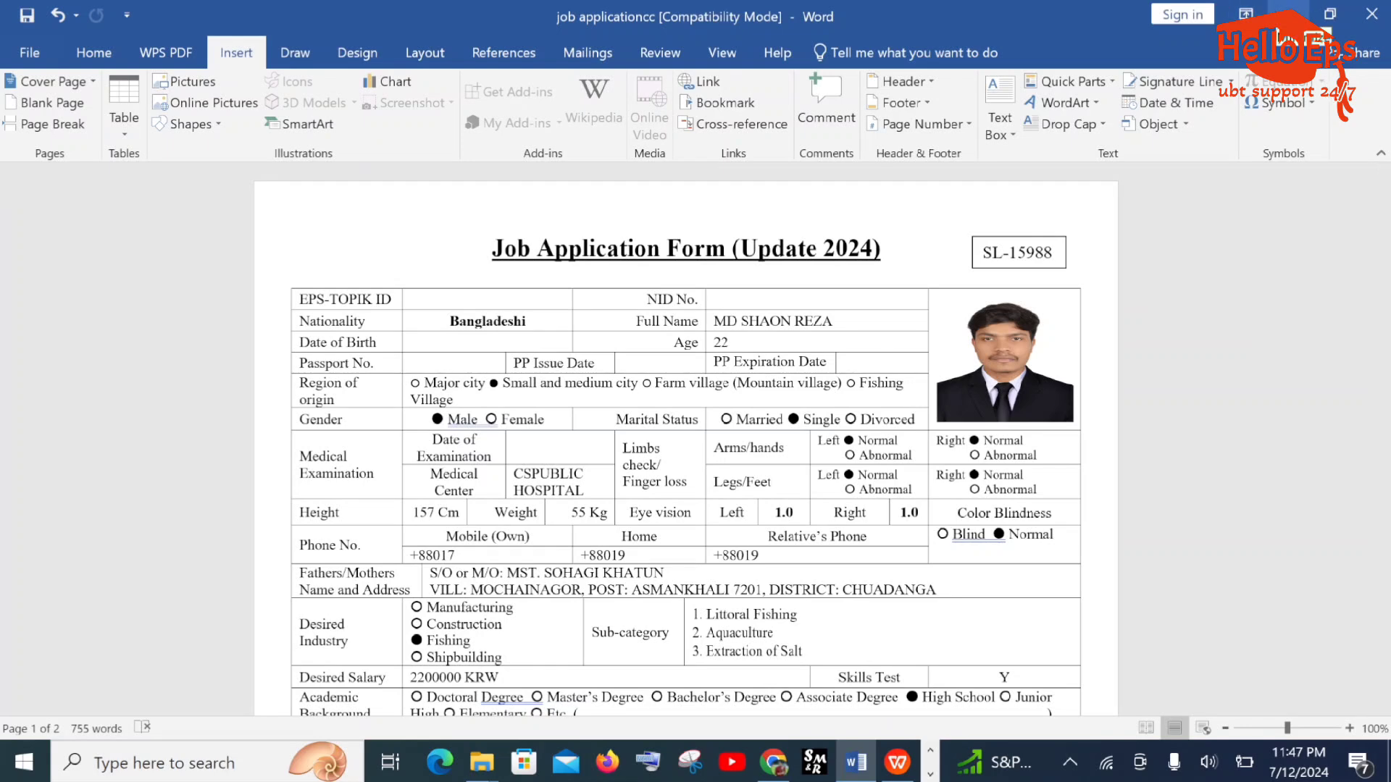
# Switch to Chrome and show the boesl.portal.gov.bd notice about submitting the job application form by email
pyautogui.click(773, 762)
pyautogui.click(630, 18)
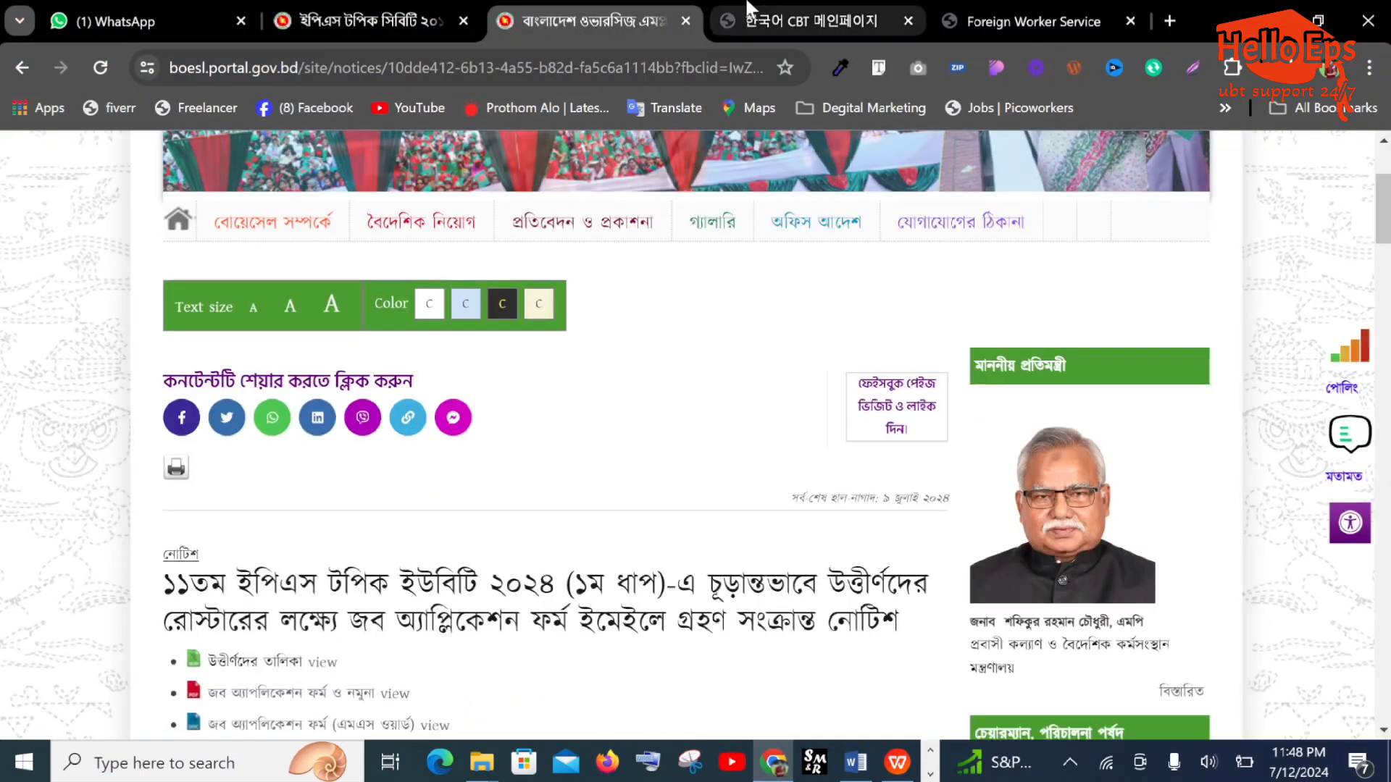
# Search Google for "word compressor" in a new browser tab, changing the search to "image compressor"
pyautogui.hotkey('ctrl', 't')
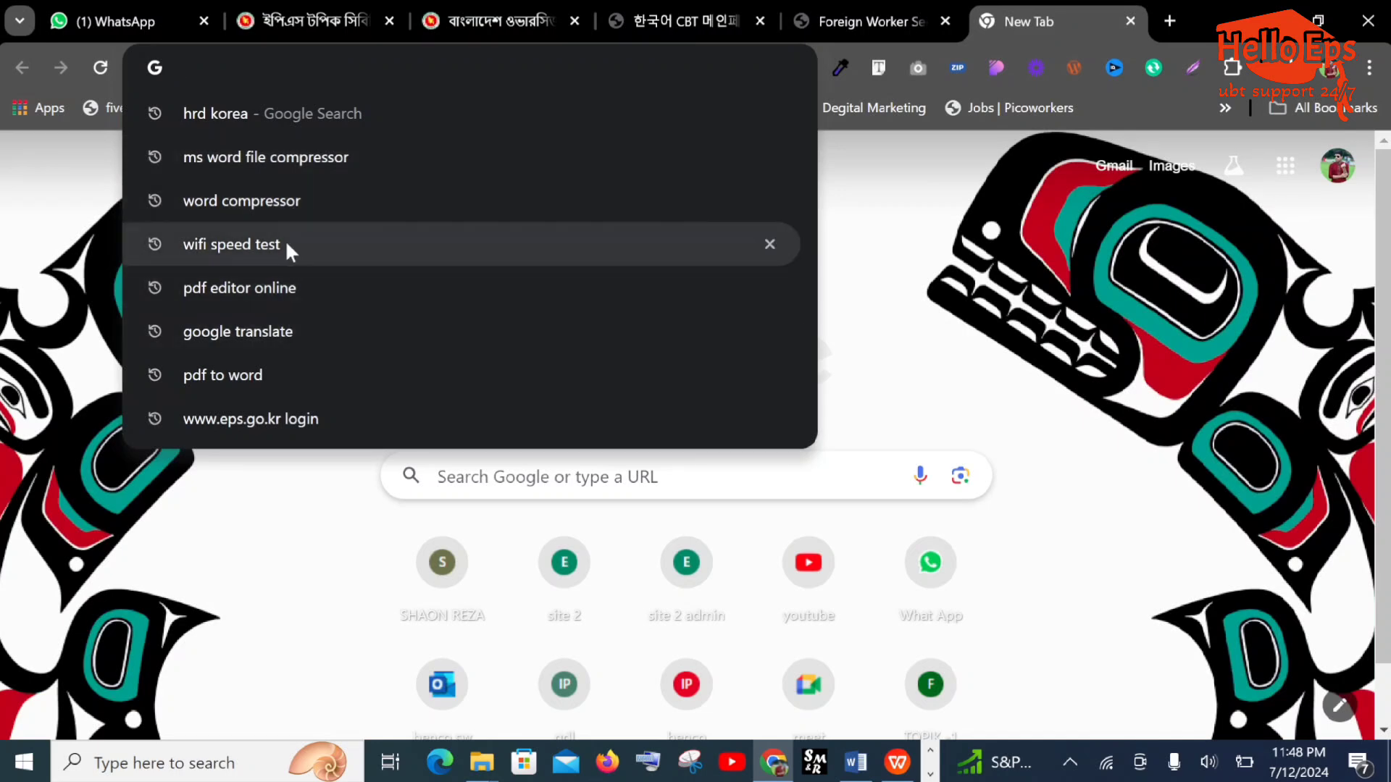
pyautogui.click(259, 197)
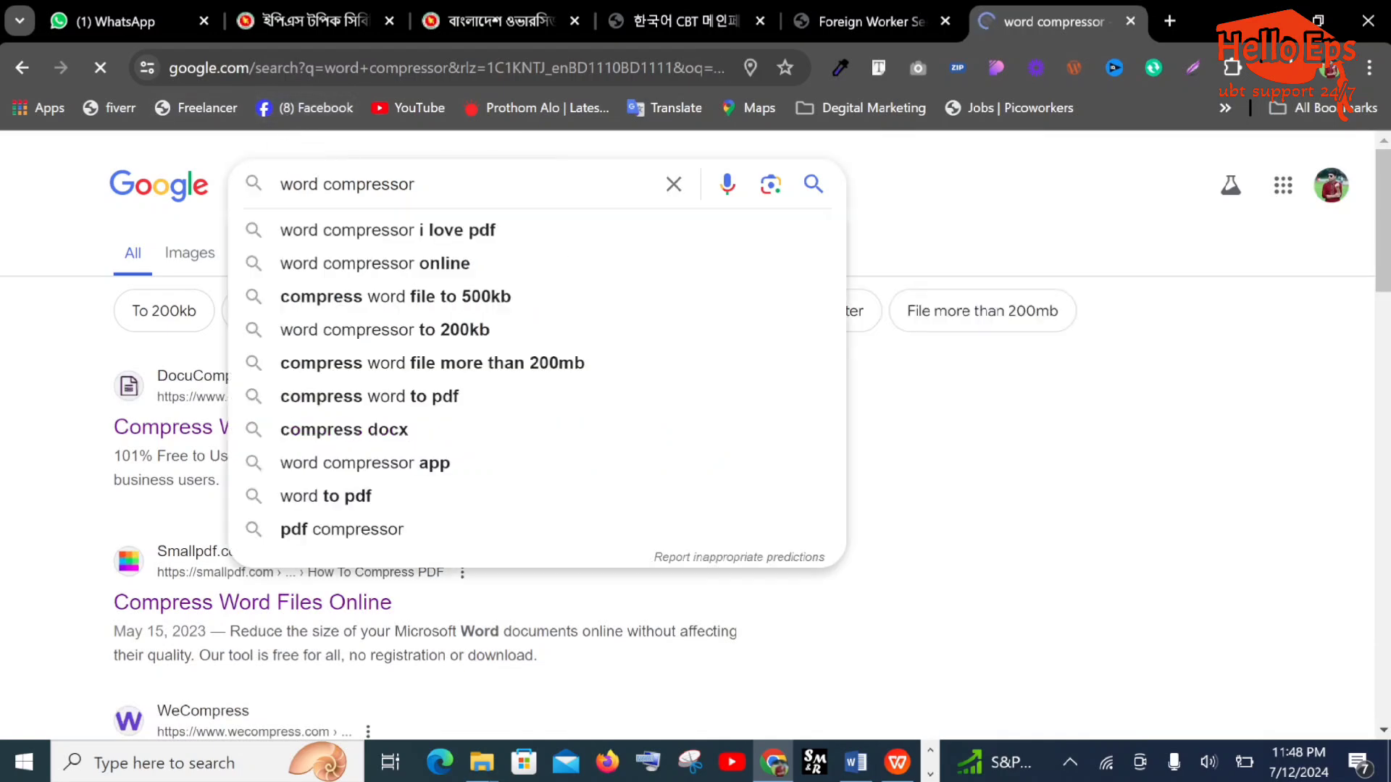
pyautogui.press('BackSpace')
pyautogui.press('BackSpace')
pyautogui.press('BackSpace')
pyautogui.press('BackSpace')
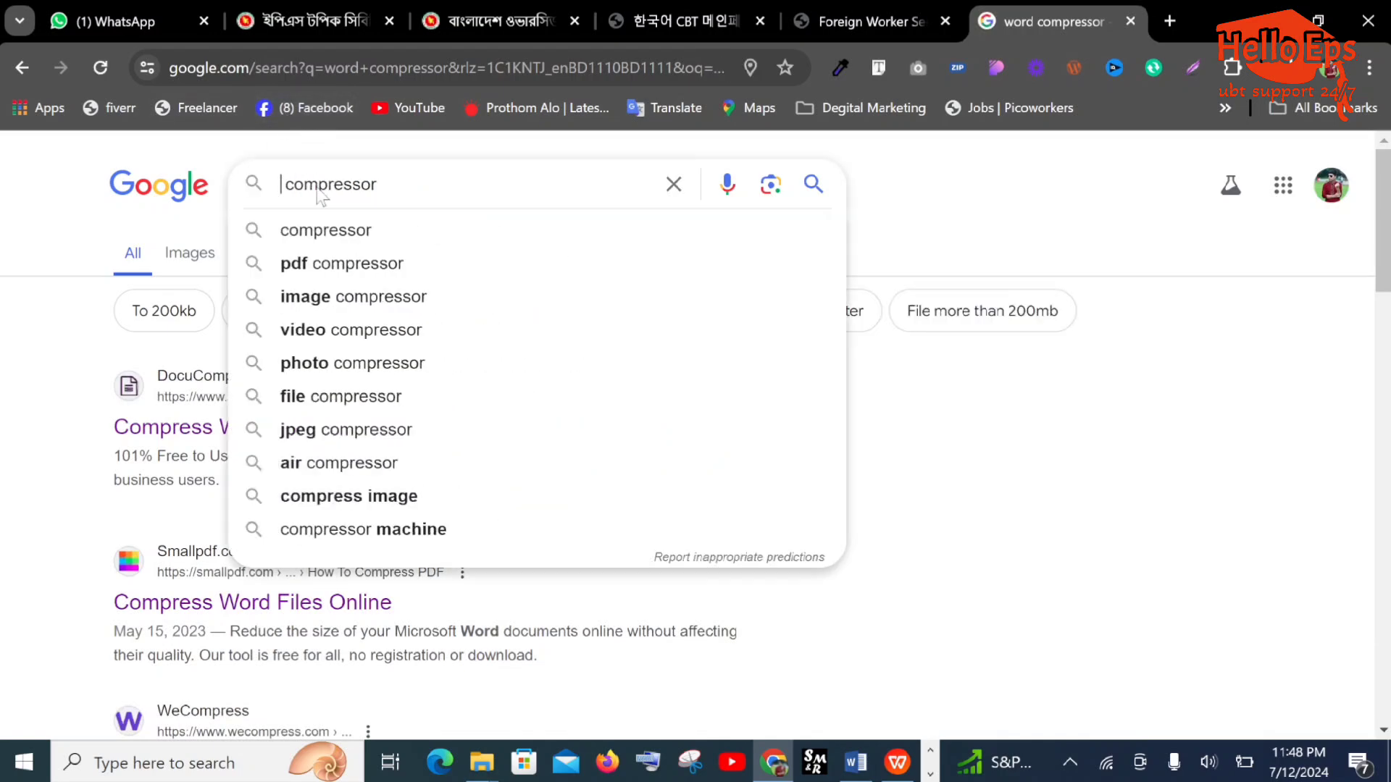
pyautogui.click(343, 297)
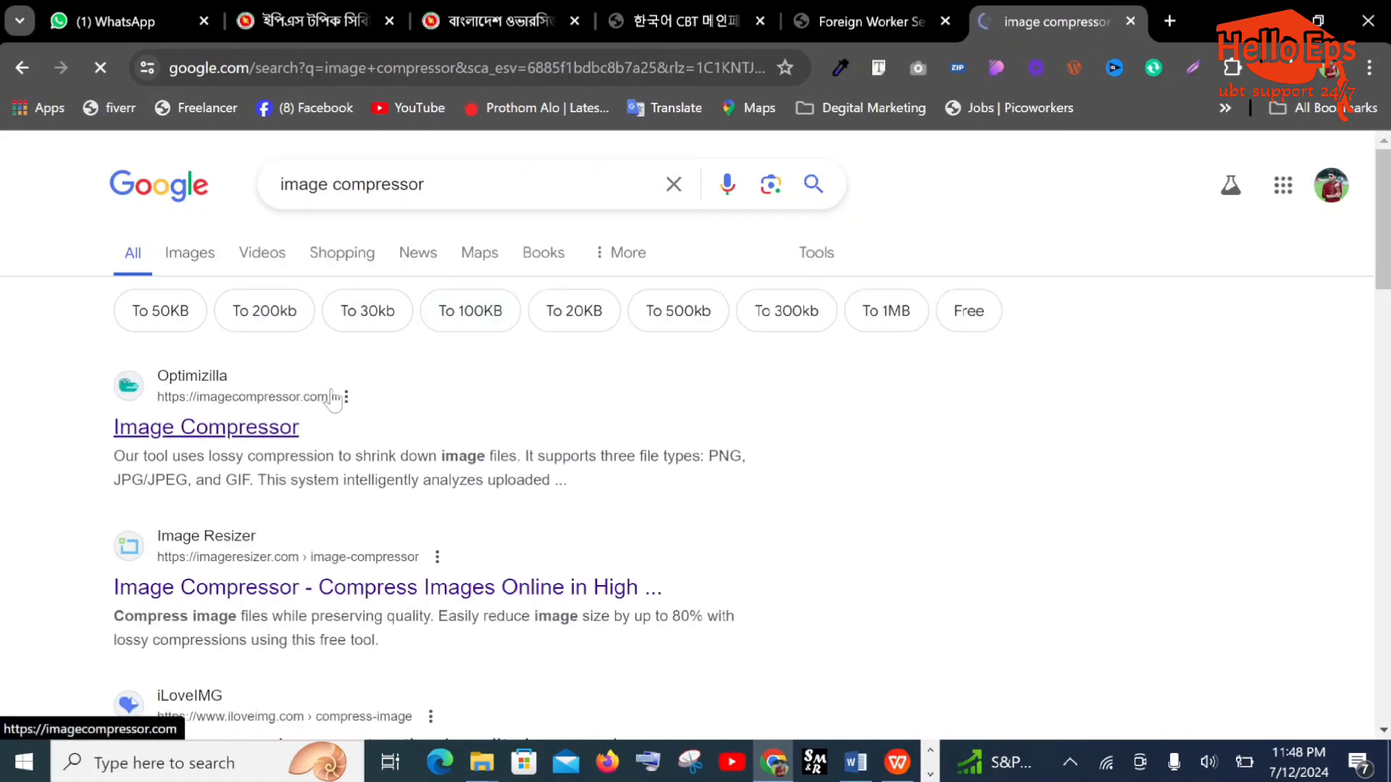
# Look through the image compressor search results and open Optimizilla's Image Compressor site
pyautogui.scroll(-2, 369, 395)
pyautogui.scroll(2, 326, 417)
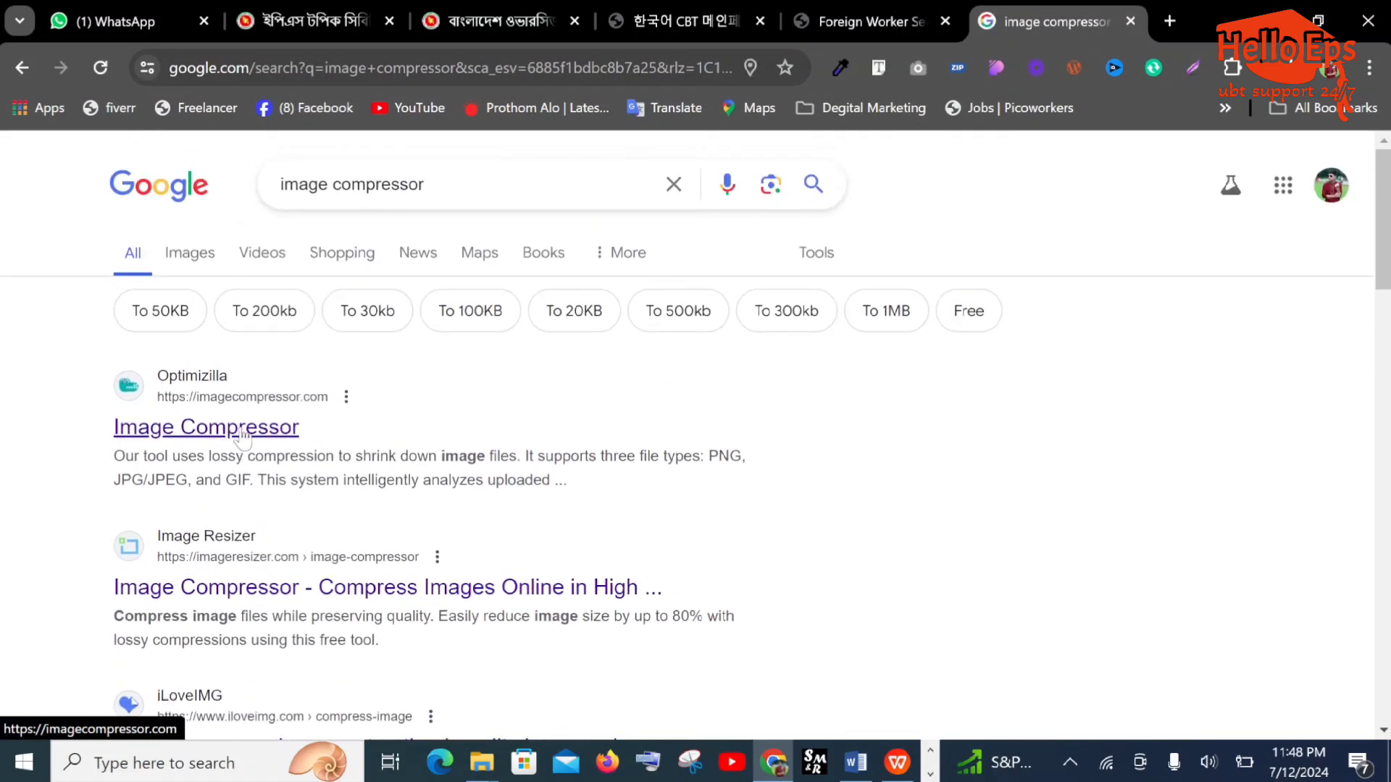
pyautogui.scroll(-3, 217, 435)
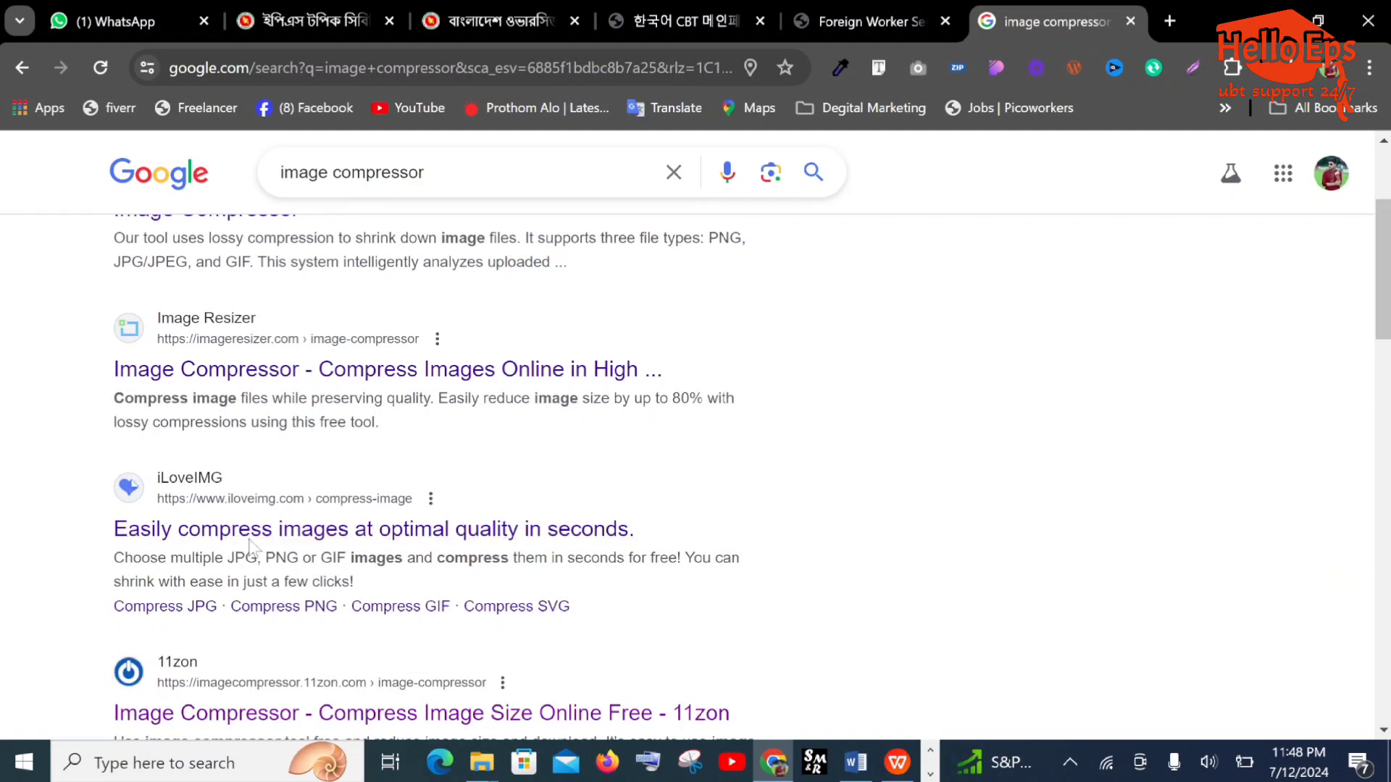
pyautogui.scroll(3, 250, 549)
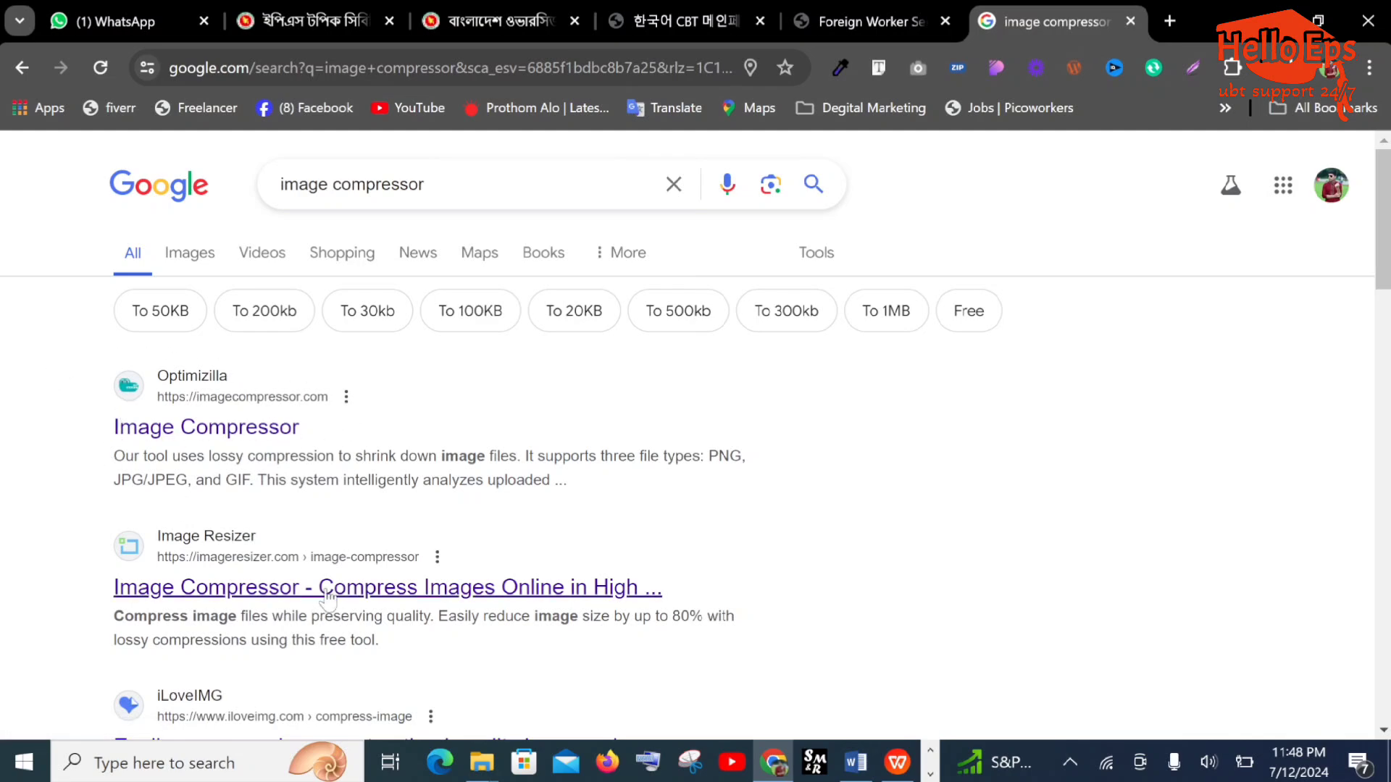
pyautogui.scroll(-3, 326, 583)
pyautogui.scroll(3, 326, 584)
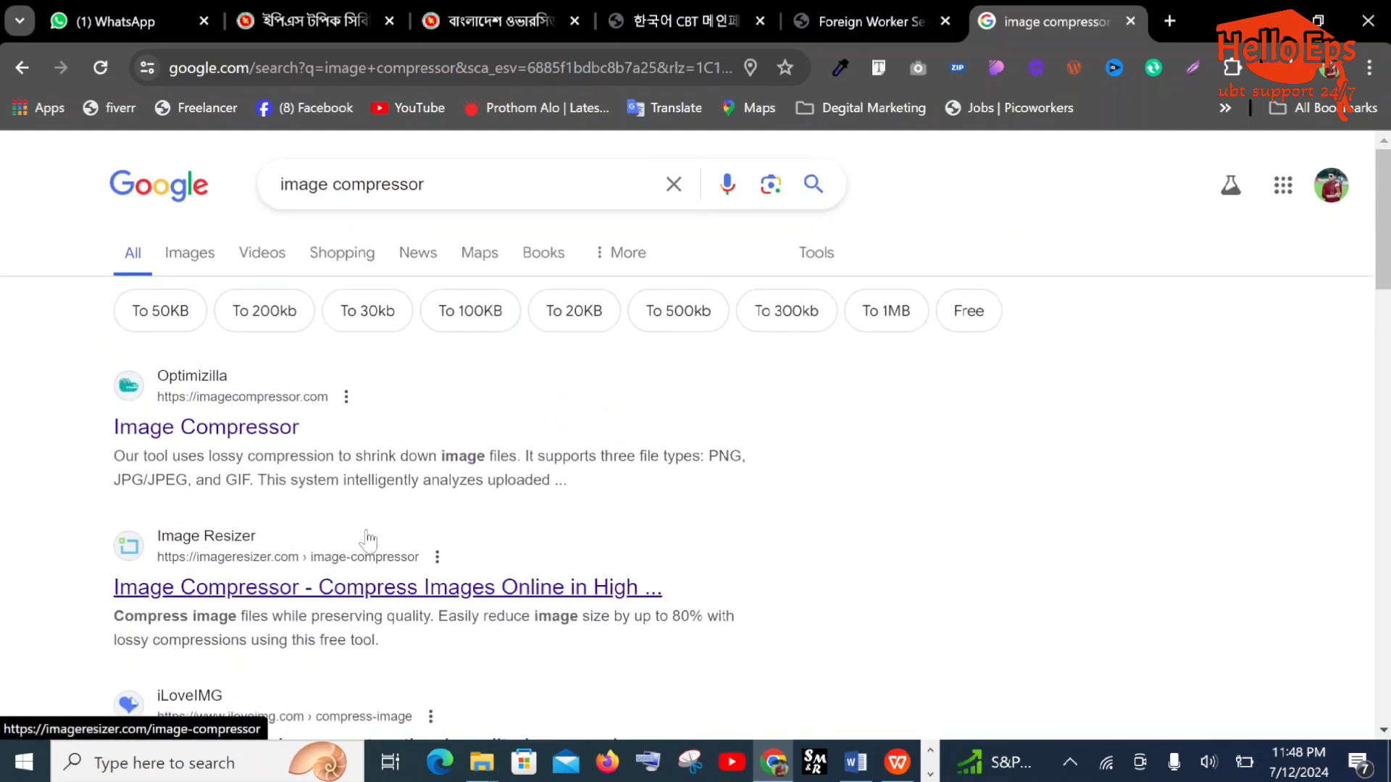
pyautogui.click(188, 428)
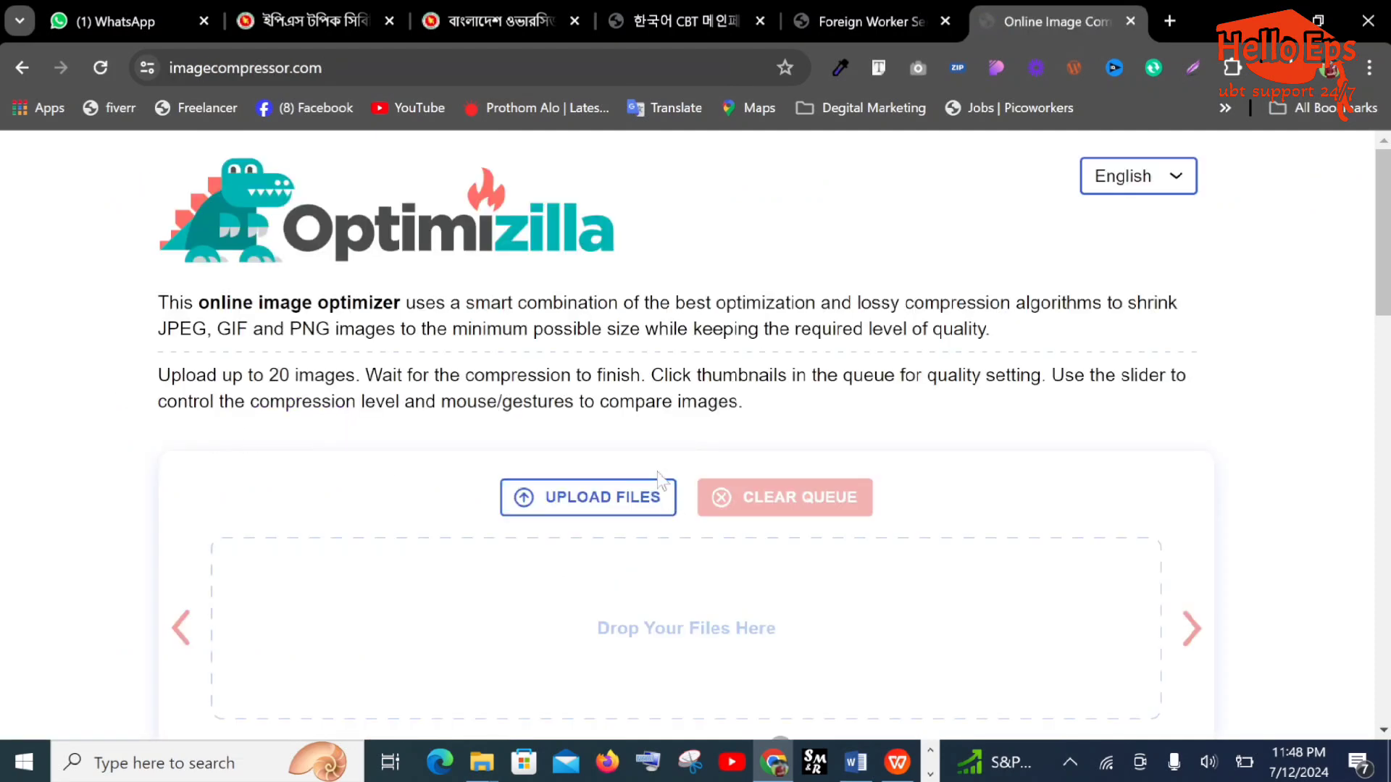
# Try to upload the applicant's named PDF from the Desktop folder to Optimizilla for compression
pyautogui.click(603, 496)
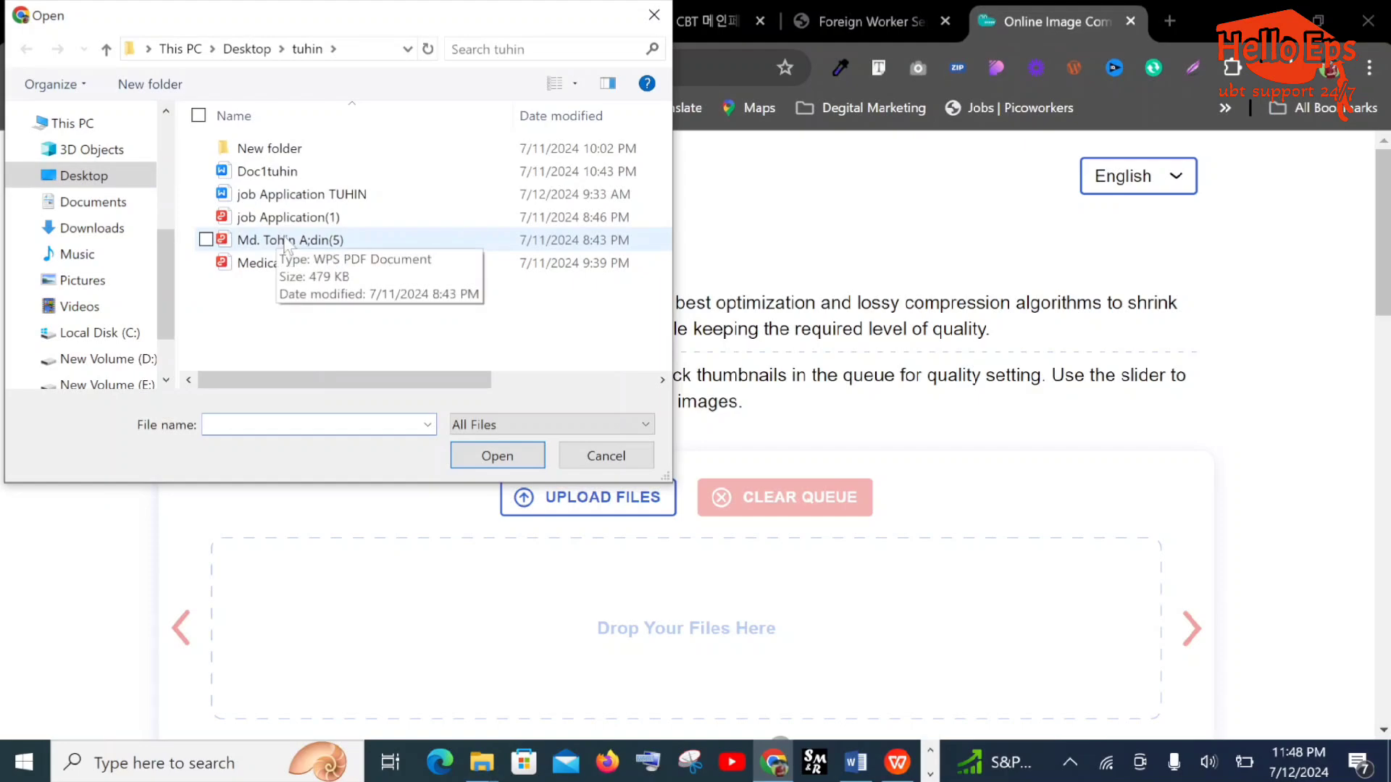
pyautogui.doubleClick(281, 240)
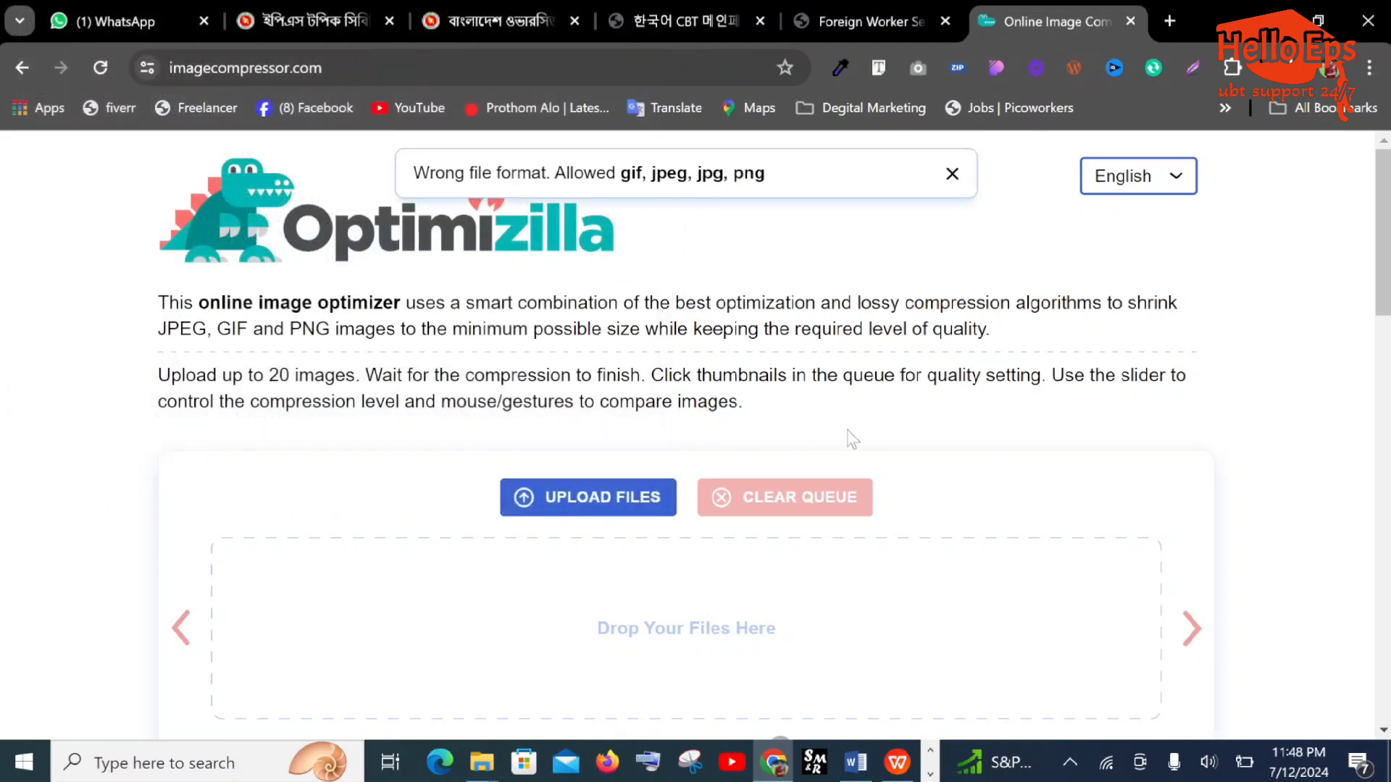
pyautogui.scroll(-3, 873, 437)
pyautogui.scroll(1, 872, 438)
pyautogui.scroll(1, 805, 430)
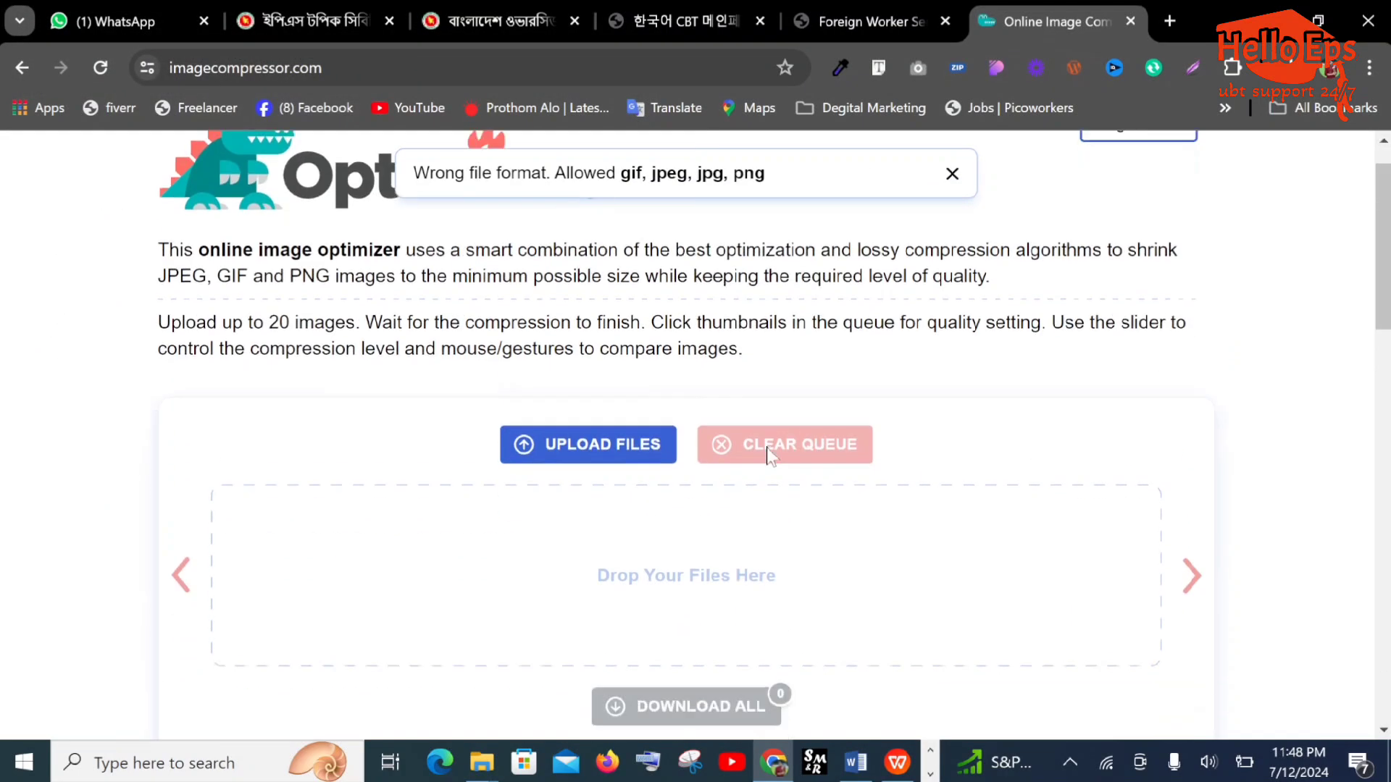
pyautogui.scroll(-2, 765, 444)
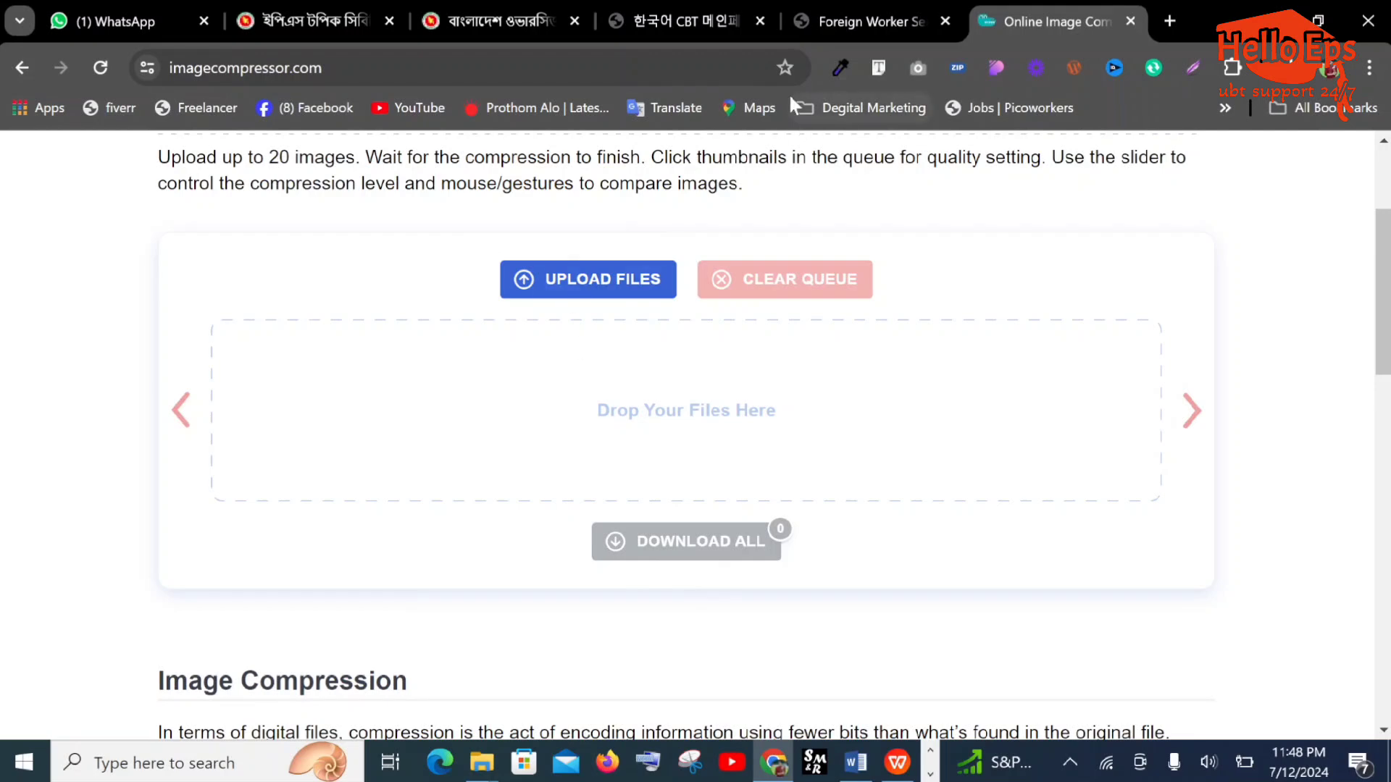
pyautogui.click(896, 16)
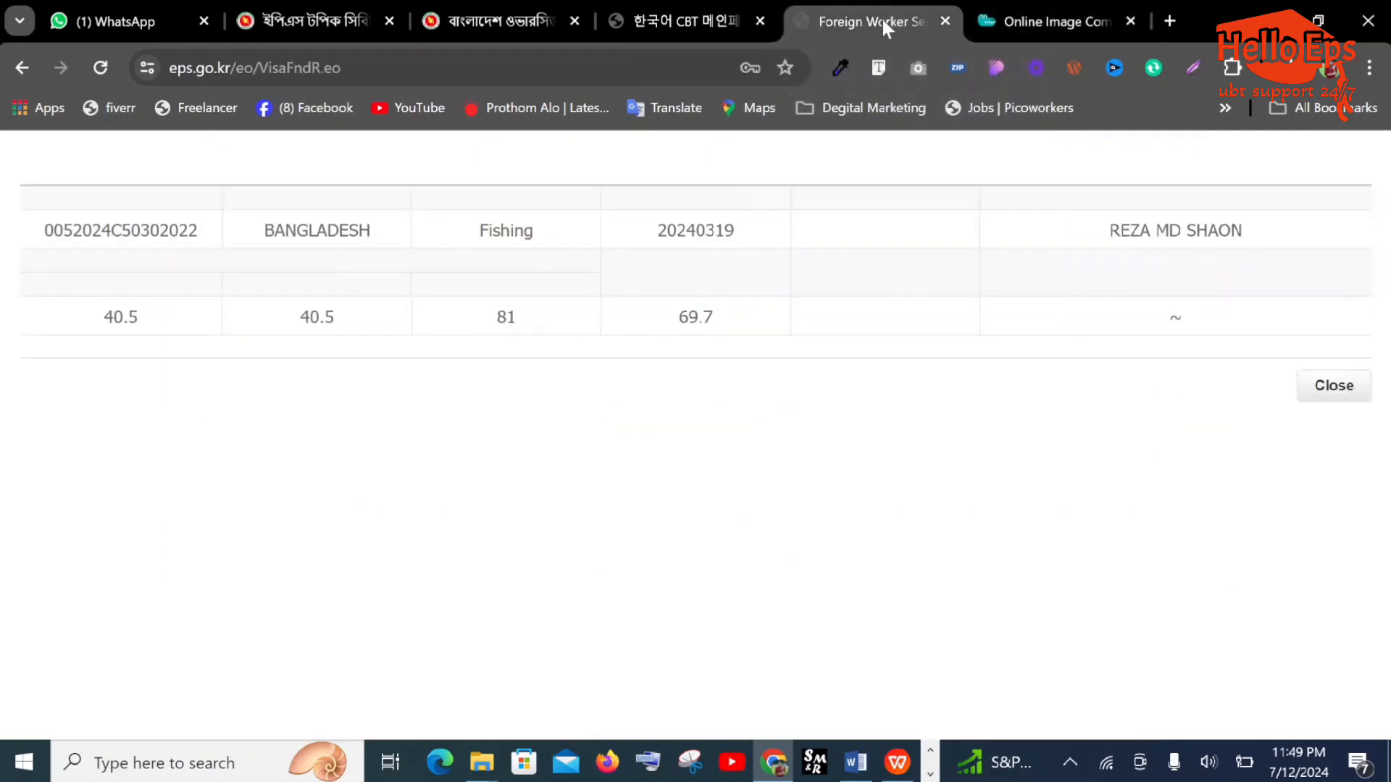
pyautogui.click(1014, 9)
pyautogui.click(913, 14)
pyautogui.click(1011, 11)
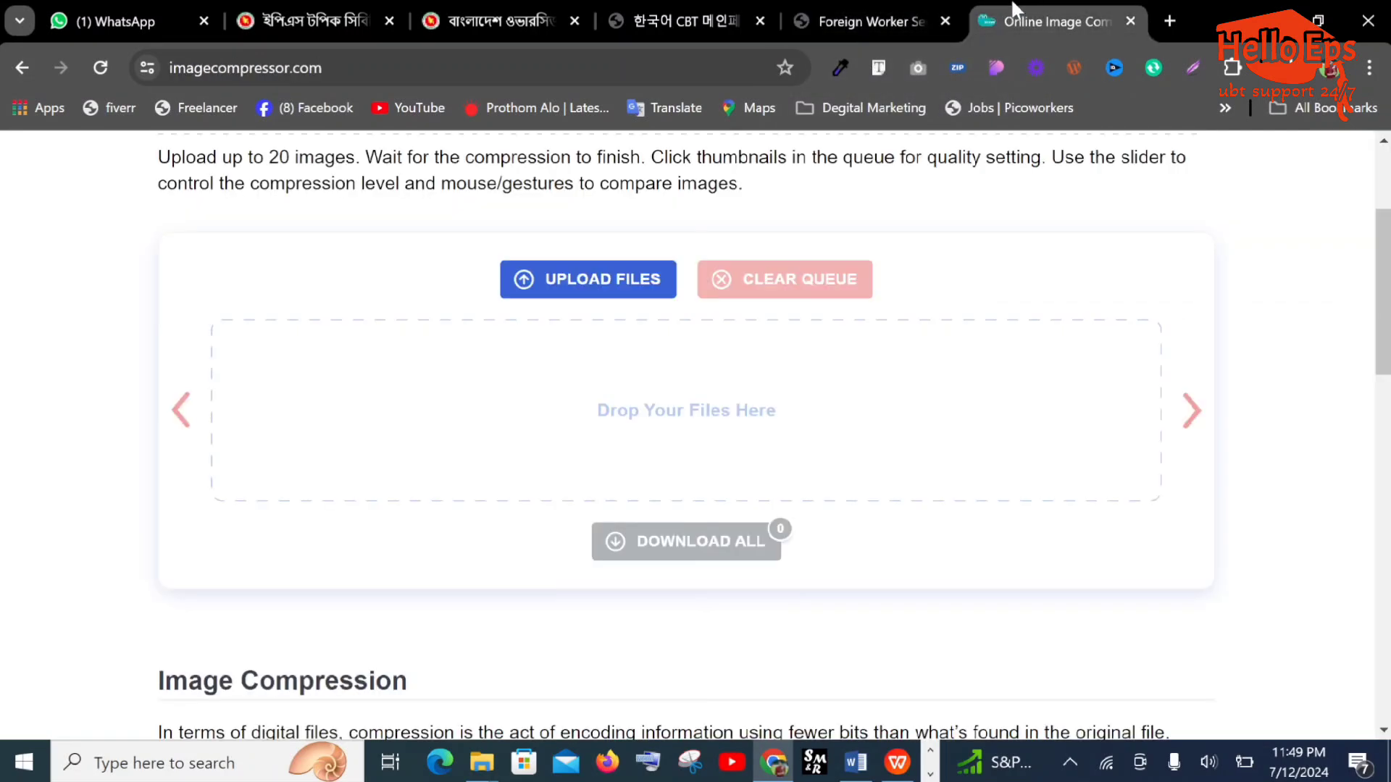
pyautogui.click(915, 11)
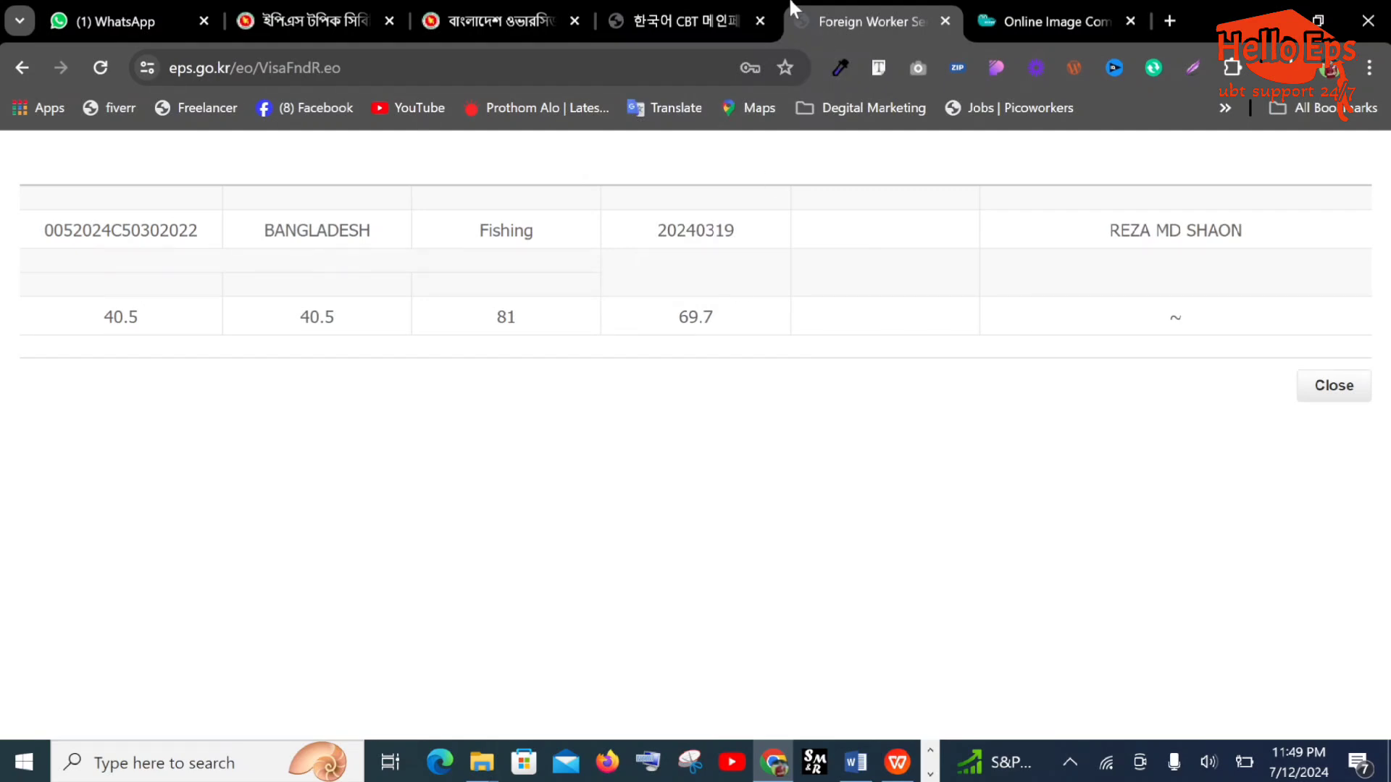
pyautogui.click(700, 7)
pyautogui.click(833, 11)
# Go back to the completed Job Application Form in Word and review it from the title downward
pyautogui.click(1269, 21)
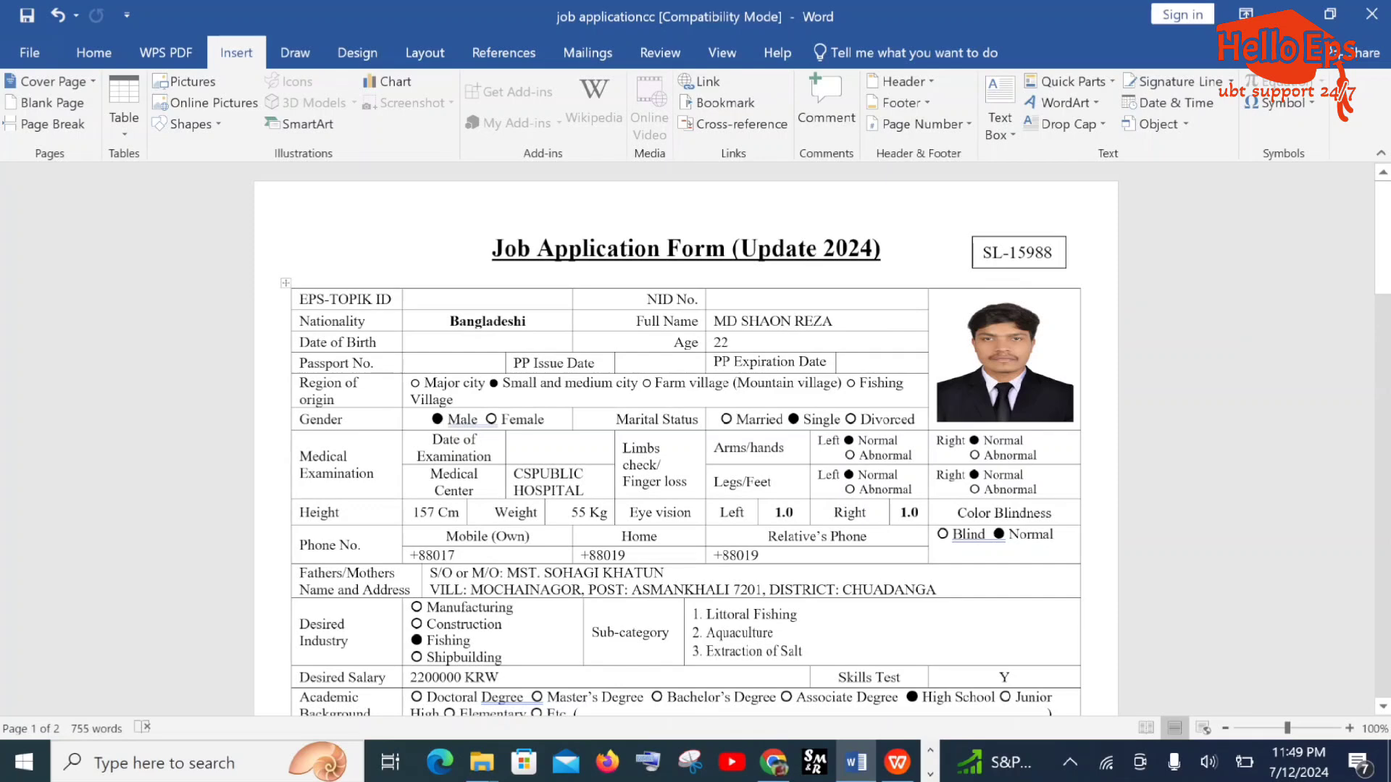
pyautogui.scroll(-2, 596, 309)
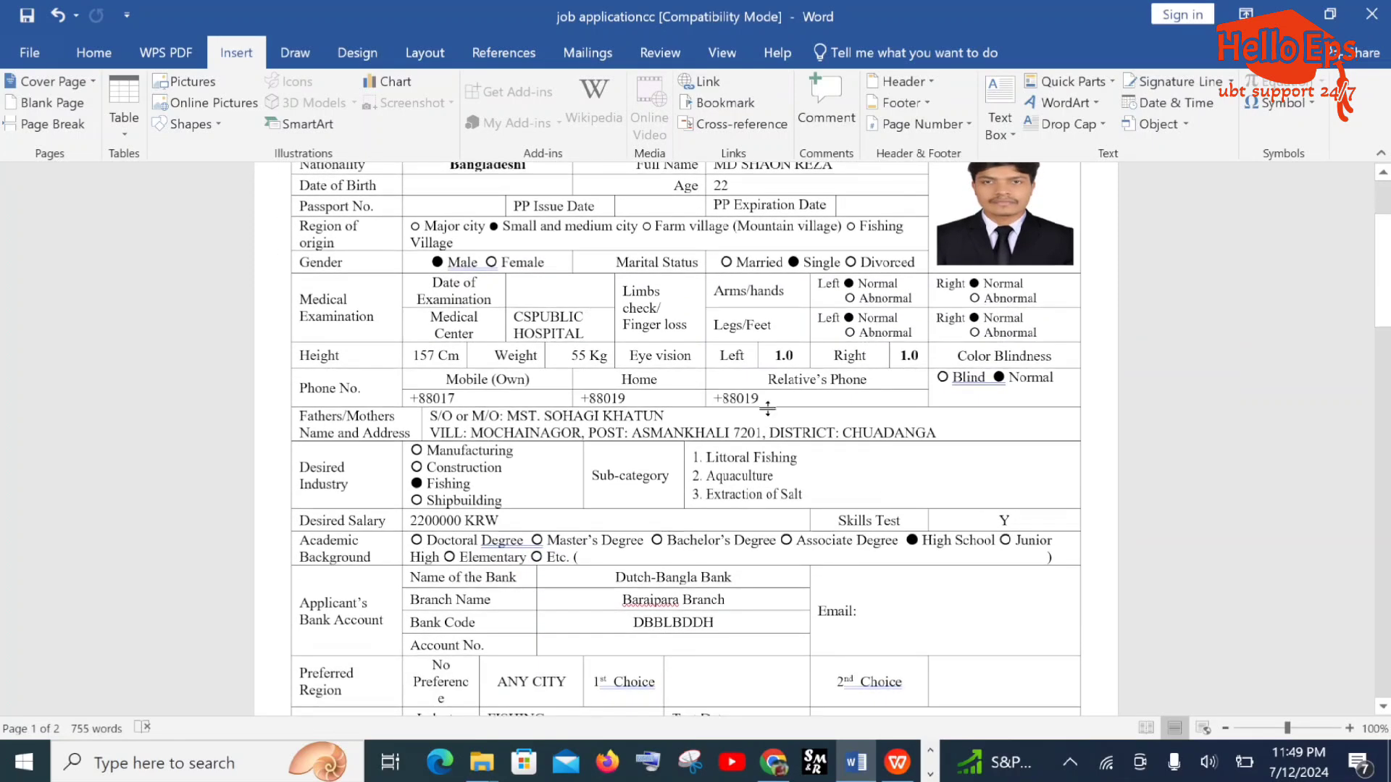
pyautogui.scroll(2, 685, 435)
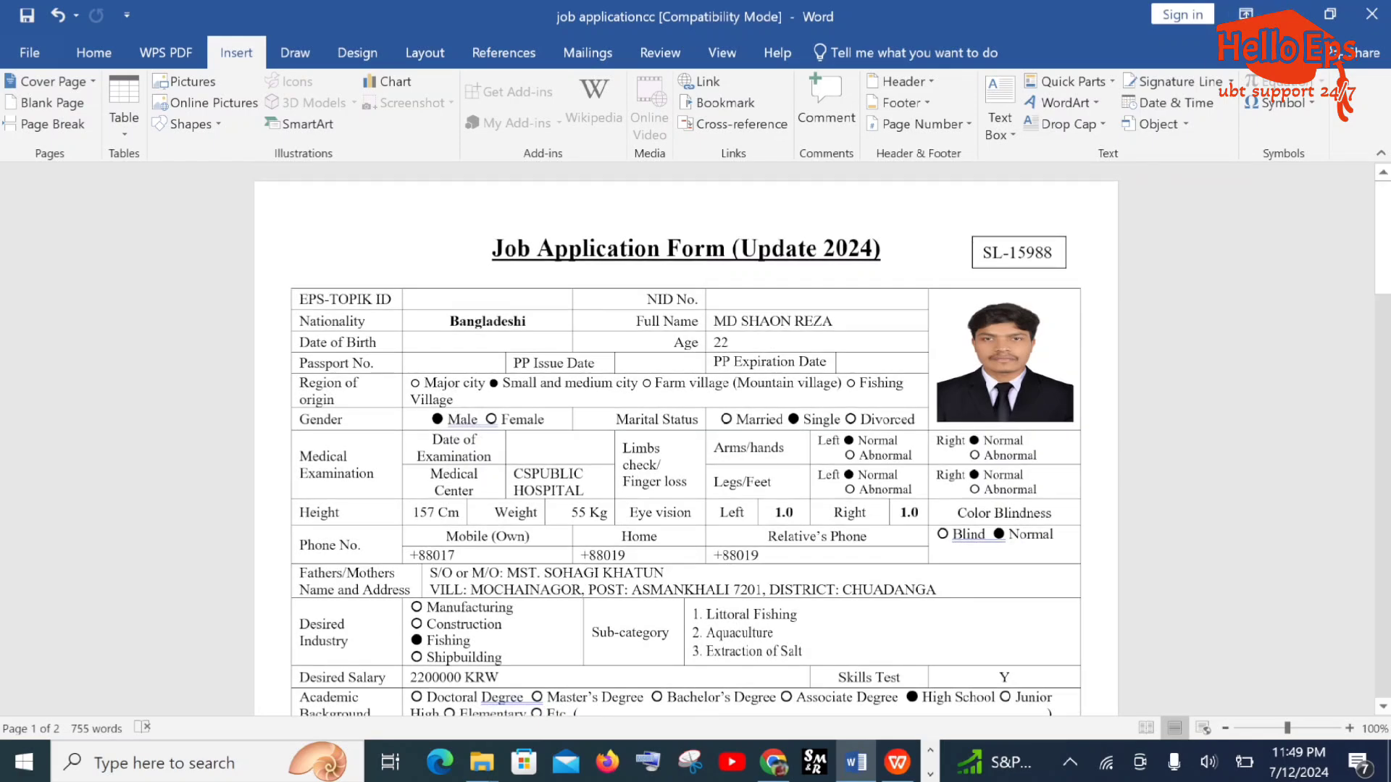
pyautogui.scroll(-10, 685, 435)
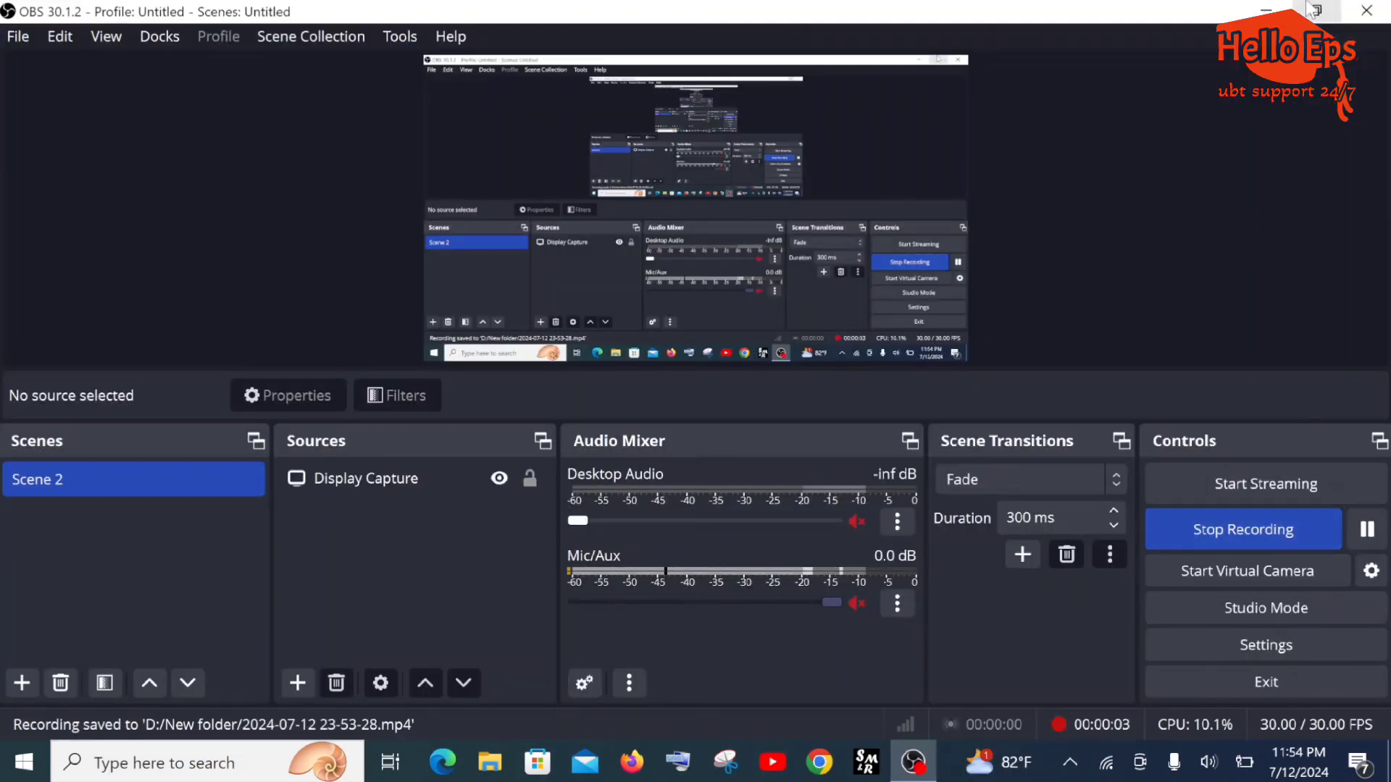
# Minimize the OBS window and refresh the Windows desktop several times
pyautogui.click(1266, 10)
pyautogui.rightClick(807, 142)
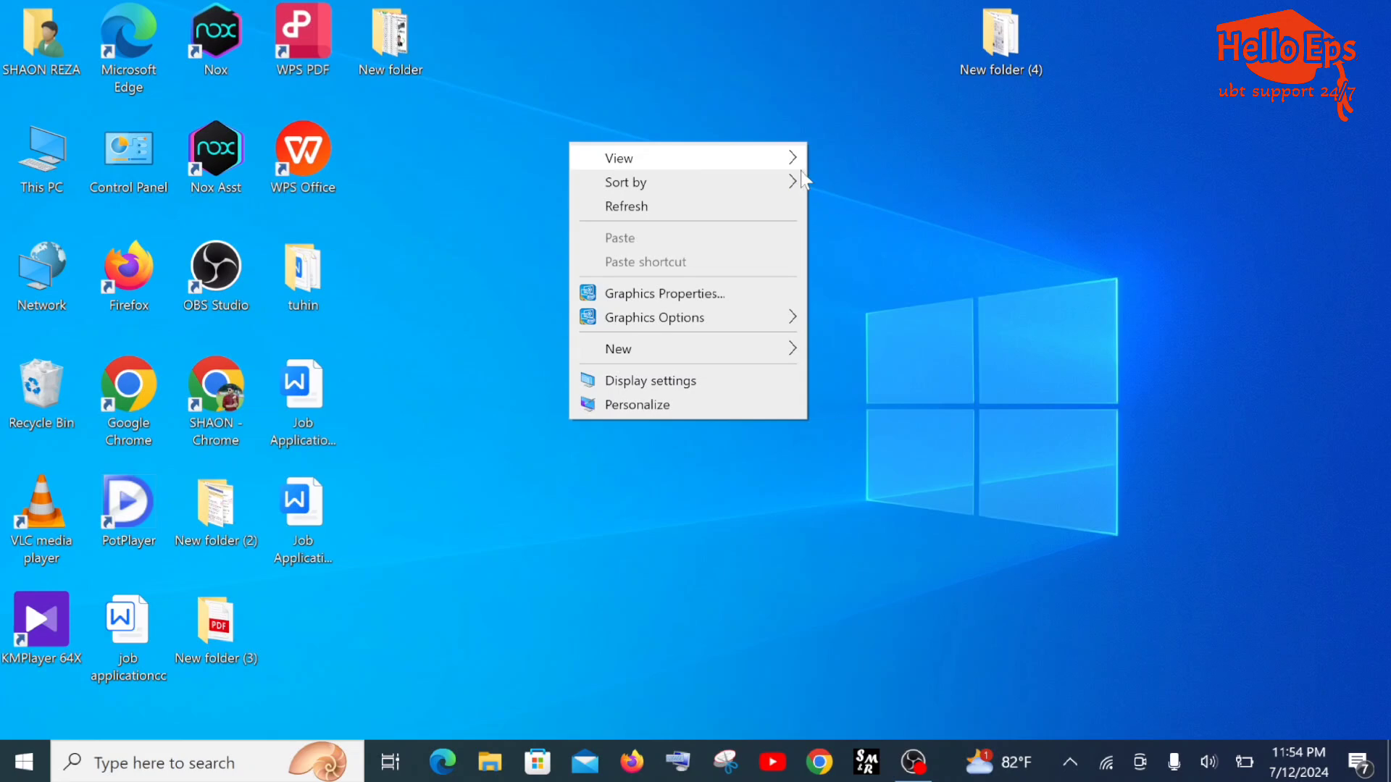
pyautogui.click(731, 211)
pyautogui.rightClick(709, 179)
pyautogui.click(668, 239)
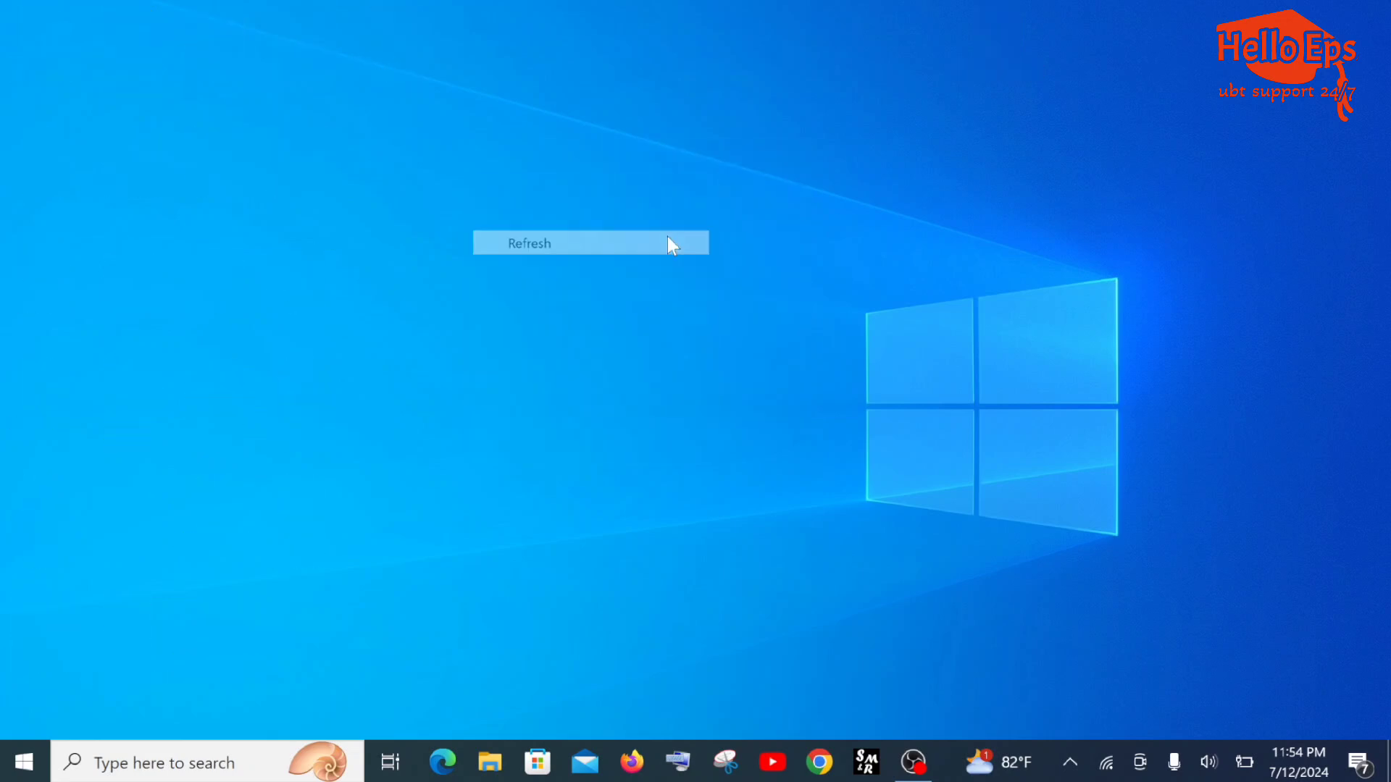
pyautogui.rightClick(674, 204)
pyautogui.click(628, 264)
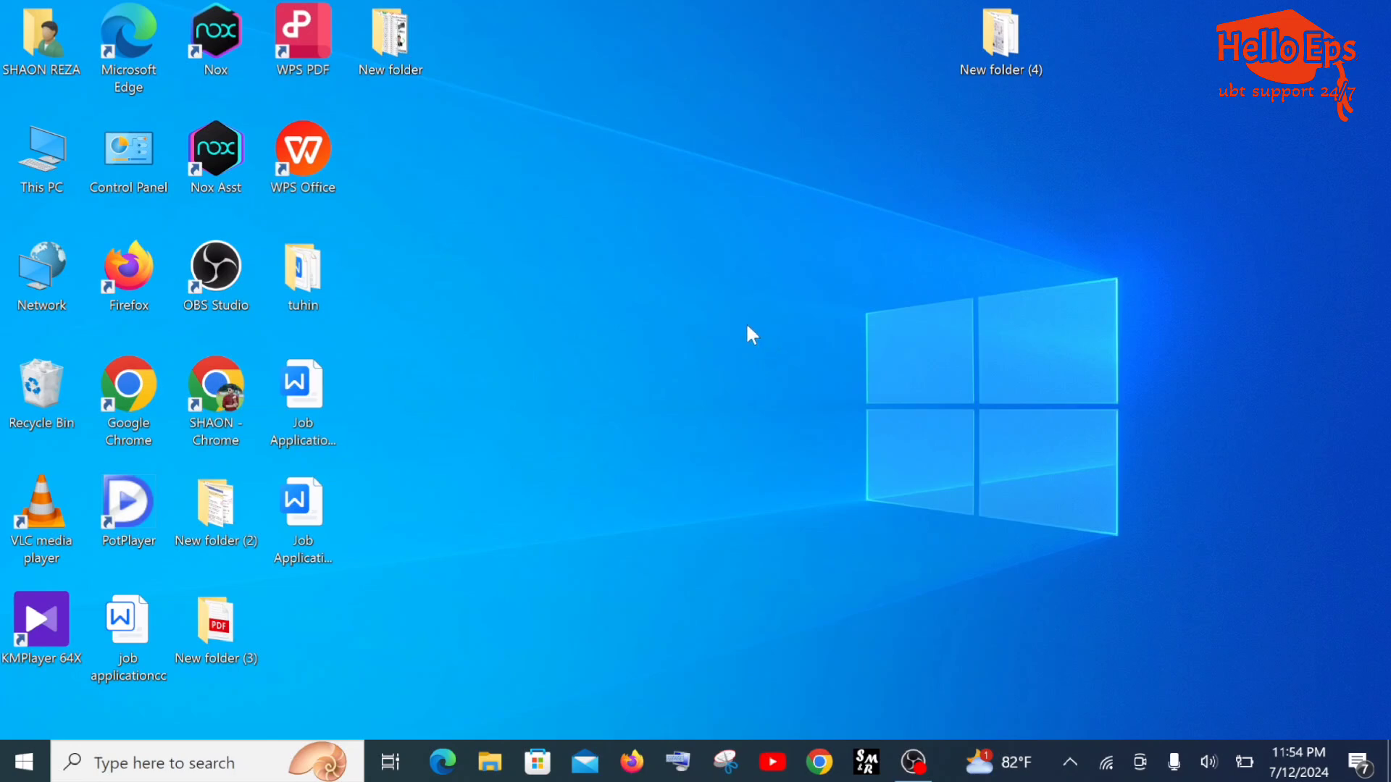
pyautogui.rightClick(646, 172)
pyautogui.click(630, 233)
pyautogui.rightClick(633, 207)
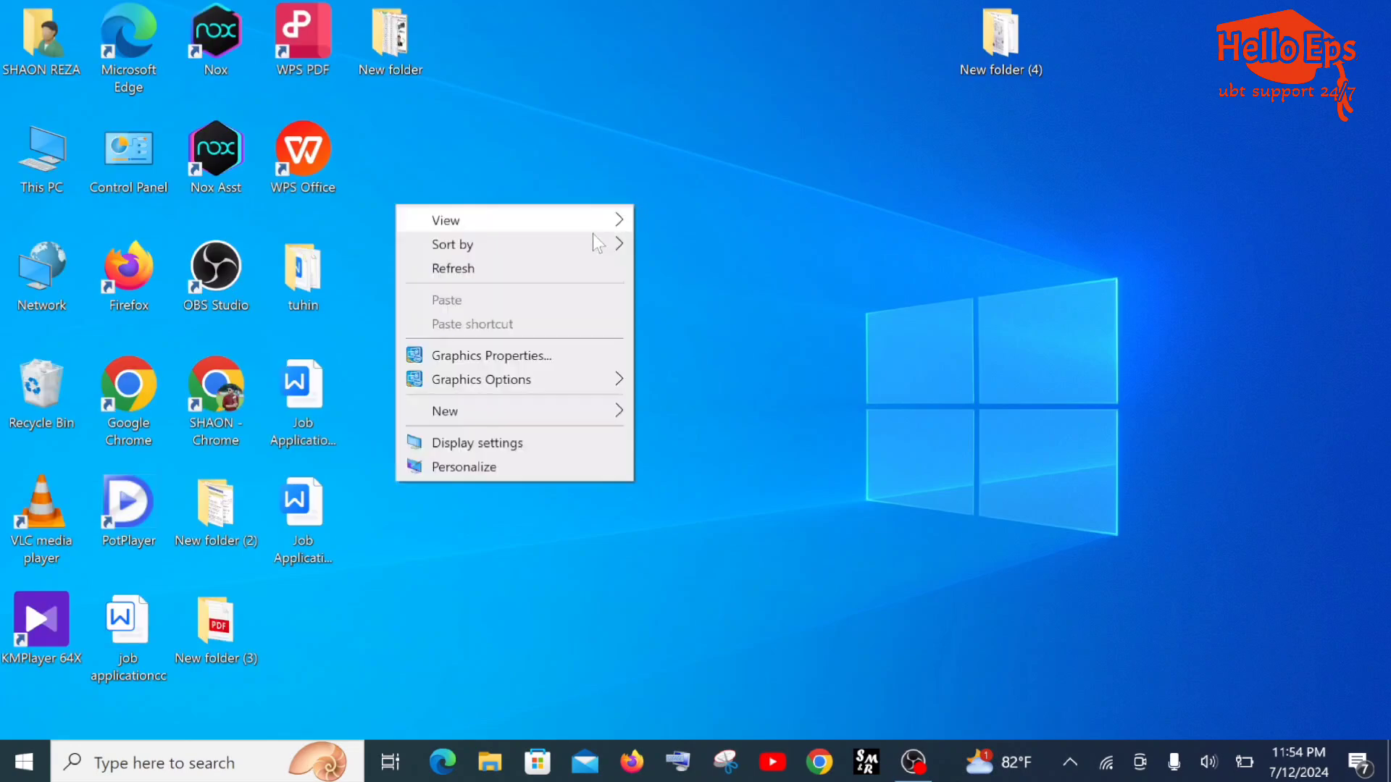
pyautogui.click(574, 274)
pyautogui.rightClick(590, 225)
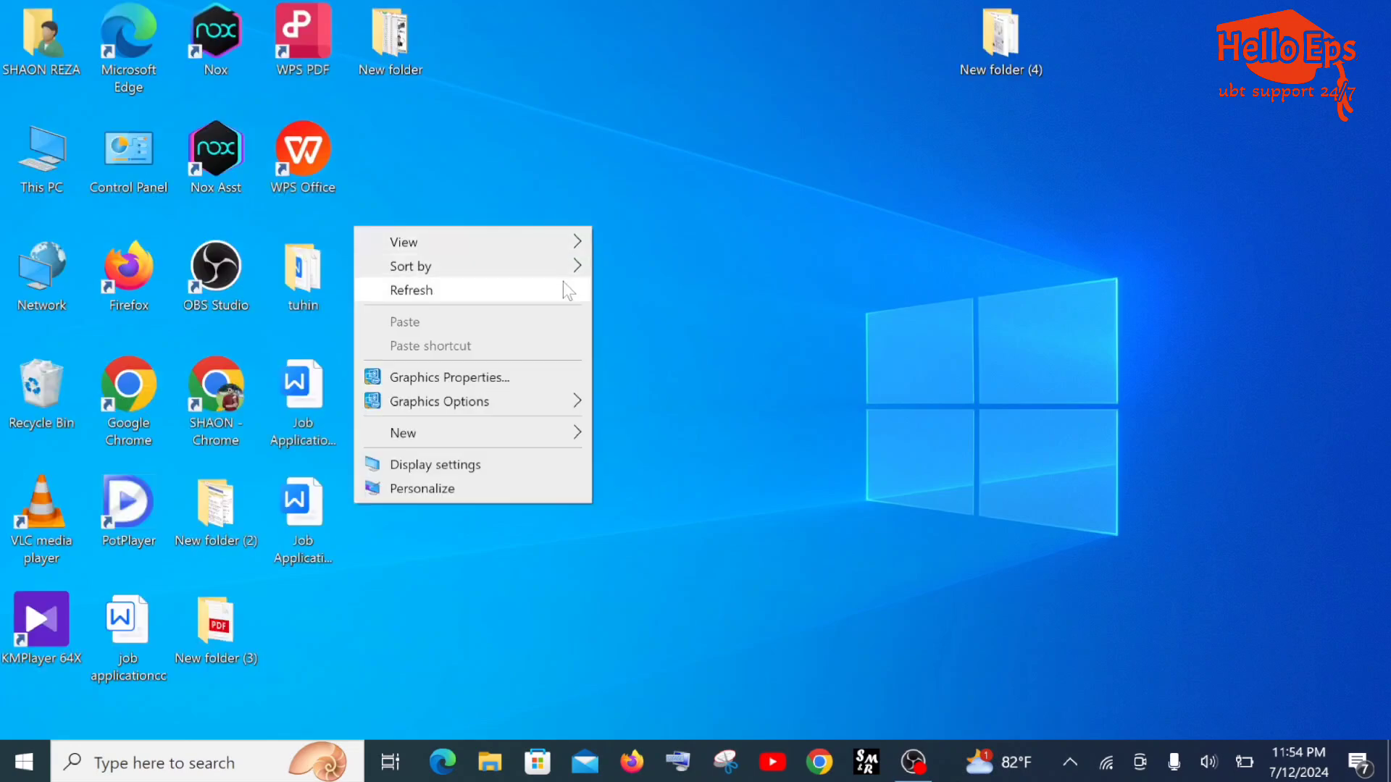
pyautogui.click(565, 290)
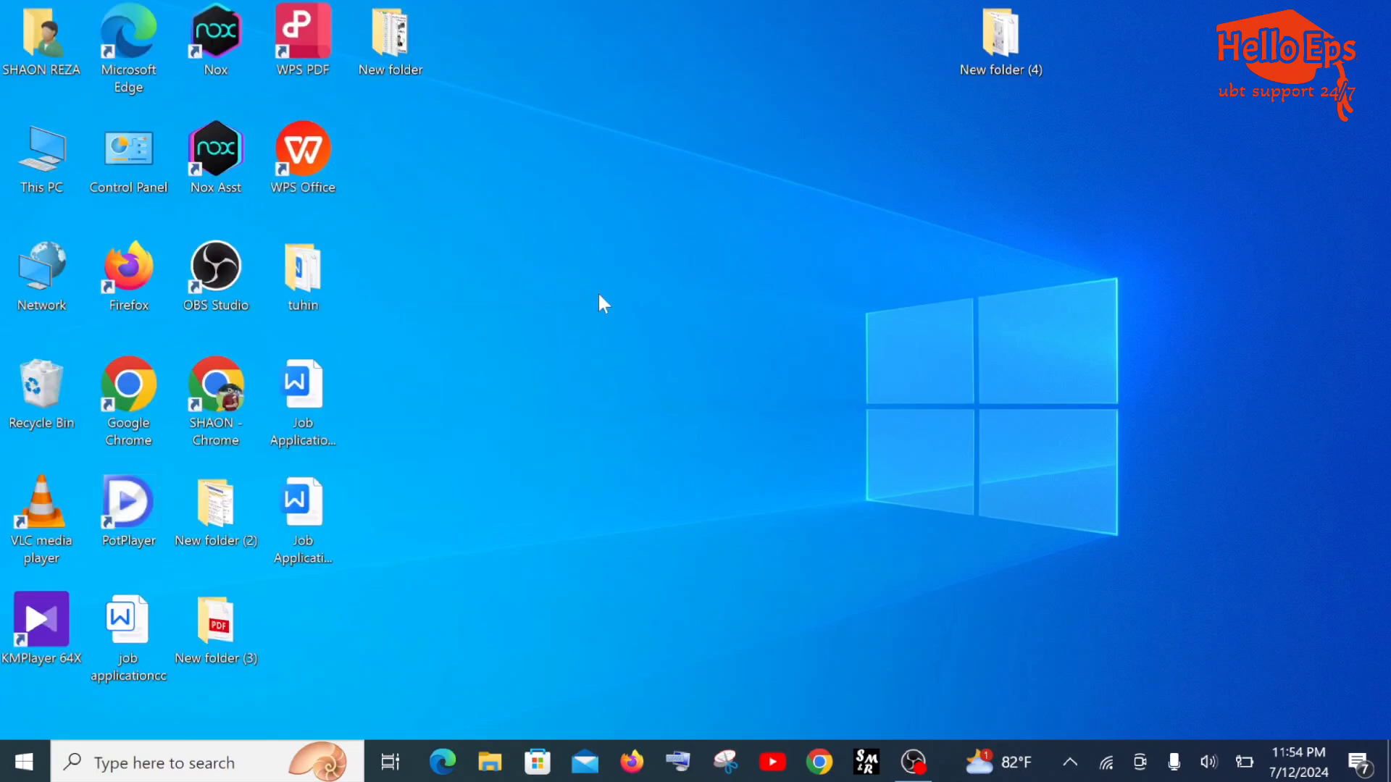
# Launch Chrome, run a Google search for "word compressor" and maximize the browser window
pyautogui.click(817, 760)
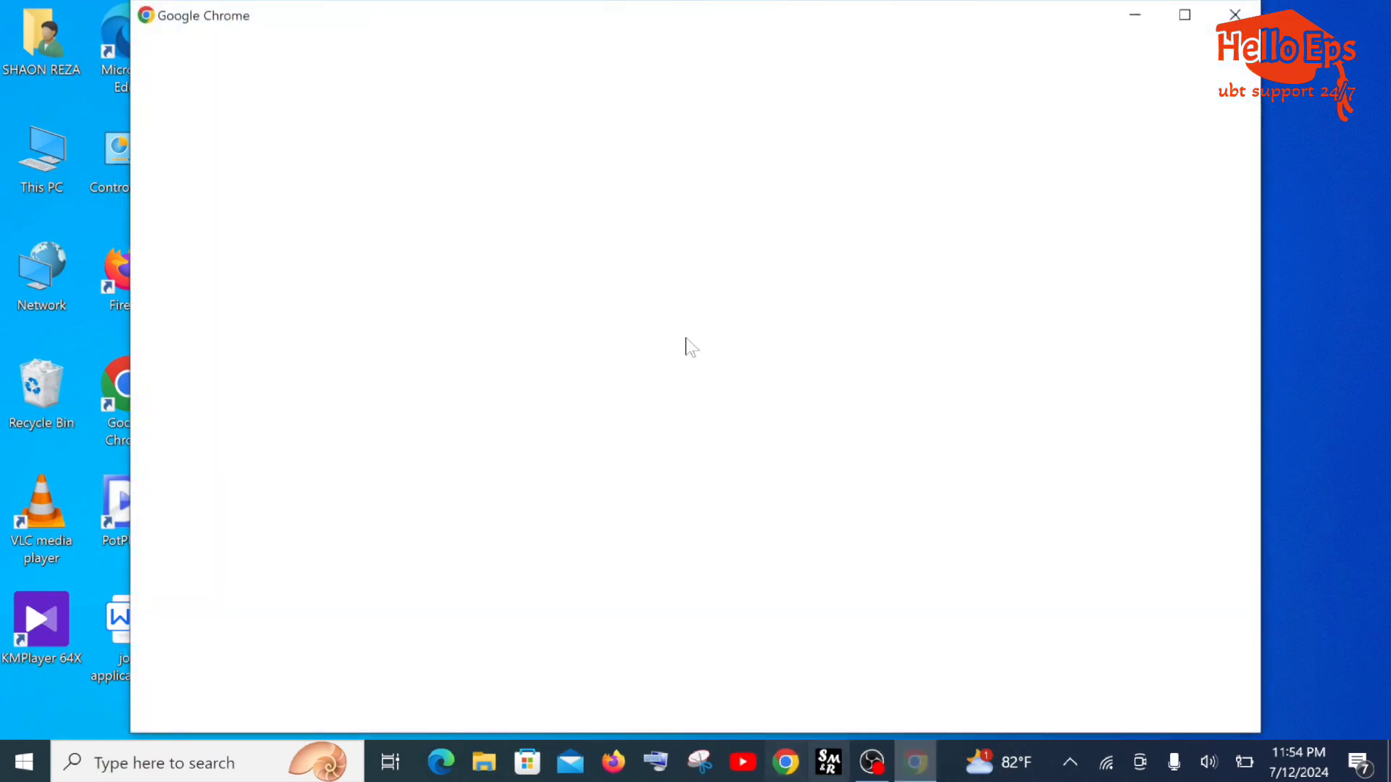
pyautogui.click(646, 362)
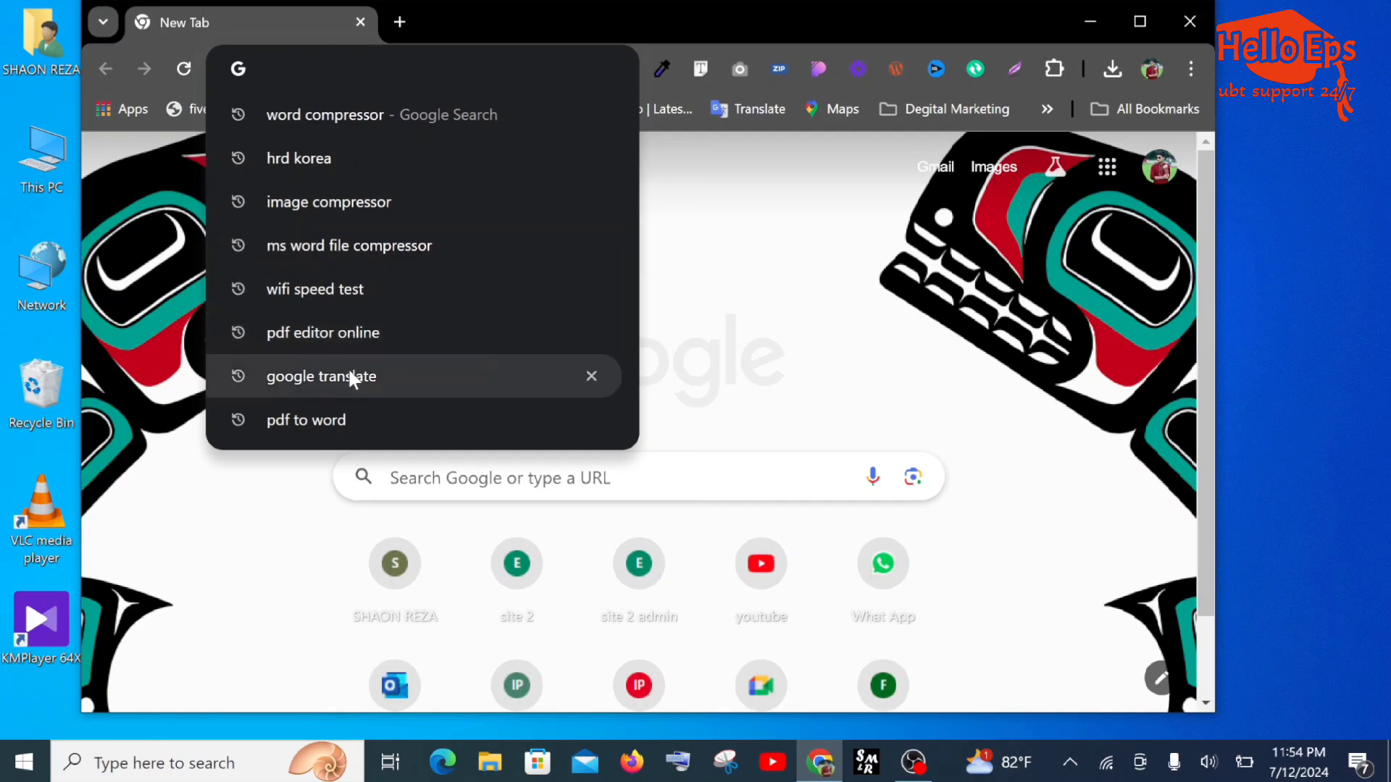
pyautogui.click(323, 116)
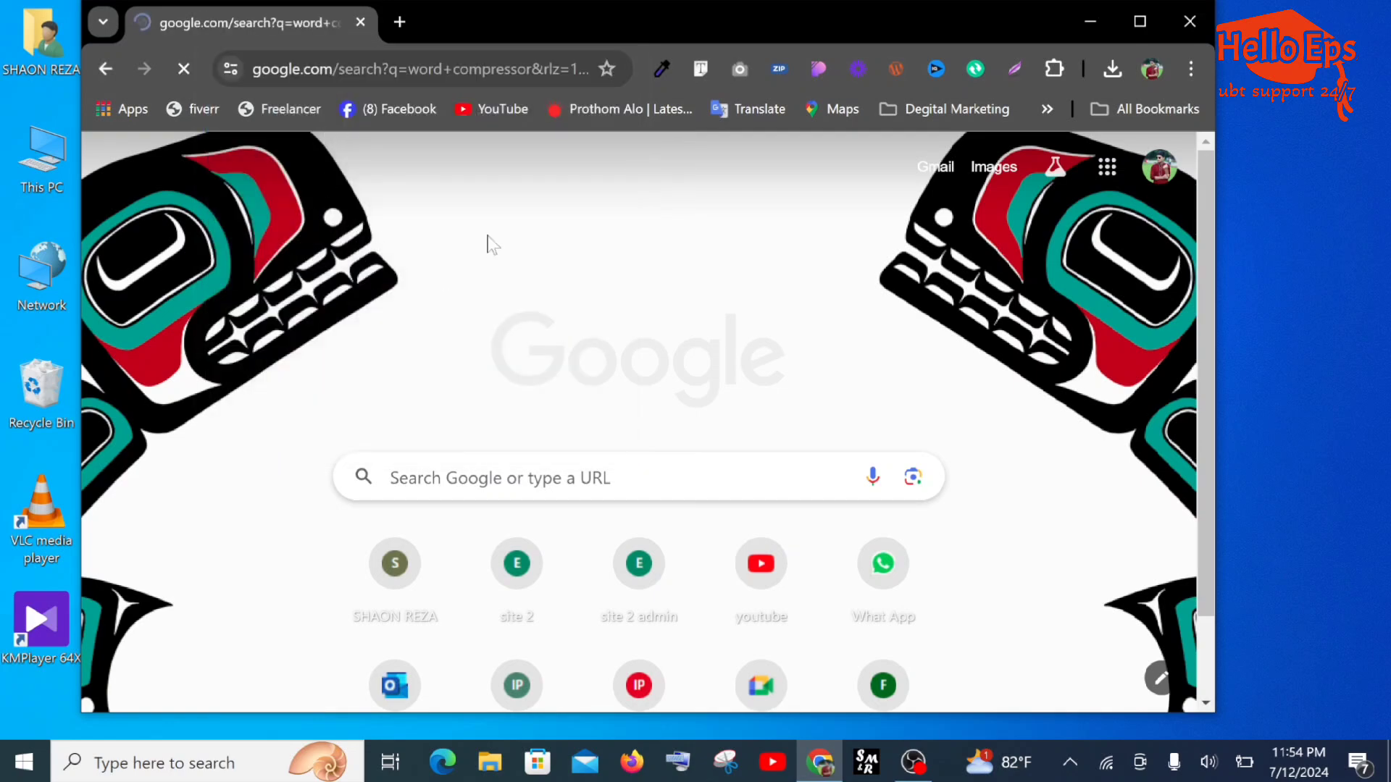
pyautogui.doubleClick(546, 19)
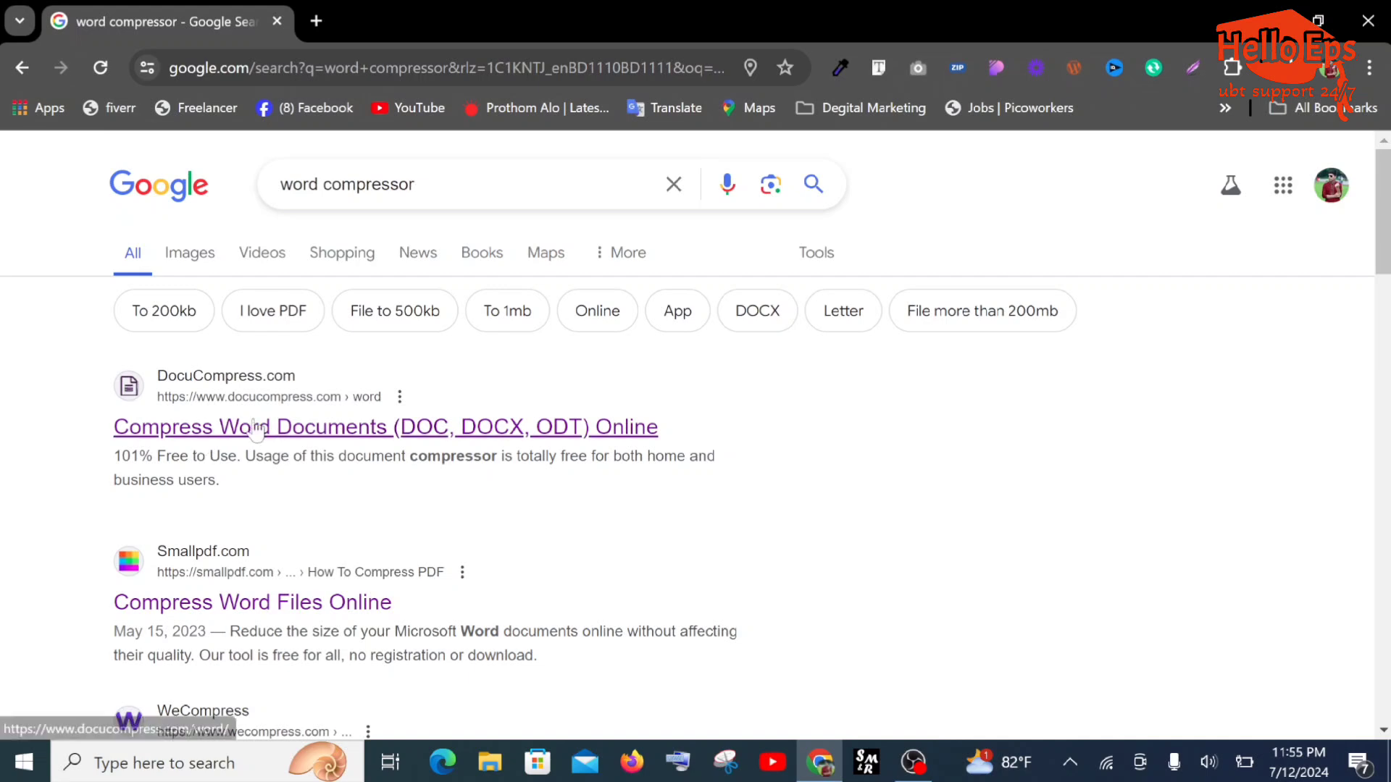
# Look through the word compressor results and open DocuCompress's Compress Word Documents page
pyautogui.scroll(-2, 353, 556)
pyautogui.scroll(-1, 353, 556)
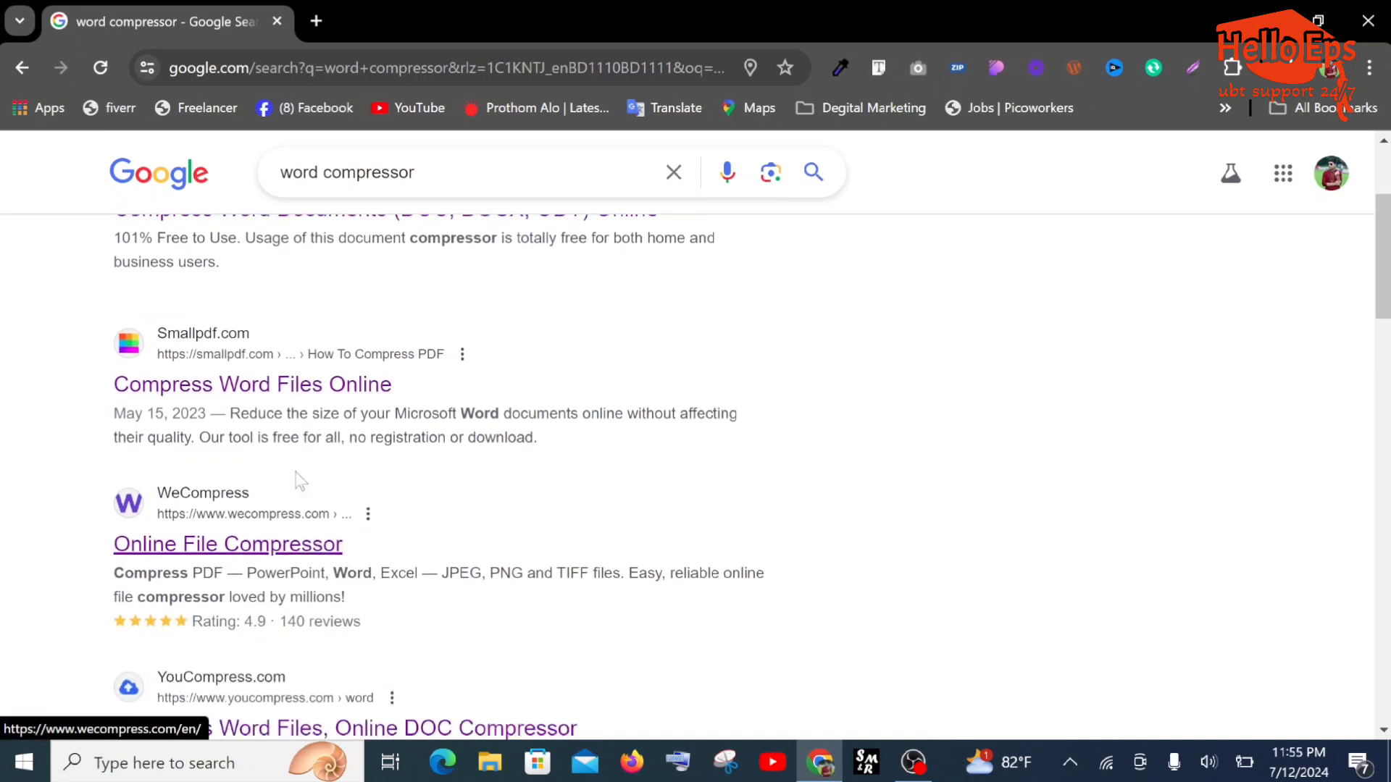
pyautogui.scroll(3, 301, 482)
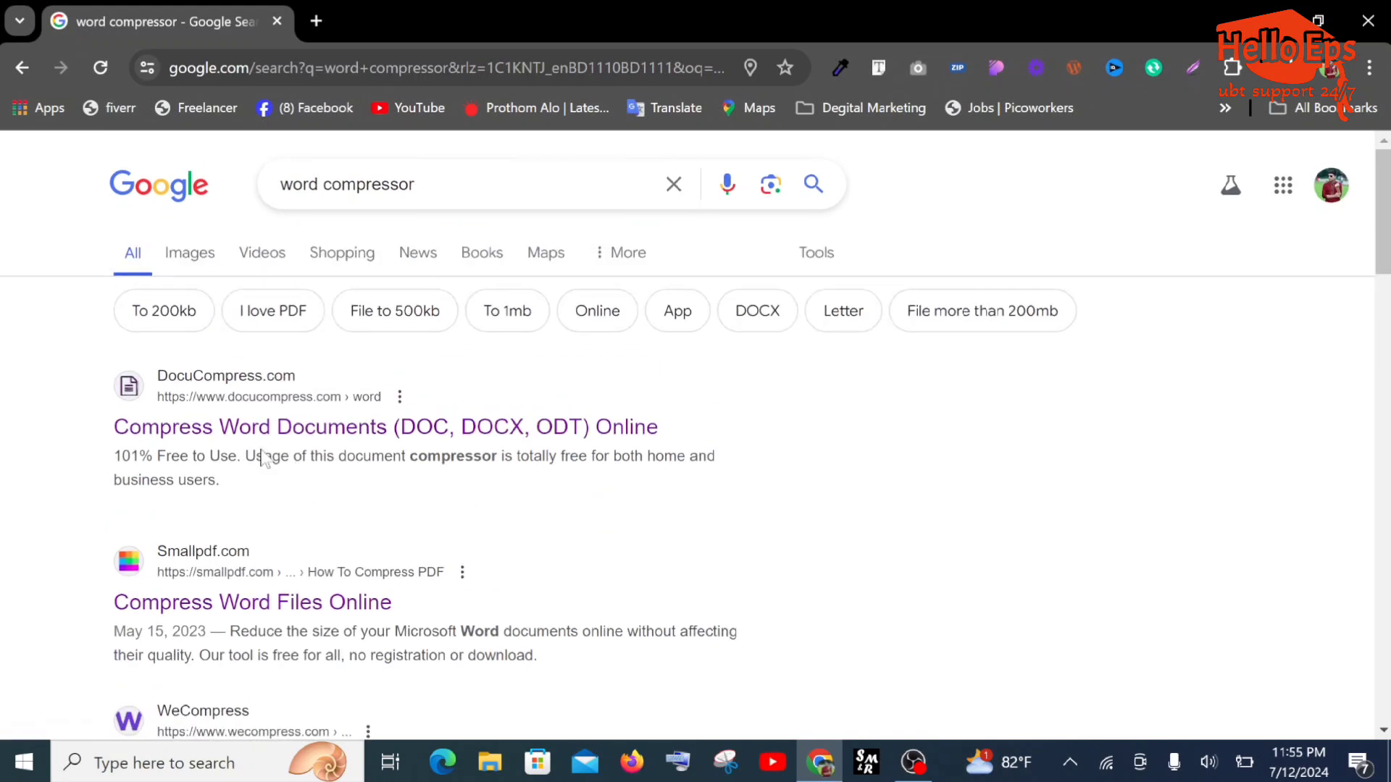
pyautogui.click(384, 428)
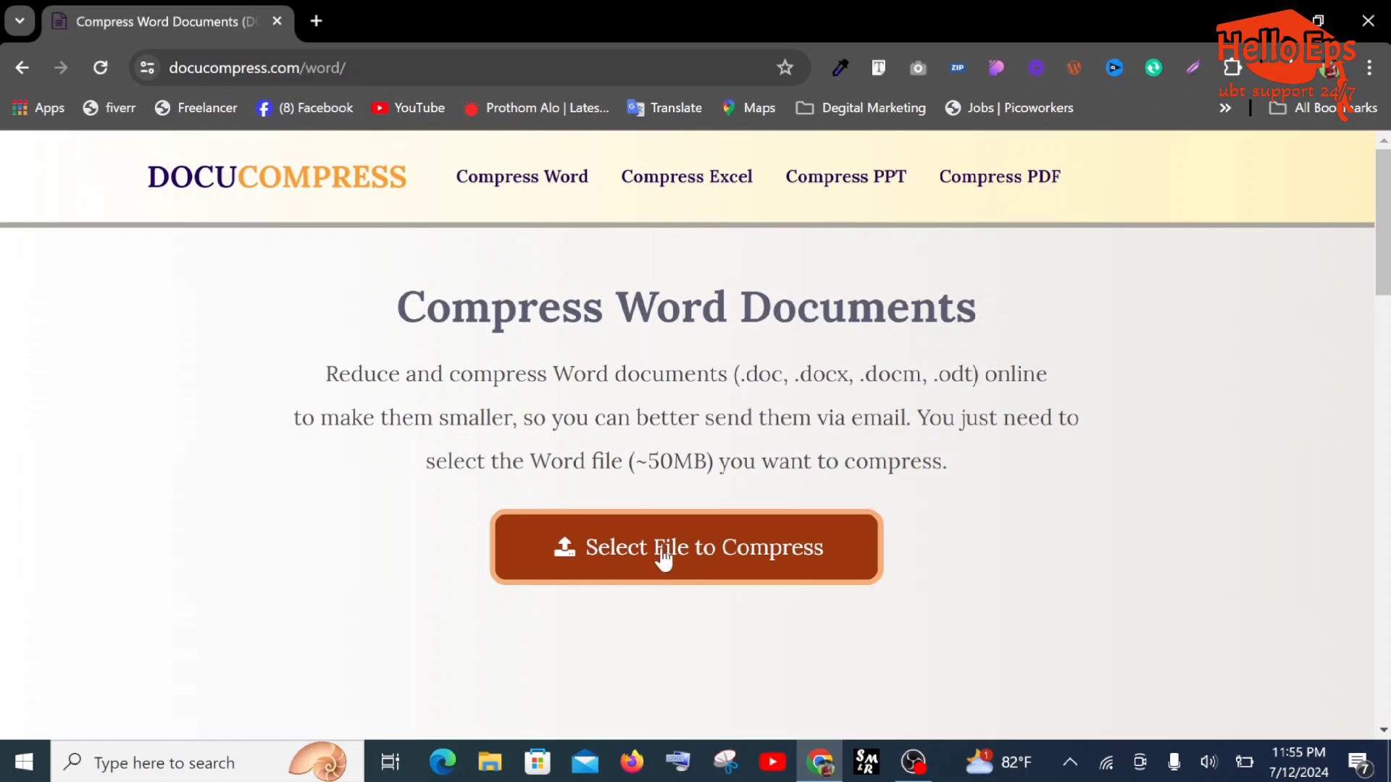
# Upload the applicant's job Application Word document to DocuCompress and bring up its compressed download link
pyautogui.click(683, 558)
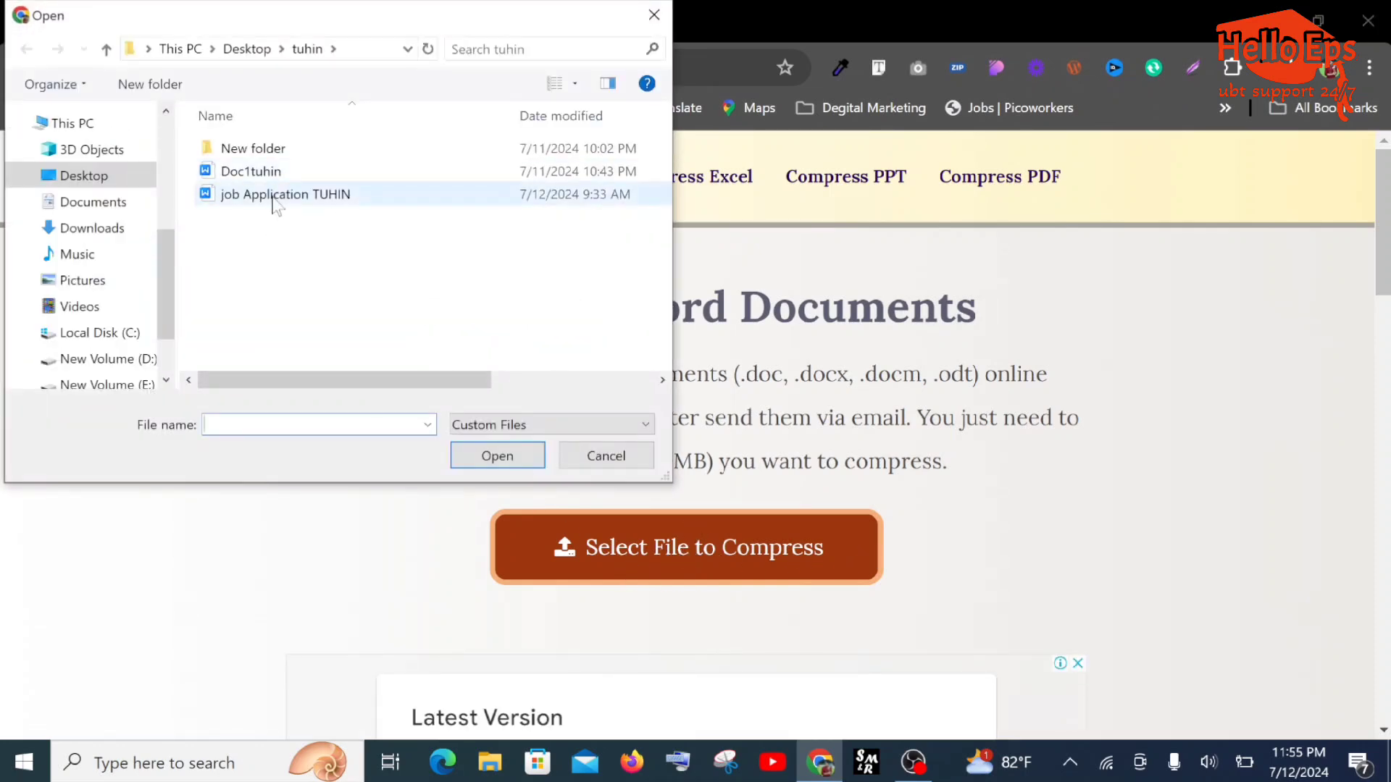
pyautogui.doubleClick(273, 195)
pyautogui.scroll(-5, 769, 468)
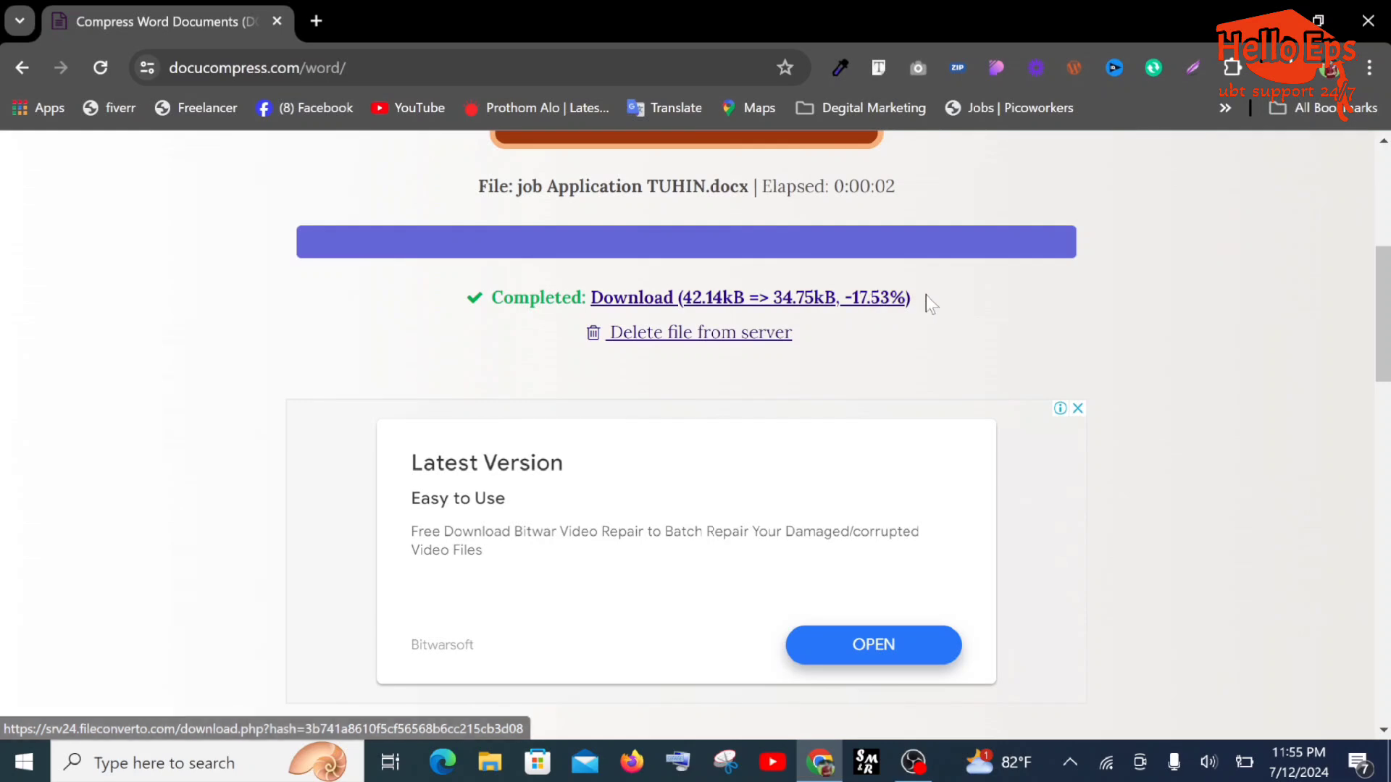
# Minimize the browser window showing the DocuCompress results to return to the Windows desktop
pyautogui.scroll(-4, 612, 296)
pyautogui.scroll(7, 614, 296)
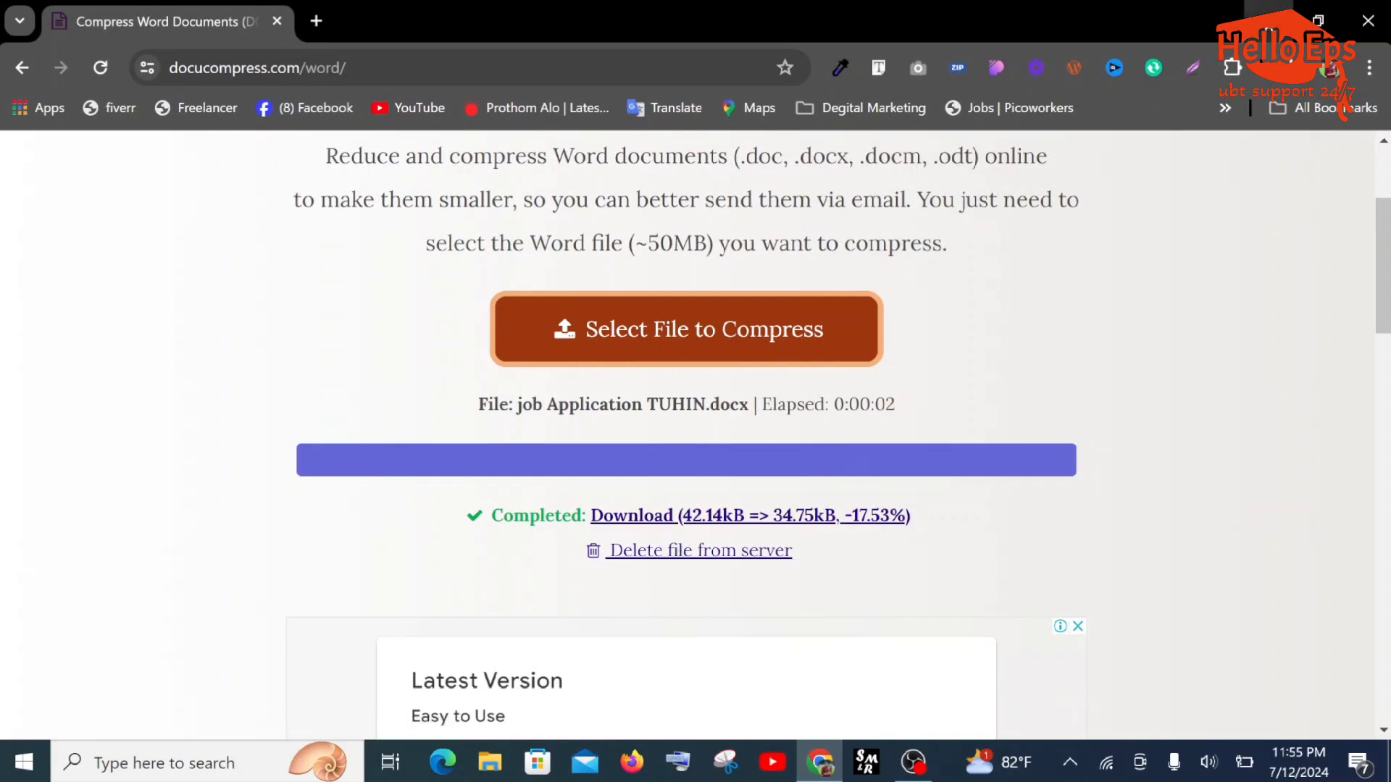
pyautogui.click(1268, 20)
pyautogui.rightClick(741, 187)
pyautogui.click(714, 234)
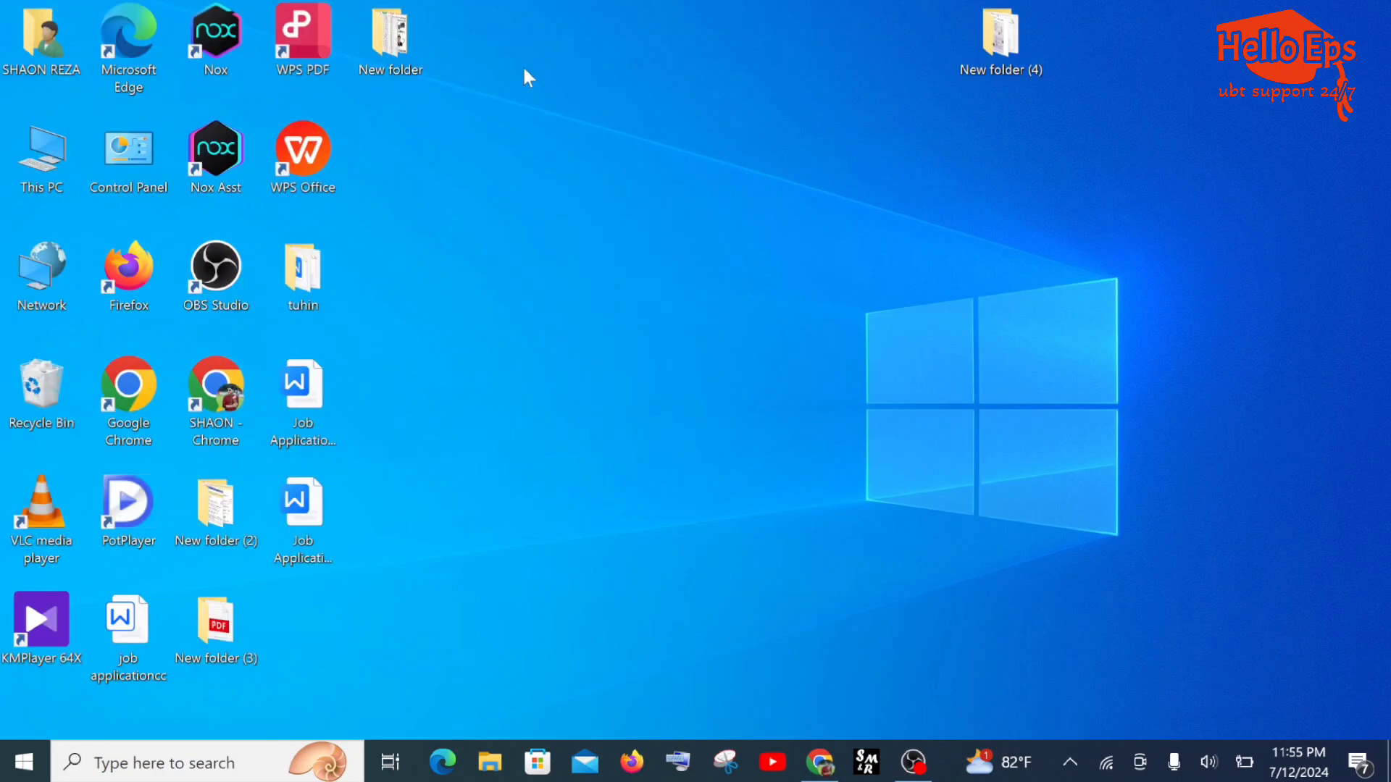
pyautogui.rightClick(594, 167)
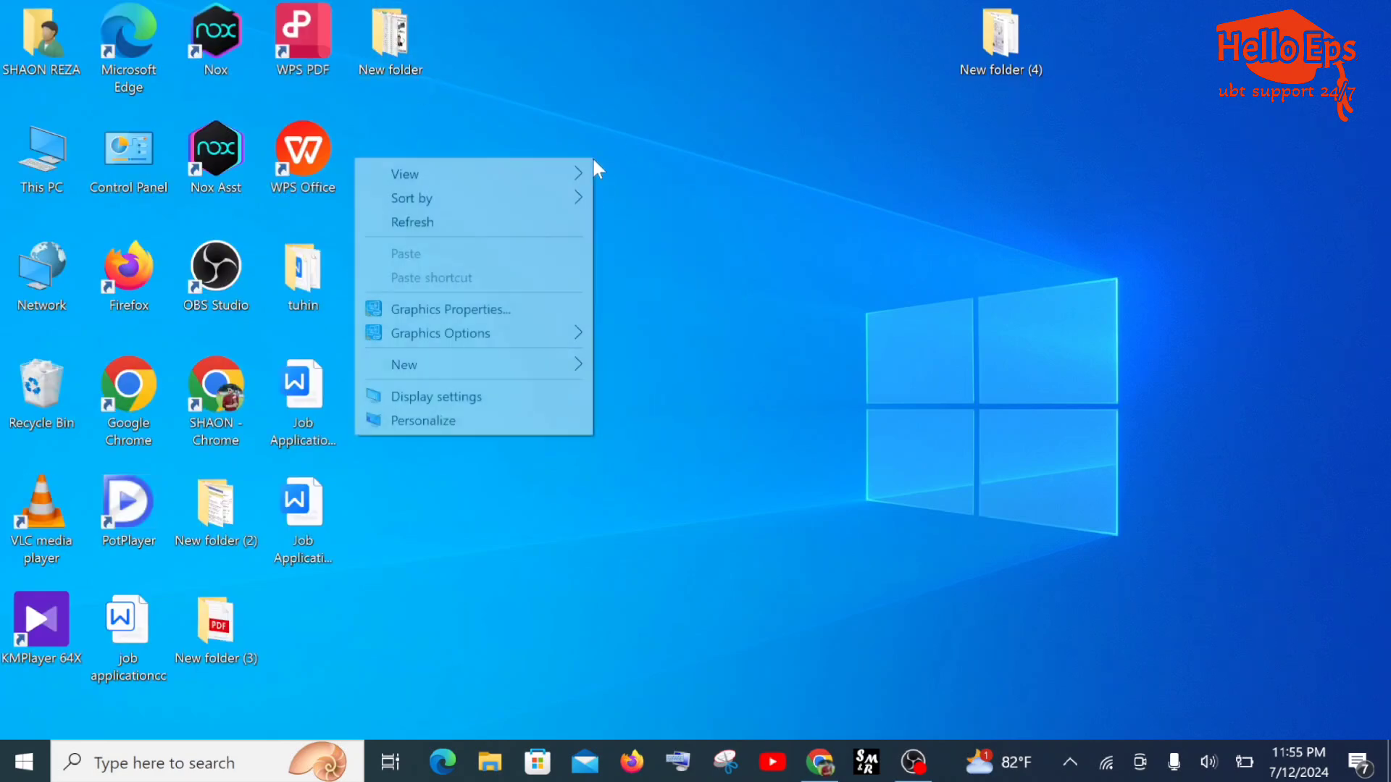
pyautogui.click(537, 229)
pyautogui.rightClick(601, 153)
pyautogui.click(551, 210)
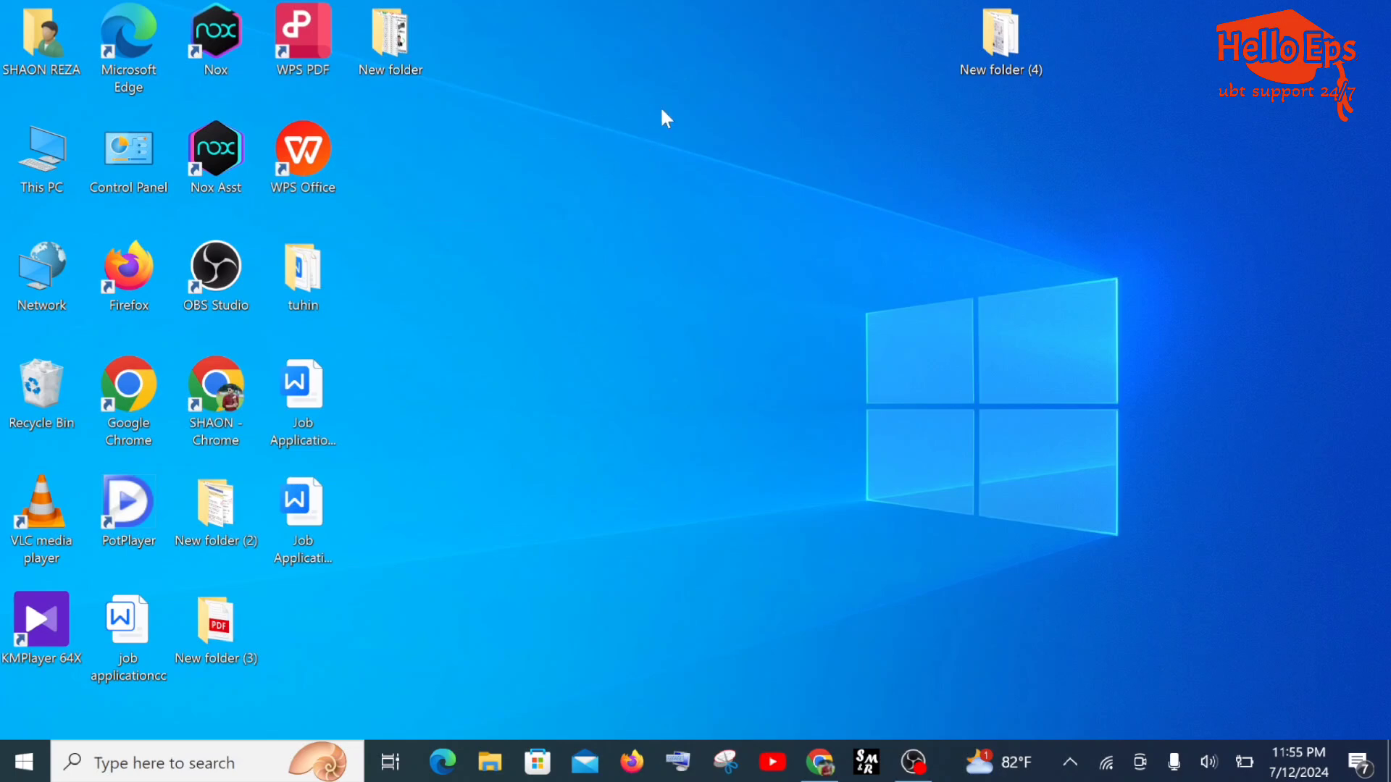
pyautogui.rightClick(631, 95)
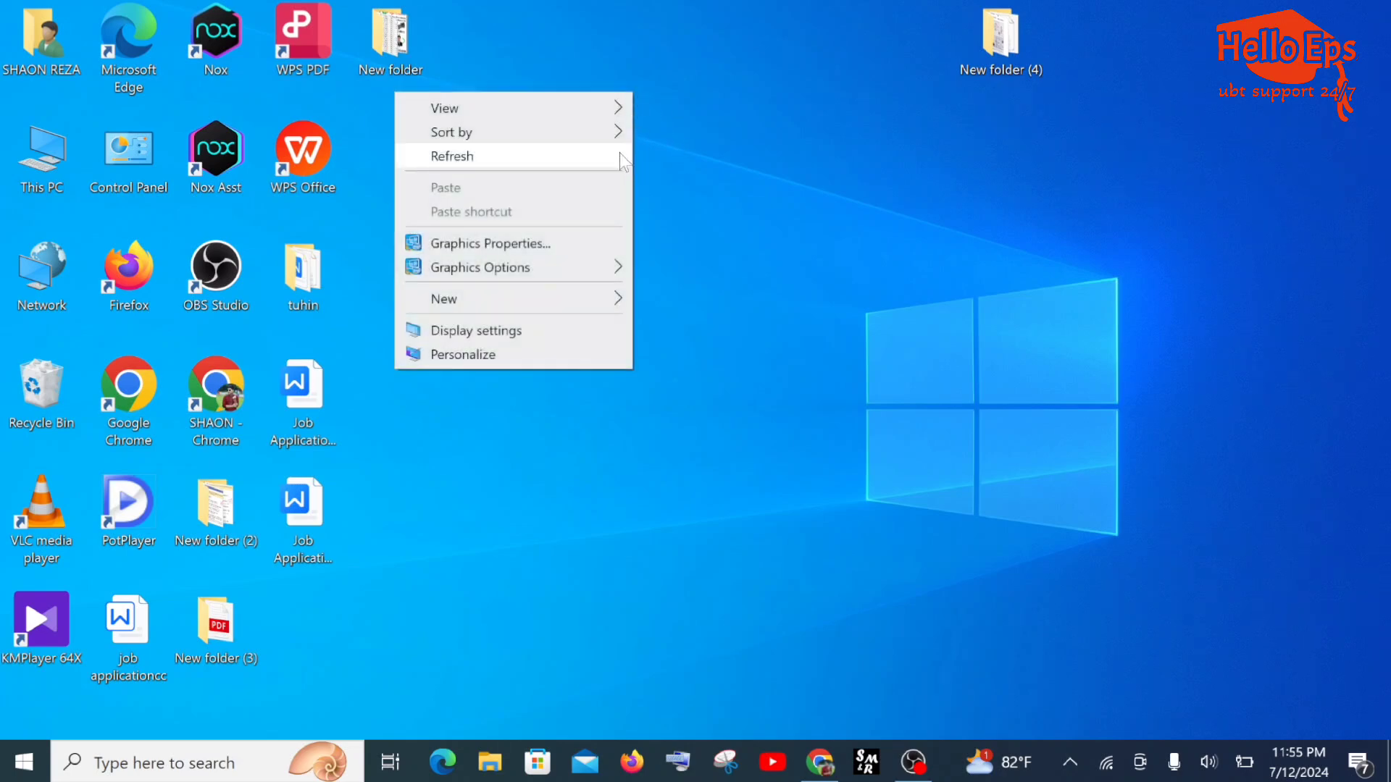
pyautogui.click(612, 154)
pyautogui.rightClick(612, 107)
pyautogui.click(578, 172)
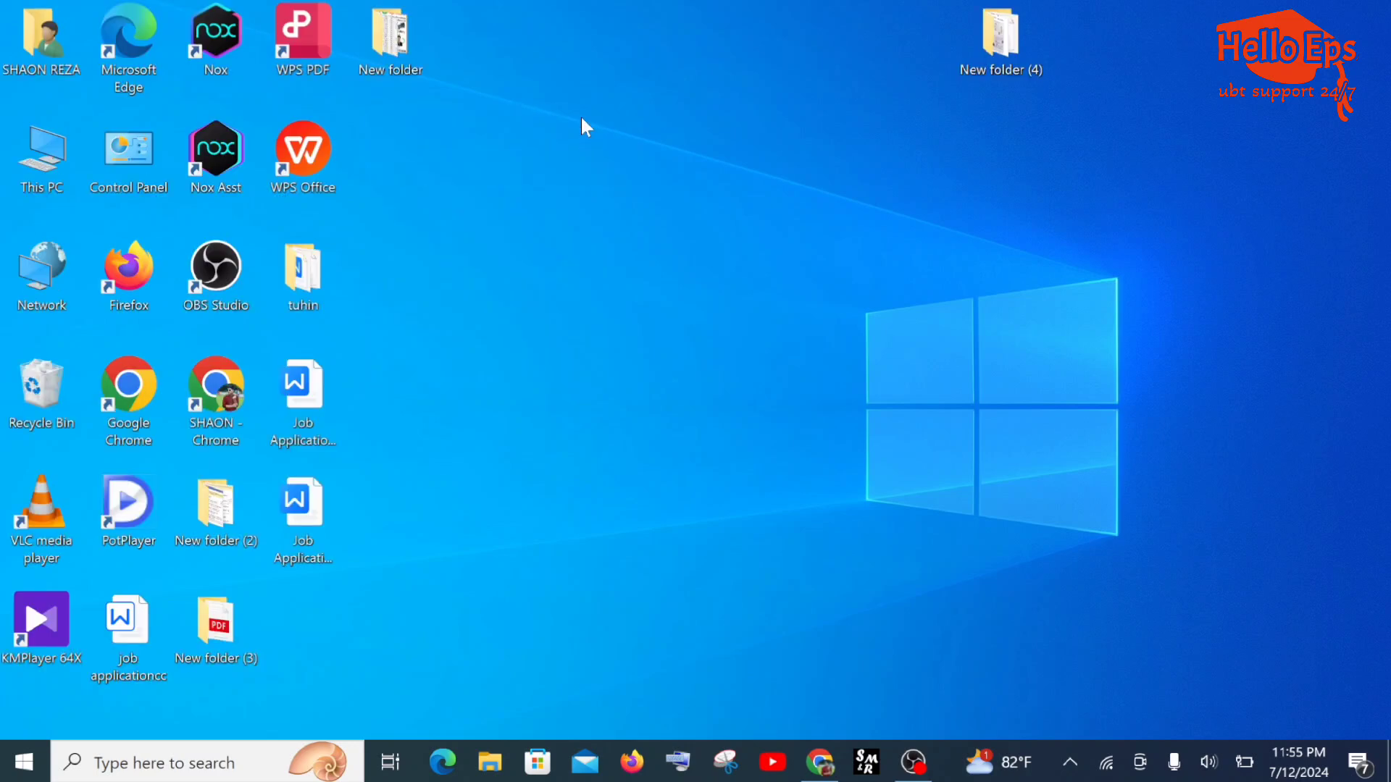
pyautogui.rightClick(581, 118)
pyautogui.click(562, 184)
pyautogui.rightClick(569, 129)
pyautogui.click(545, 194)
pyautogui.rightClick(626, 38)
pyautogui.click(606, 100)
pyautogui.rightClick(575, 72)
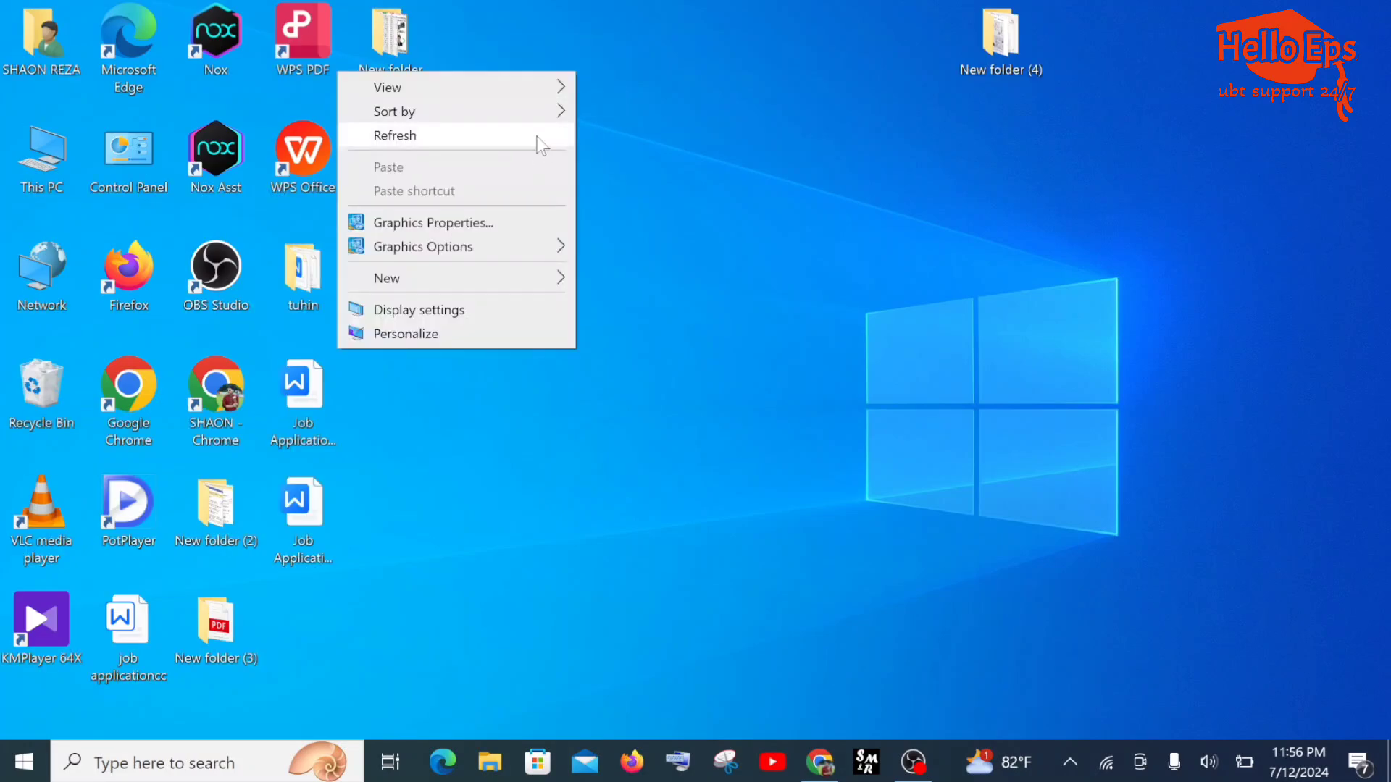
pyautogui.click(536, 137)
pyautogui.rightClick(536, 107)
pyautogui.click(513, 172)
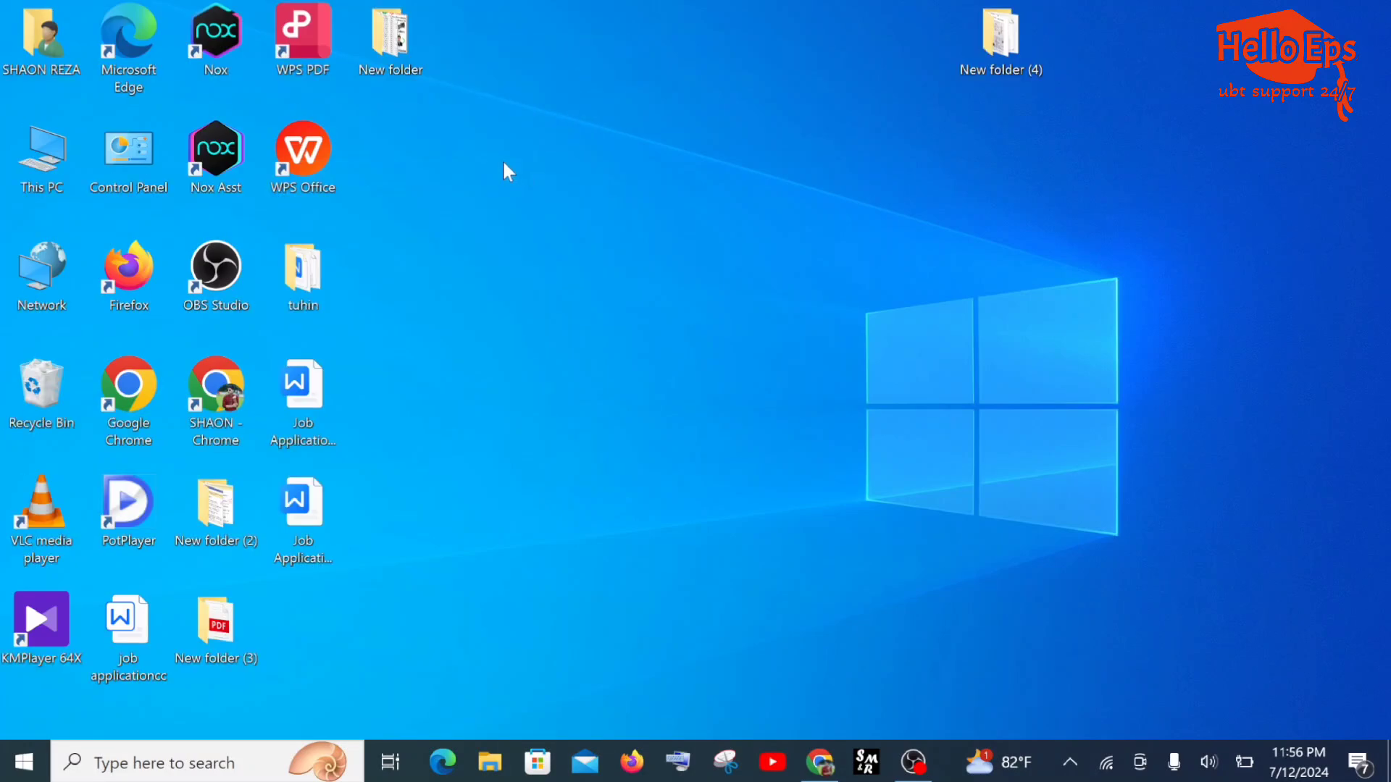